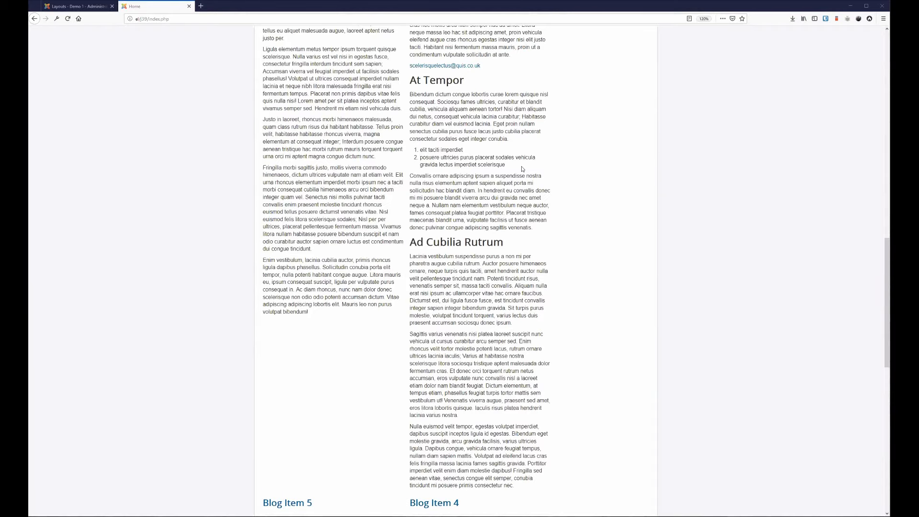
left_click_drag(109, 154, 816, 59)
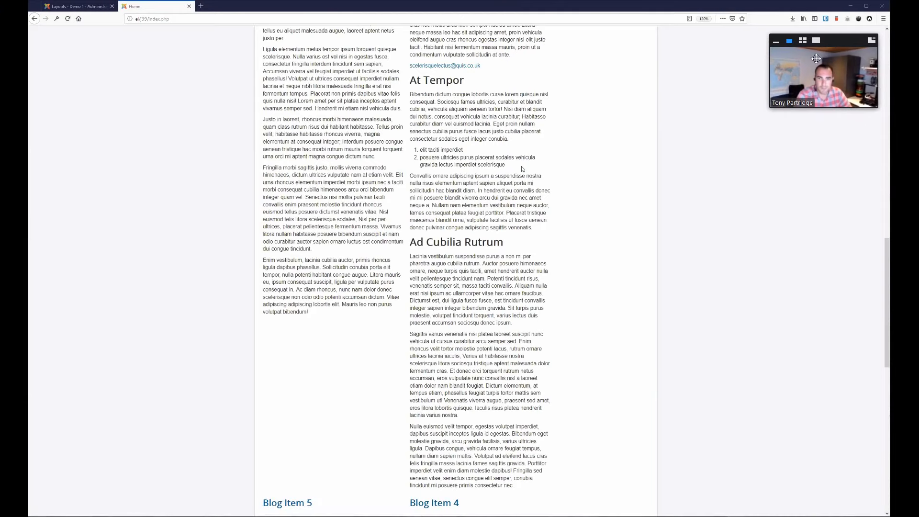
left_click_drag(770, 108, 673, 171)
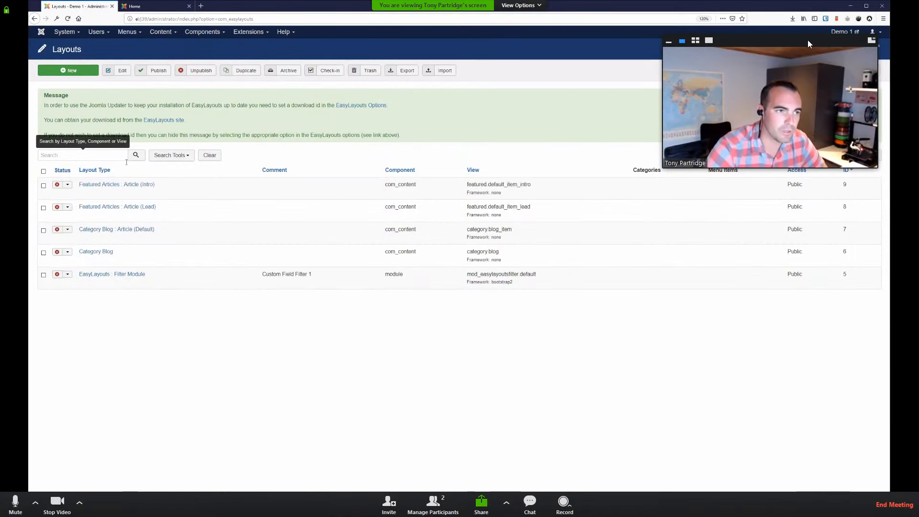
left_click(72, 71)
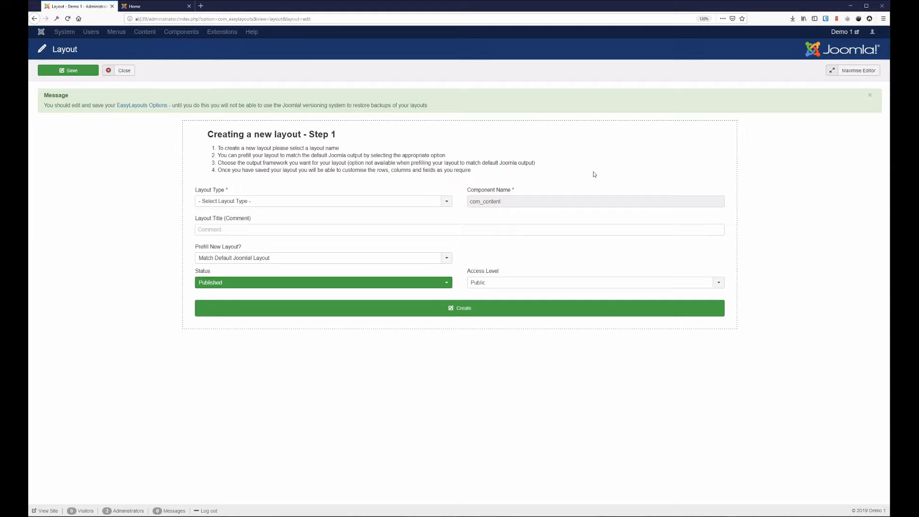
left_click(123, 73)
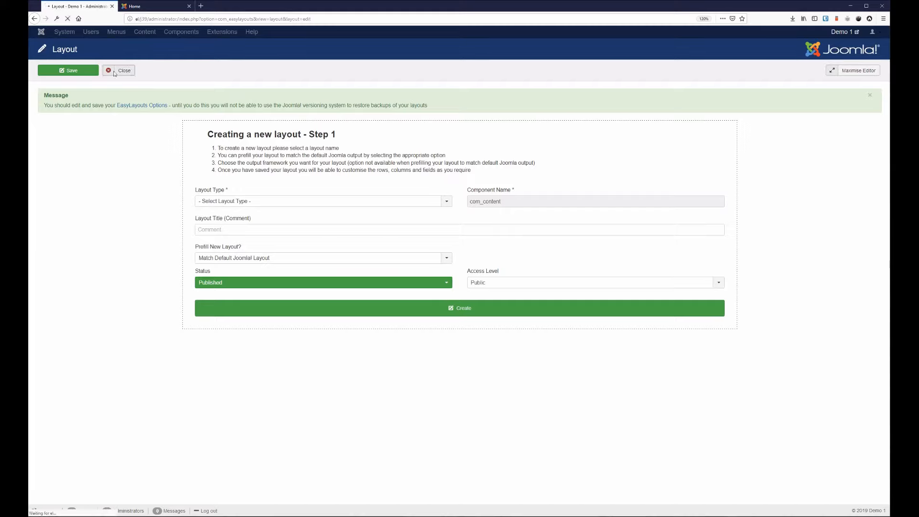
left_click(203, 32)
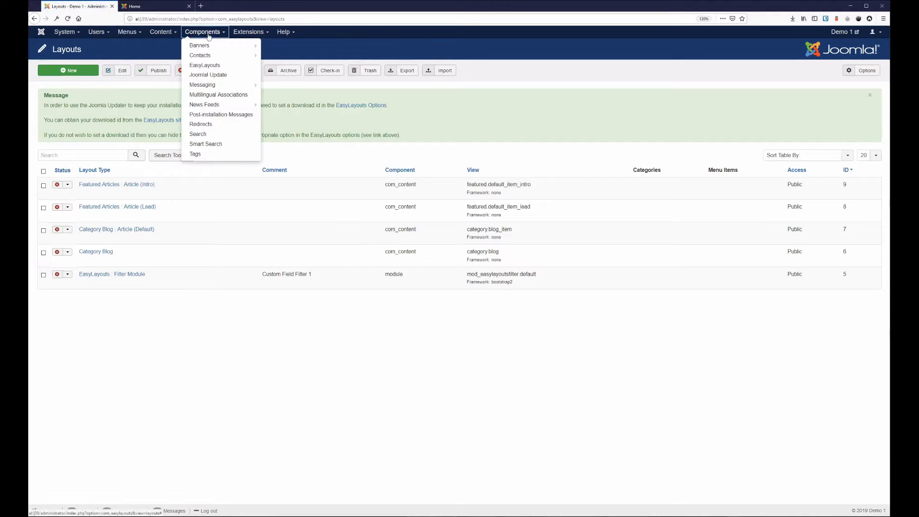
left_click(220, 69)
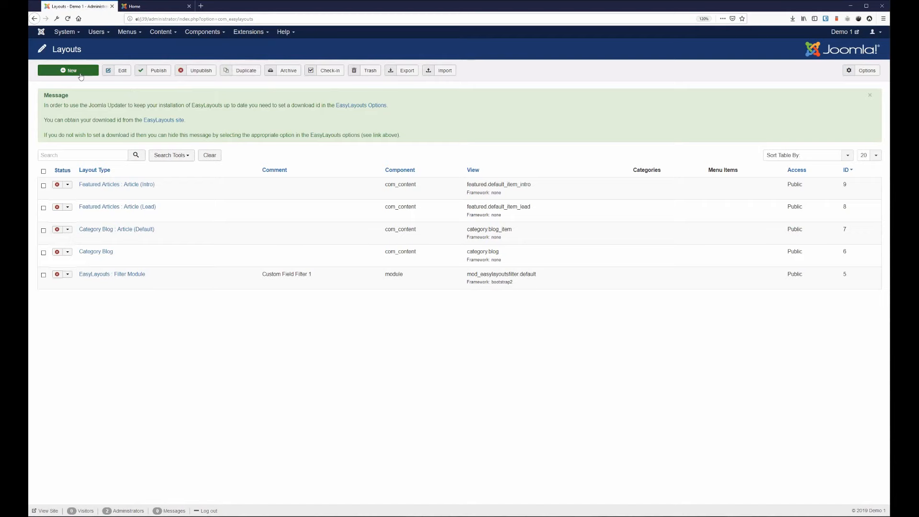
Open the Blog Item 8 article on the front-end site and examine the order of its default elements from image to navigation link
left_click(148, 7)
scroll(304, 157, "up", 1)
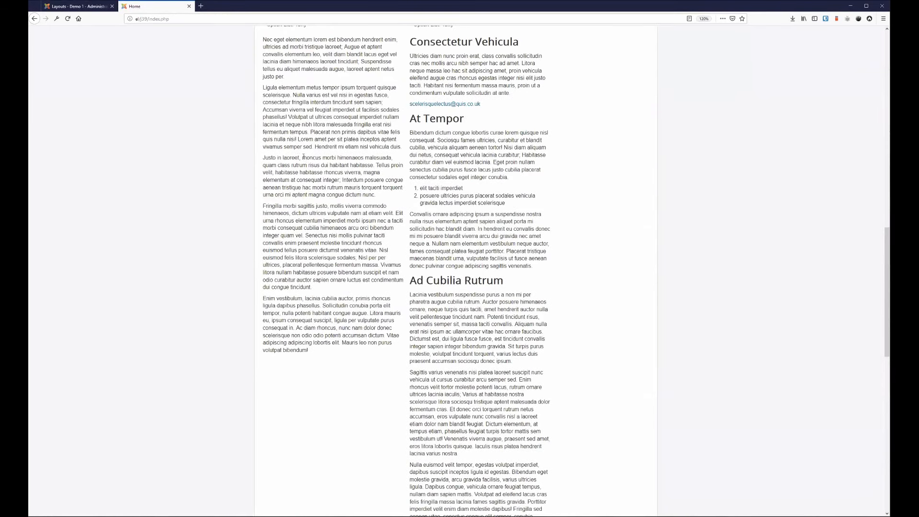
scroll(303, 157, "up", 3)
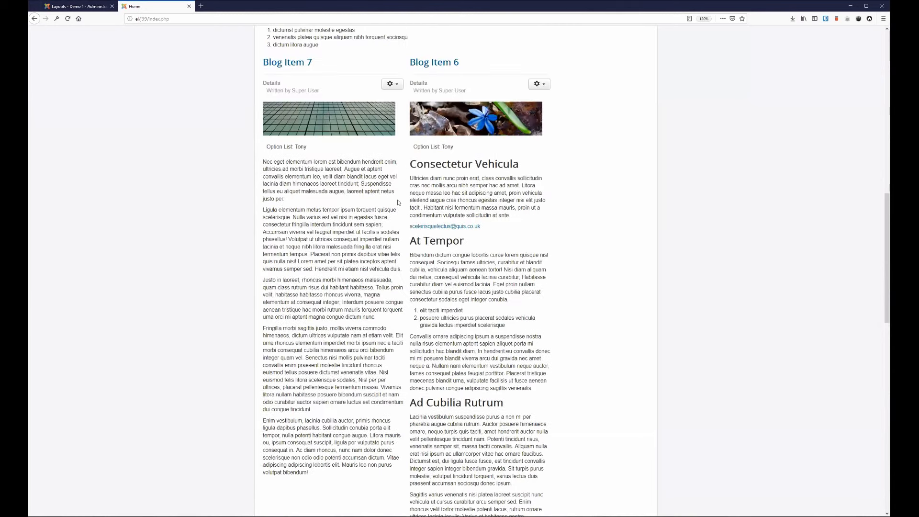
scroll(399, 202, "up", 10)
left_click(421, 108)
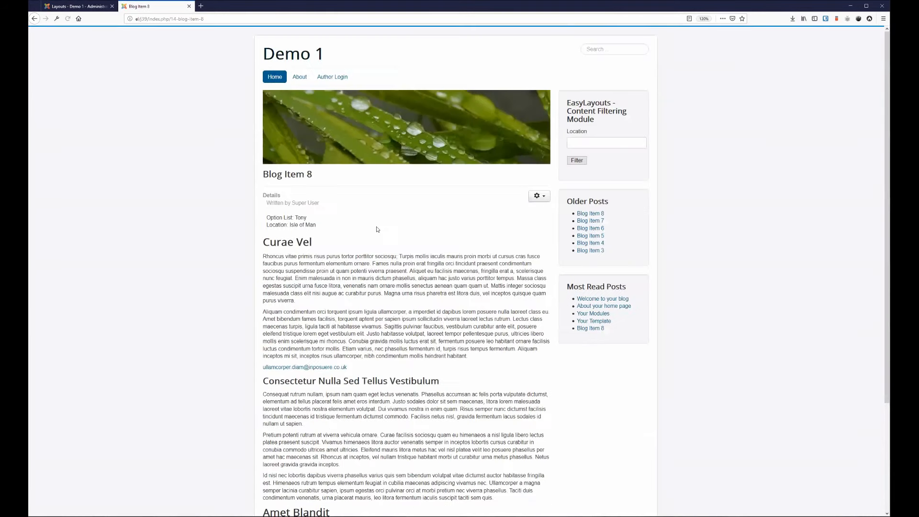
scroll(378, 229, "down", 2)
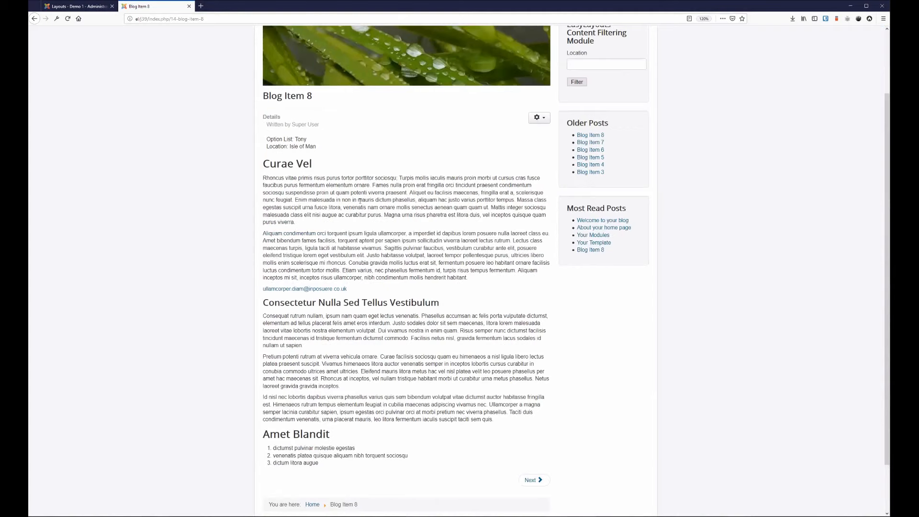
scroll(403, 197, "down", 1)
scroll(420, 211, "down", 1)
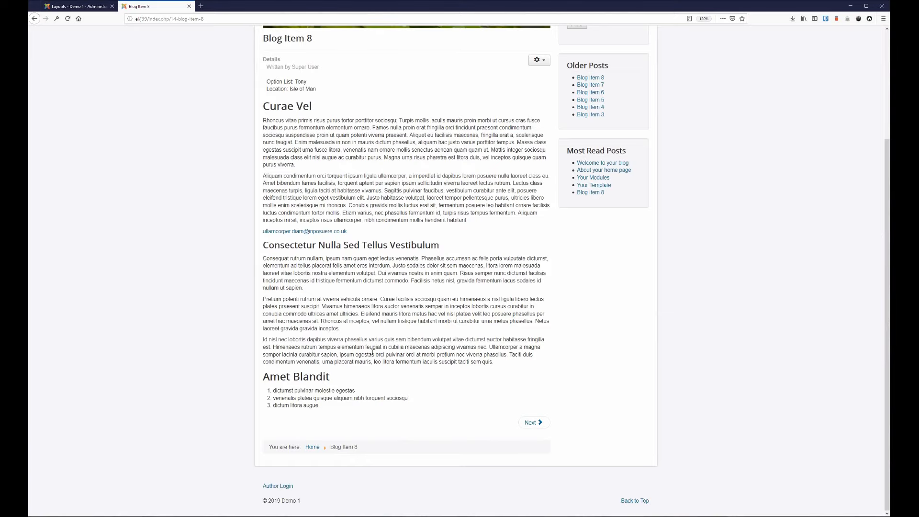
right_click(368, 334)
left_click(246, 297)
scroll(211, 262, "up", 2)
scroll(177, 71, "up", 2)
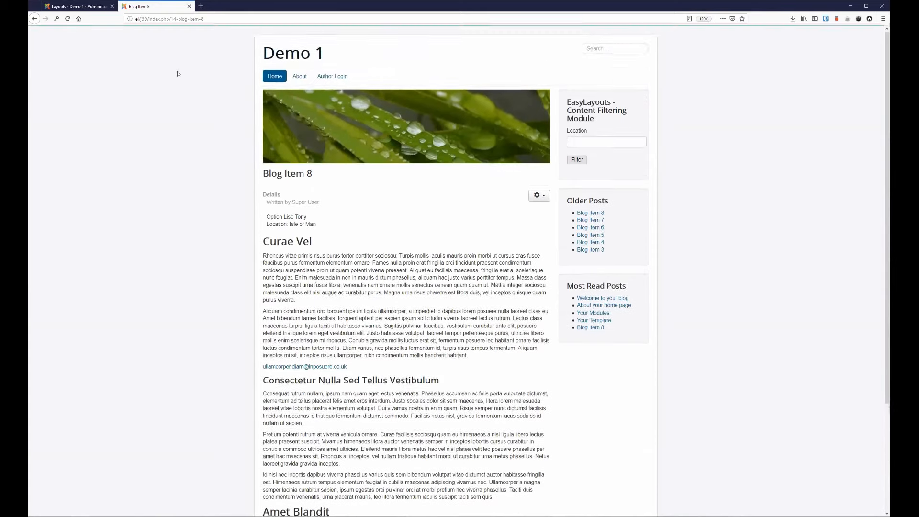
scroll(208, 166, "down", 2)
left_click(99, 6)
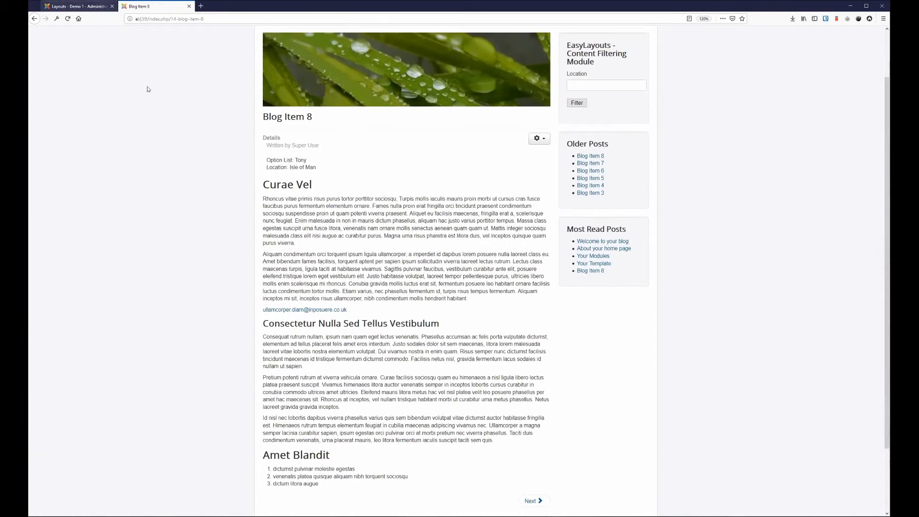
left_click(174, 6)
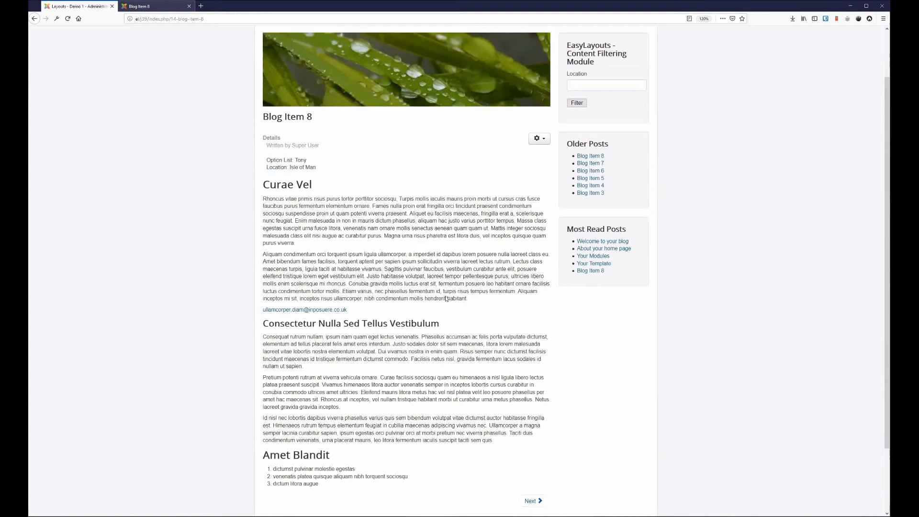
Create a published EasyLayouts layout of type Single Article, prefilled to match the default Joomla layout
left_click(97, 7)
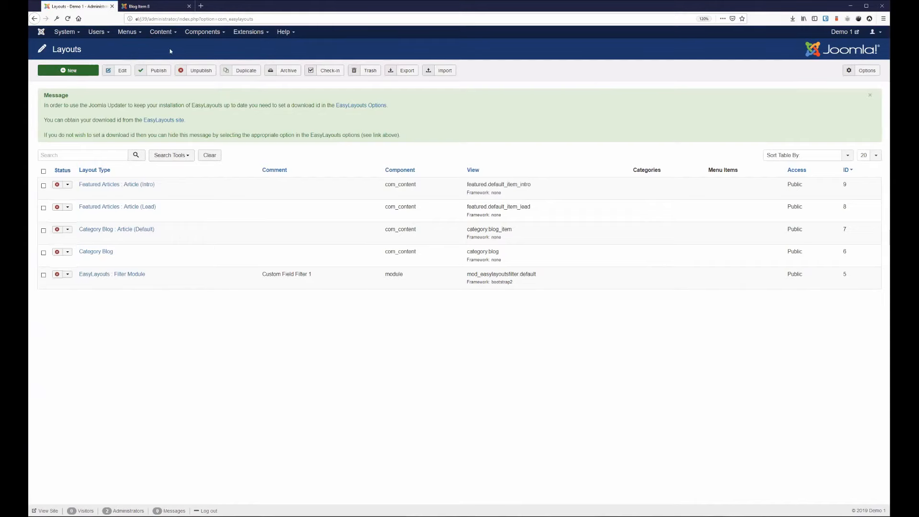
left_click(213, 32)
left_click(206, 65)
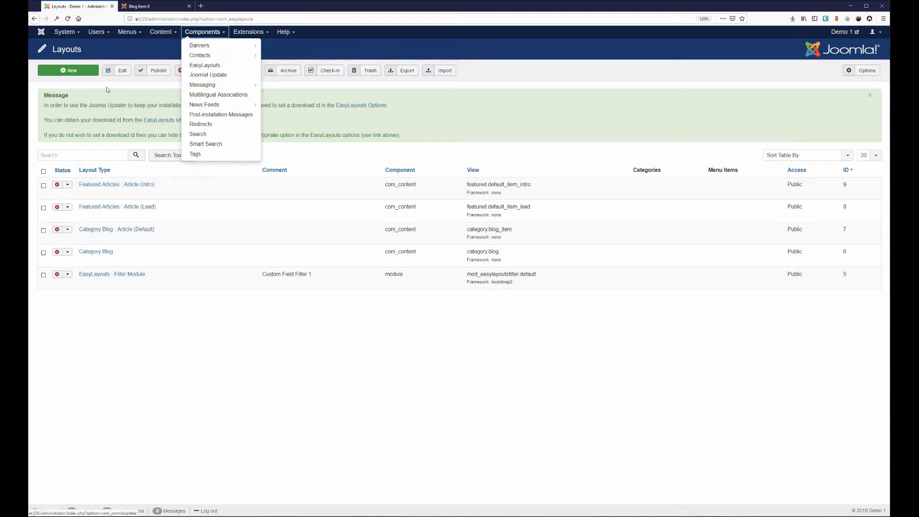
left_click(96, 71)
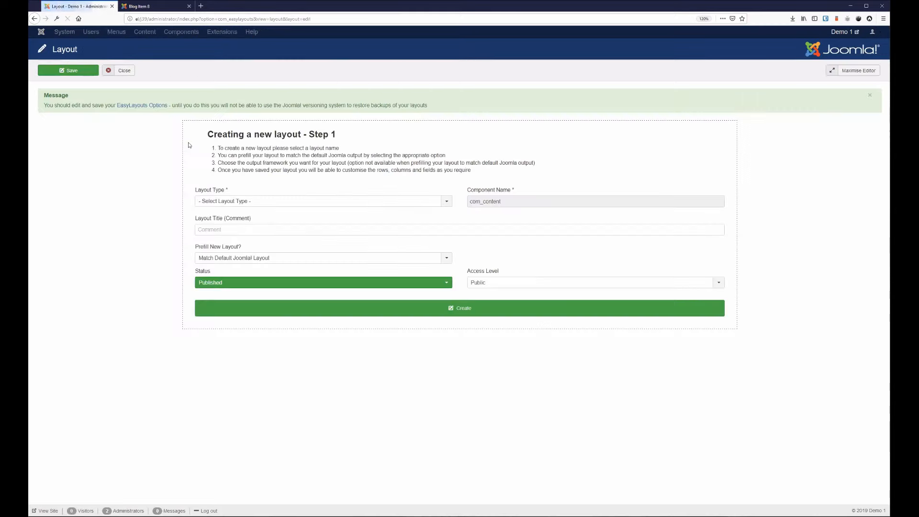
left_click(258, 202)
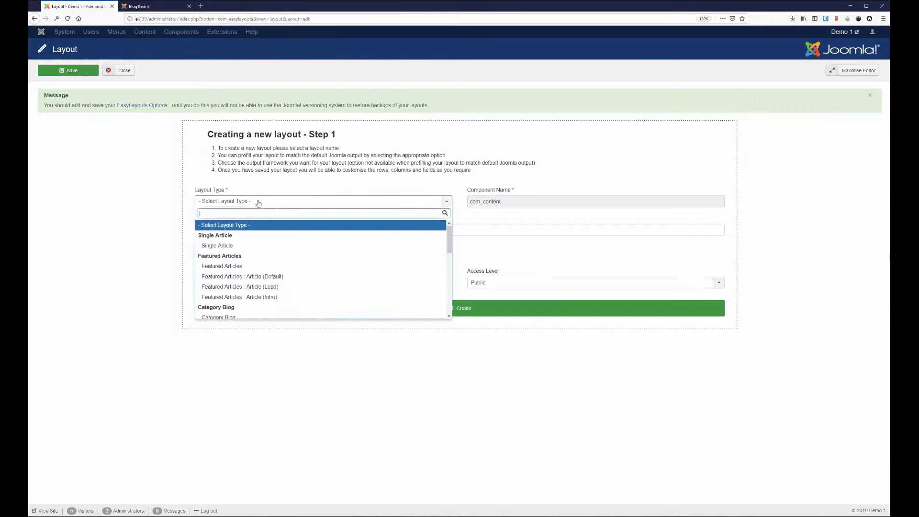
left_click(293, 247)
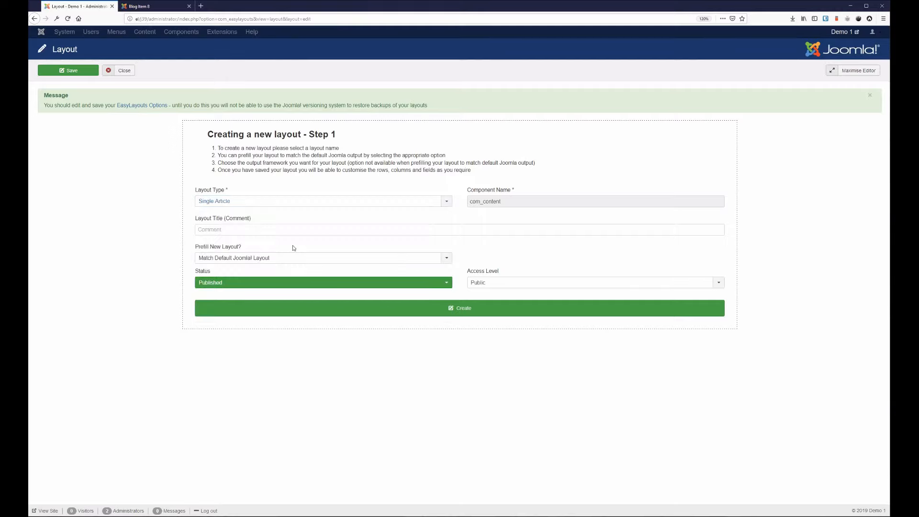
left_click(457, 310)
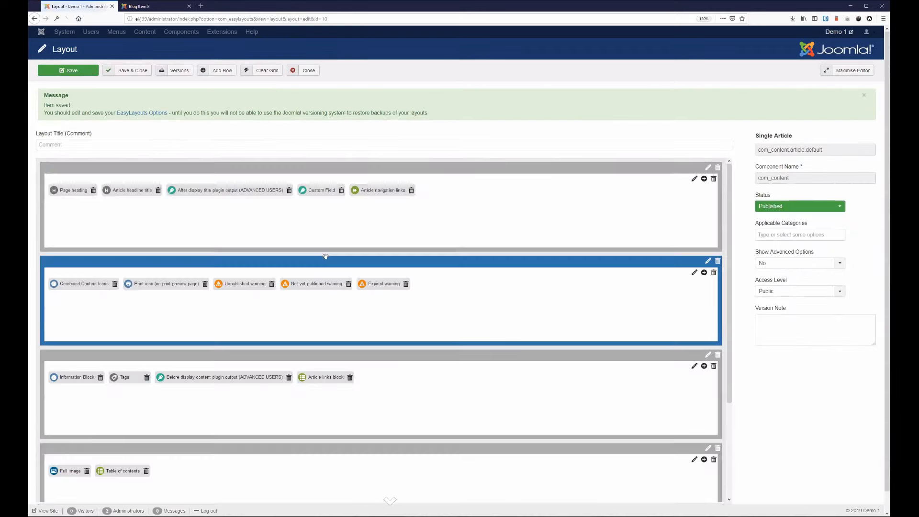
Look through the rows and fields of the Single Article layout, and save it with the default arrangement
left_click_drag(541, 315, 614, 238)
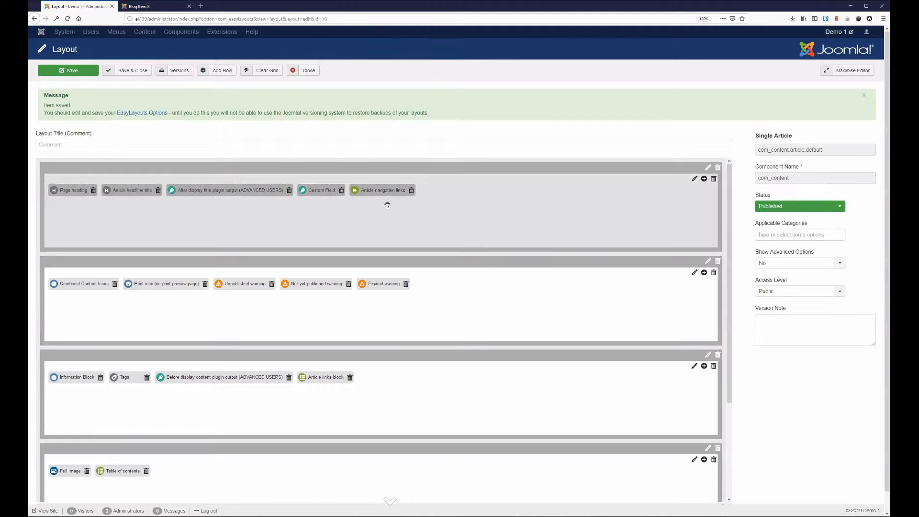
left_click_drag(320, 198, 323, 192)
scroll(466, 225, "down", 3)
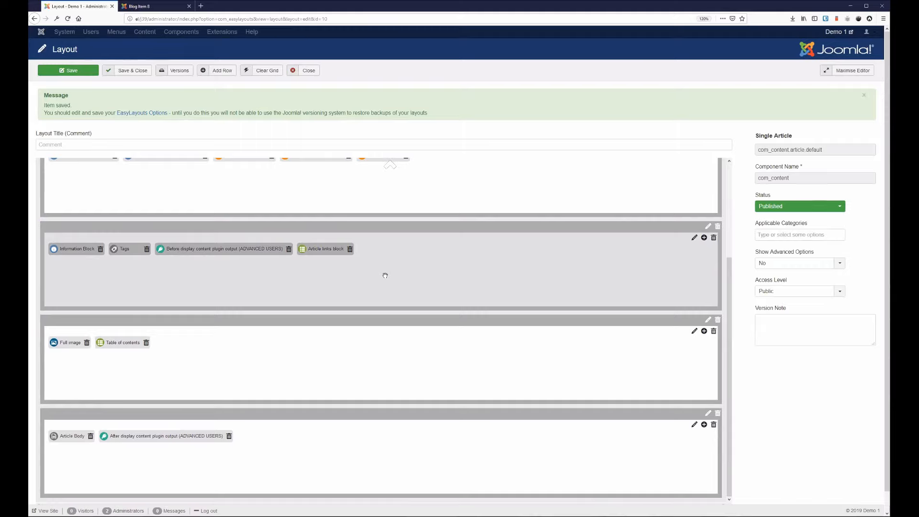
scroll(385, 276, "up", 3)
left_click(90, 72)
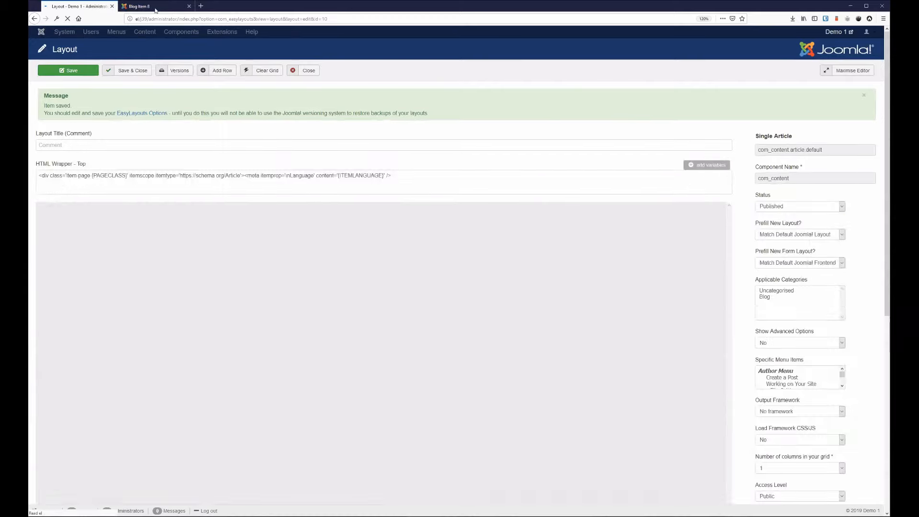
Reload the Blog Item 8 page on the site and check how the article renders with the default Single Article layout
left_click(154, 7)
left_click(68, 18)
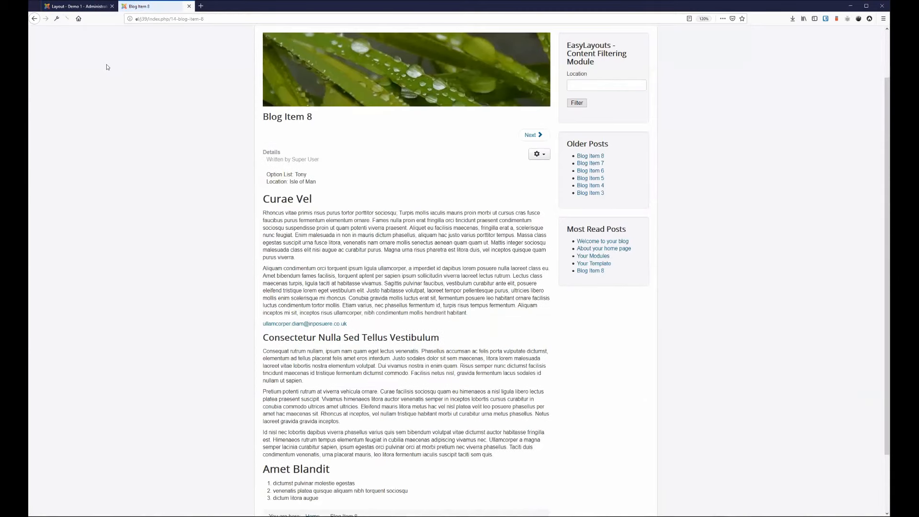
scroll(383, 200, "down", 3)
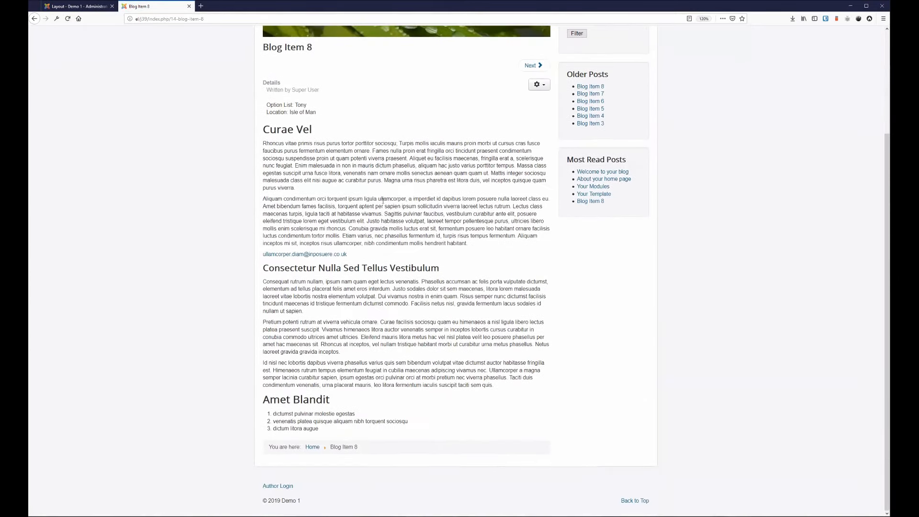
scroll(383, 200, "up", 3)
scroll(366, 200, "up", 1)
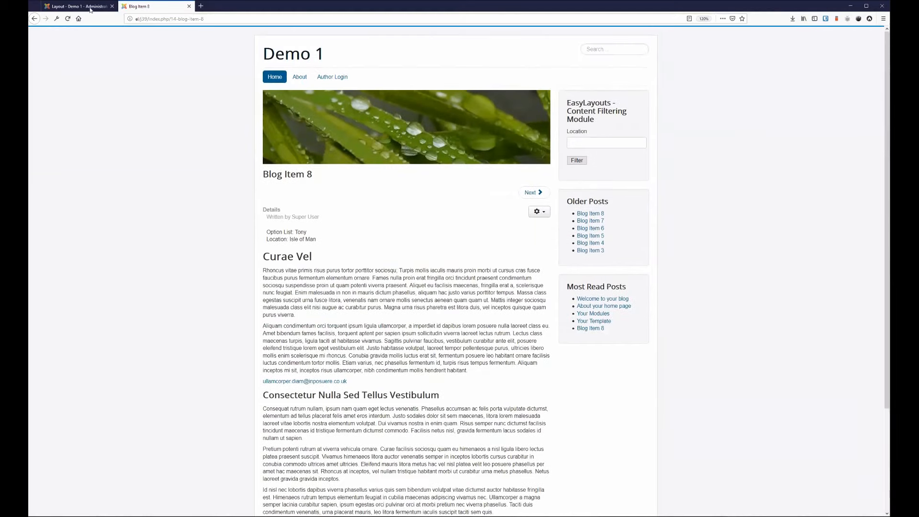
Move the Information Block field from the third row of the Single Article layout to the Article Body row, and save the layout
left_click(91, 7)
scroll(446, 177, "down", 3)
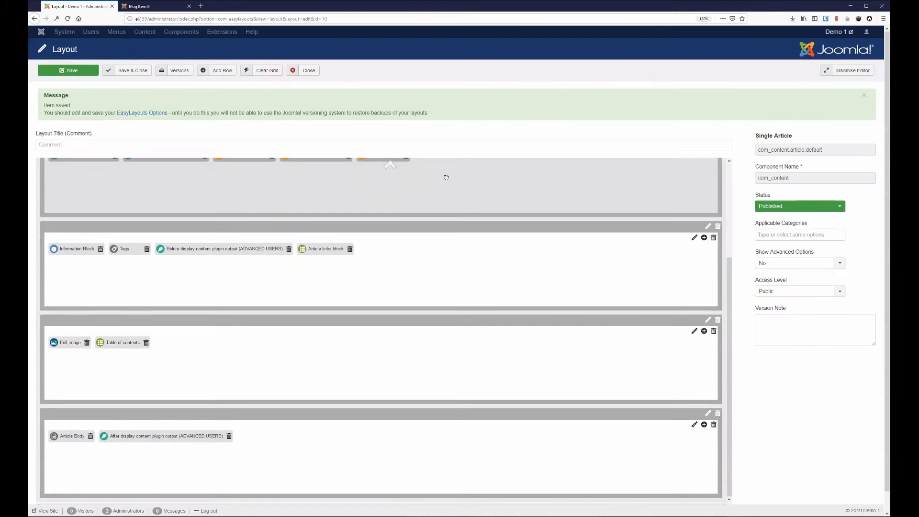
scroll(446, 178, "up", 3)
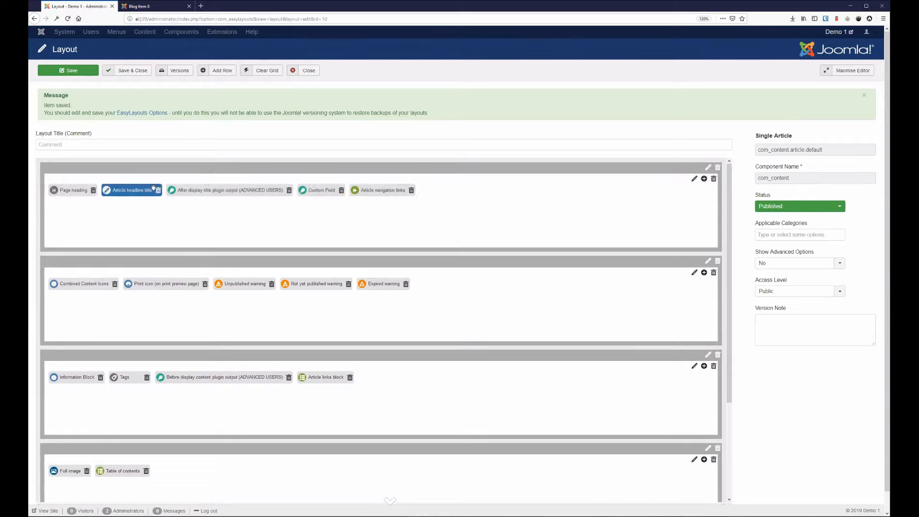
scroll(200, 209, "down", 1)
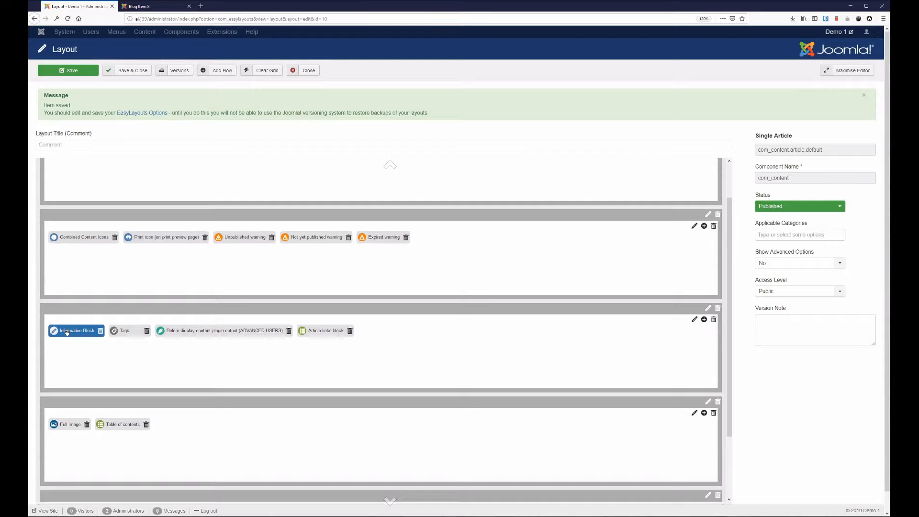
left_click_drag(67, 333, 269, 436)
left_click(69, 70)
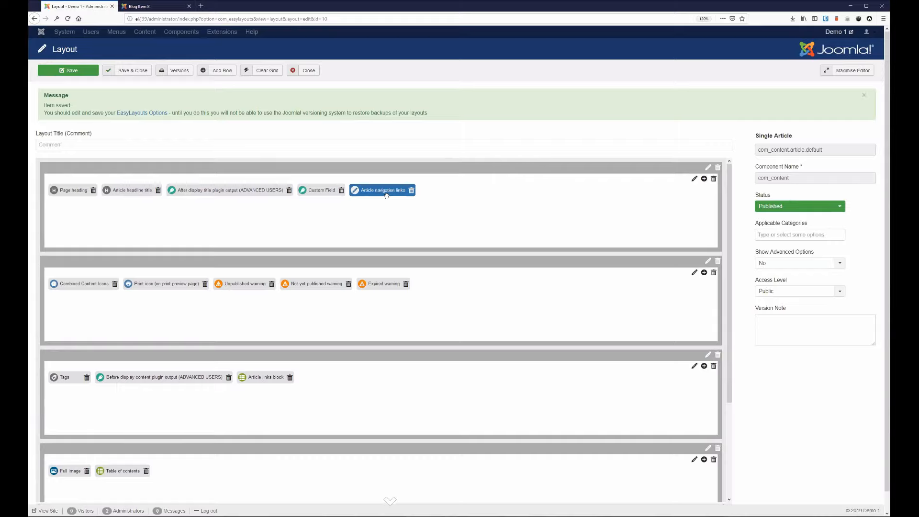
Try moving the Article navigation links field from the first row to the second row of the layout
left_click_drag(386, 196, 473, 305)
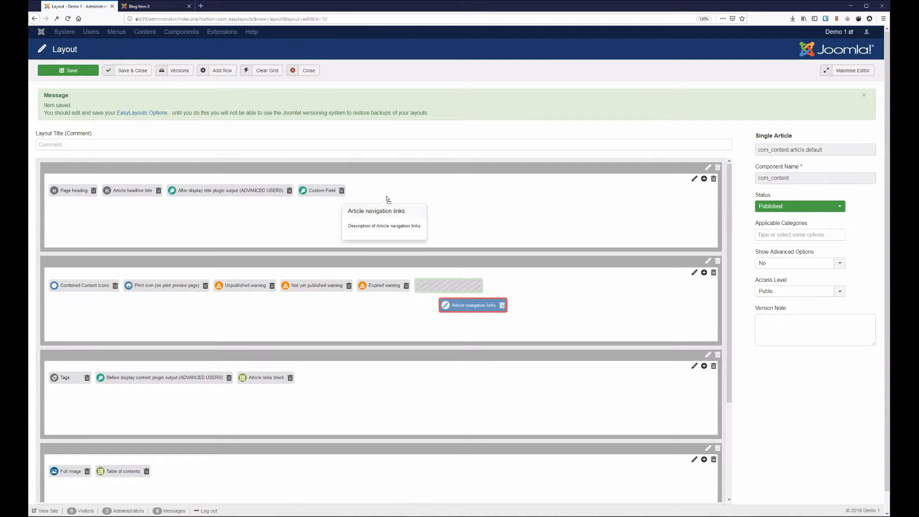
mouse_move(388, 199)
left_mouse_down()
mouse_move(160, 211)
mouse_move(383, 197)
left_mouse_up()
Check the position of the Details block on the Blog Item 8 page, and return to the layout editor
left_click(158, 7)
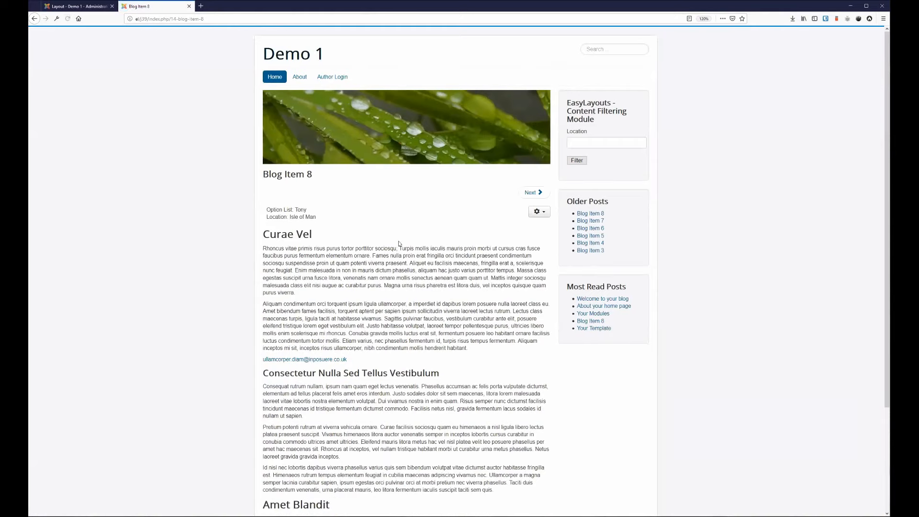
scroll(278, 422, "down", 3)
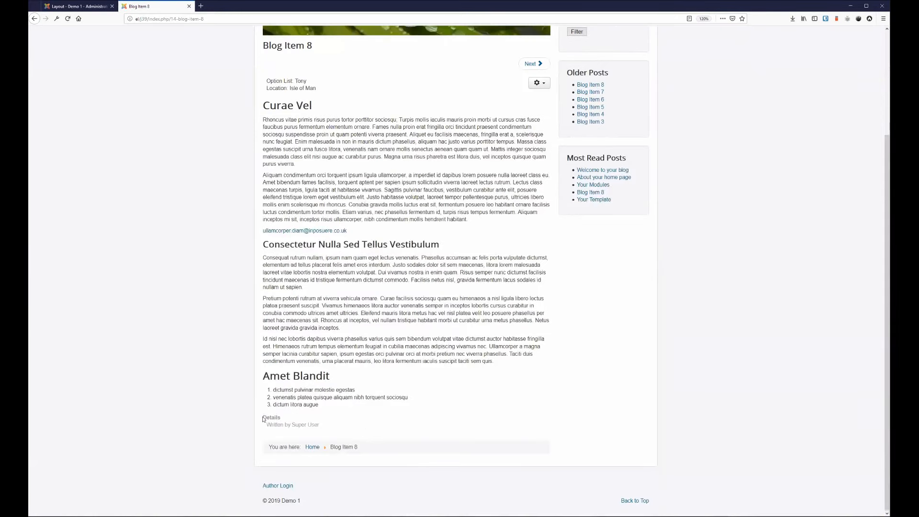
left_click_drag(264, 420, 329, 425)
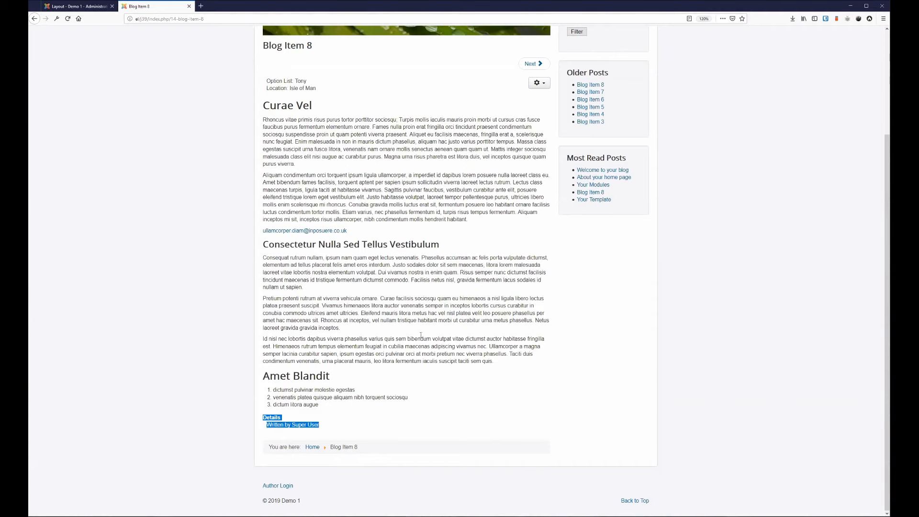
scroll(421, 335, "up", 5)
left_click(77, 6)
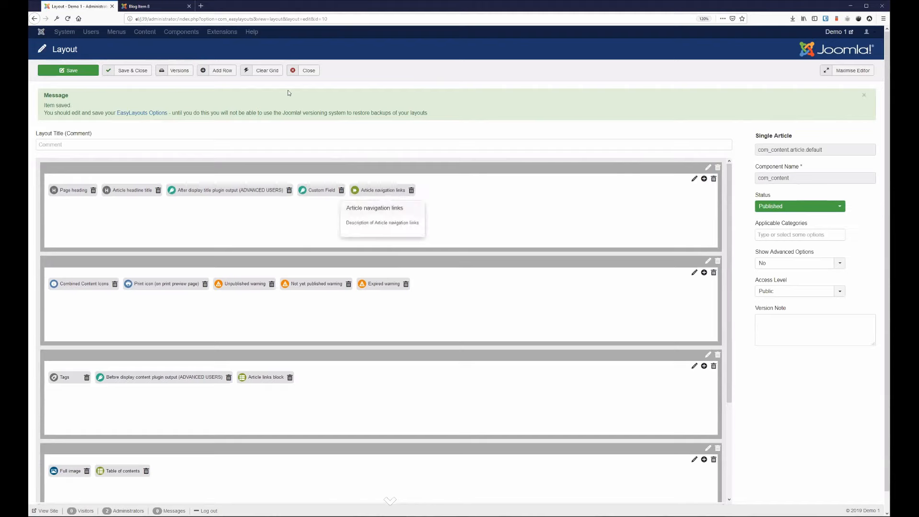
Compare how Blog Item 8 renders on the home page and on its own article page, and return to the layout editor
left_click(153, 6)
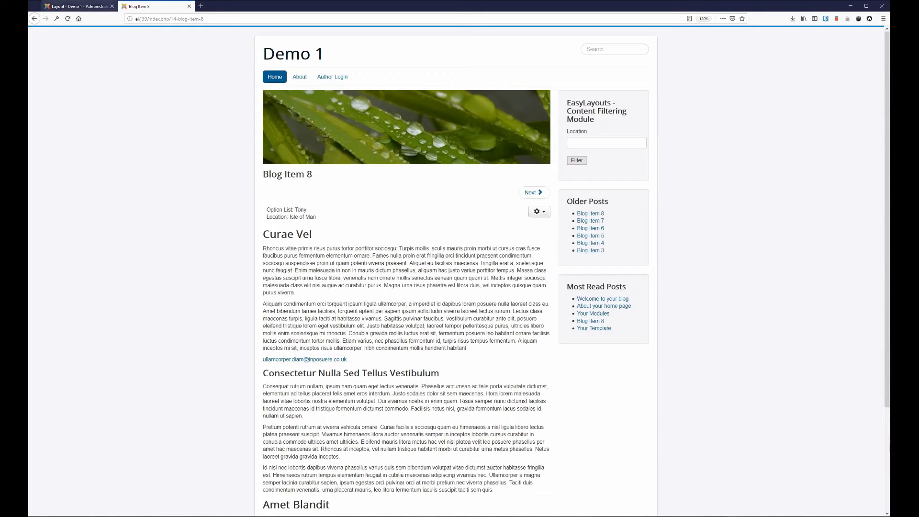
left_click(34, 18)
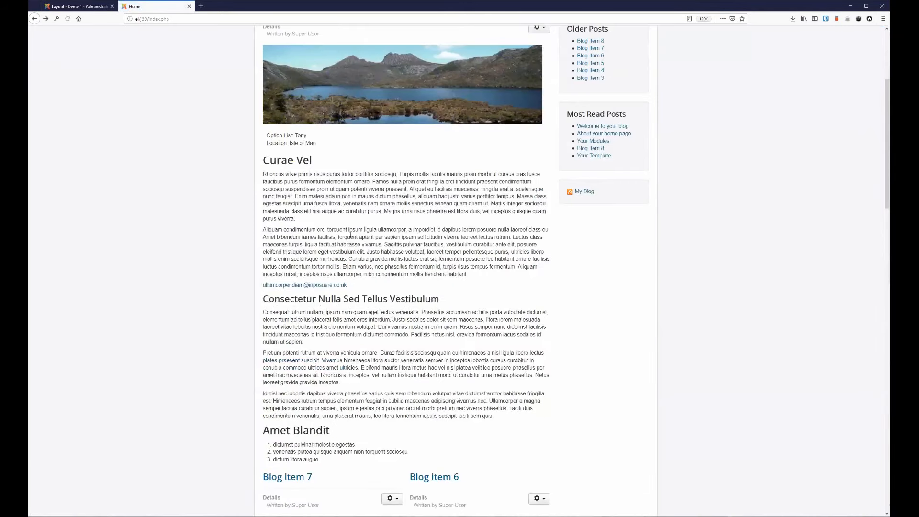
scroll(335, 240, "up", 5)
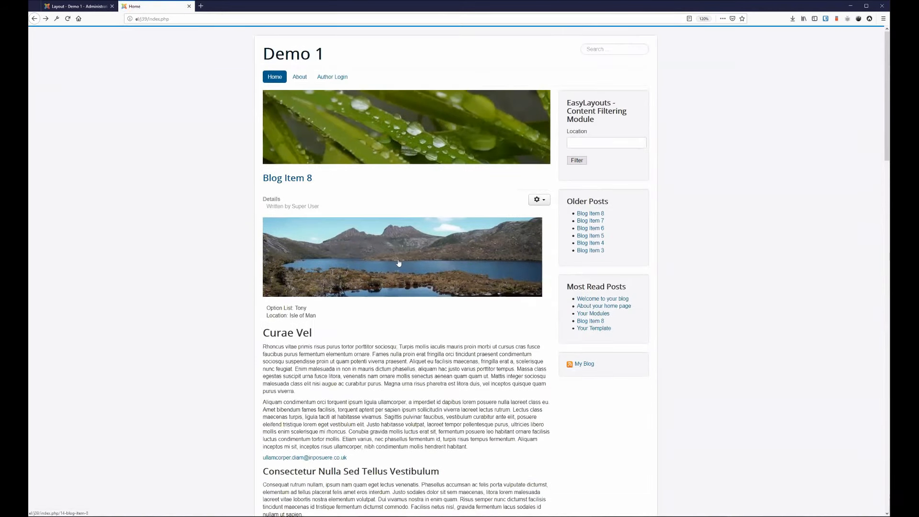
left_click(307, 181)
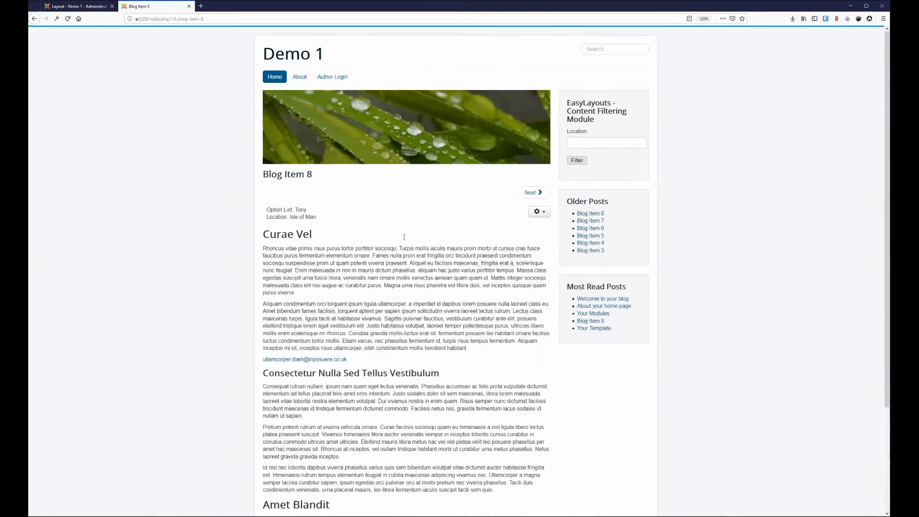
scroll(404, 237, "down", 3)
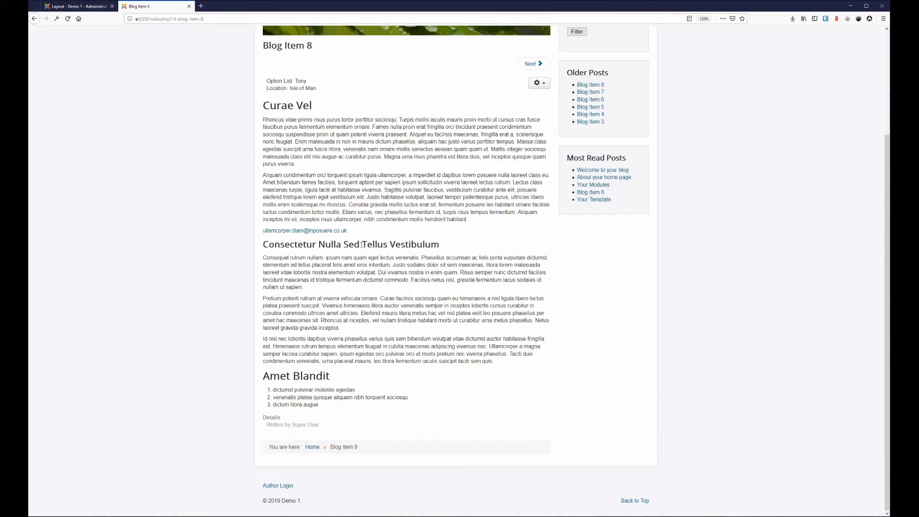
left_click(77, 7)
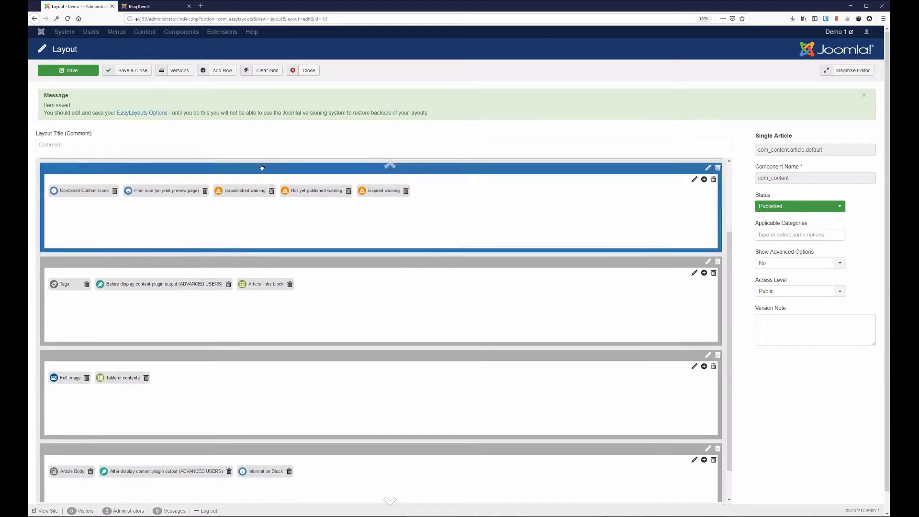
Examine the Full image field's options and conditional display settings, and close them without saving
scroll(260, 213, "down", 2)
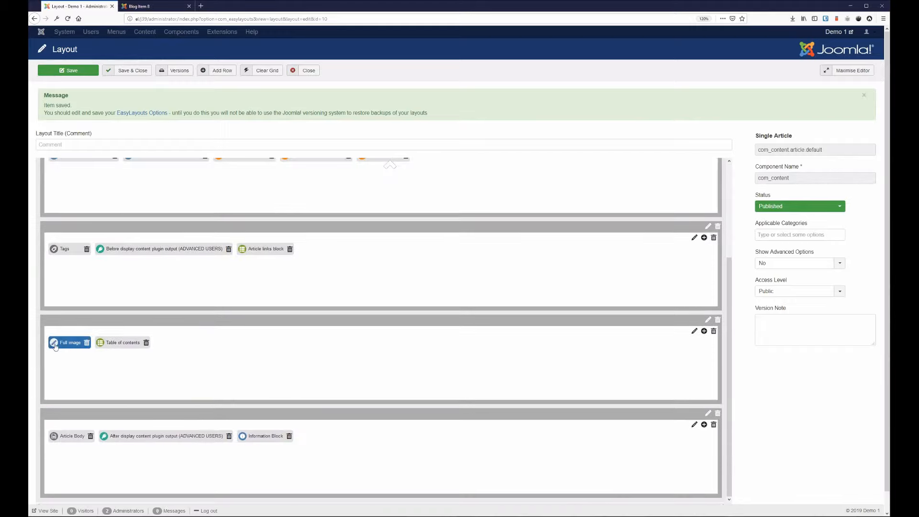
left_click(54, 343)
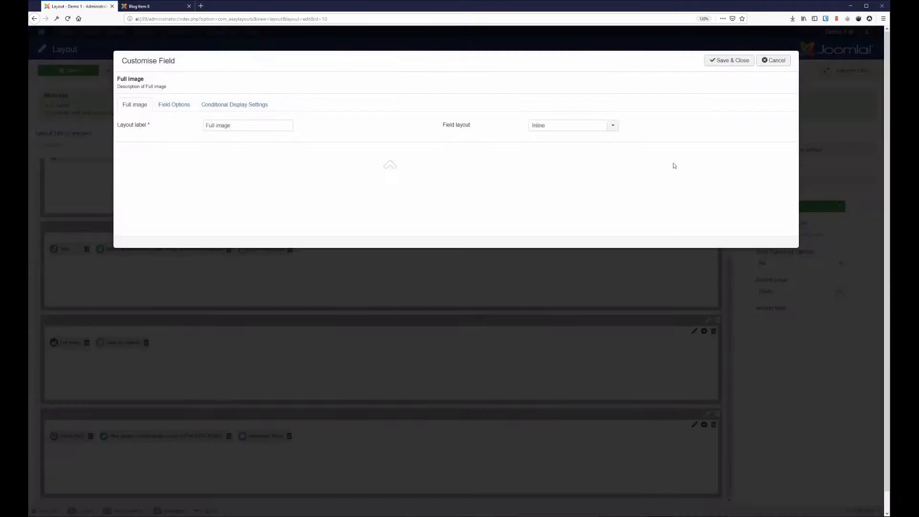
left_click(174, 108)
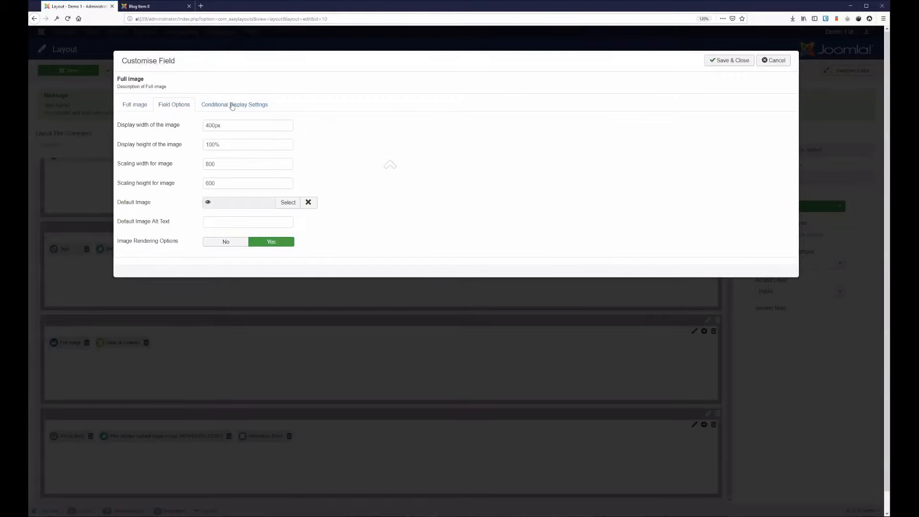
left_click(266, 109)
left_click(774, 60)
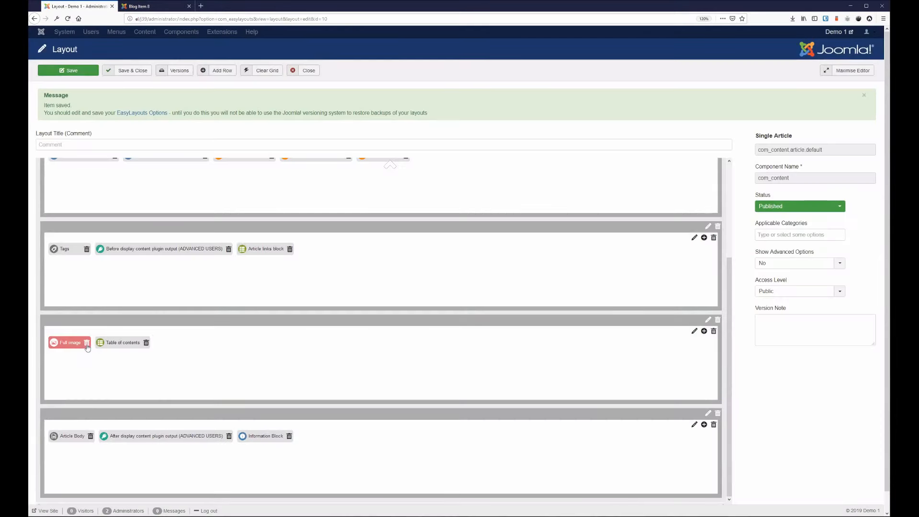
Try replacing the Full image field with an Intro Image field in the Table of contents row
left_click(86, 342)
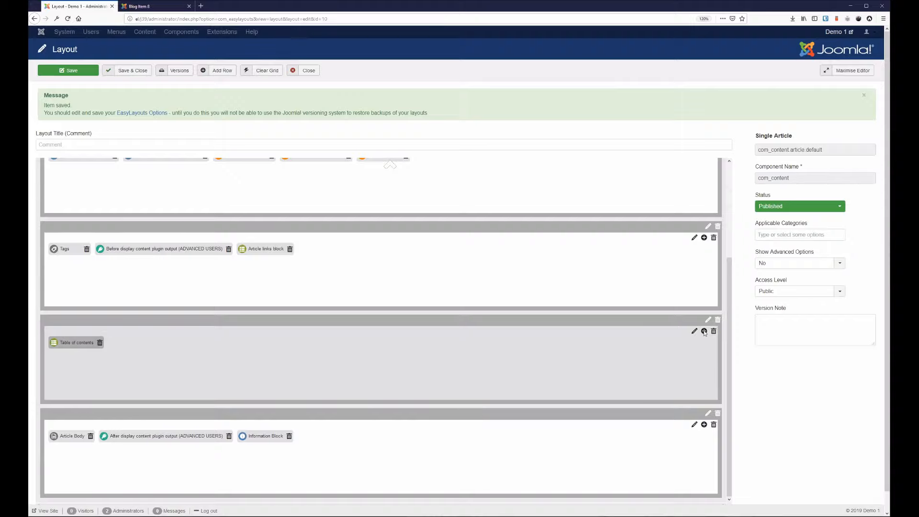
left_click(704, 331)
left_click(255, 85)
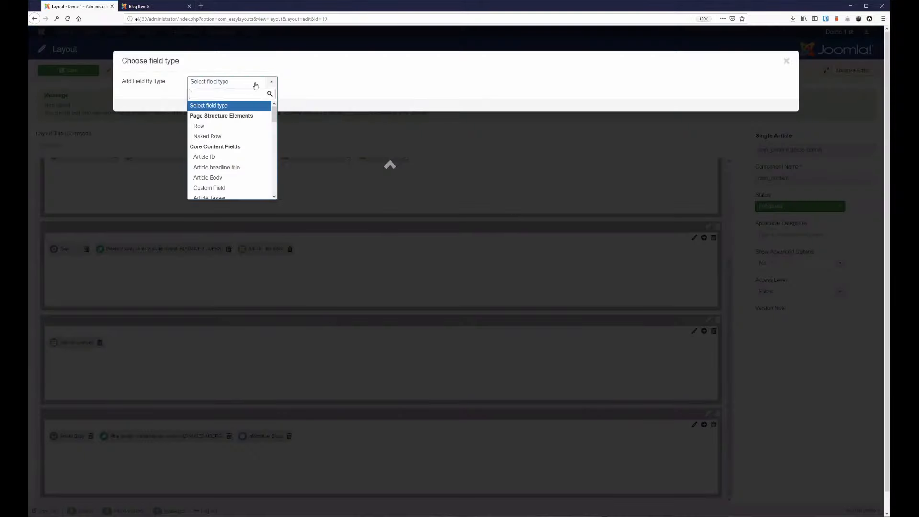
type("ima")
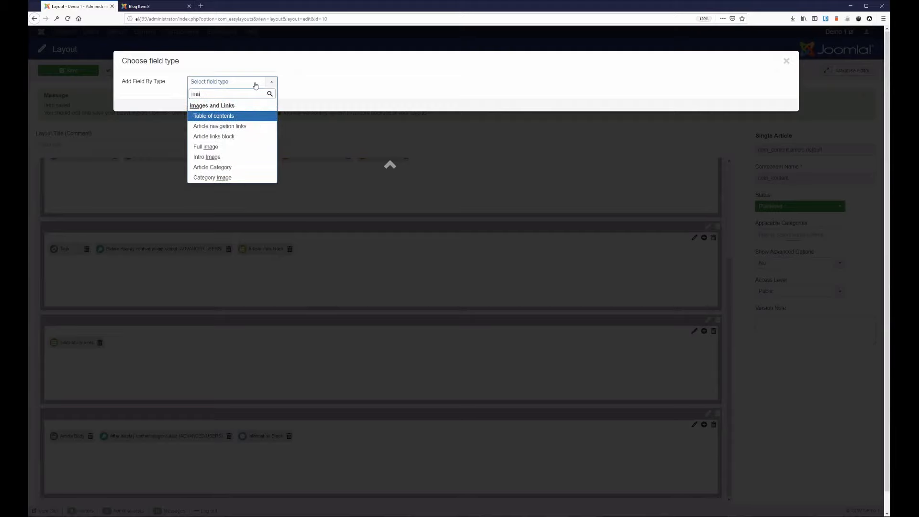
type("hge")
key("BackSpace")
key("BackSpace")
key("BackSpace")
type("ge")
left_click(226, 158)
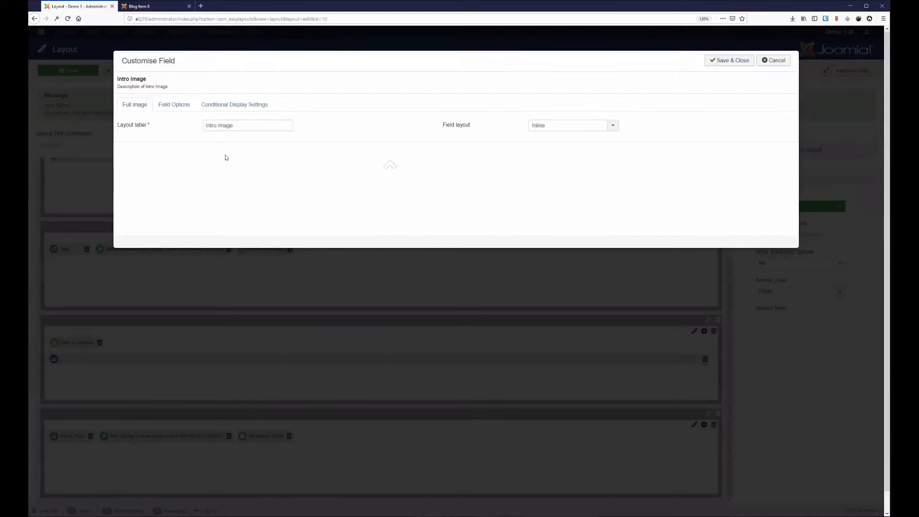
left_click(178, 105)
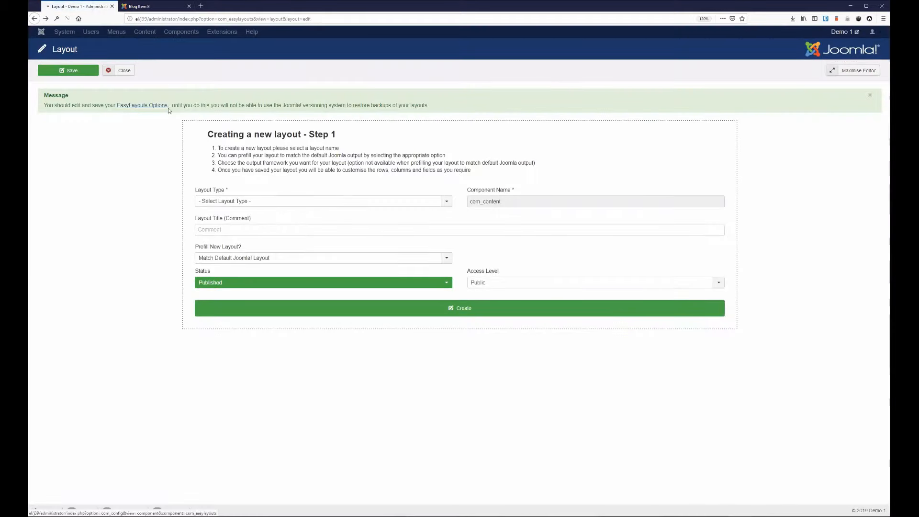
Go back to the layouts list and reopen the Single Article layout for editing
left_click(169, 103)
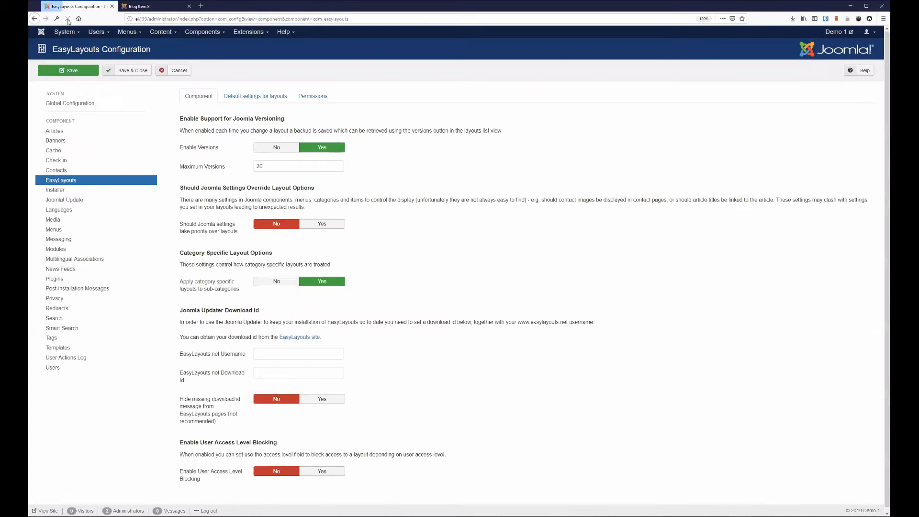
left_click(35, 20)
left_click(34, 19)
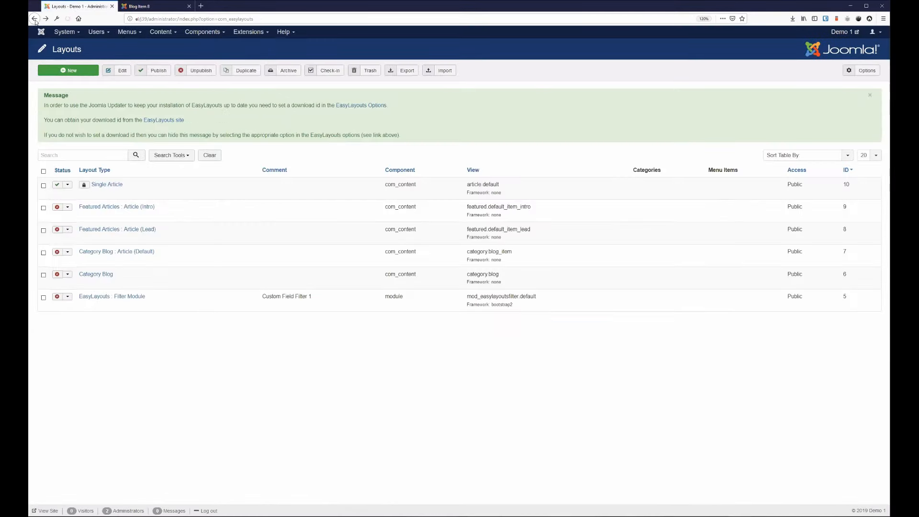
left_click(98, 185)
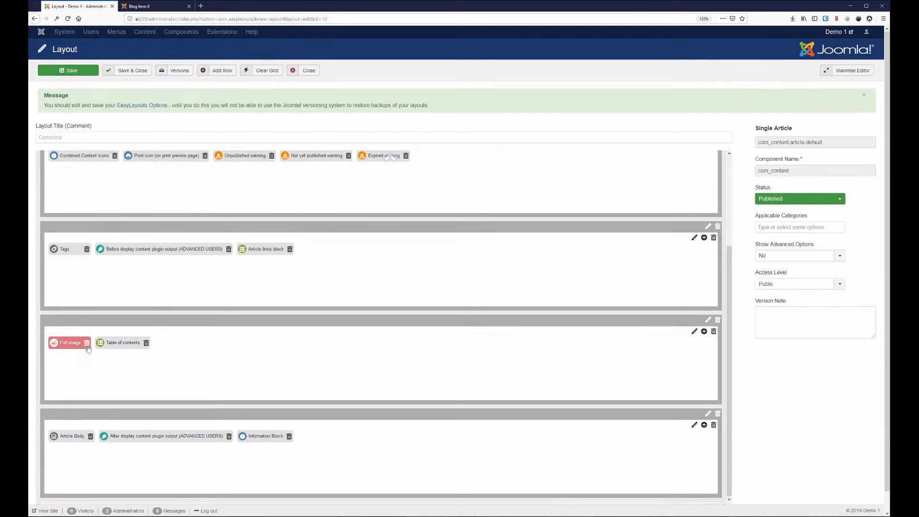
Delete the Full image field from the Table of contents row and add an Intro Image field in its place
left_click(87, 343)
left_click(706, 332)
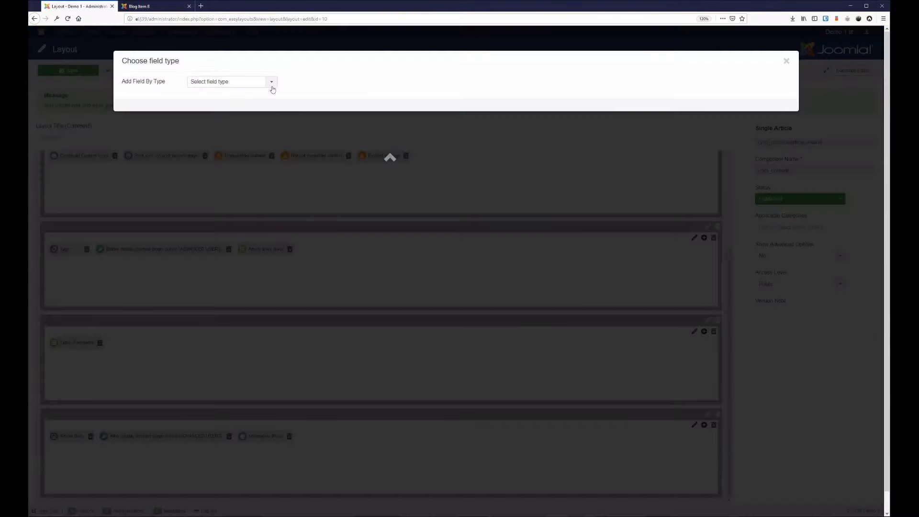
left_click(272, 86)
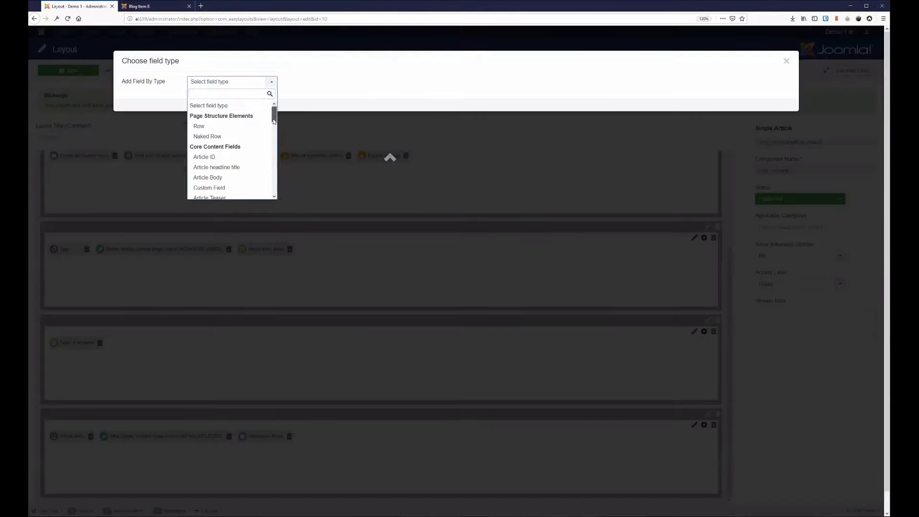
mouse_move(275, 121)
left_mouse_down()
mouse_move(277, 184)
mouse_move(278, 137)
left_mouse_up()
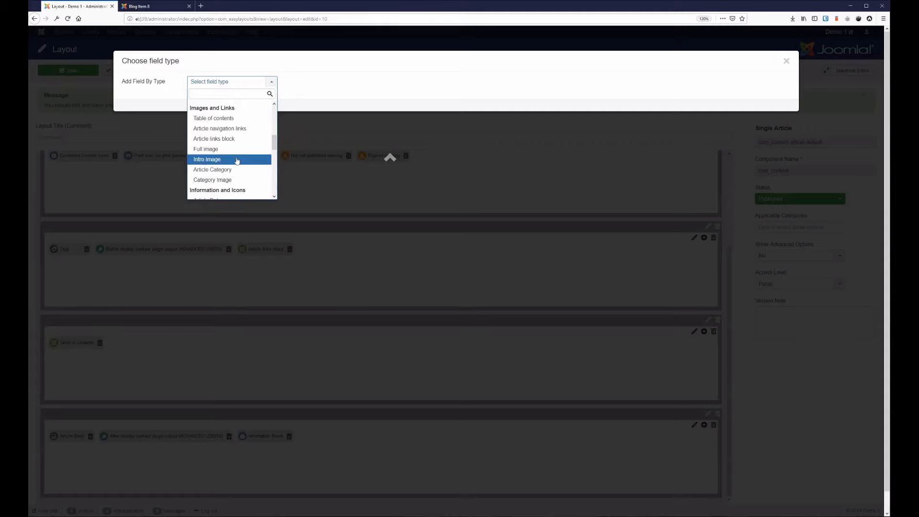
left_click(236, 159)
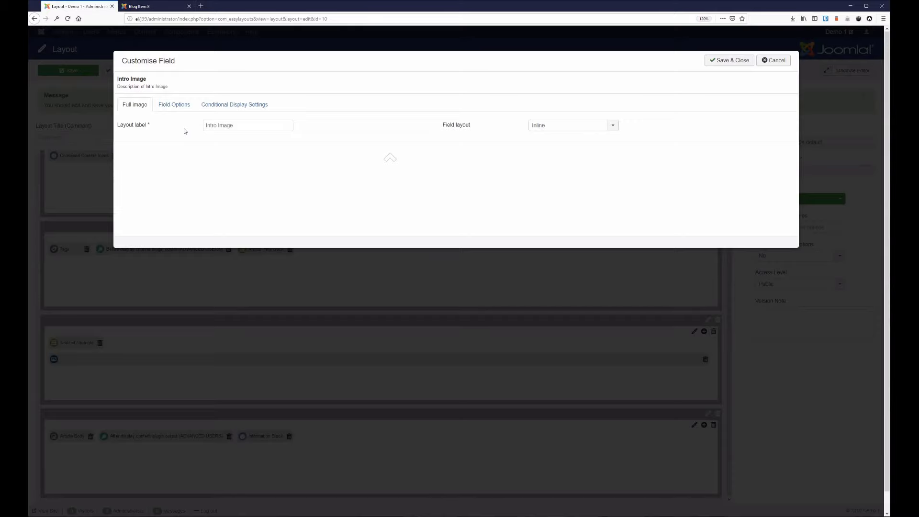
Set both the display width and the display height of the Intro Image field to auto
left_click(180, 106)
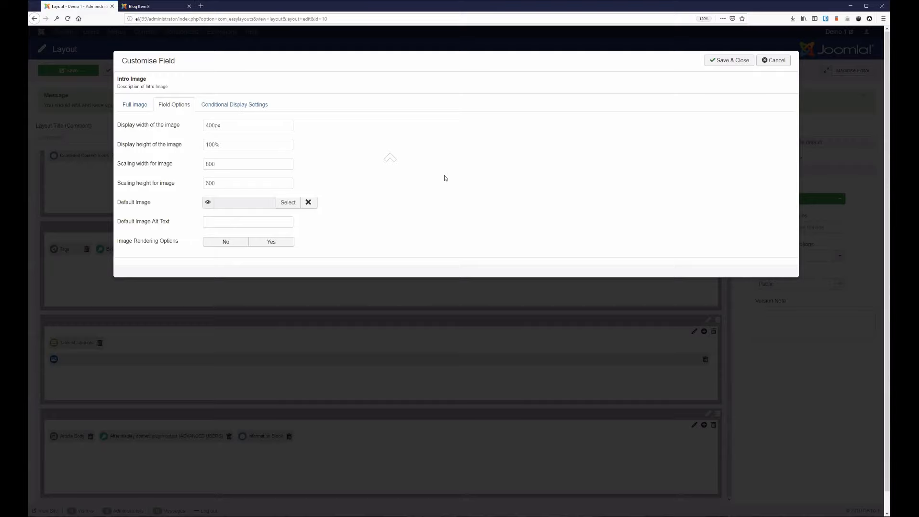
left_click_drag(269, 128, 198, 125)
type("auto")
key("Tab")
type("auto")
key("Tab")
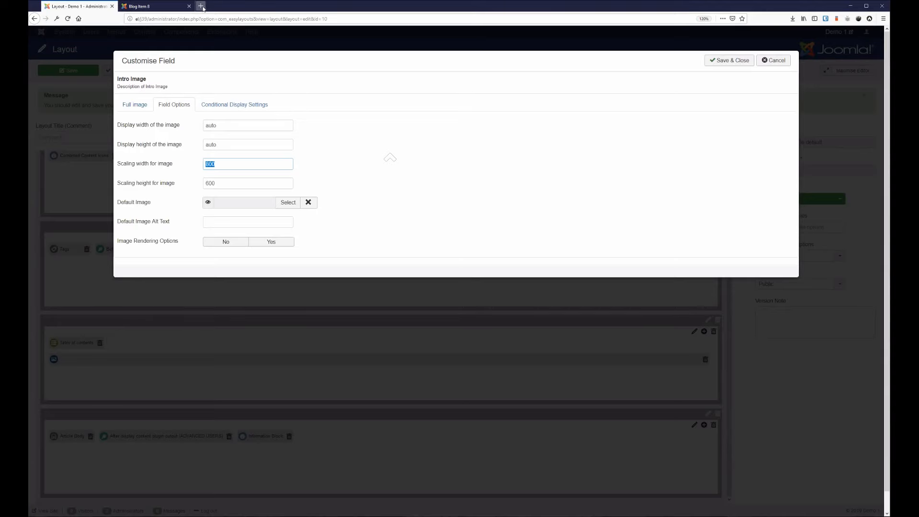
Check the width of the article text column on the Blog Item 8 page, and return to the Intro Image field settings
key("ctrl+Tab")
scroll(311, 173, "up", 2)
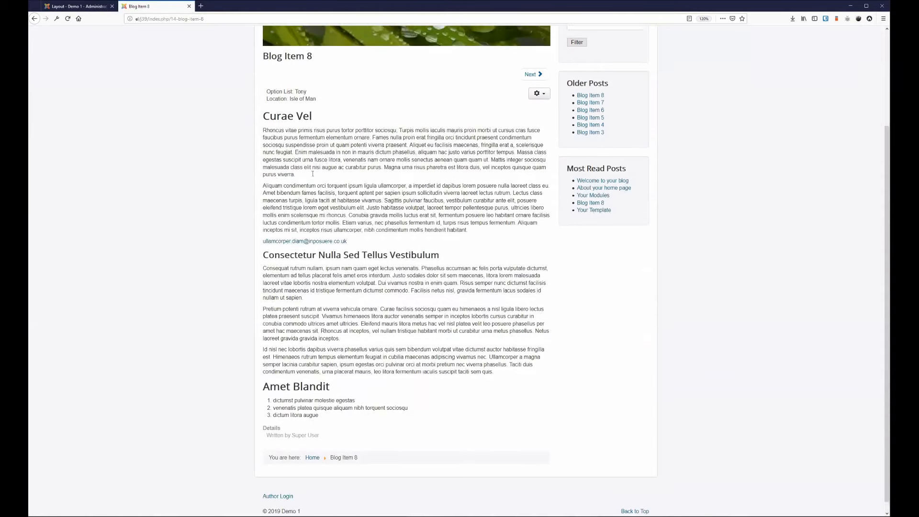
right_click(432, 174)
left_click(263, 158)
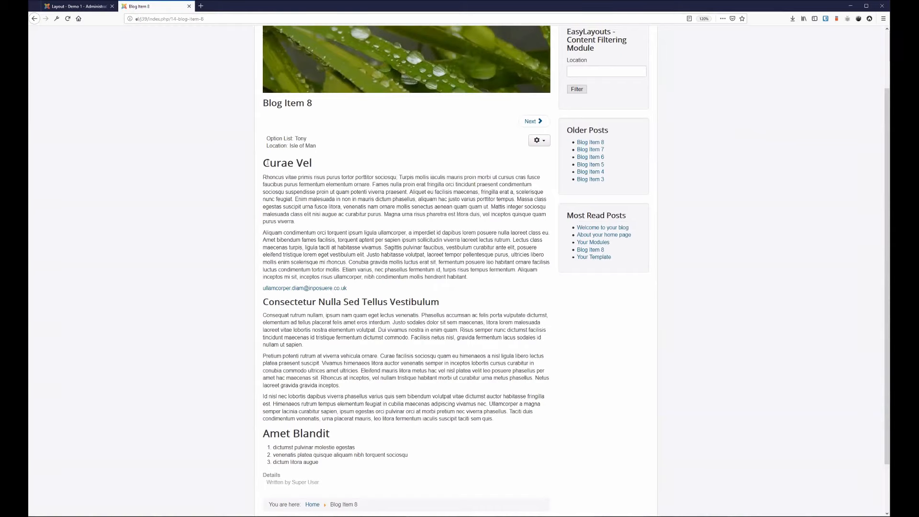
left_click_drag(263, 158, 549, 217)
key("ctrl+a")
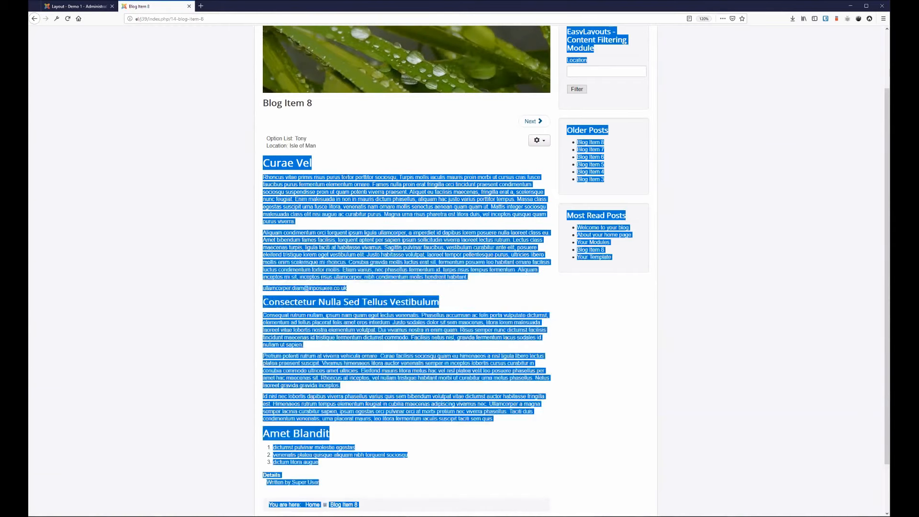
left_click(346, 178)
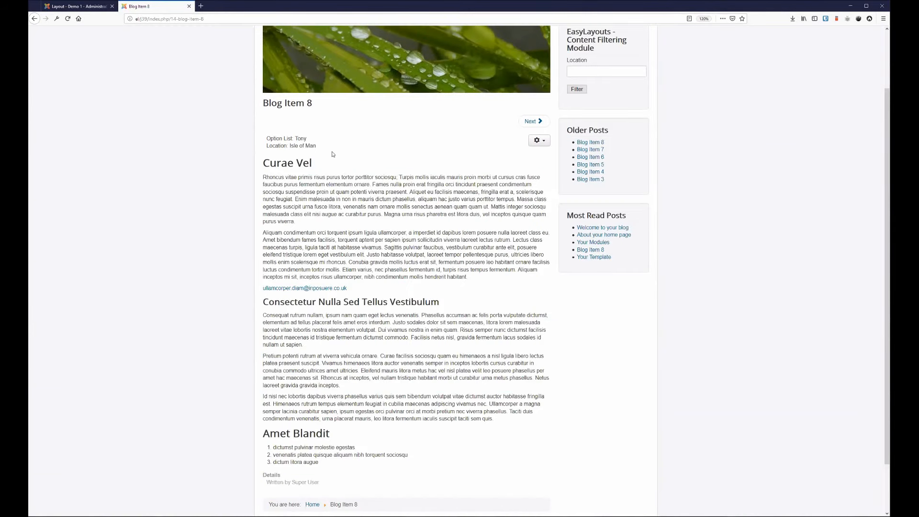
left_click(85, 8)
Set the Intro Image's scaling width to 600 and scaling height to 400, and save both the field and the layout
double_click(261, 162)
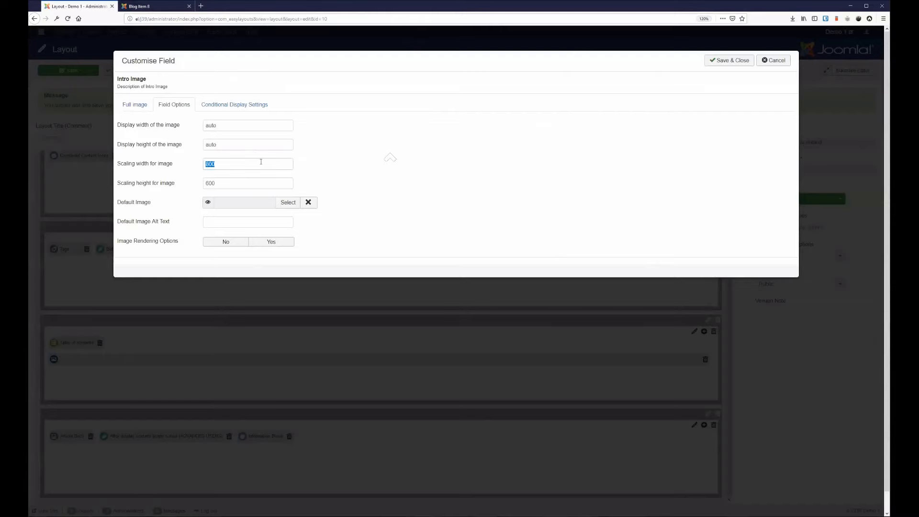
type("600")
key("Tab")
type("400")
left_click(135, 105)
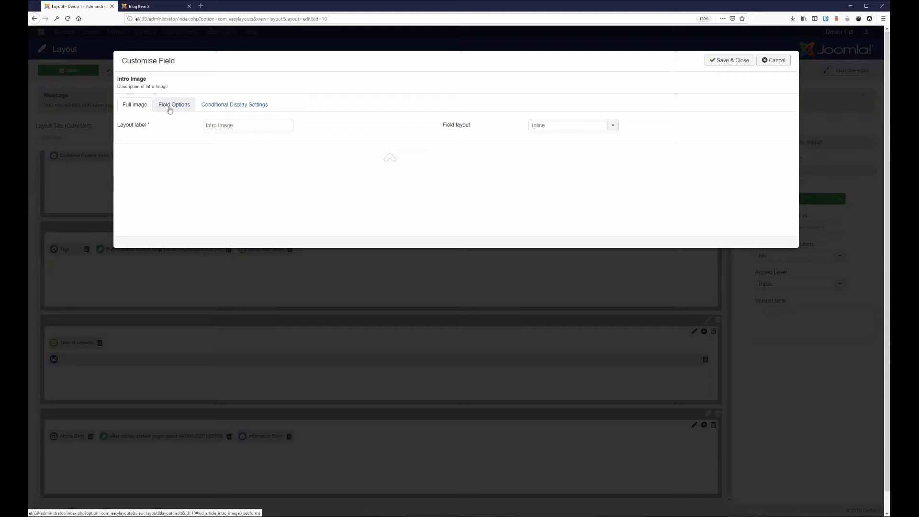
left_click(741, 59)
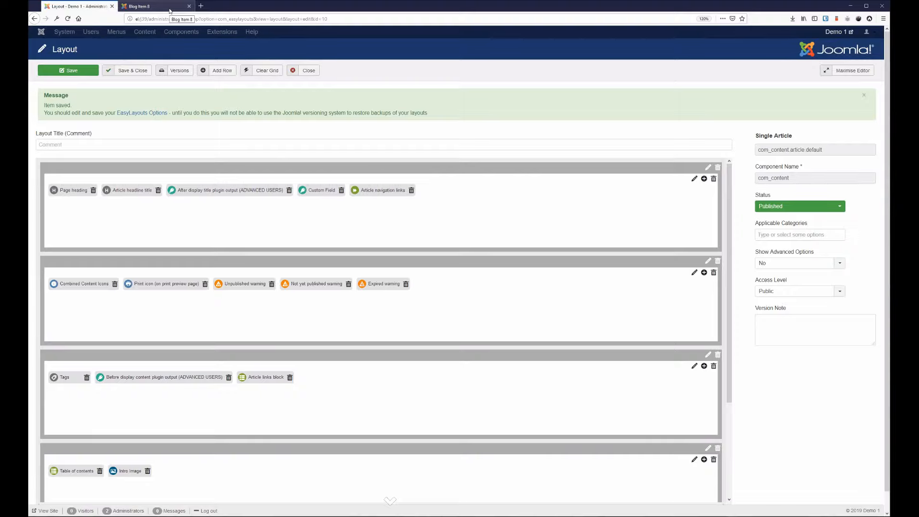
left_click(67, 71)
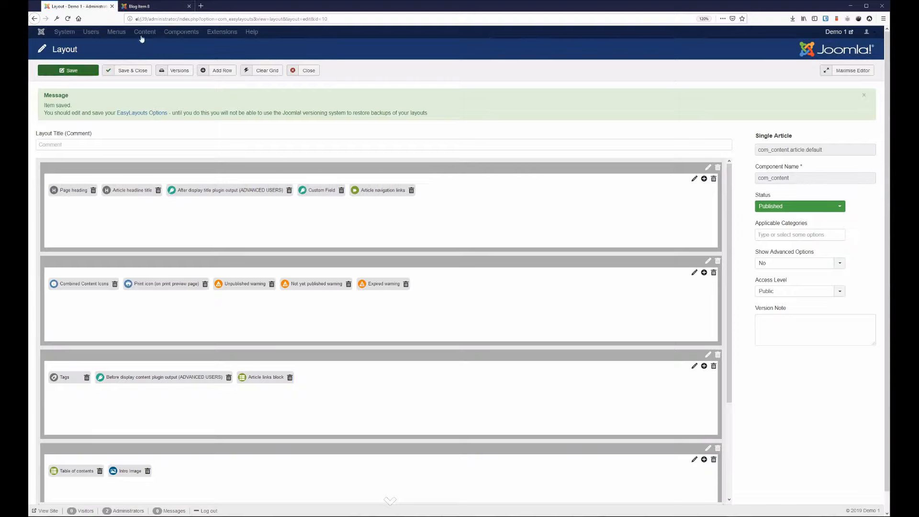
Reload the Blog Item 8 page, view its intro image on its own, and return to the article
left_click(145, 7)
left_click(67, 19)
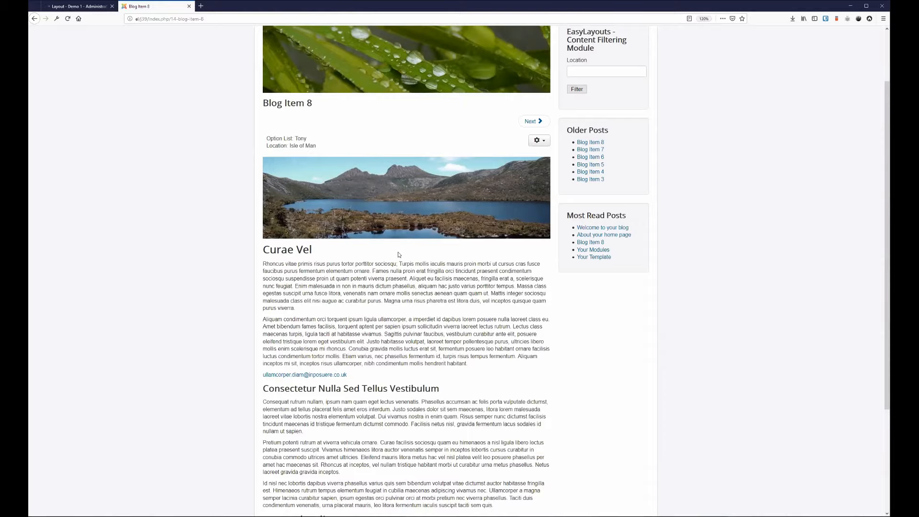
right_click(376, 195)
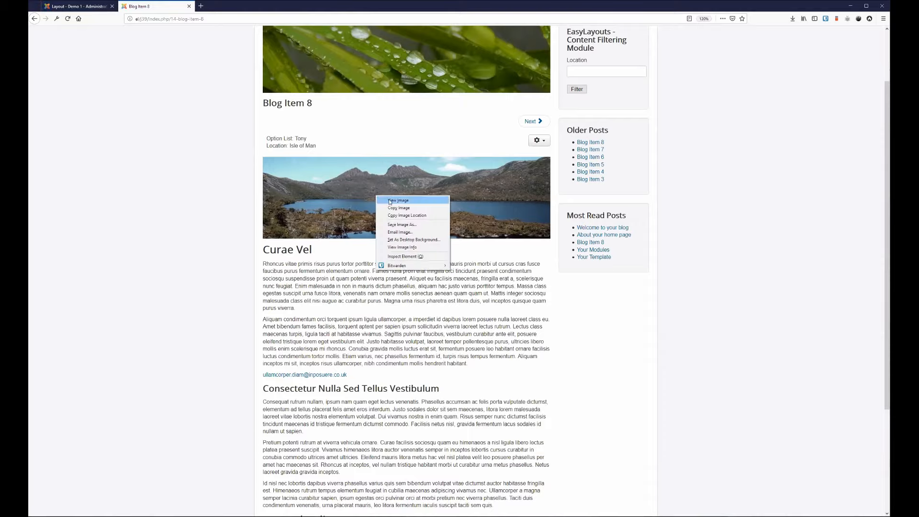
left_click(390, 201)
left_click(35, 19)
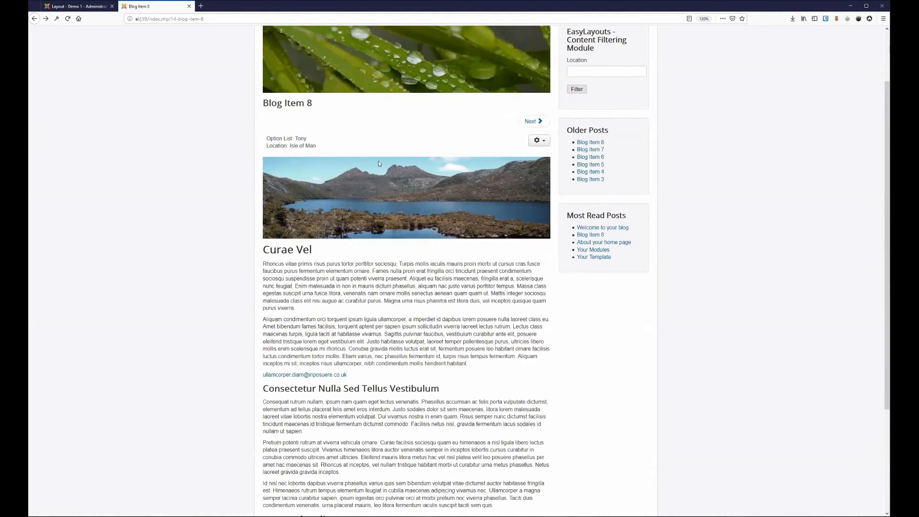
View the Blog Item 8 intro image on its own, examine the folder and file name in its address, and return to look over the article
right_click(370, 176)
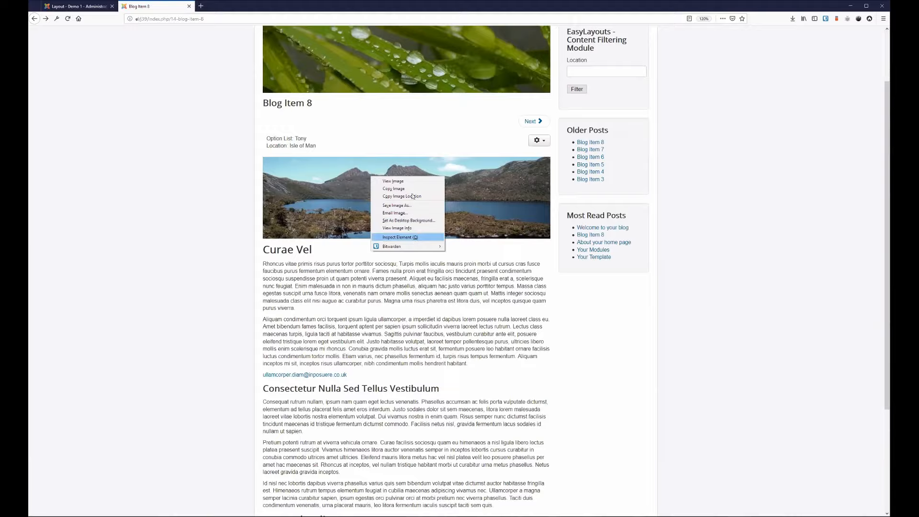
left_click(407, 181)
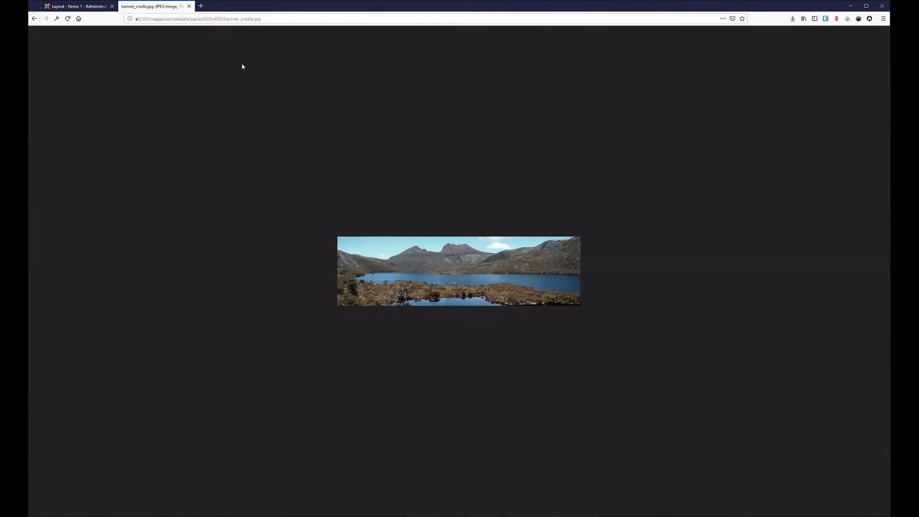
left_click_drag(191, 18, 273, 19)
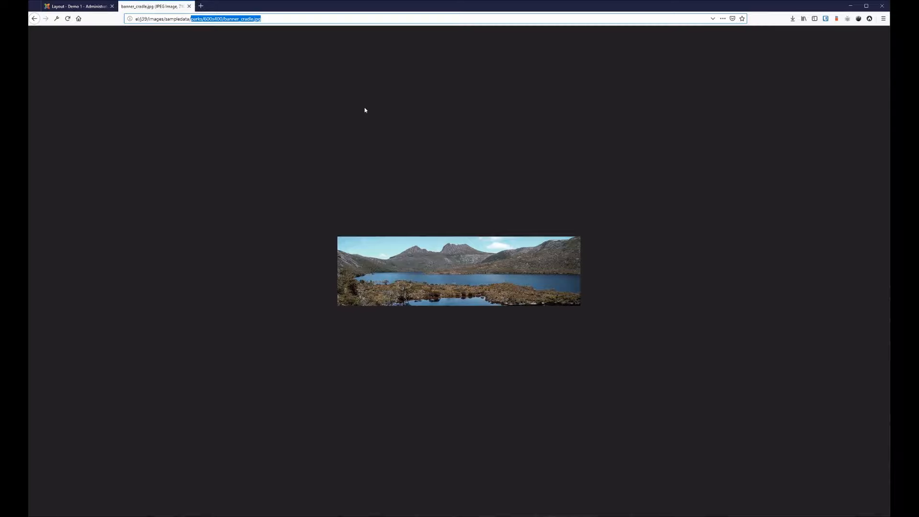
left_click(280, 118)
left_click(100, 7)
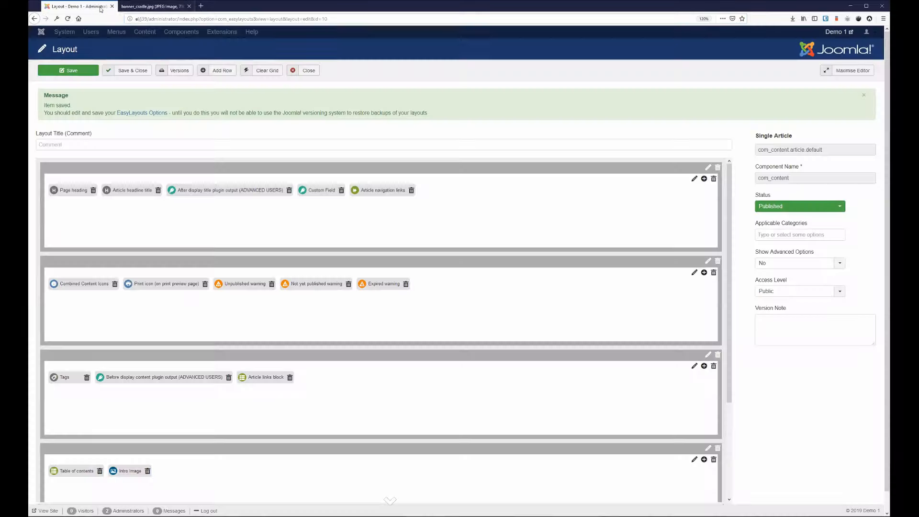
left_click(137, 7)
left_click(34, 19)
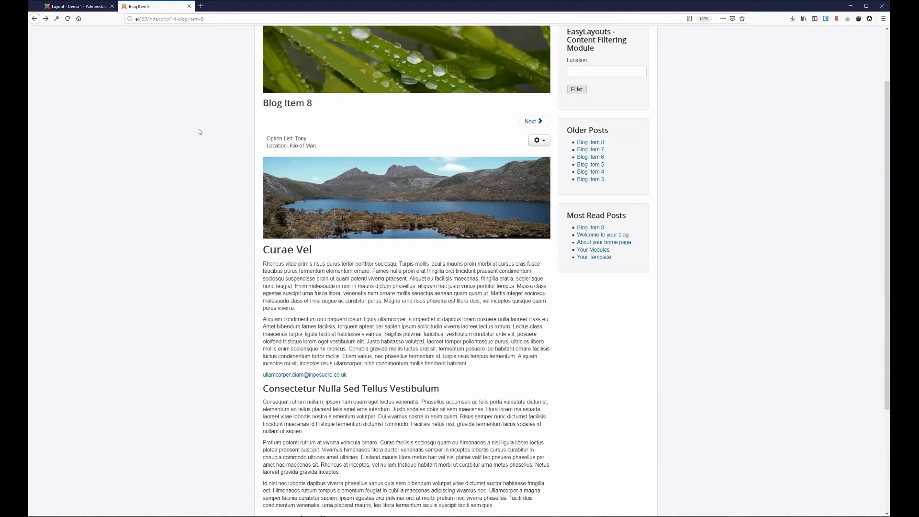
scroll(196, 132, "up", 2)
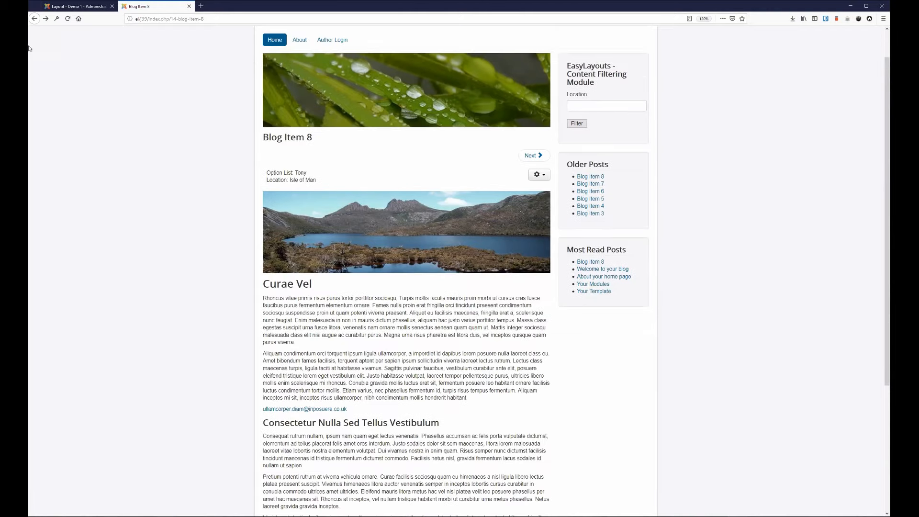
scroll(139, 191, "up", 2)
scroll(139, 191, "down", 5)
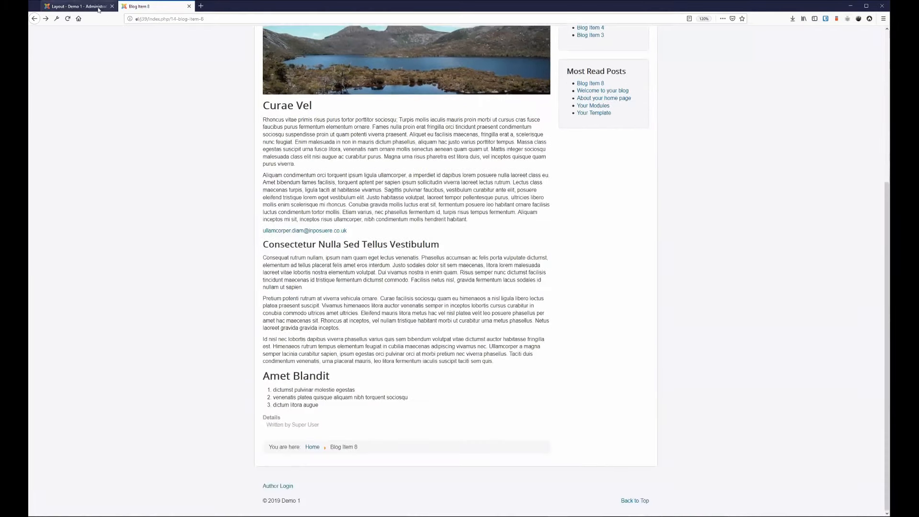
Add a Custom Field element to the layout row that holds the Table of contents and Intro Image
left_click(98, 8)
scroll(396, 233, "down", 3)
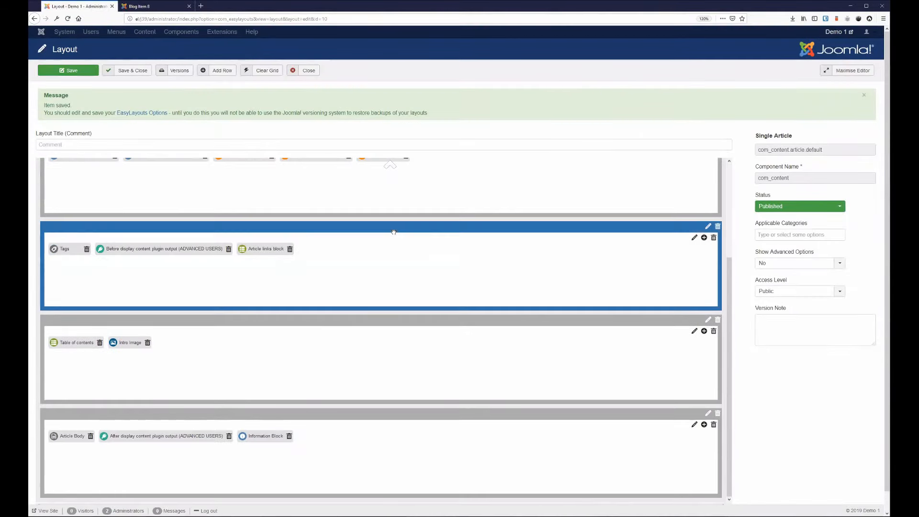
left_click(704, 331)
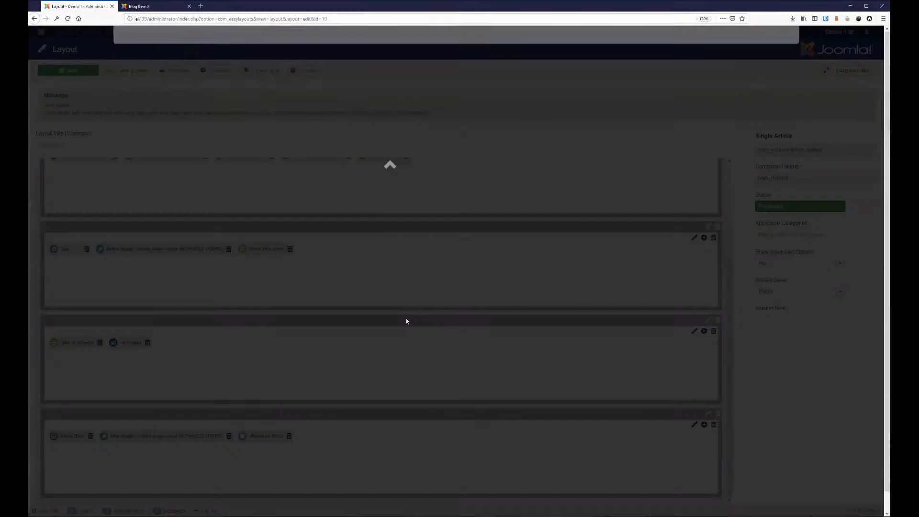
left_click(259, 86)
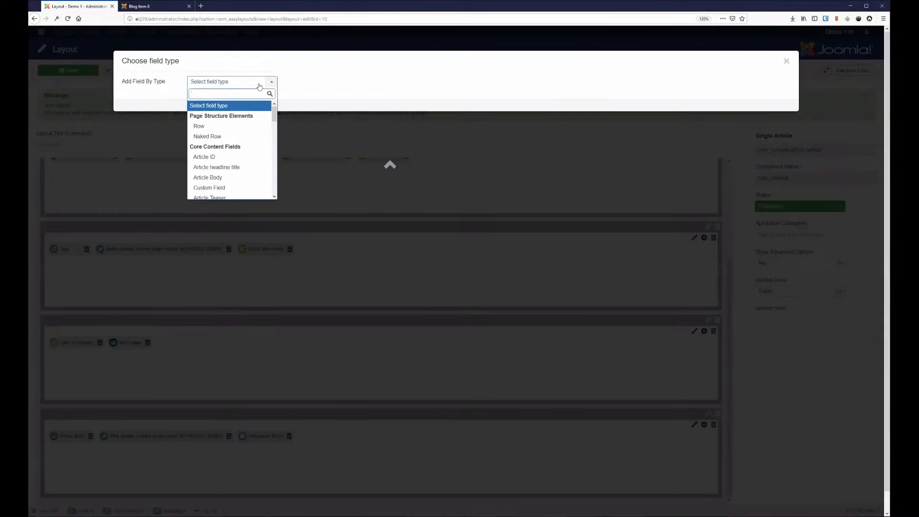
scroll(276, 115, "down", 2)
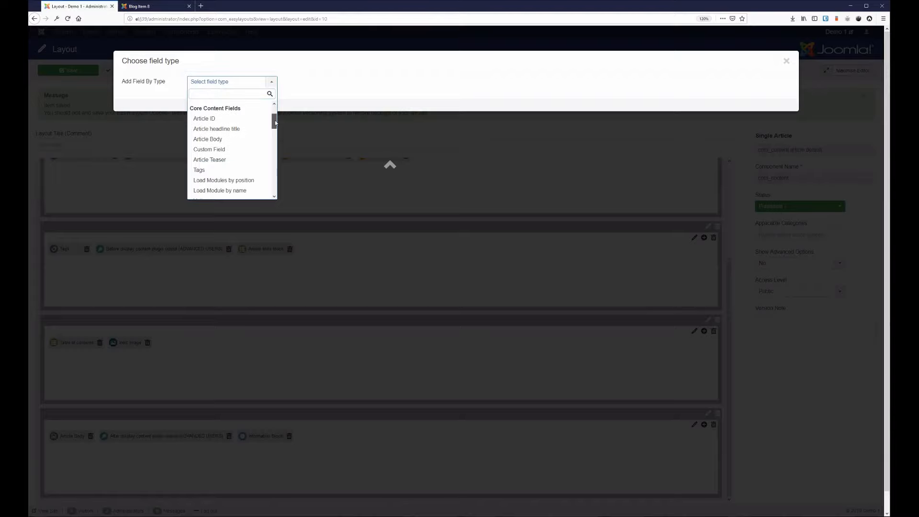
left_click(237, 150)
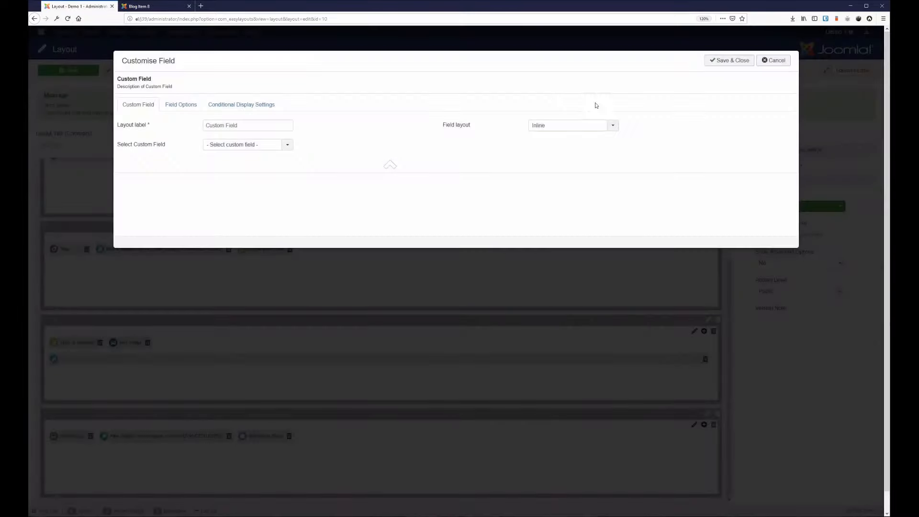
Assign the Location custom field to the new element, keep Field value as its output, and save both the field and the layout
left_click(249, 145)
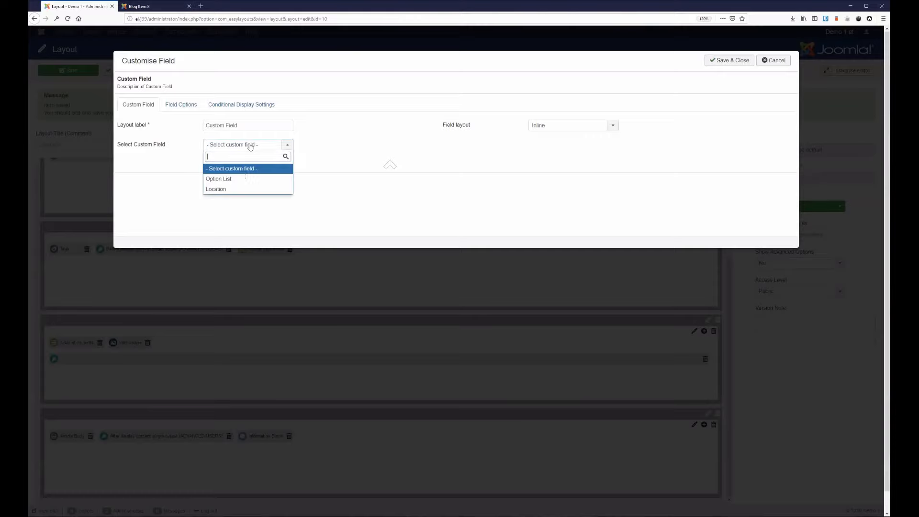
left_click(267, 189)
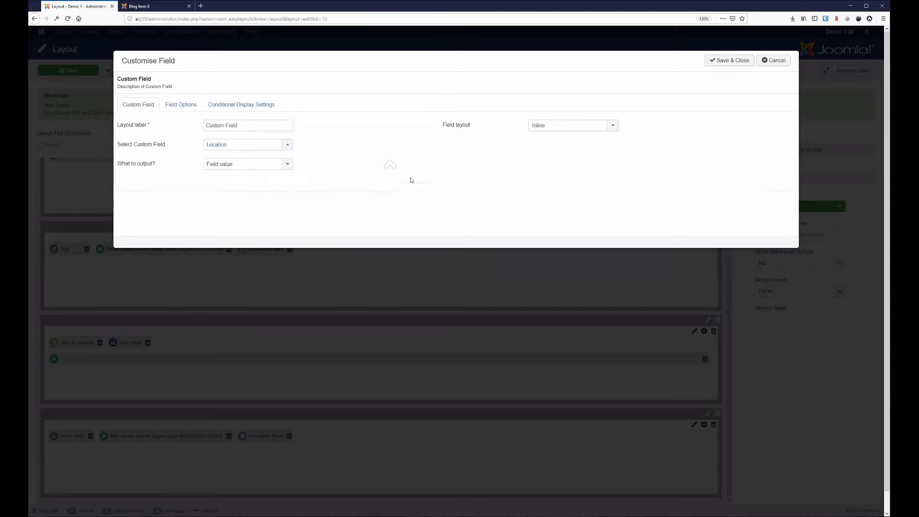
left_click(248, 166)
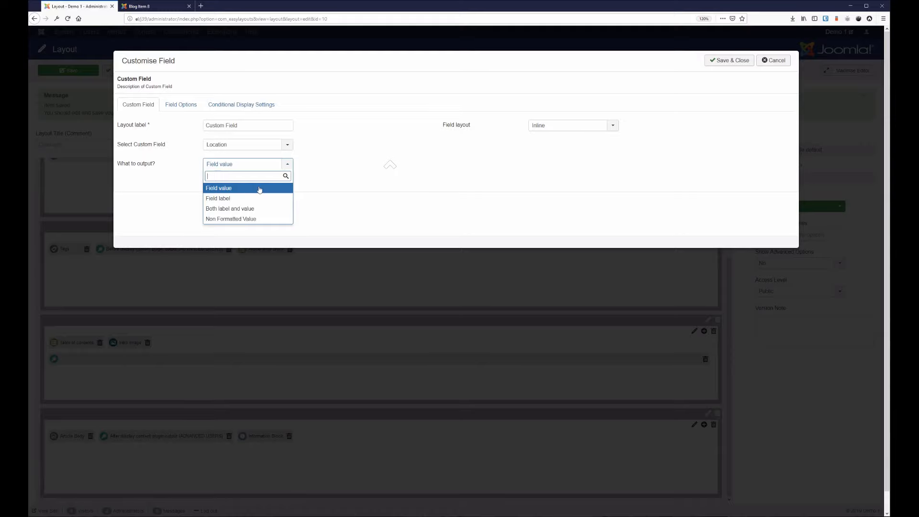
left_click(334, 175)
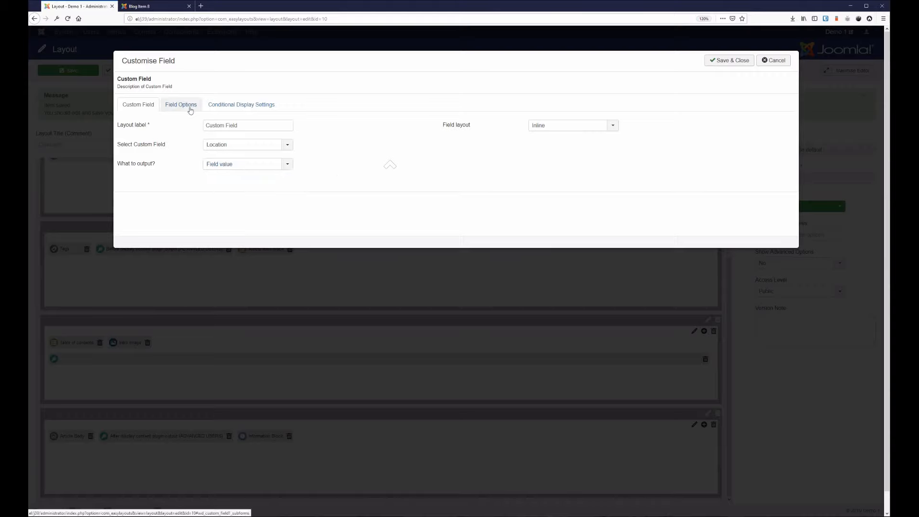
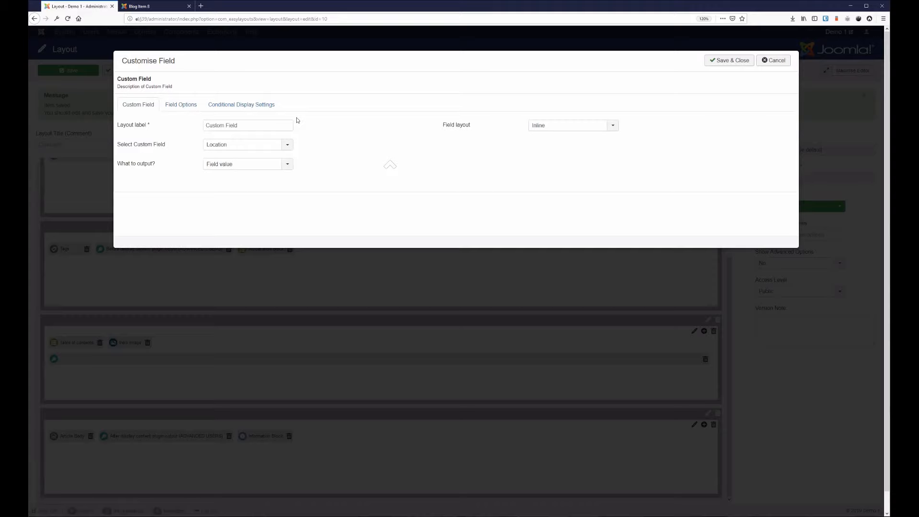
left_click(250, 109)
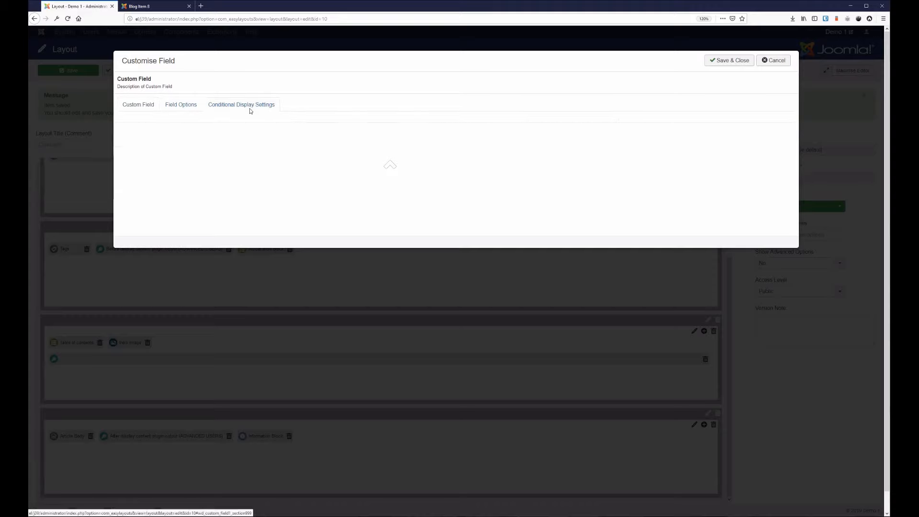
left_click(144, 112)
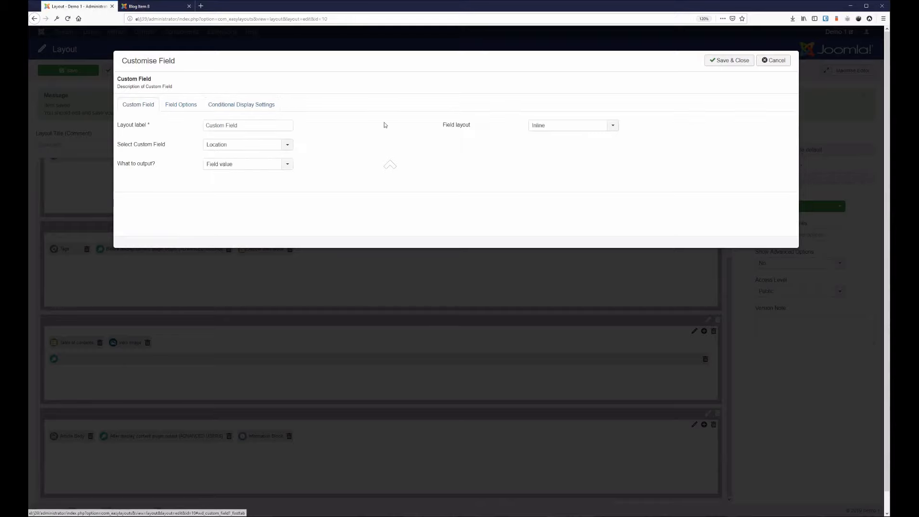
left_click(729, 60)
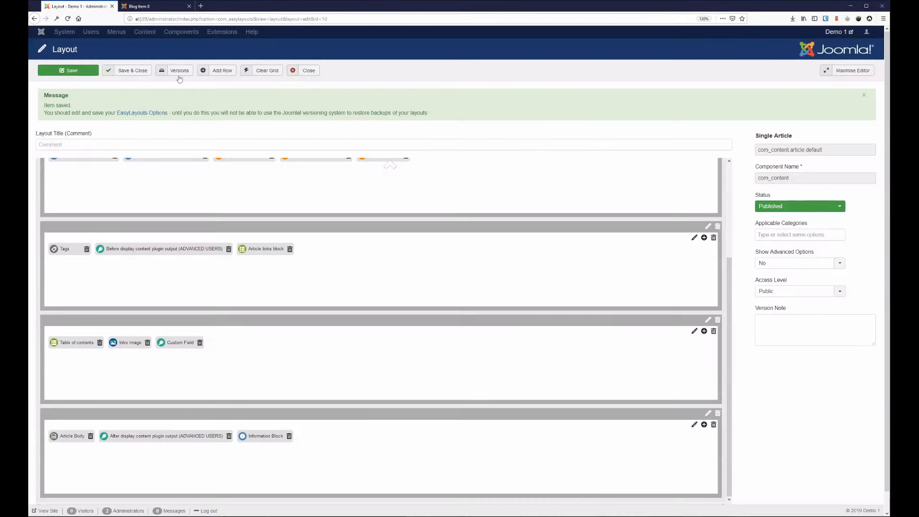
left_click(80, 75)
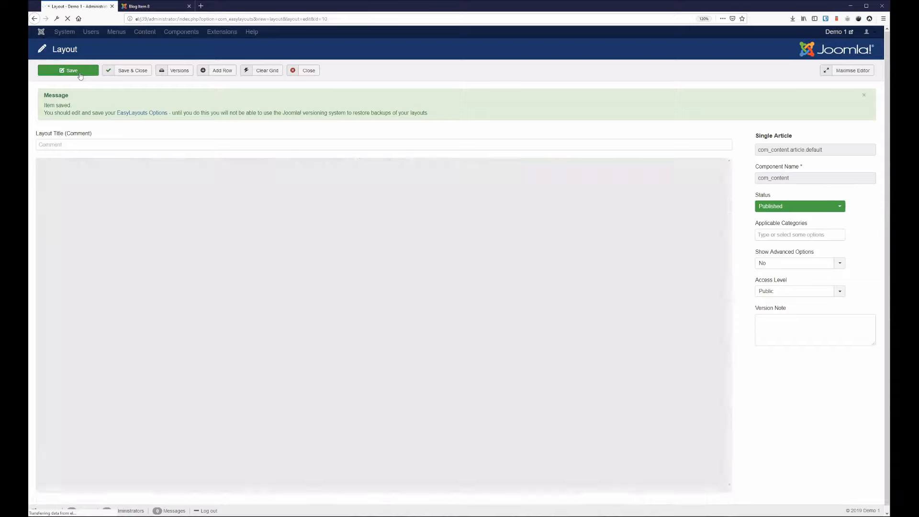
Reopen the Custom Field beside the Intro Image, review its field options, and leave its settings without saving
scroll(207, 171, "down", 2)
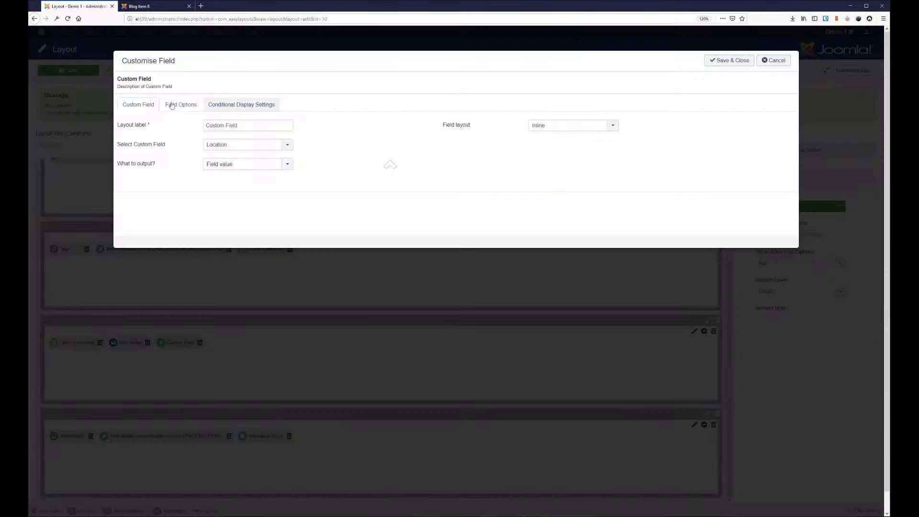
left_click(173, 104)
left_click(139, 104)
left_click(772, 60)
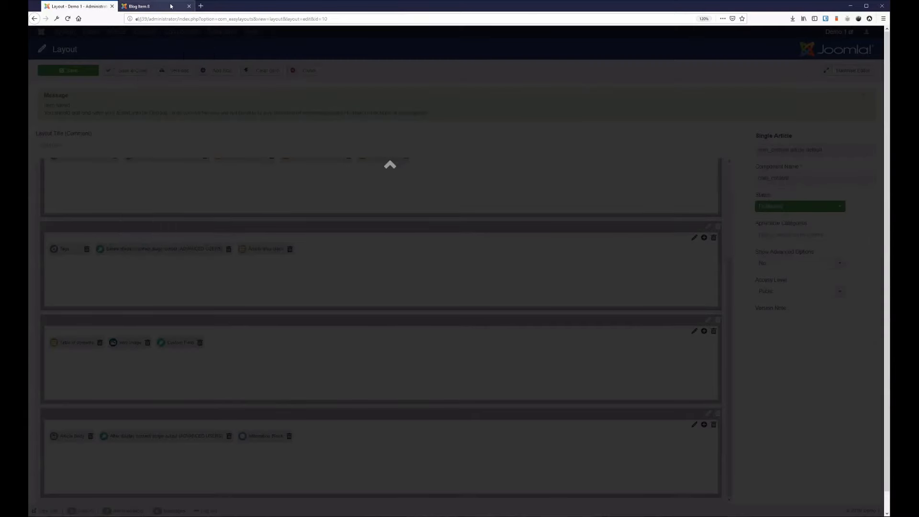
Reload the Blog Item 8 page and check the location text below the intro image
key("ctrl+Tab")
left_click(68, 19)
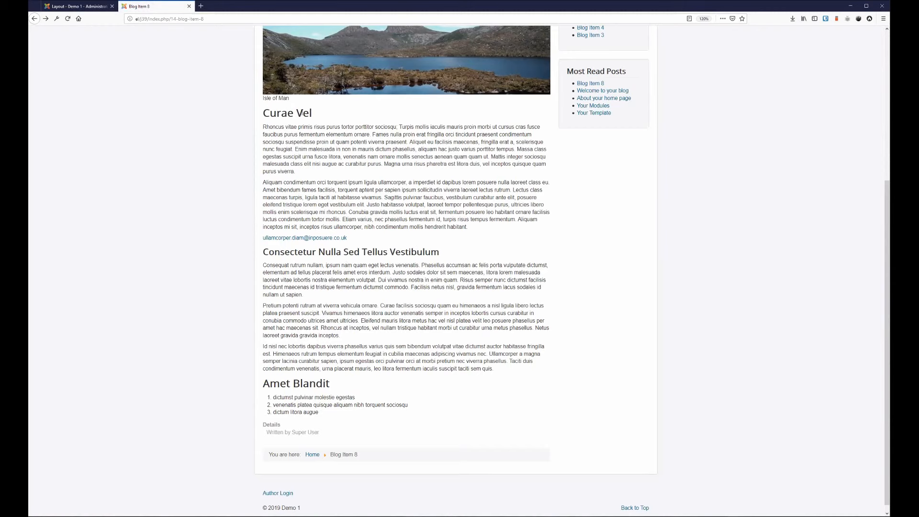
triple_click(285, 97)
scroll(213, 192, "up", 1)
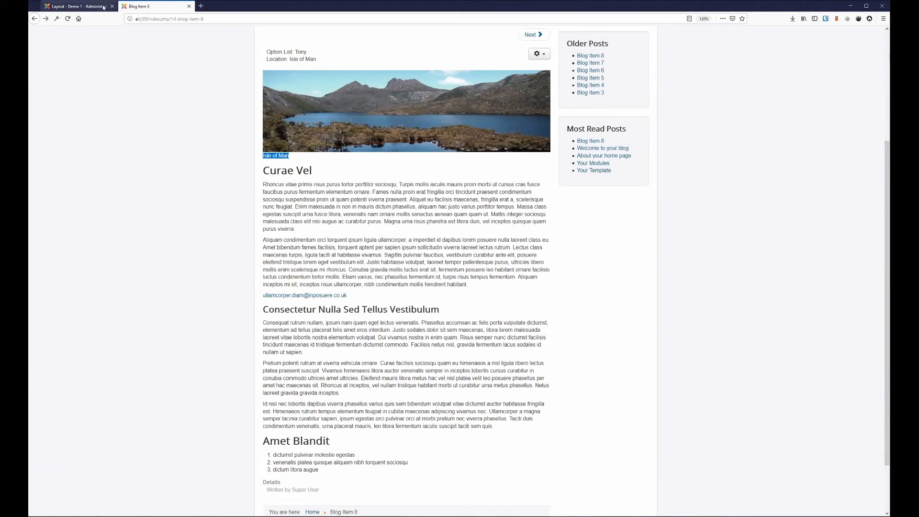
scroll(107, 34, "up", 1)
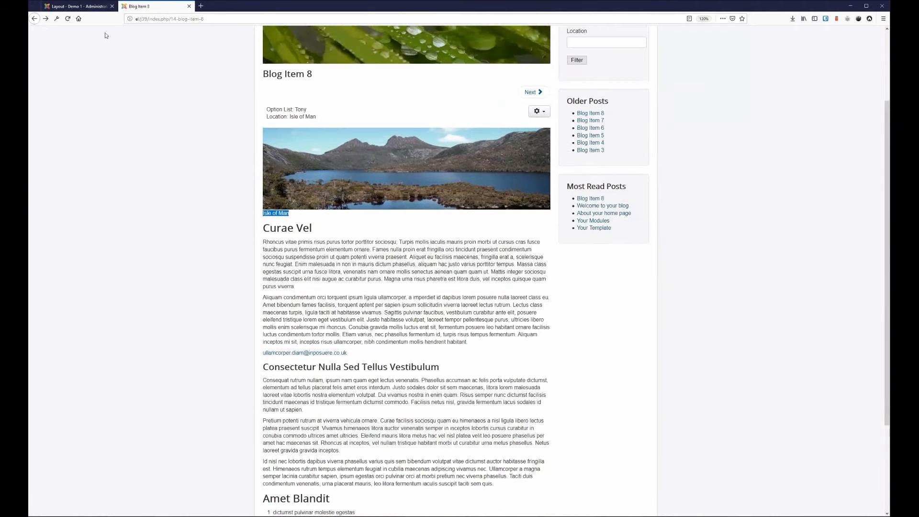
Label the layout row containing the Intro Image and Custom Field "custom field location and image" and save the row settings
left_click(94, 6)
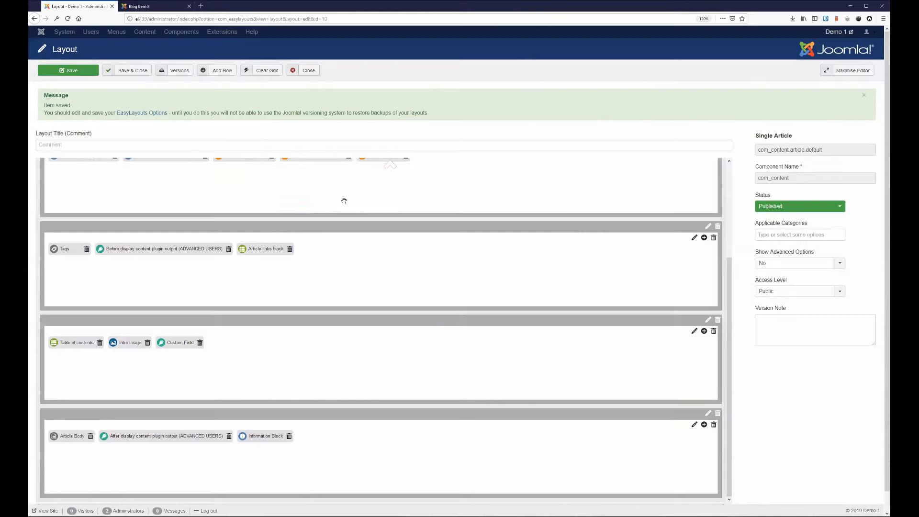
scroll(358, 253, "down", 5)
scroll(419, 297, "down", 2)
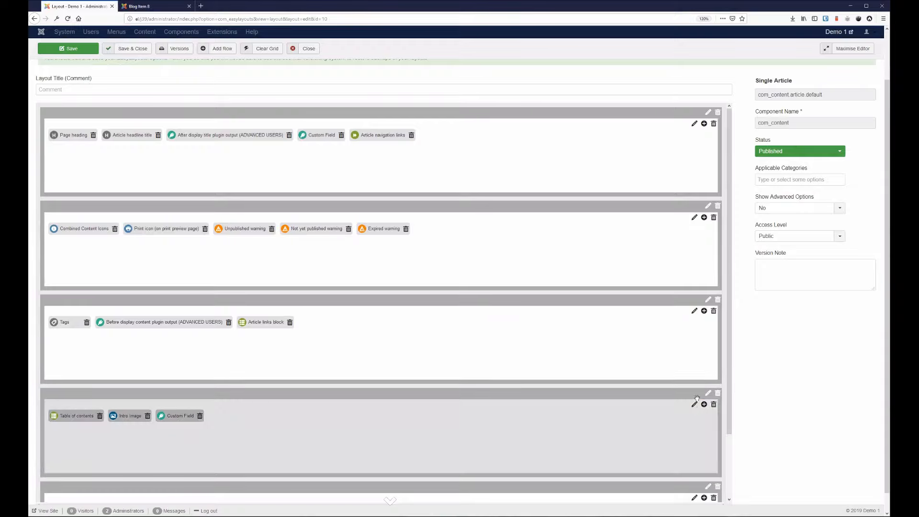
left_click(708, 393)
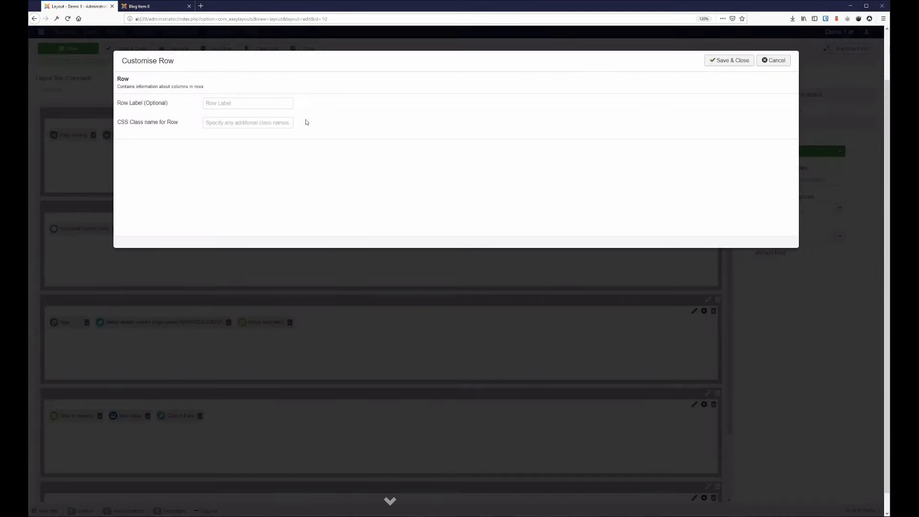
left_click(234, 103)
type("custom field location and image")
left_click(746, 59)
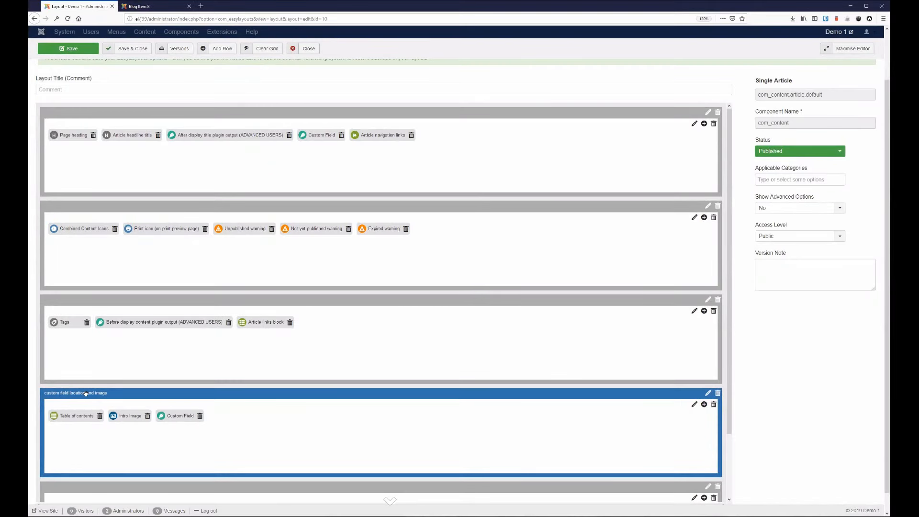
Move the "custom field location and image" row directly above the Combined Content Icons row, and view its column settings without changing them
scroll(148, 397, "down", 2)
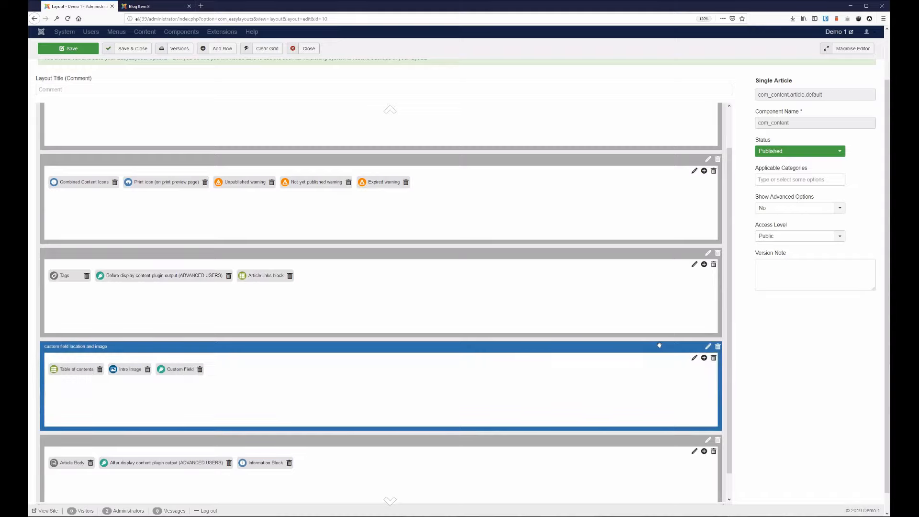
left_click_drag(660, 345, 283, 161)
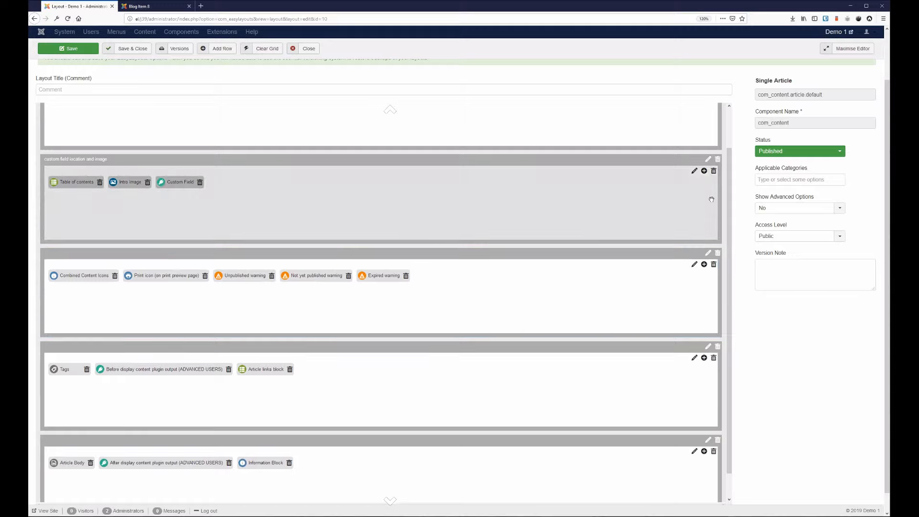
left_click(695, 170)
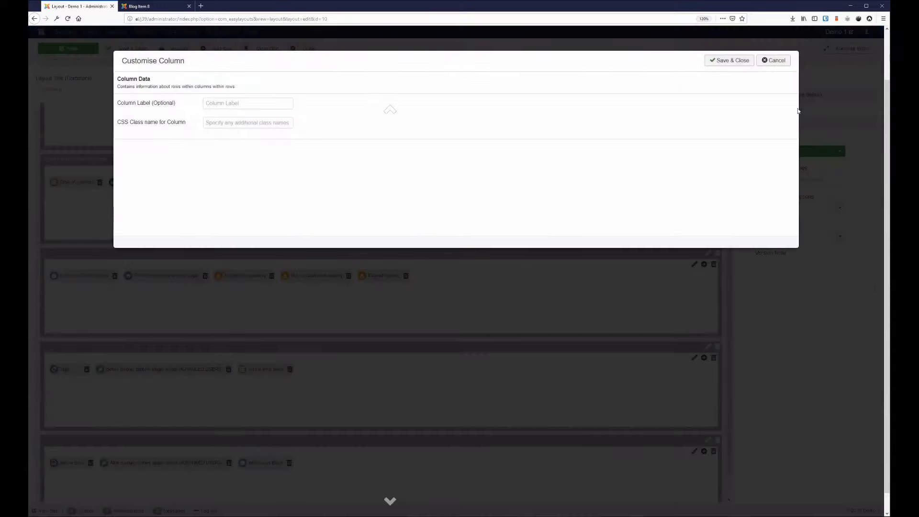
left_click(783, 58)
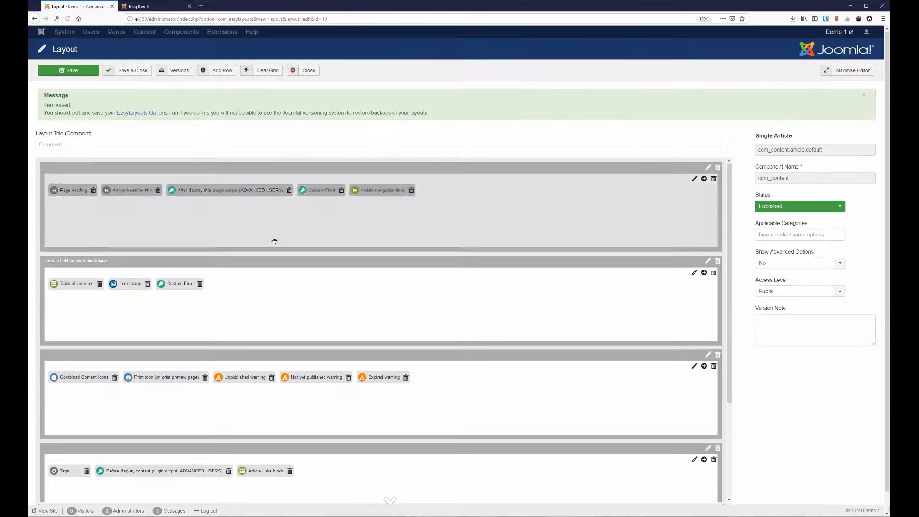
scroll(393, 233, "down", 3)
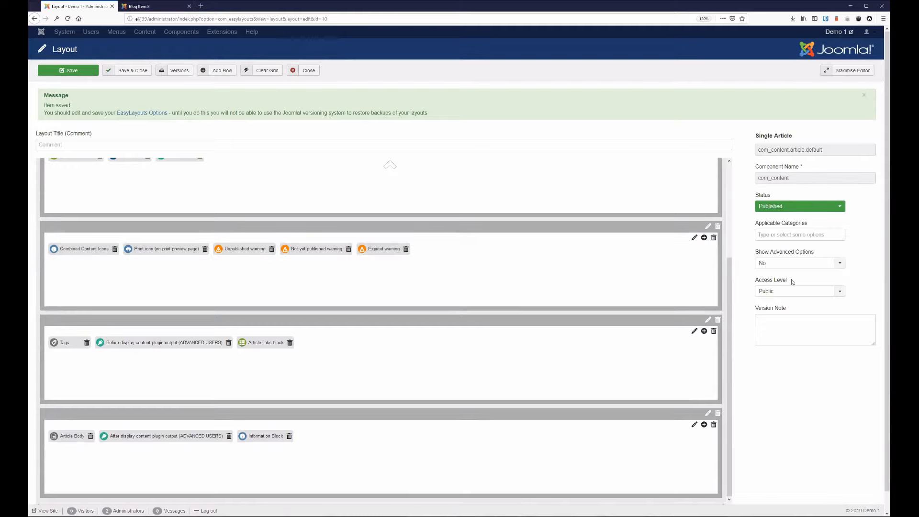
View the basic row settings and close them without saving
scroll(626, 257, "up", 4)
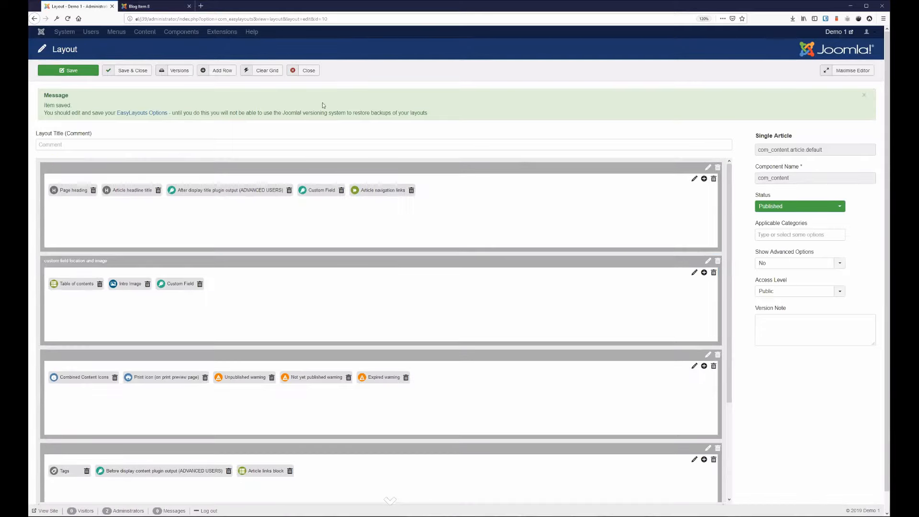
left_click(219, 72)
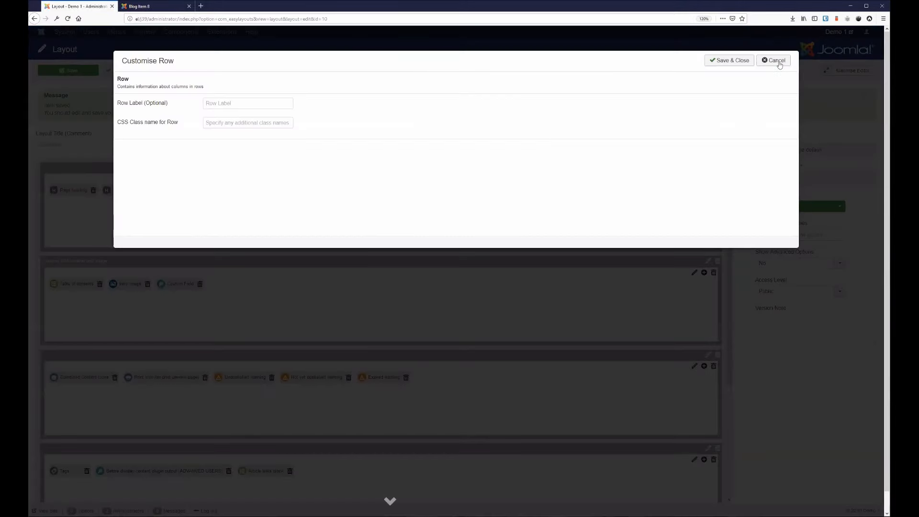
left_click(775, 61)
Show the layout's advanced options, set the output framework to Bootstrap 2, and acknowledge the column change
left_click(804, 263)
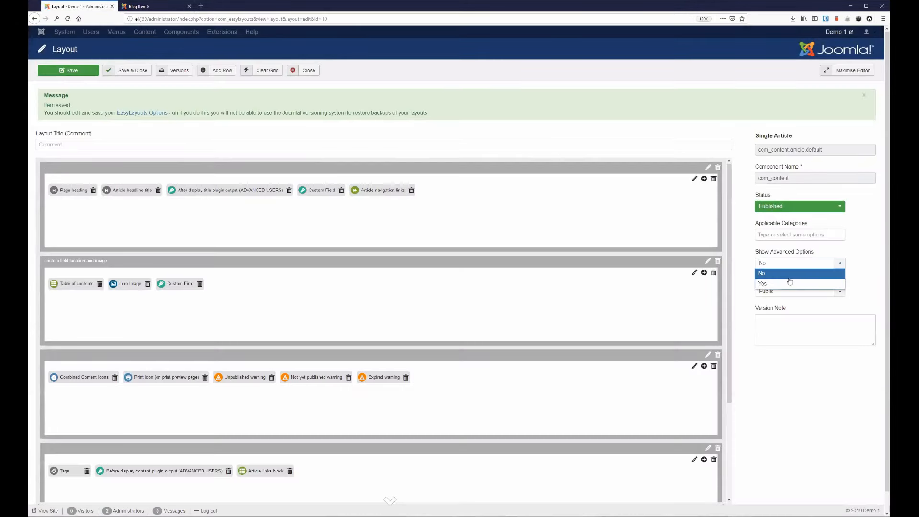
left_click(790, 284)
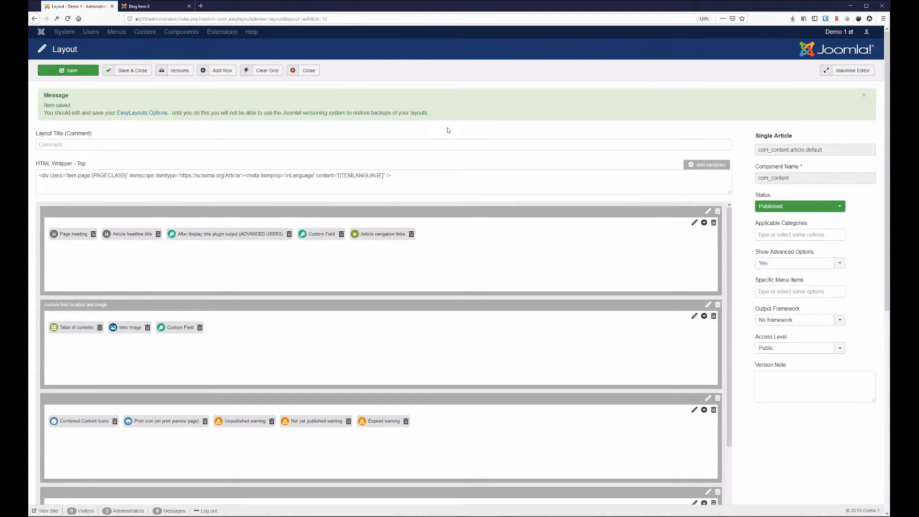
left_click(809, 320)
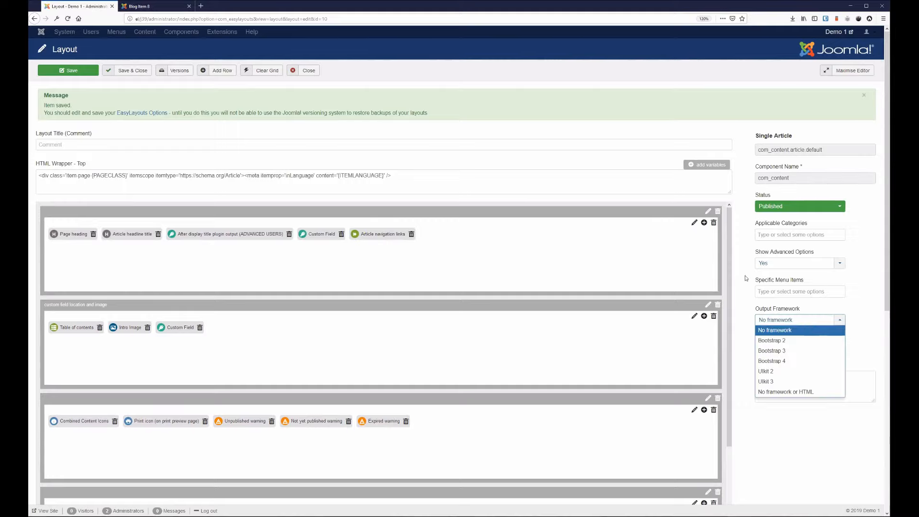
left_click(823, 342)
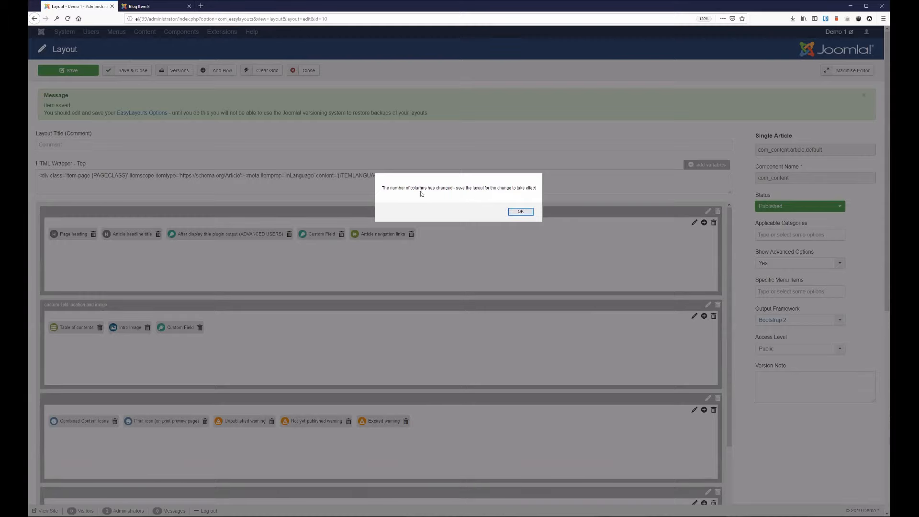
left_click(522, 212)
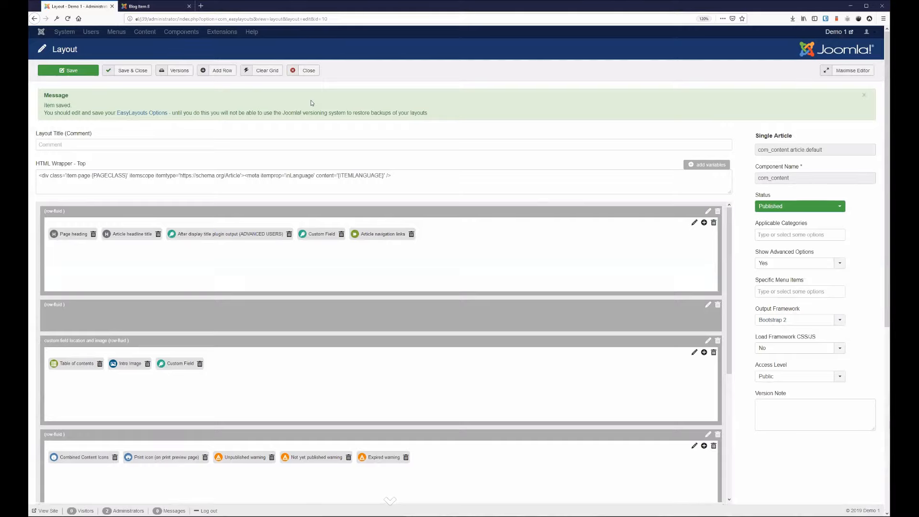
Delete the empty row above the "custom field location and image" row and view the output framework options without changing them
left_click(718, 305)
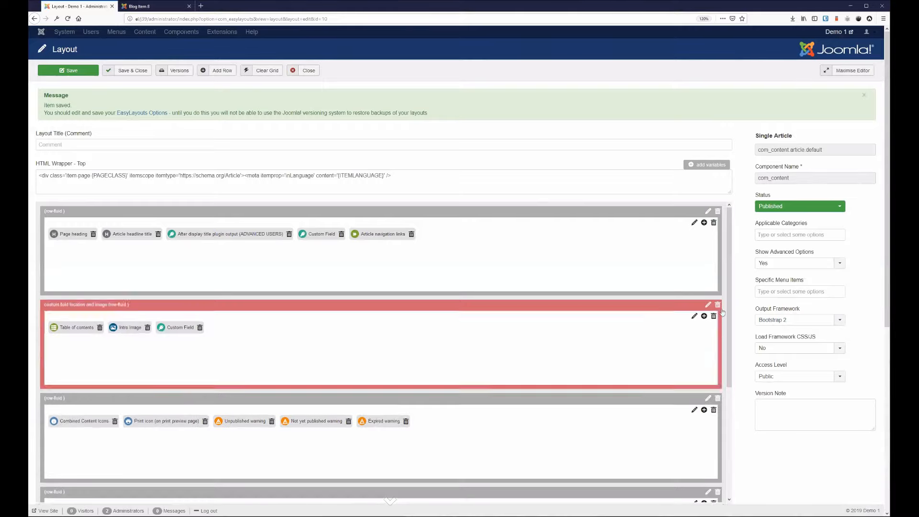
left_click(784, 320)
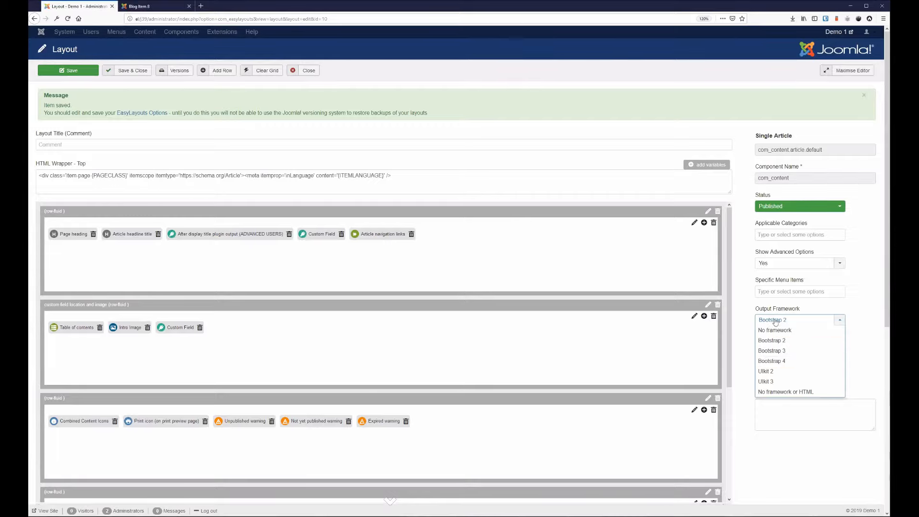
left_click(804, 303)
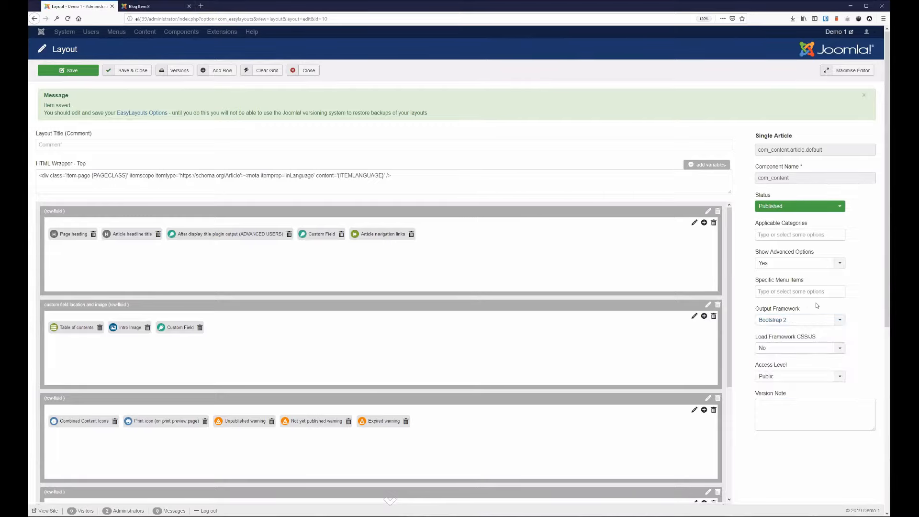
scroll(740, 323, "down", 2)
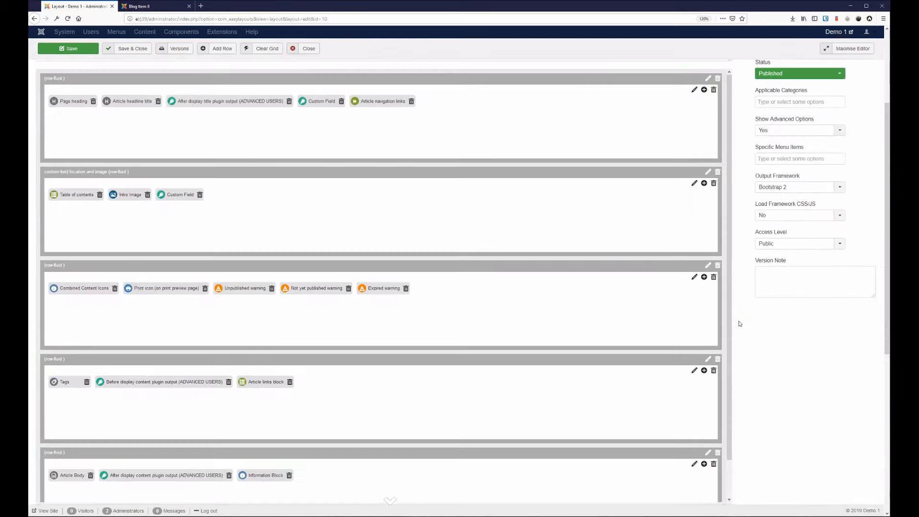
scroll(741, 323, "up", 2)
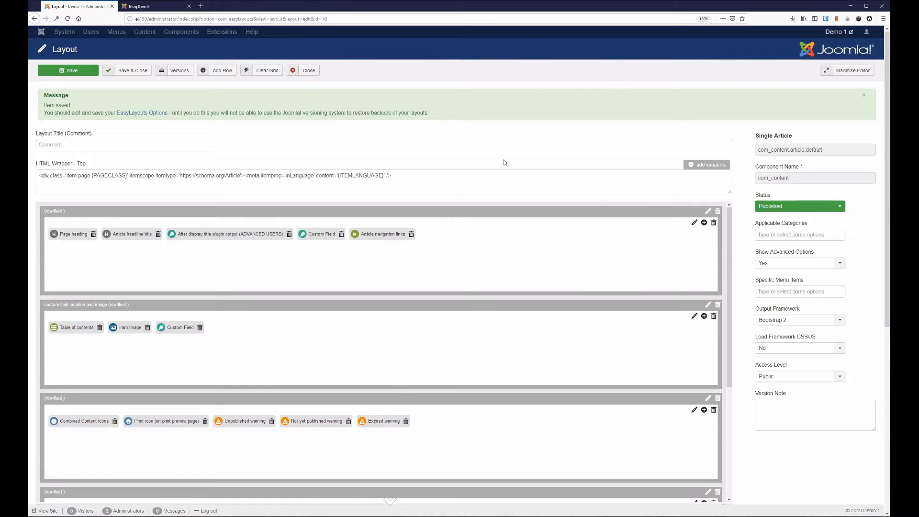
scroll(752, 112, "down", 3)
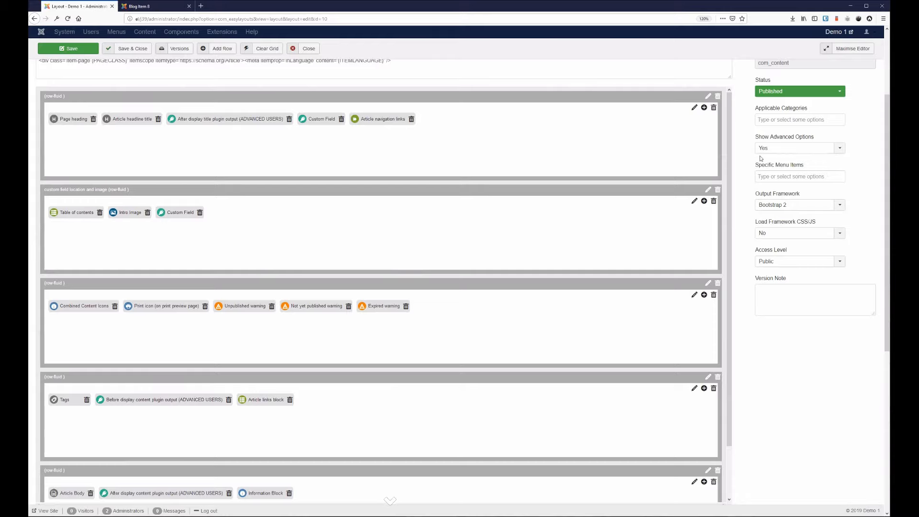
scroll(744, 200, "up", 3)
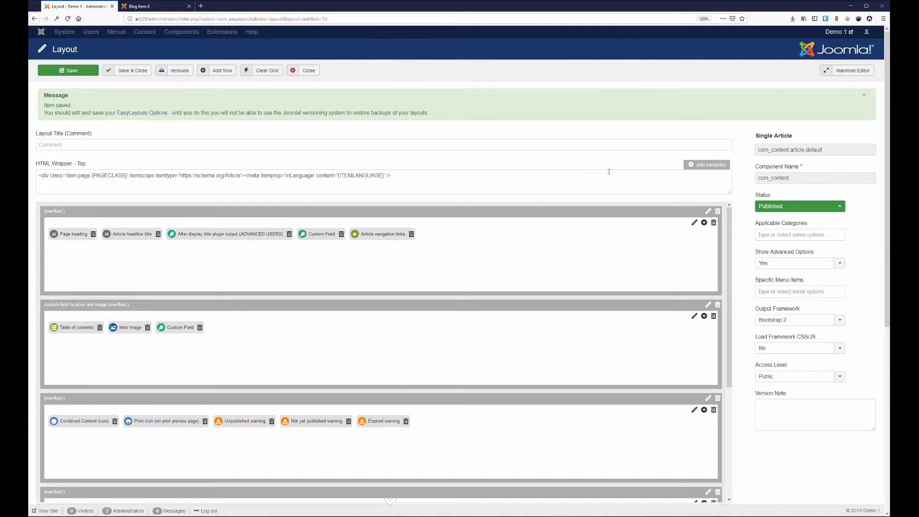
Set the first layout row, containing the Page heading, to 2 columns and save the row settings
left_click(708, 211)
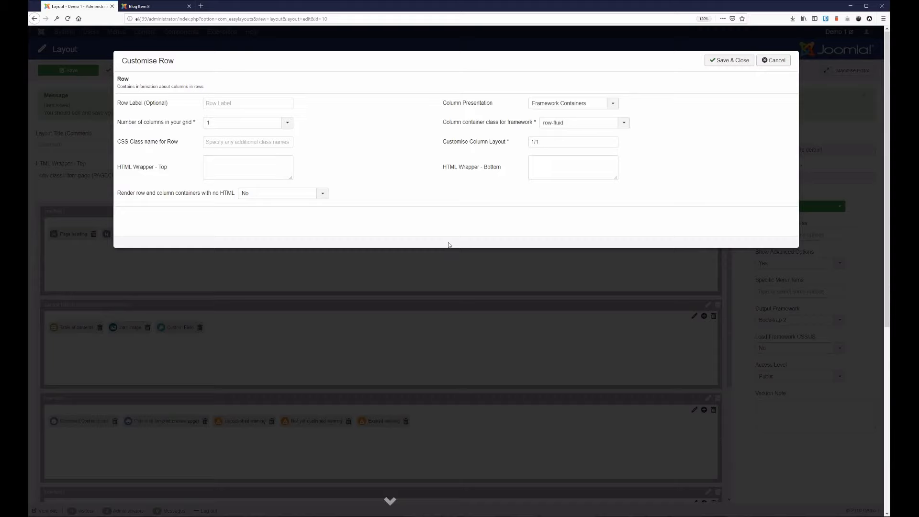
left_click(227, 123)
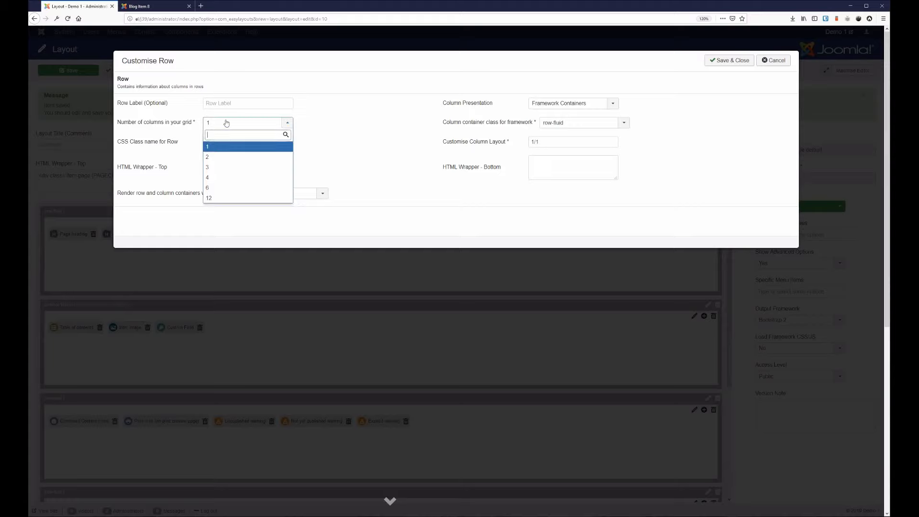
left_click(228, 157)
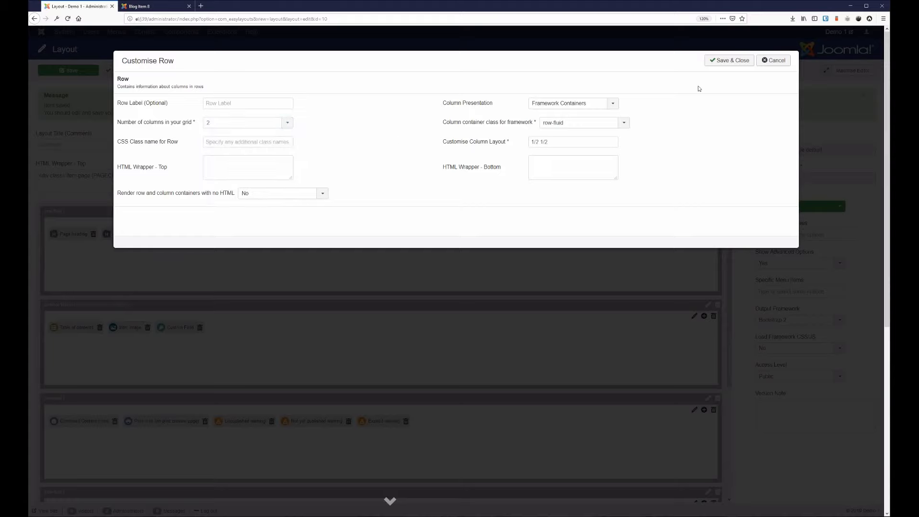
left_click(723, 61)
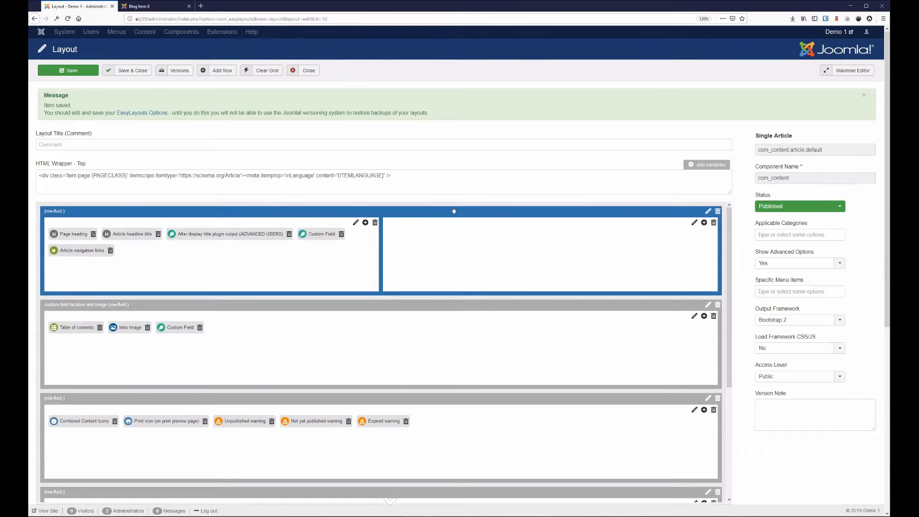
Move the Intro Image from the "custom field location and image" row into the first row's empty second column and save the layout
scroll(450, 266, "down", 5)
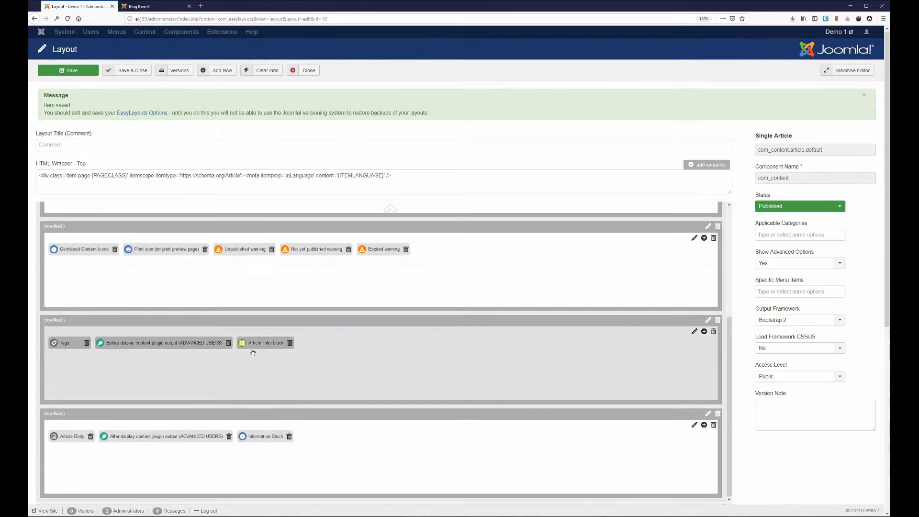
scroll(253, 353, "up", 2)
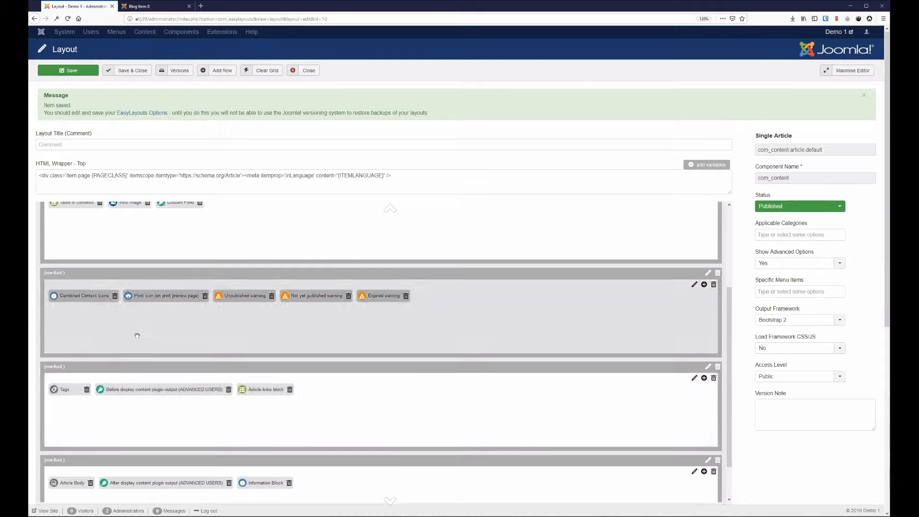
scroll(382, 390, "down", 1)
scroll(376, 388, "up", 2)
scroll(374, 389, "down", 2)
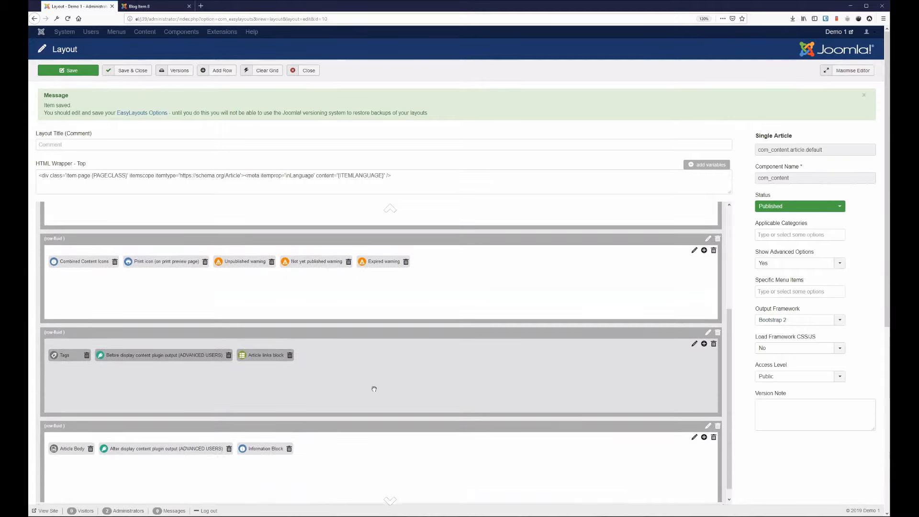
scroll(374, 388, "up", 4)
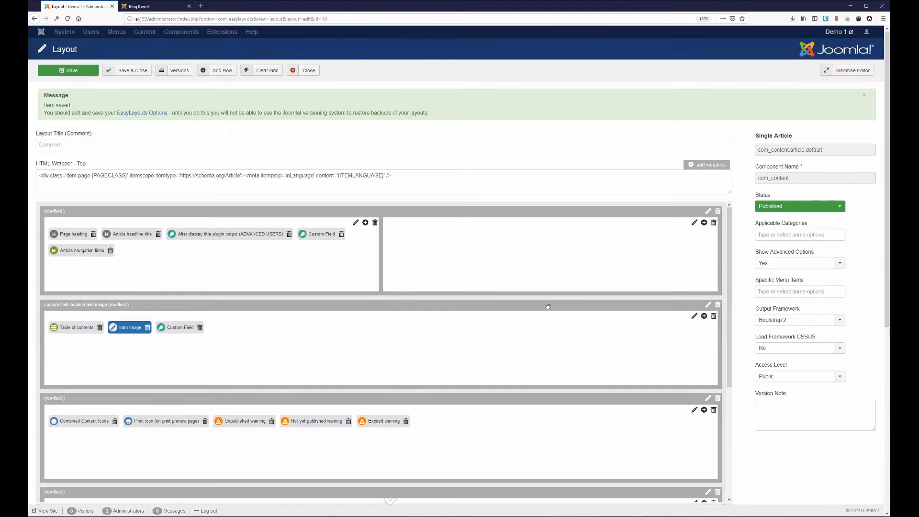
left_click_drag(133, 327, 408, 233)
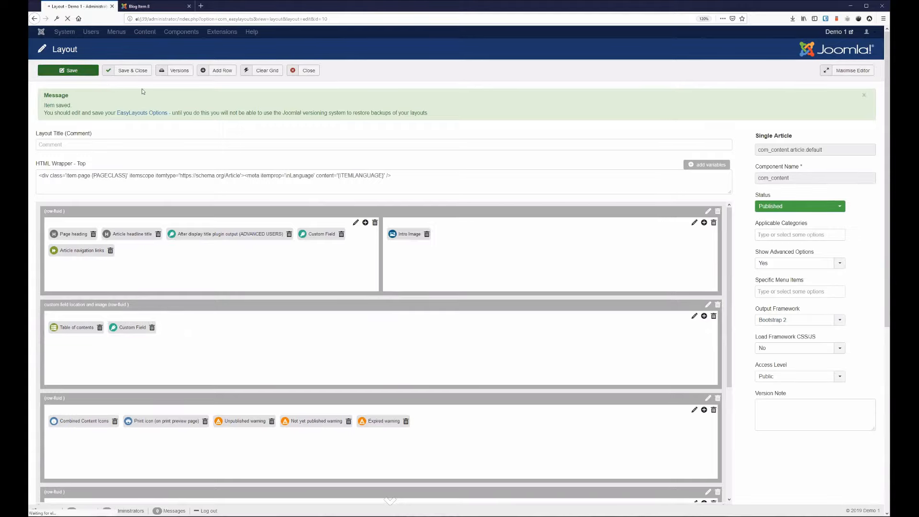
Check the Intro Image's placement beside the title on the Blog Item 8 page and return to the layout editor
left_click(145, 73)
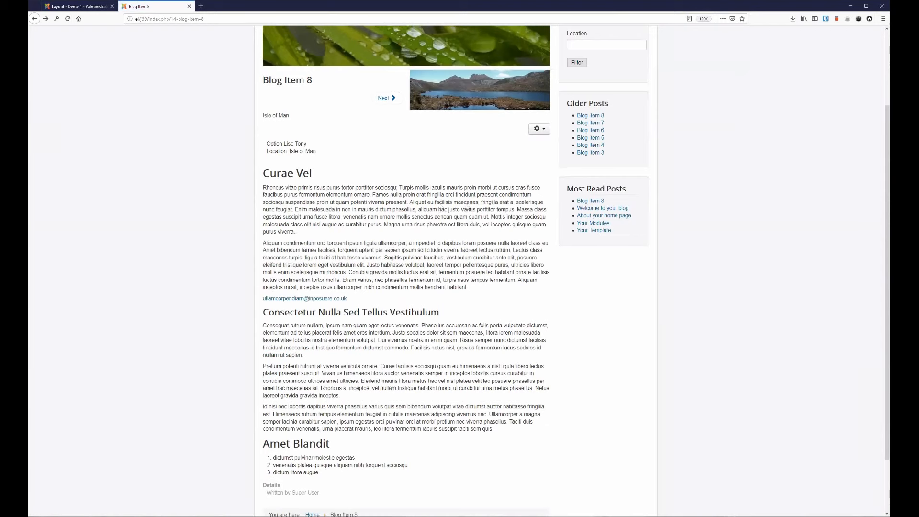
scroll(324, 193, "up", 3)
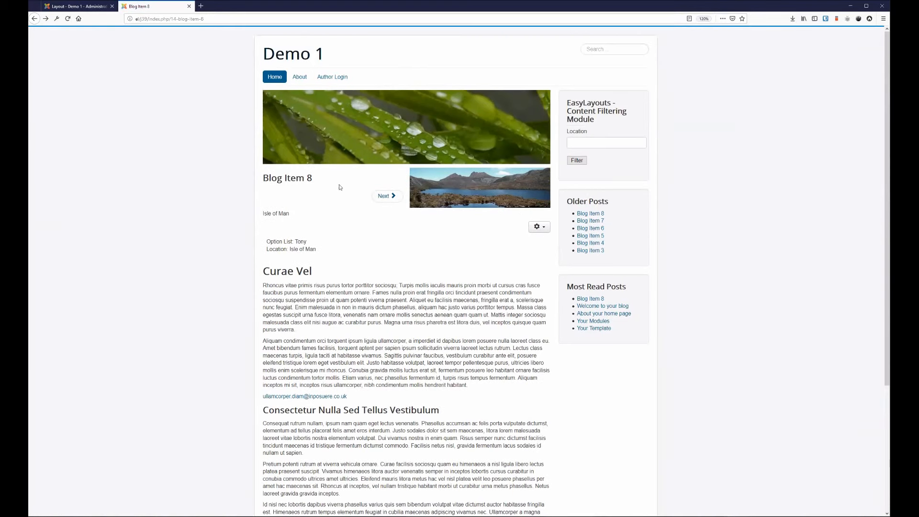
left_click(85, 11)
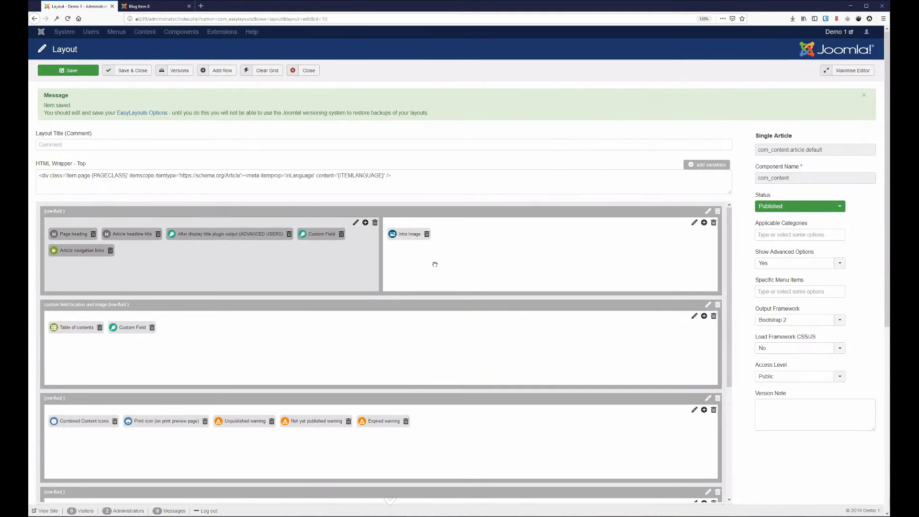
Move the Intro Image from the first row into the row containing Tags and open that row's settings
scroll(335, 249, "down", 2)
scroll(373, 244, "up", 2)
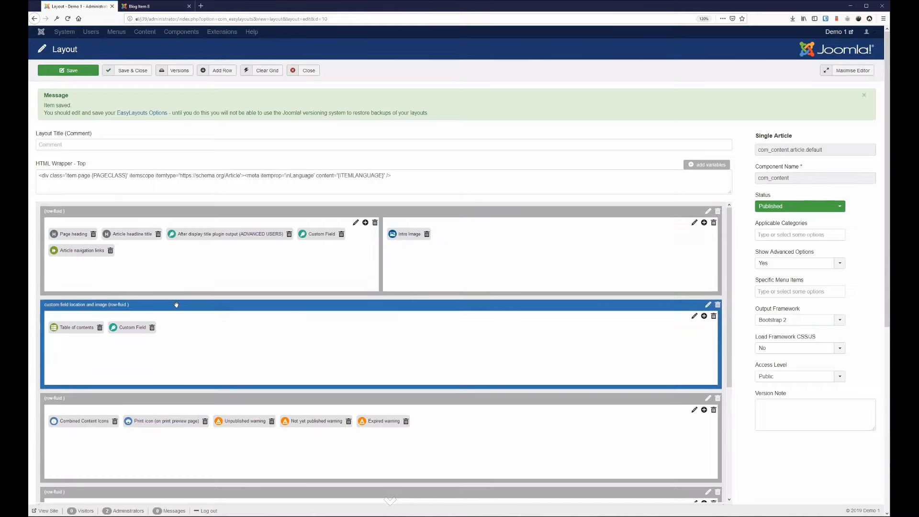
scroll(215, 267, "down", 3)
scroll(196, 366, "down", 2)
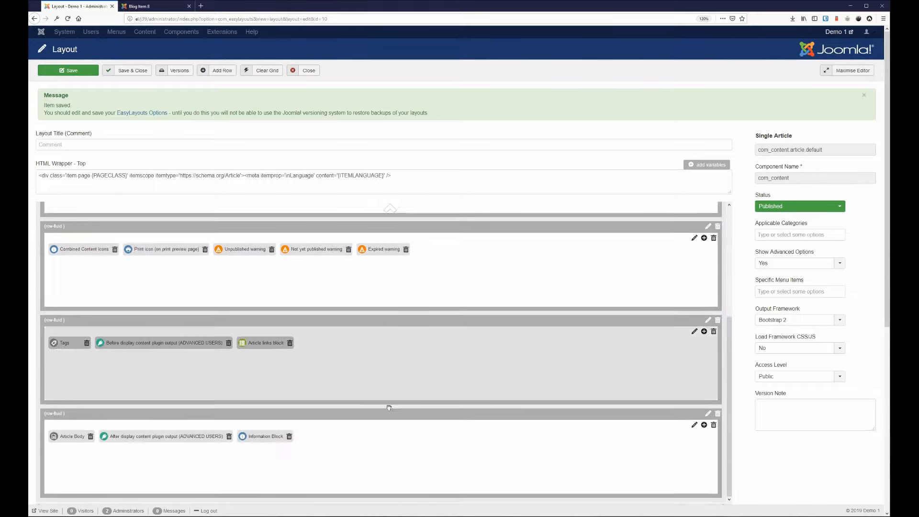
scroll(389, 408, "up", 5)
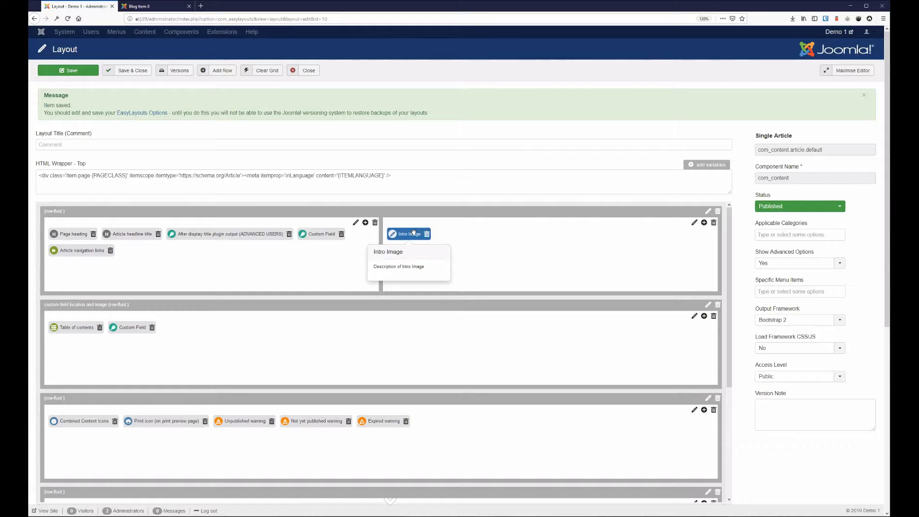
left_click_drag(414, 233, 707, 421)
Set the Tags row to 2 columns, place the Intro Image in its second column, and save the layout
left_click(242, 125)
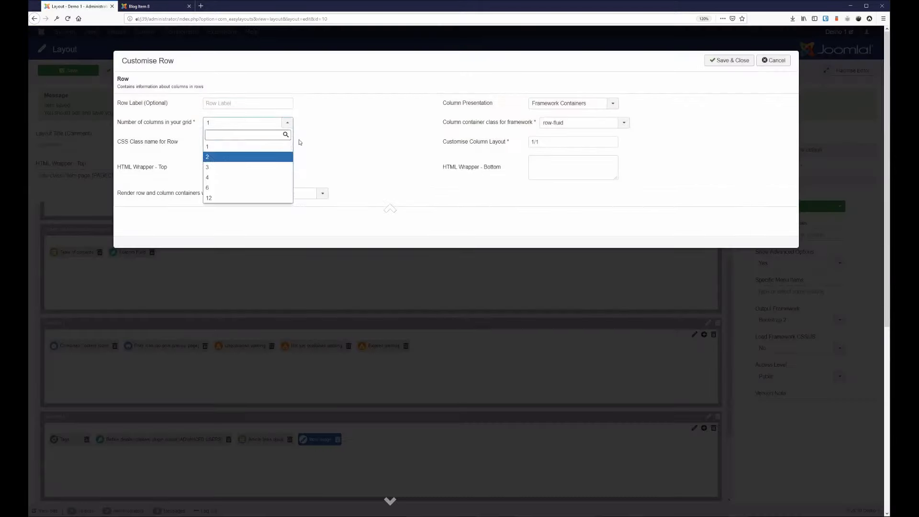
left_click(240, 154)
left_click(723, 60)
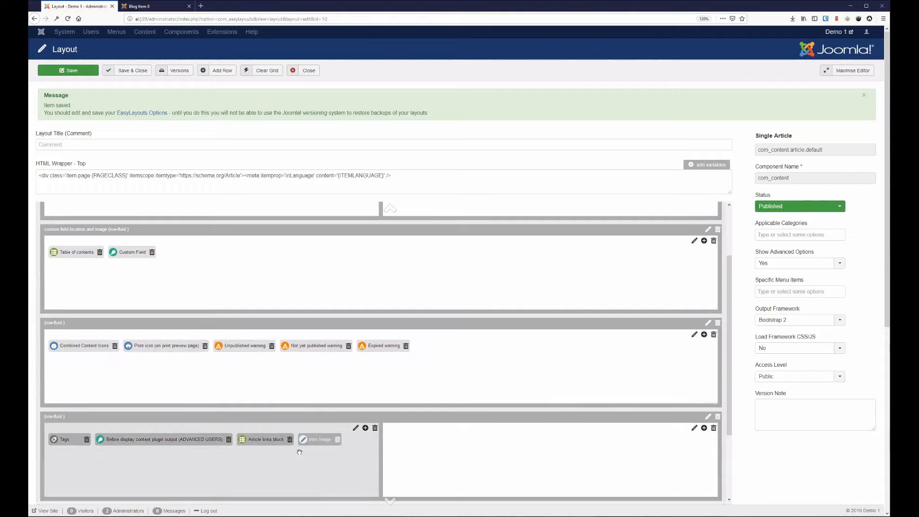
left_click_drag(308, 441, 407, 440)
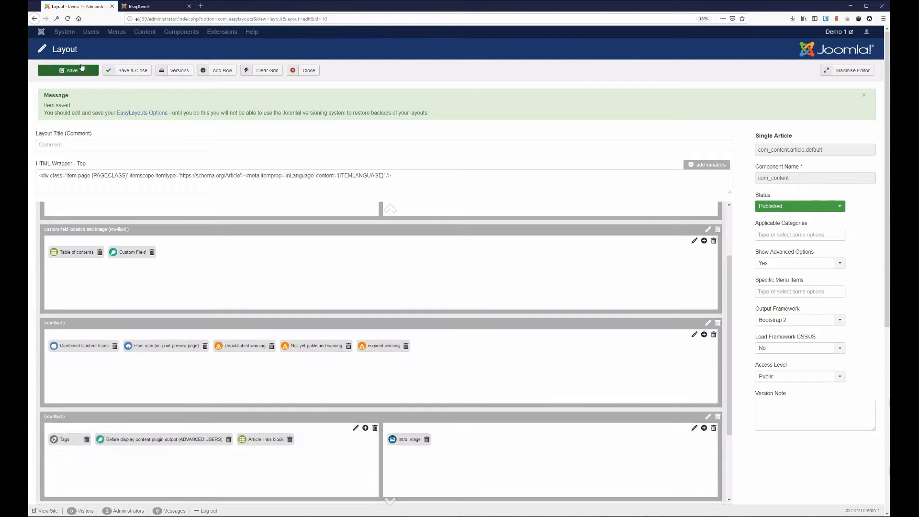
left_click(82, 71)
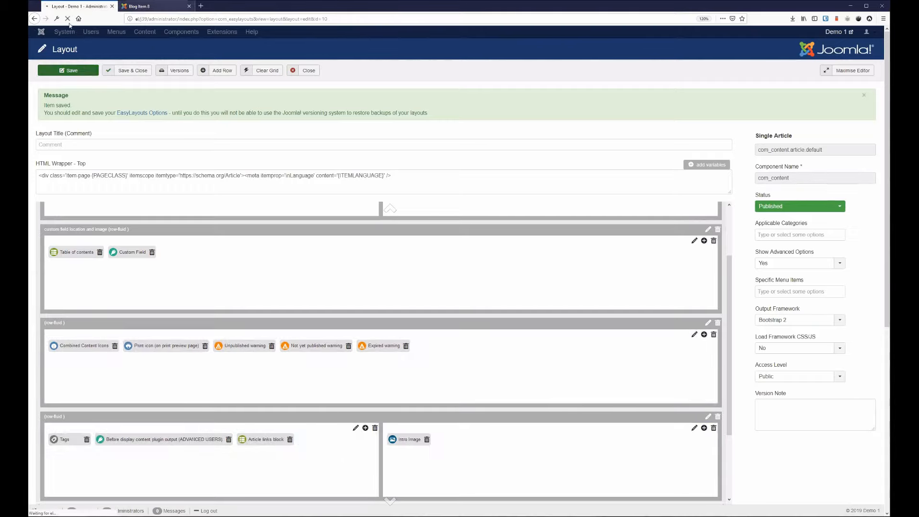
Reload the Blog Item 8 page and check the Intro Image's position beside the custom field values
key("ctrl+Tab")
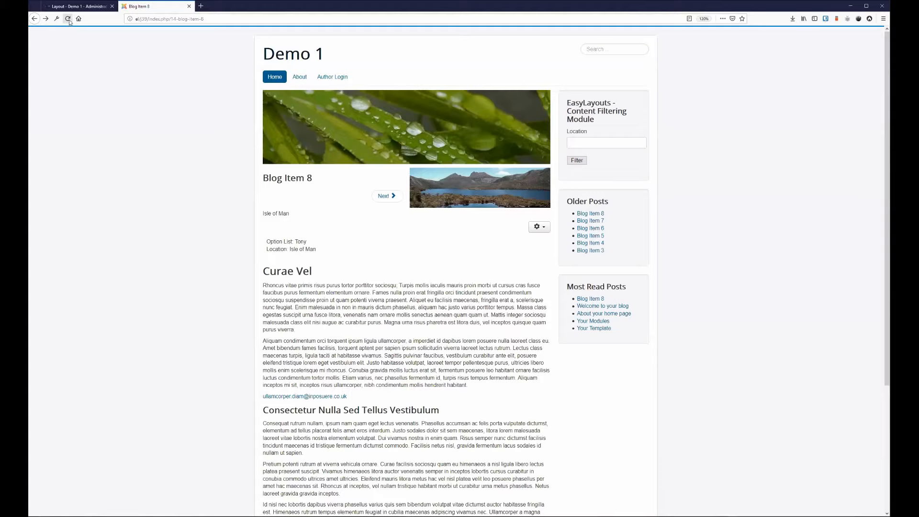
left_click(68, 19)
scroll(466, 269, "down", 1)
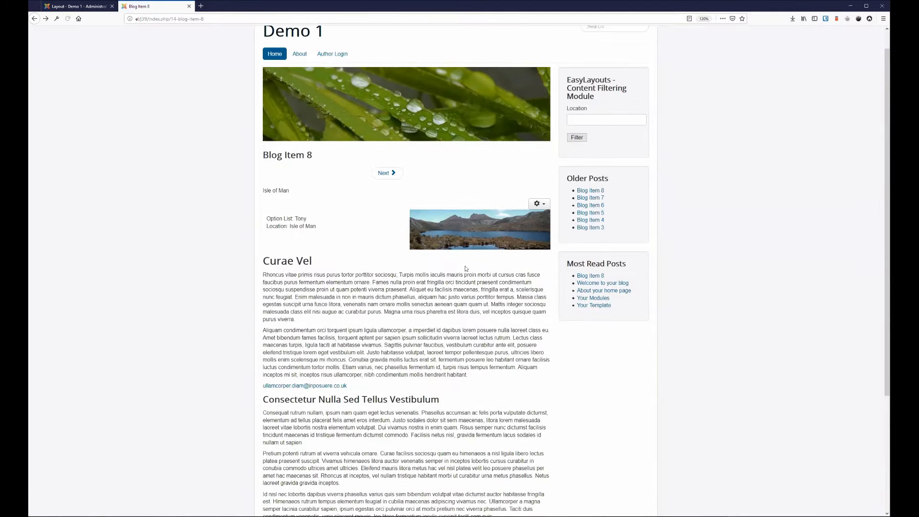
Review the full Blog Item 8 article, from the title and intro image down to the author details
scroll(288, 249, "up", 1)
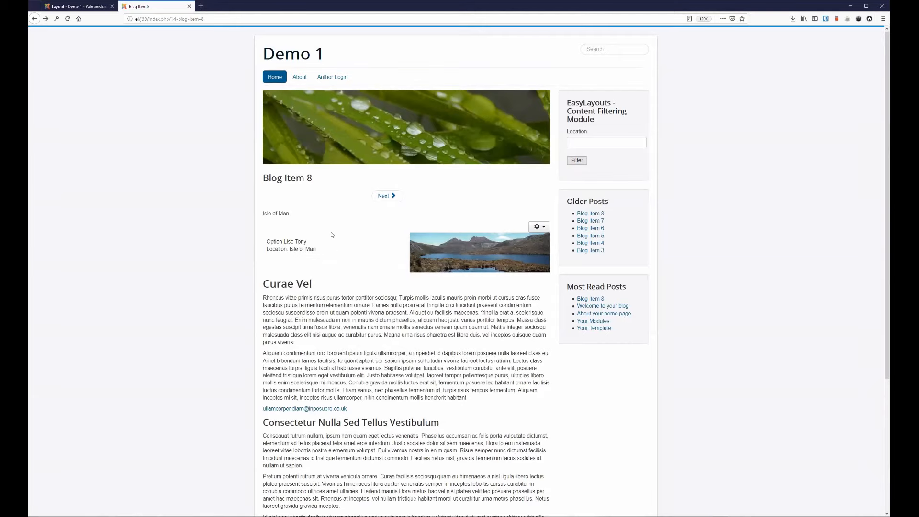
scroll(353, 244, "down", 6)
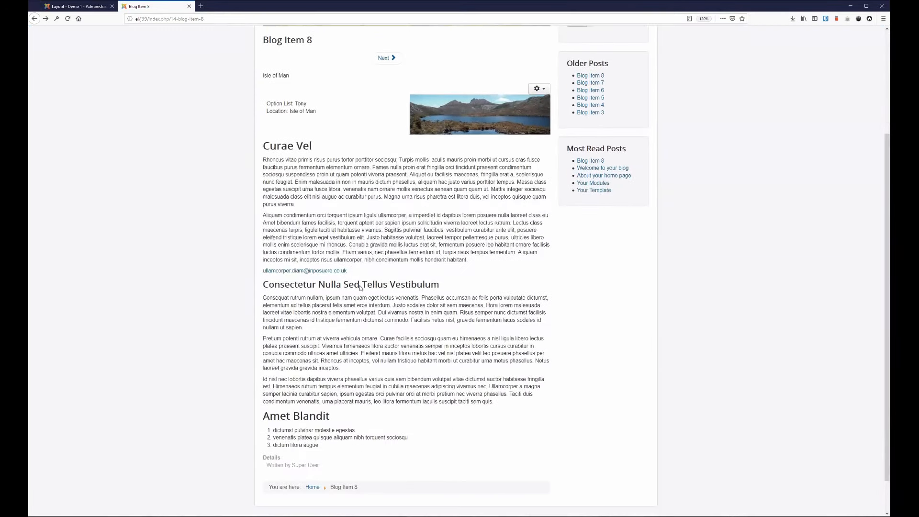
scroll(360, 287, "down", 2)
scroll(368, 297, "up", 8)
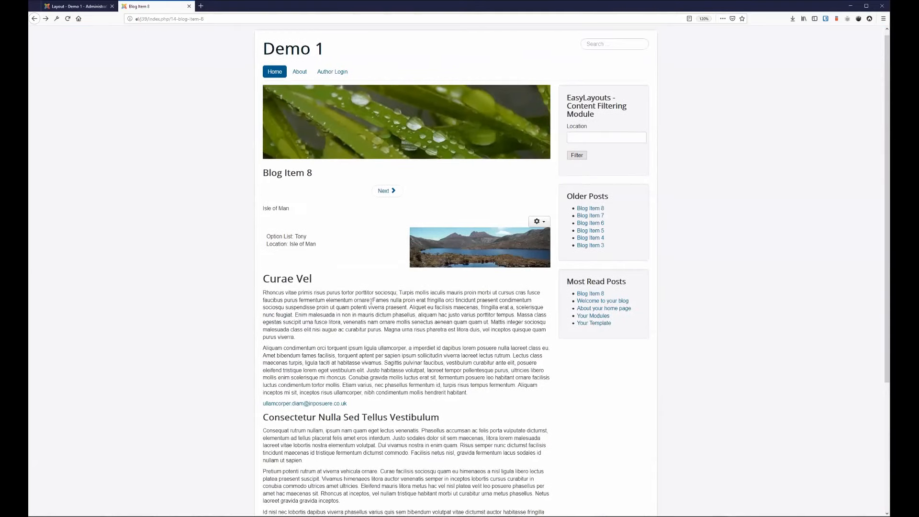
scroll(371, 302, "down", 6)
scroll(371, 303, "up", 2)
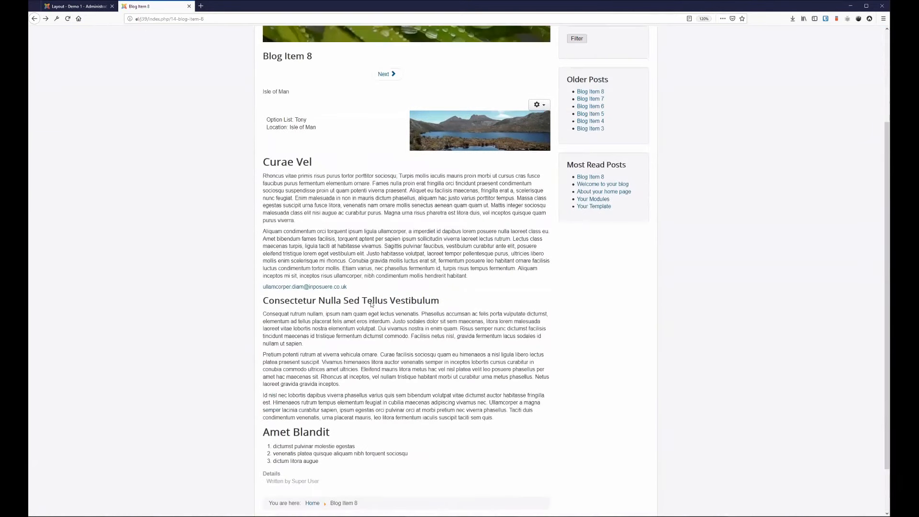
scroll(372, 305, "up", 5)
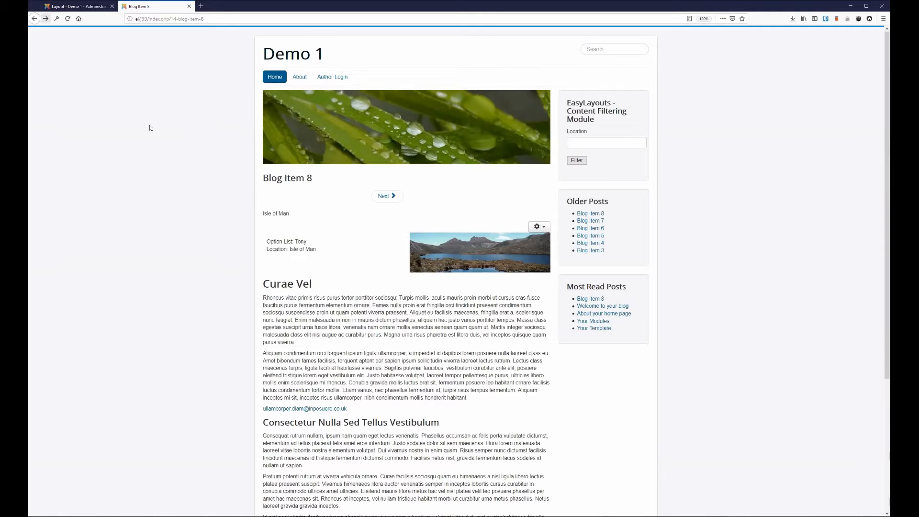
Open the site's Home page and examine the arrangement of its blog items, images and custom fields
left_click(274, 78)
scroll(215, 140, "down", 1)
scroll(214, 141, "down", 2)
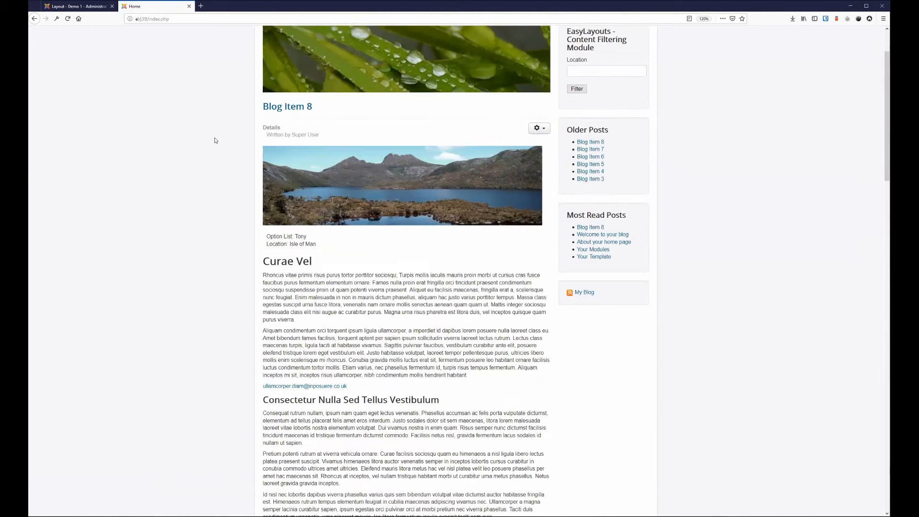
scroll(214, 140, "down", 5)
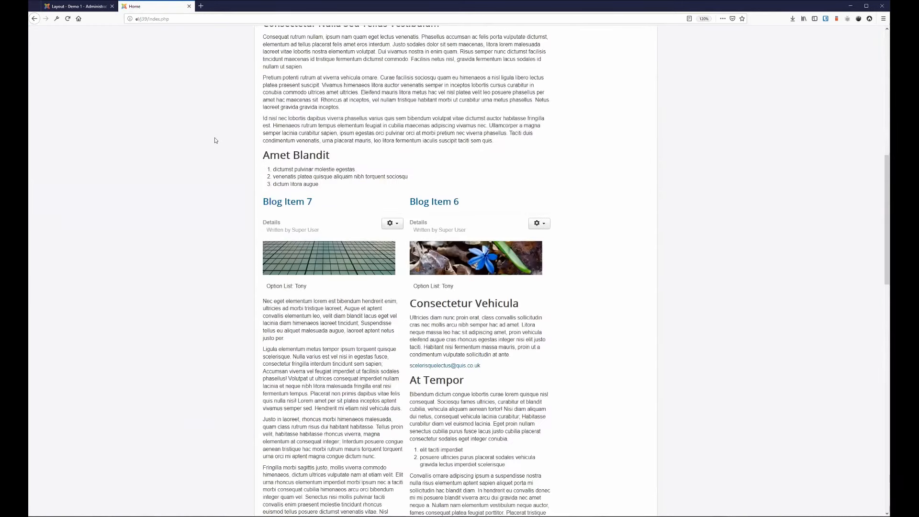
scroll(214, 140, "down", 10)
scroll(215, 141, "up", 4)
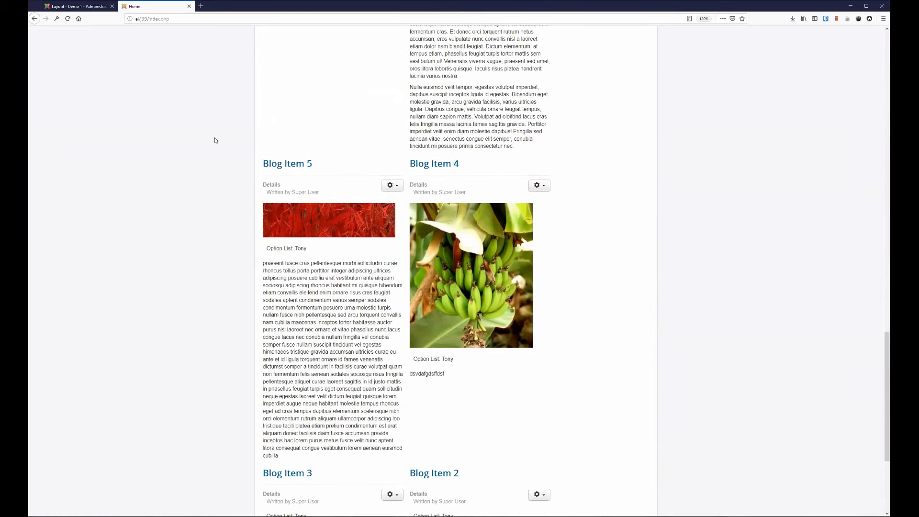
scroll(215, 140, "up", 3)
scroll(215, 140, "up", 15)
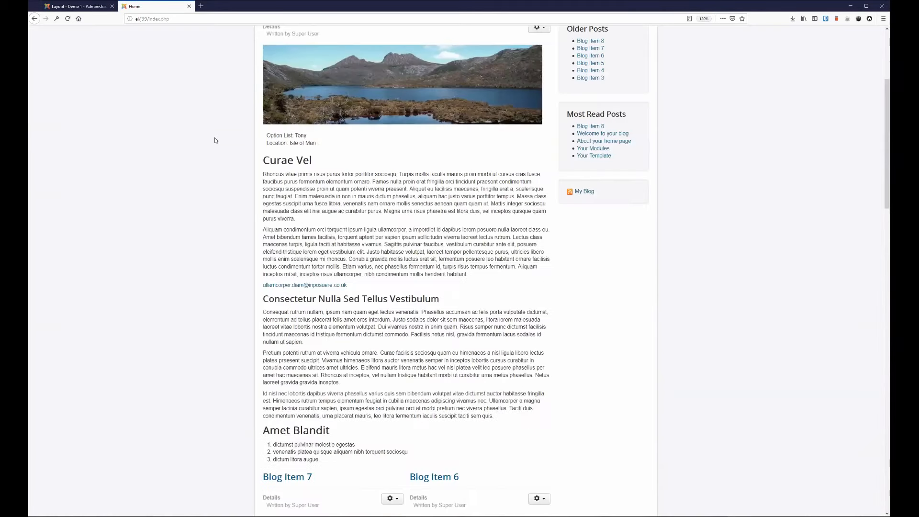
scroll(215, 140, "down", 16)
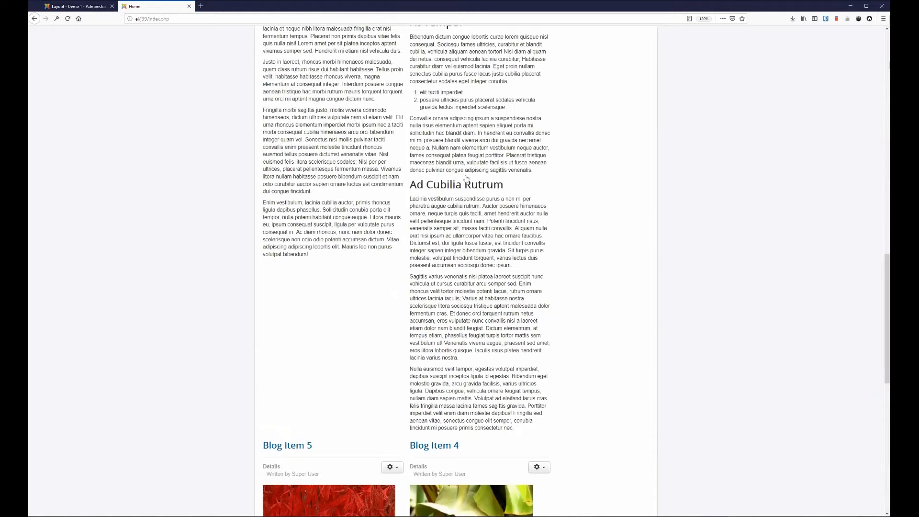
scroll(487, 198, "up", 9)
scroll(479, 216, "down", 1)
View Blog Item 6's intro image on its own and return to the Home page
right_click(470, 185)
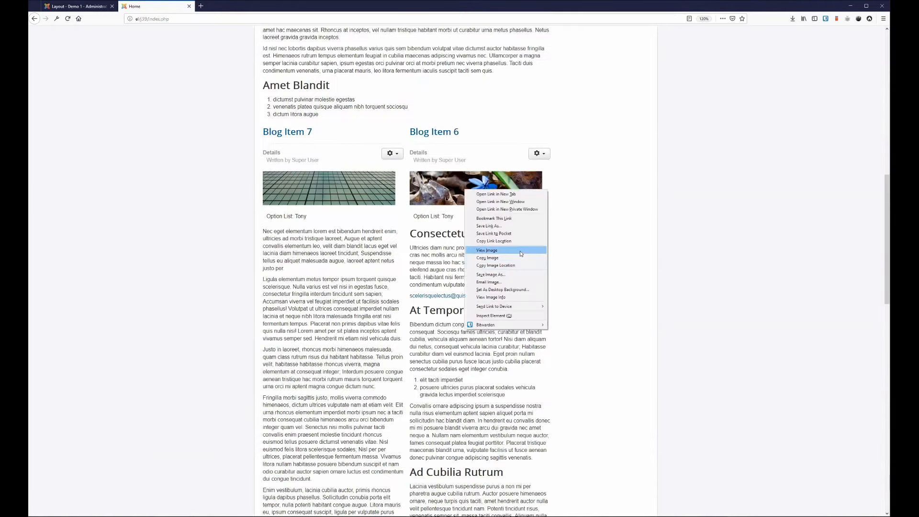
left_click(517, 257)
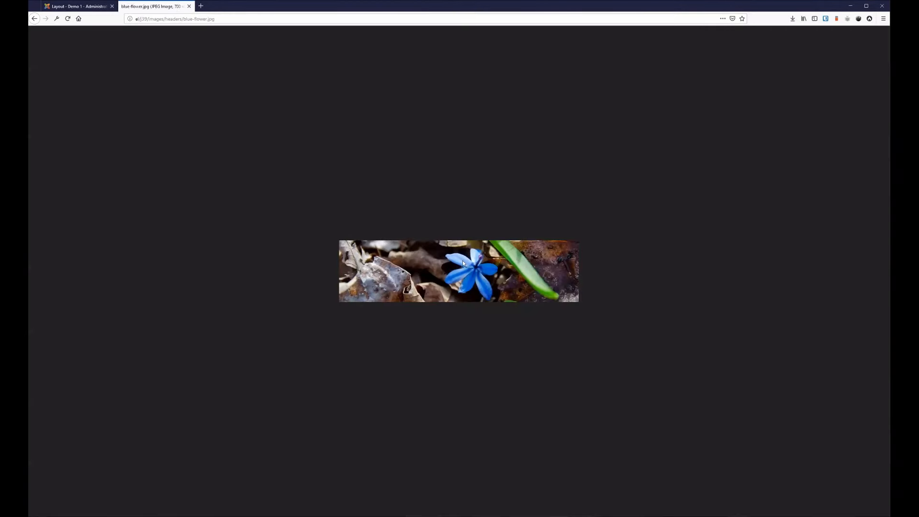
left_click(34, 18)
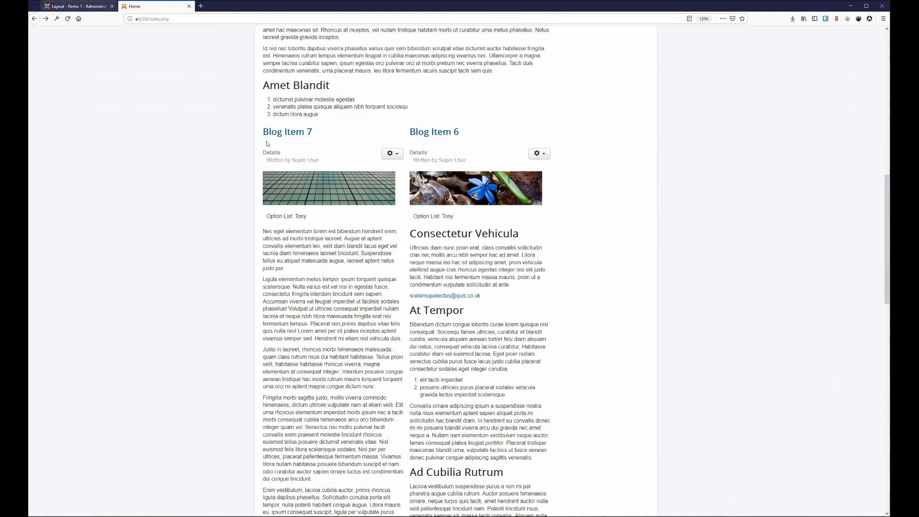
Return to the EasyLayouts list of layouts in the administrator and select the Category Blog layout
left_click(75, 6)
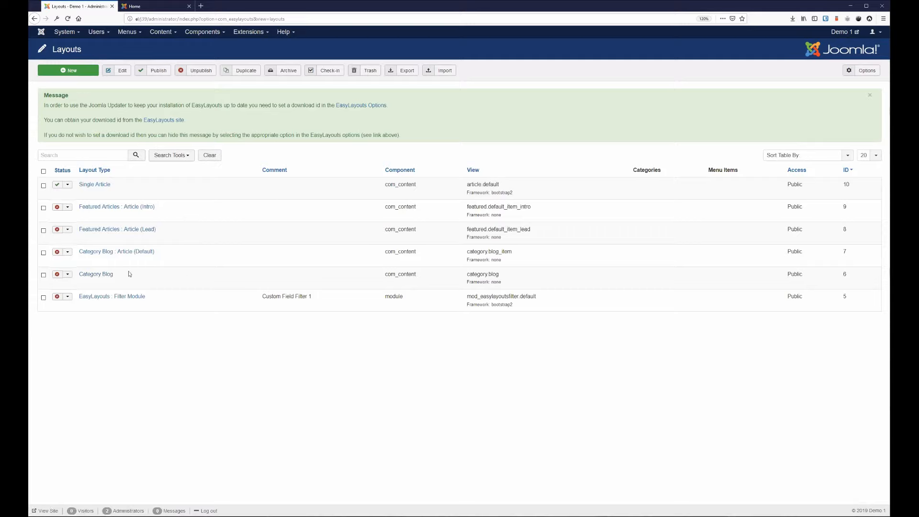
left_click(43, 275)
Compare the full-width lead article with the two-column intro articles on the Home page
left_click(151, 7)
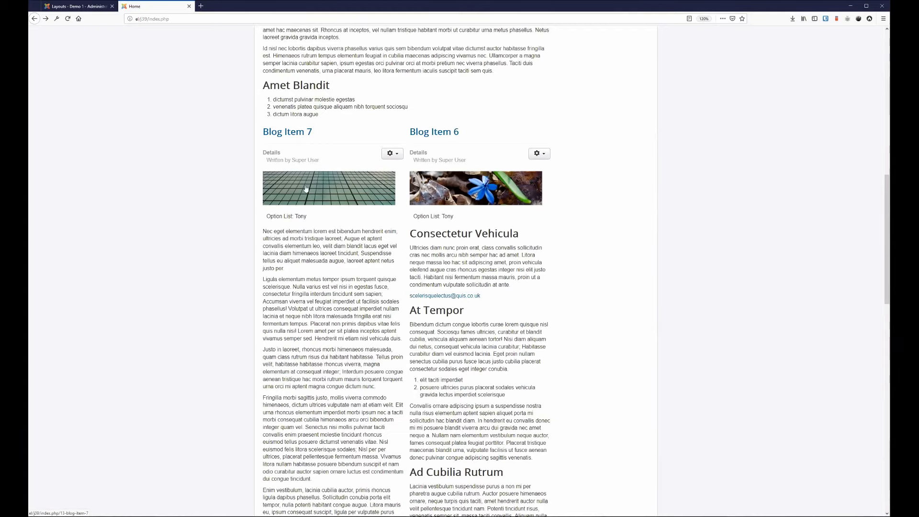
scroll(472, 238, "up", 1)
scroll(423, 297, "up", 2)
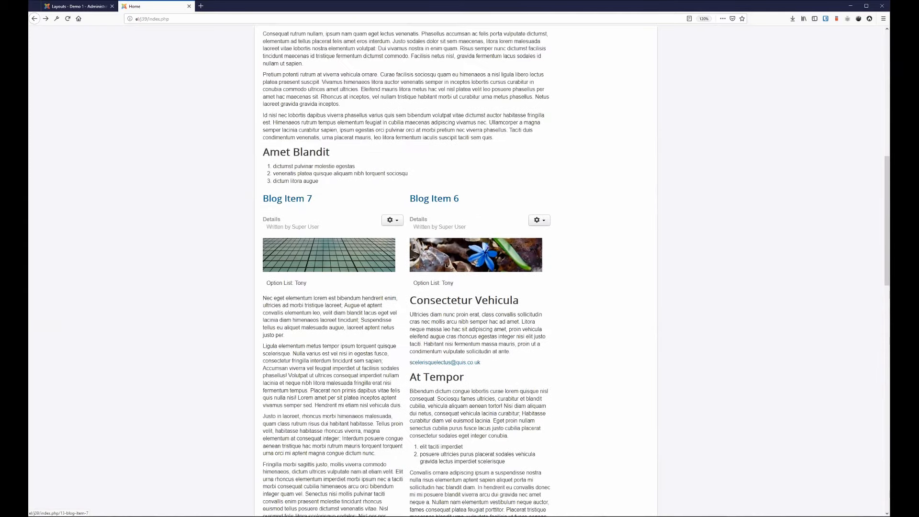
scroll(316, 201, "up", 3)
scroll(367, 181, "up", 4)
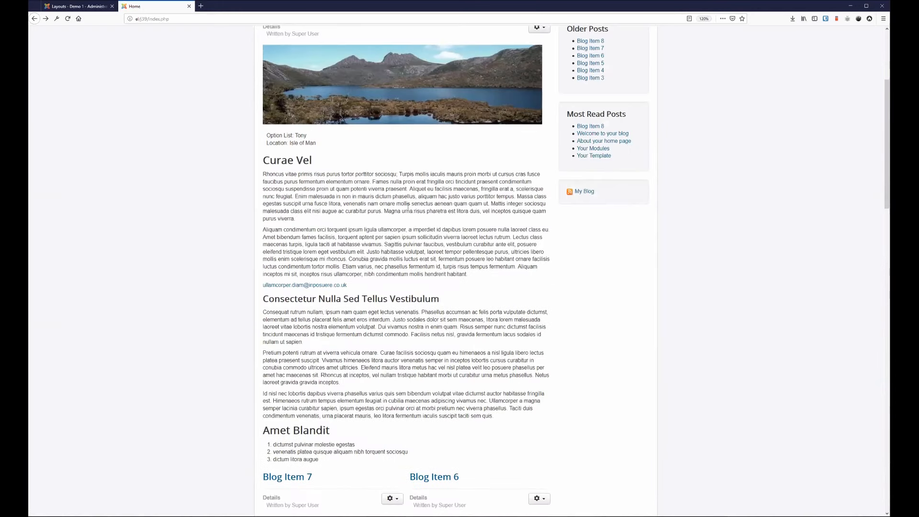
scroll(364, 177, "down", 1)
scroll(357, 172, "down", 1)
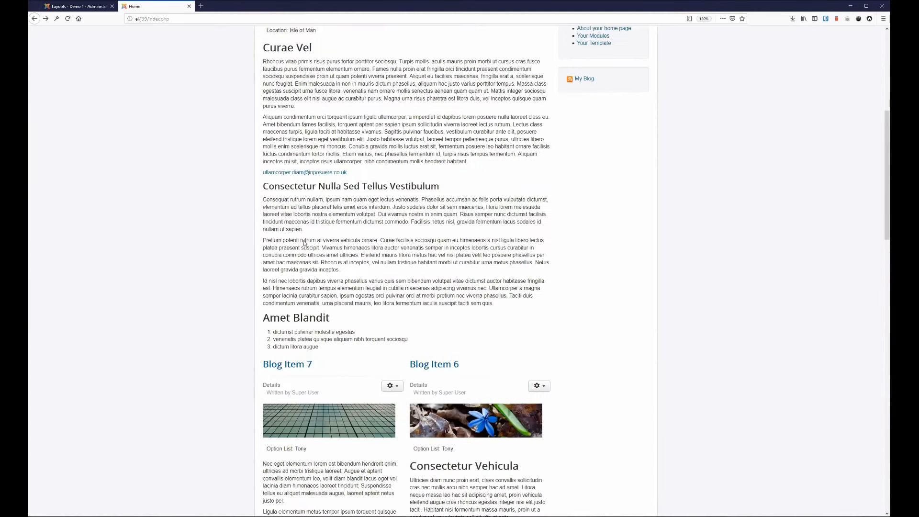
scroll(306, 244, "down", 3)
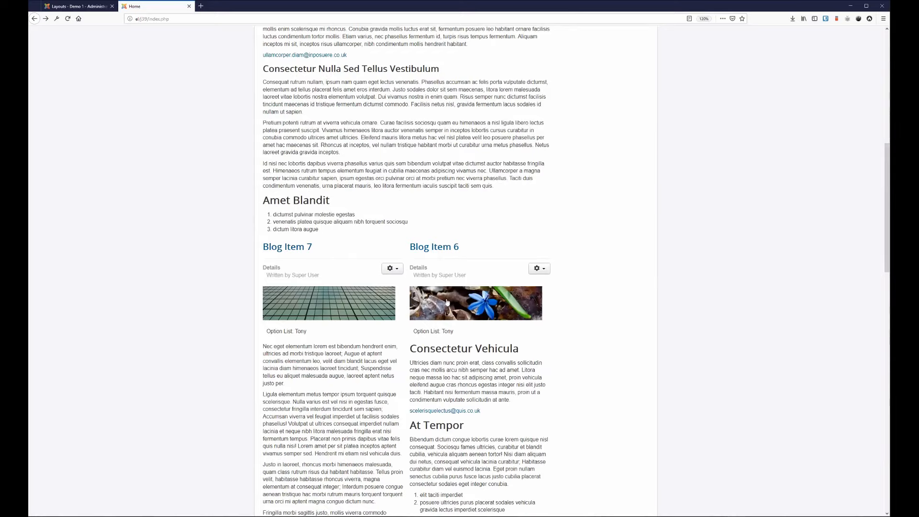
scroll(251, 259, "down", 12)
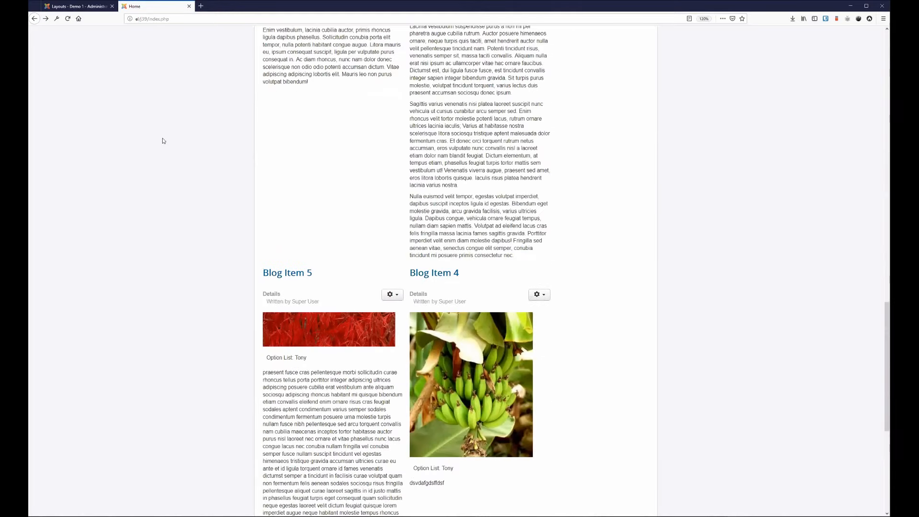
scroll(298, 259, "down", 6)
Add Category Blog : Article (Default) and Featured Articles : Article (Intro) to the selected layouts and publish all three
left_click(91, 6)
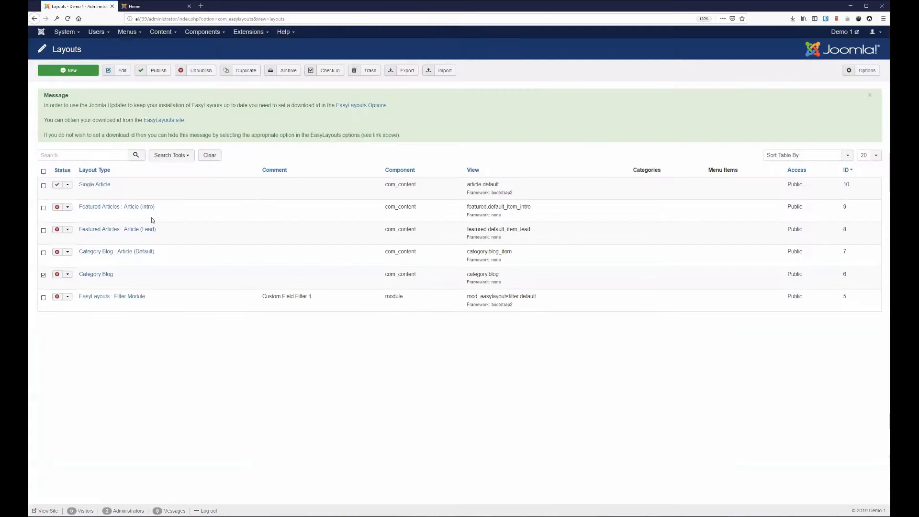
left_click(44, 252)
left_click(44, 208)
left_click(152, 71)
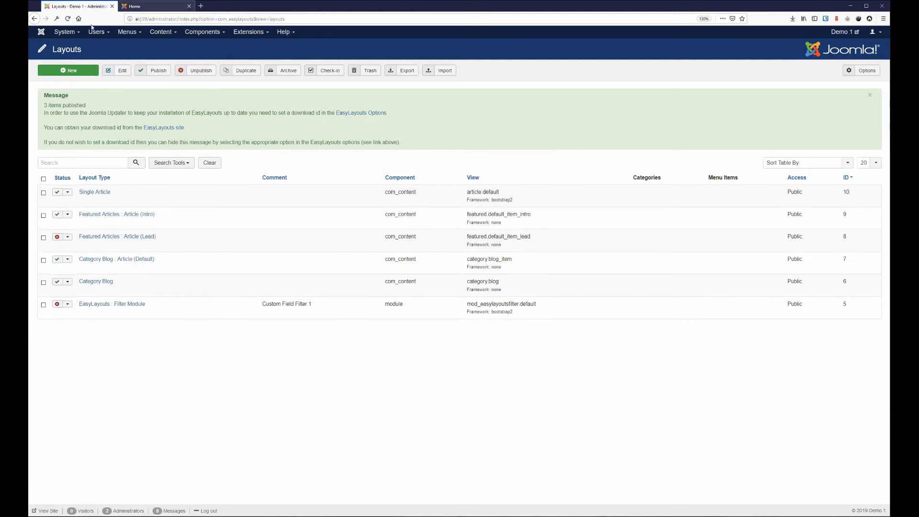
Reload the Home page and check how the published layouts arrange the intro articles
key("ctrl+Tab")
key("F5")
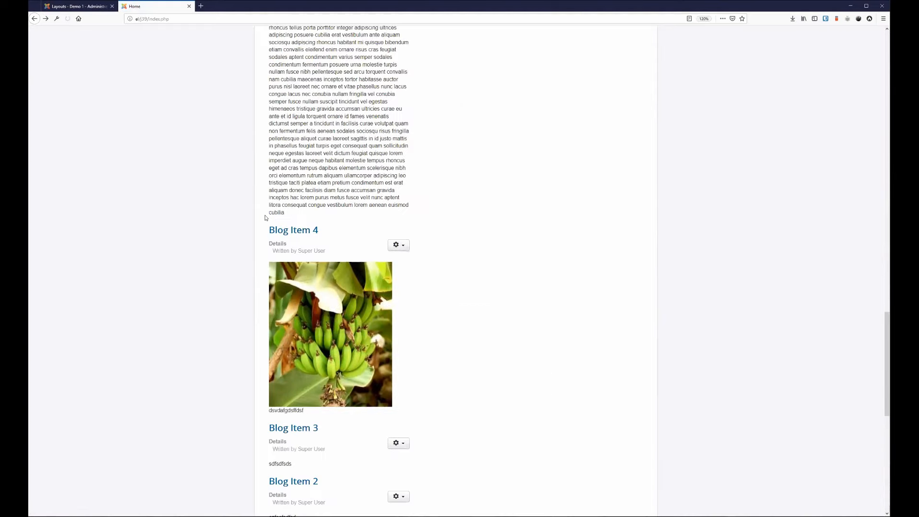
scroll(265, 218, "up", 5)
scroll(427, 230, "up", 2)
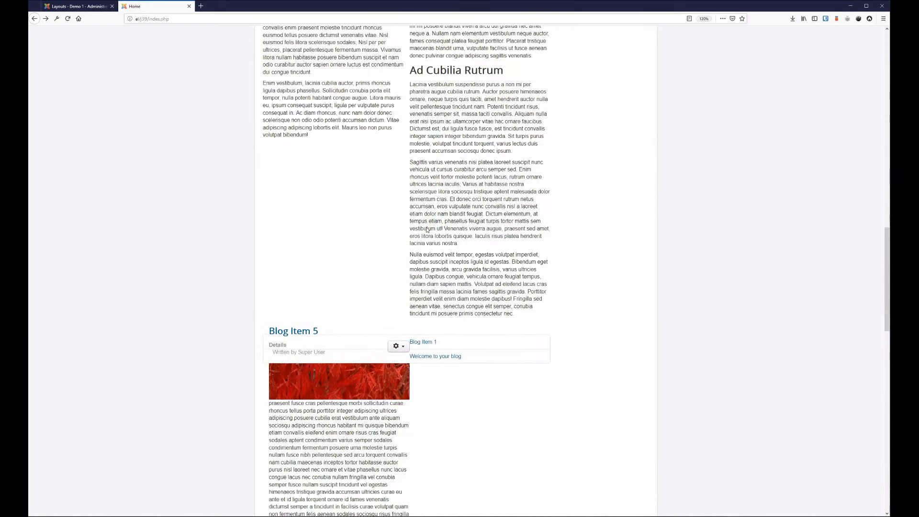
scroll(444, 238, "up", 10)
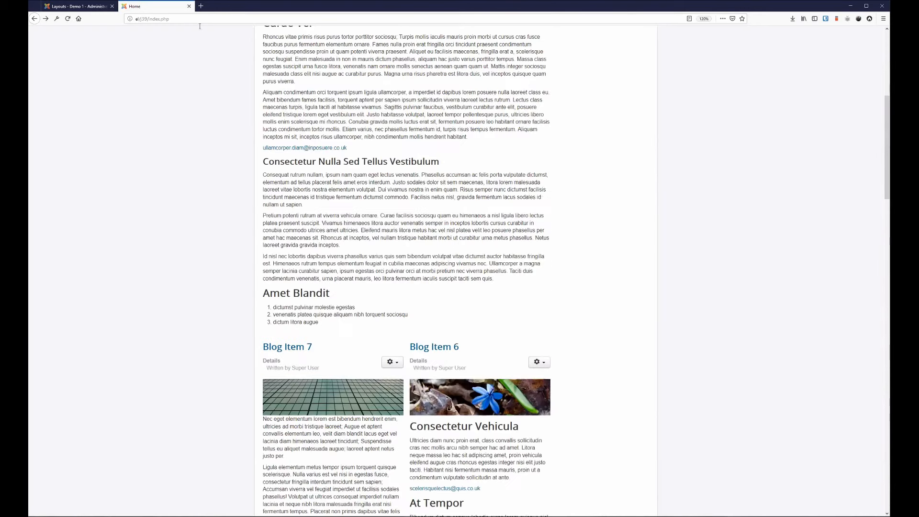
key("alt+Right")
left_click(35, 18)
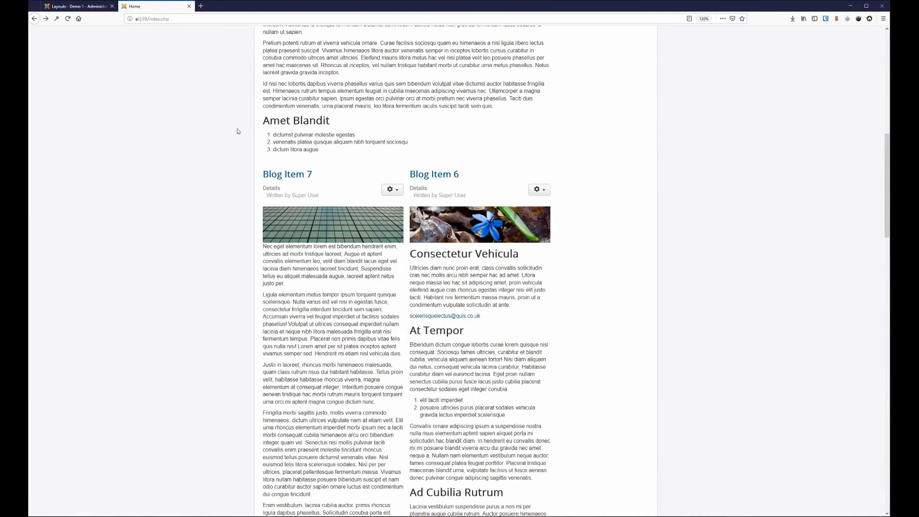
Inspect Blog Item 6's intro image and examine the two article columns around it
right_click(469, 233)
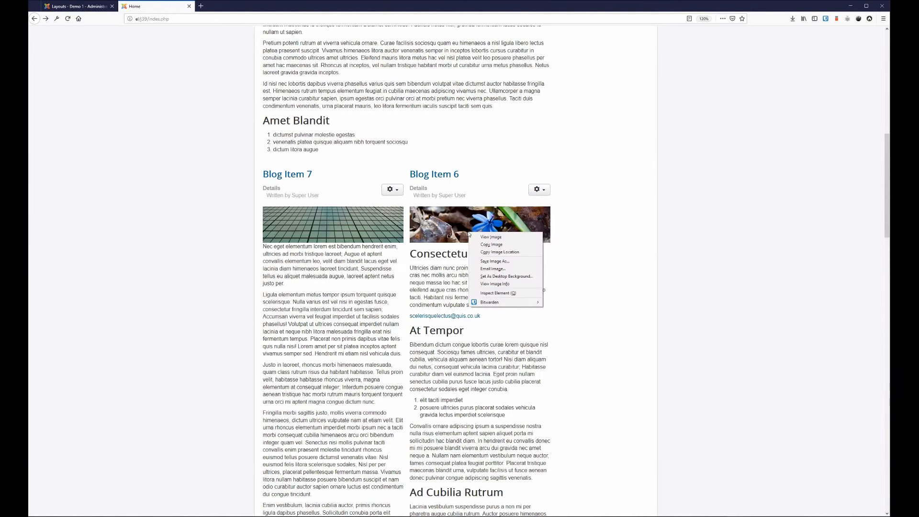
left_click(498, 293)
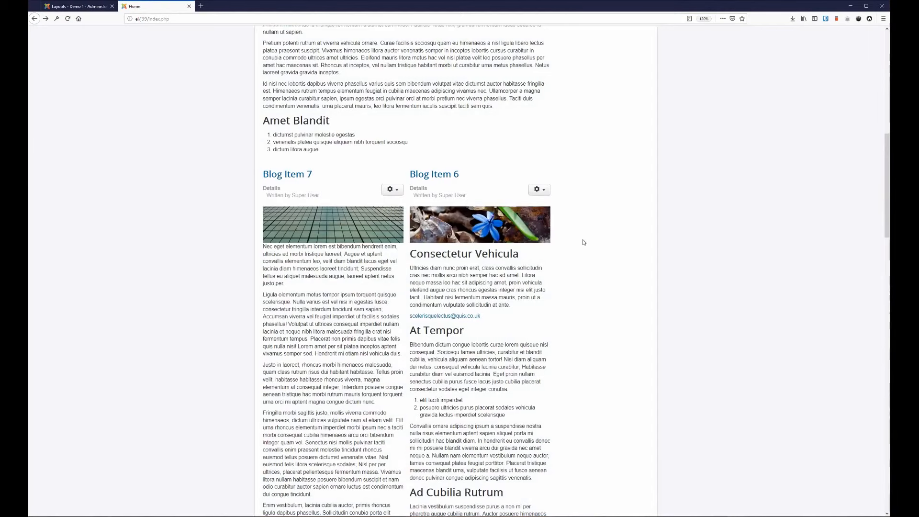
scroll(582, 242, "down", 1)
scroll(582, 242, "down", 3)
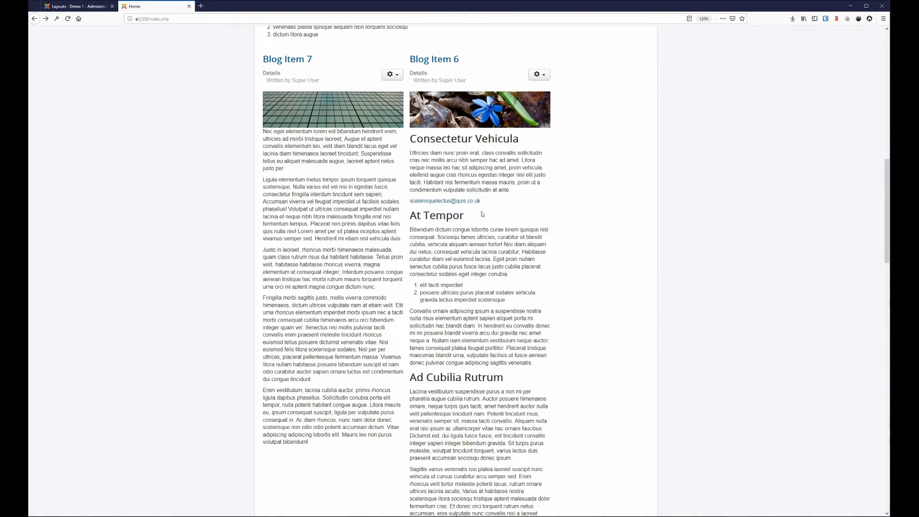
Open the Category Blog : Article (Default) layout and bring up its Article Intro Text field settings, then close them
key("ctrl+shift+Tab")
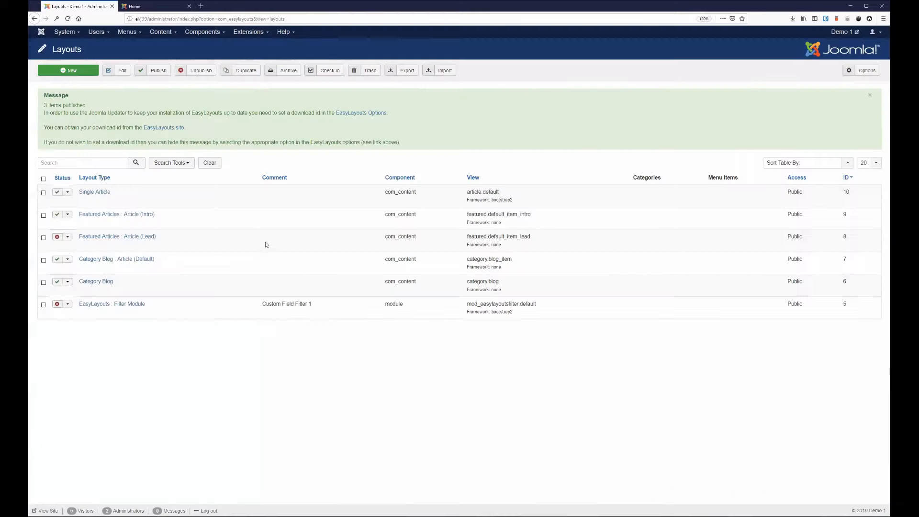
left_click(140, 260)
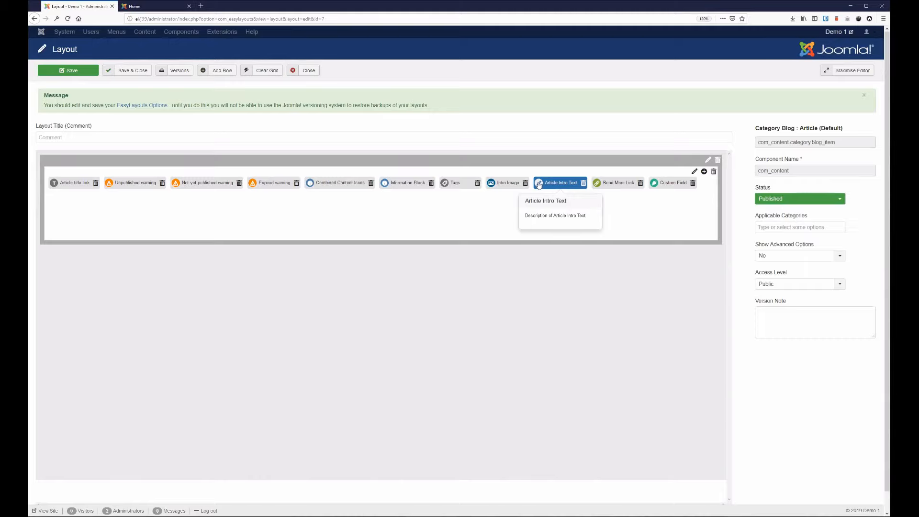
left_click(539, 185)
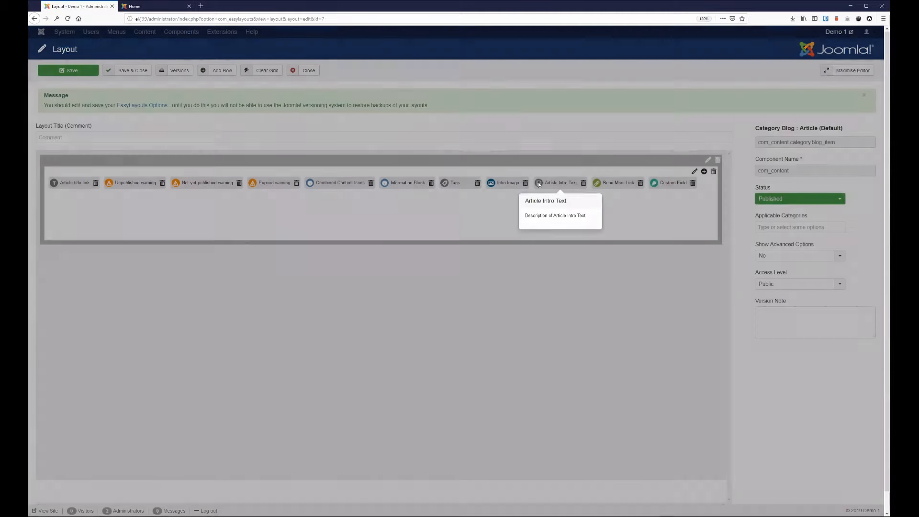
left_click(760, 60)
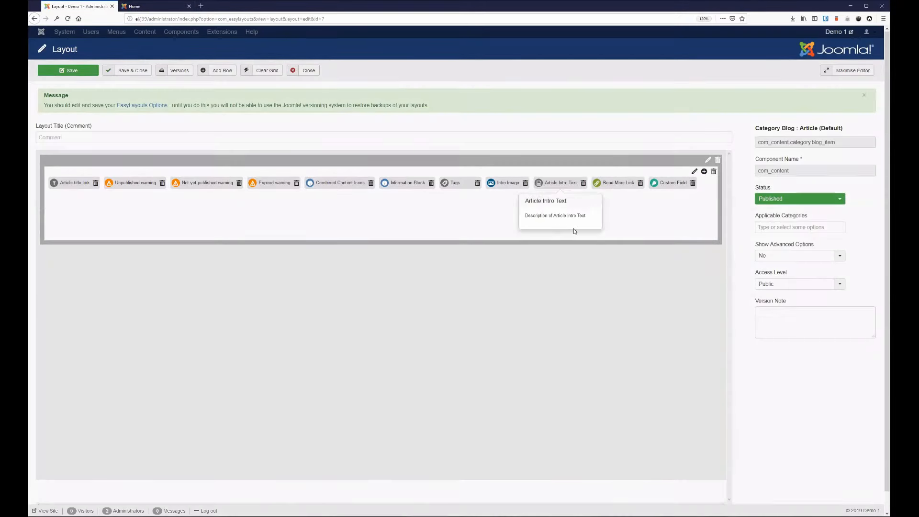
Make the Article Intro Text field strip all HTML tags and restrict it to a maximum of 25 words, saving the layout
left_click(538, 185)
left_click(196, 107)
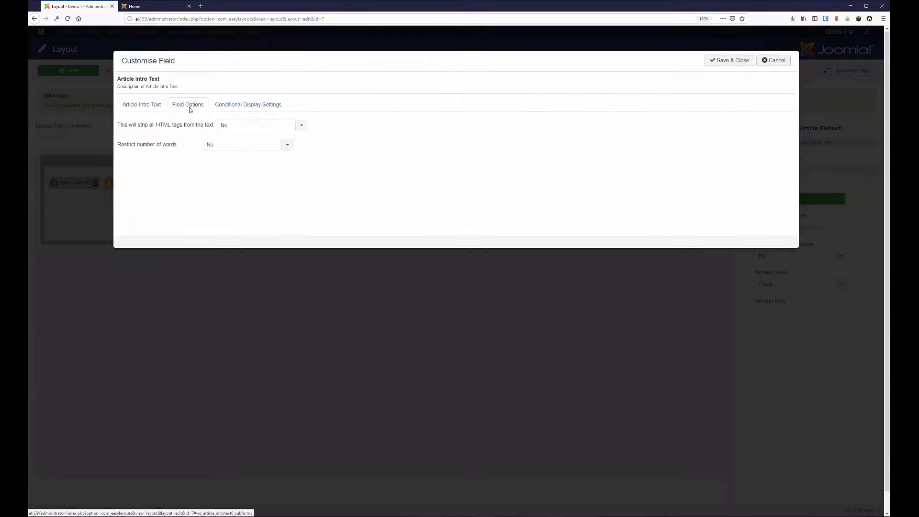
left_click(238, 126)
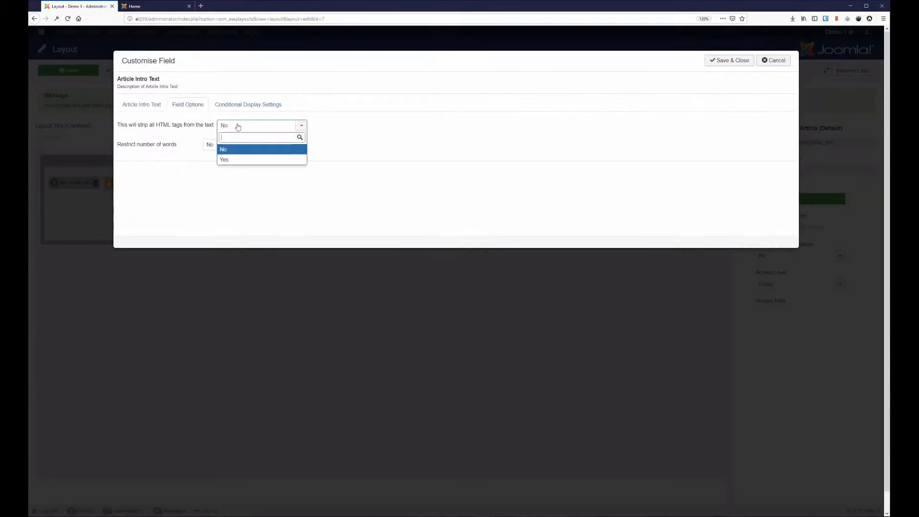
left_click(243, 160)
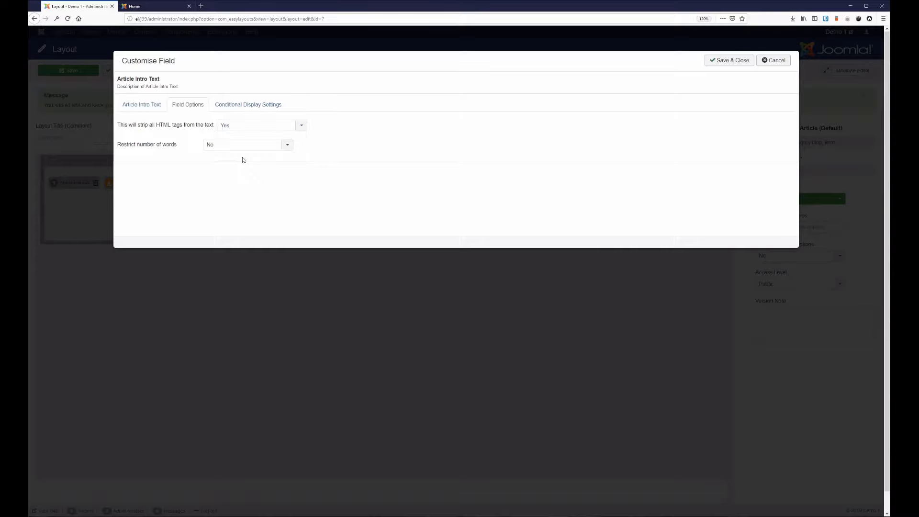
left_click(254, 145)
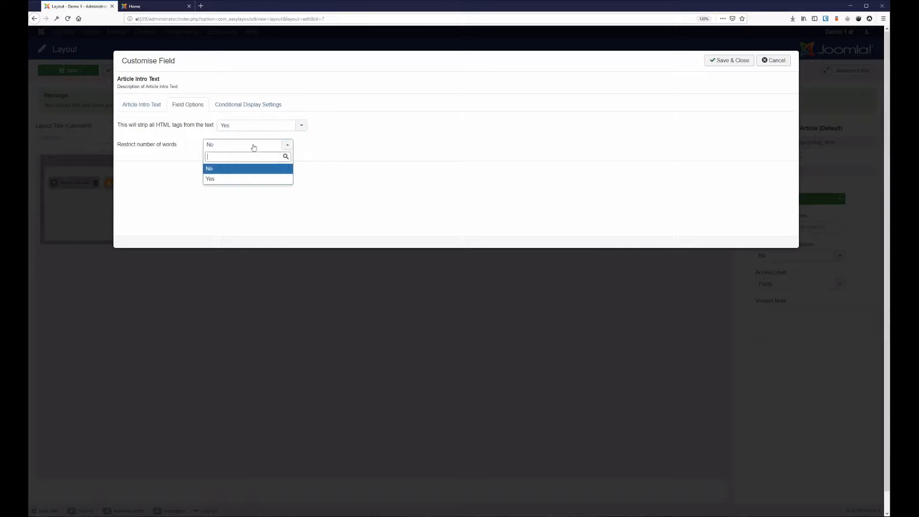
left_click(223, 184)
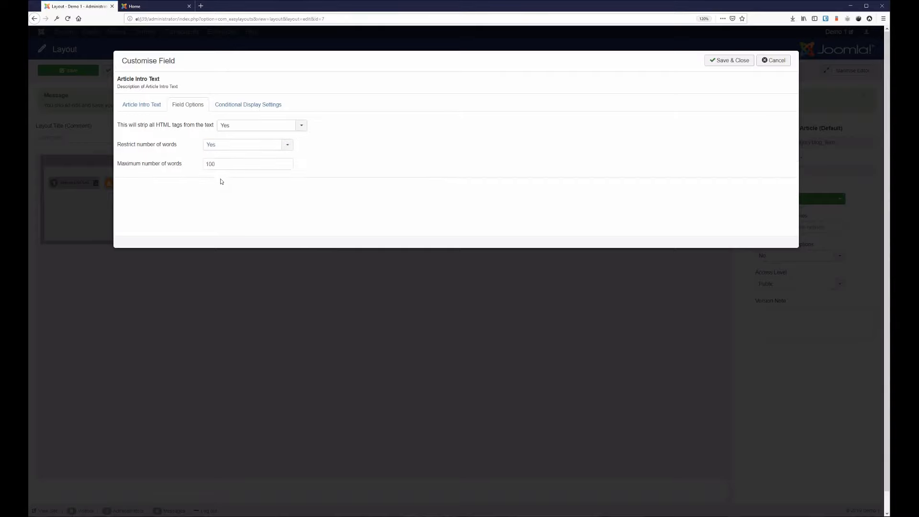
left_click_drag(249, 160, 198, 163)
type("25")
left_click(729, 61)
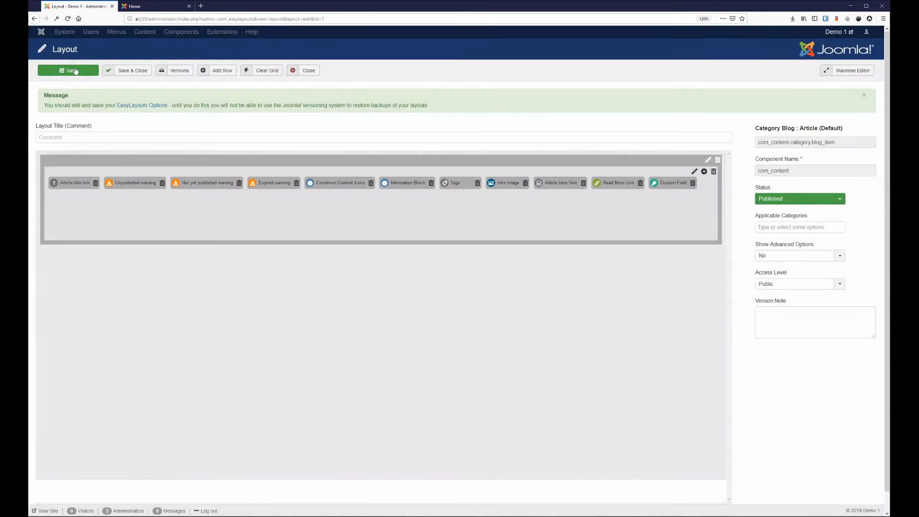
left_click(73, 70)
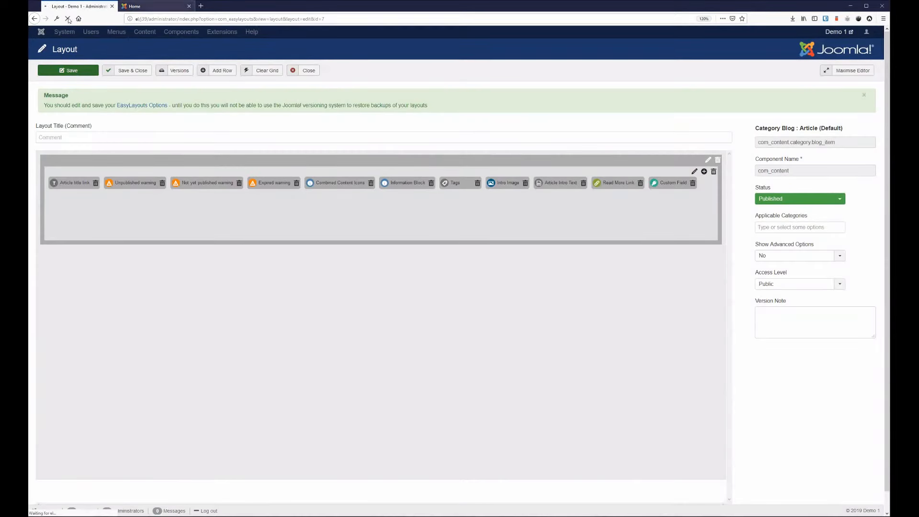
Reload the Home page and check how the intro texts and read more links display, returning to the Category Blog : Article (Default) layout
key("ctrl+Tab")
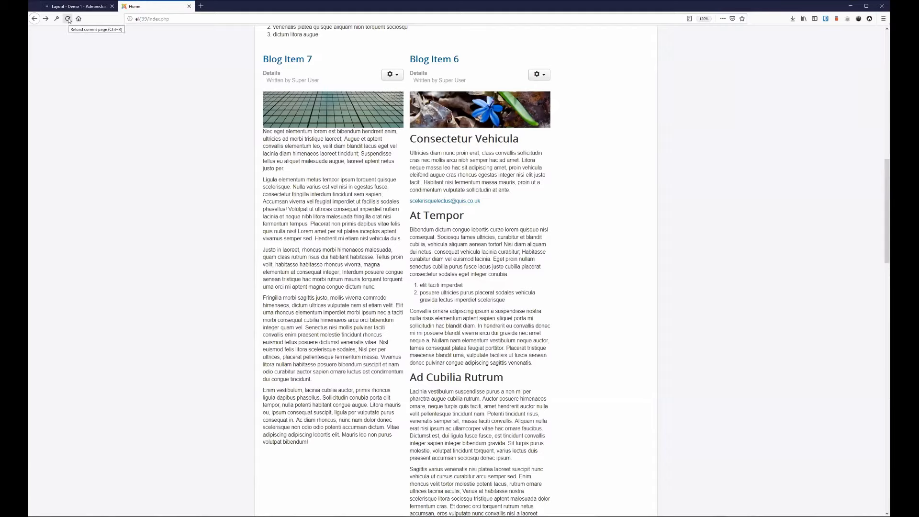
left_click(68, 19)
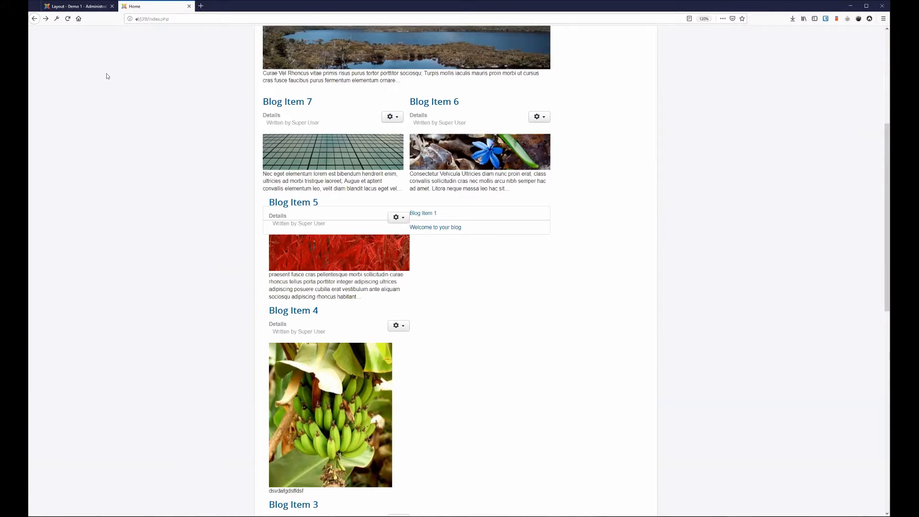
left_click(92, 7)
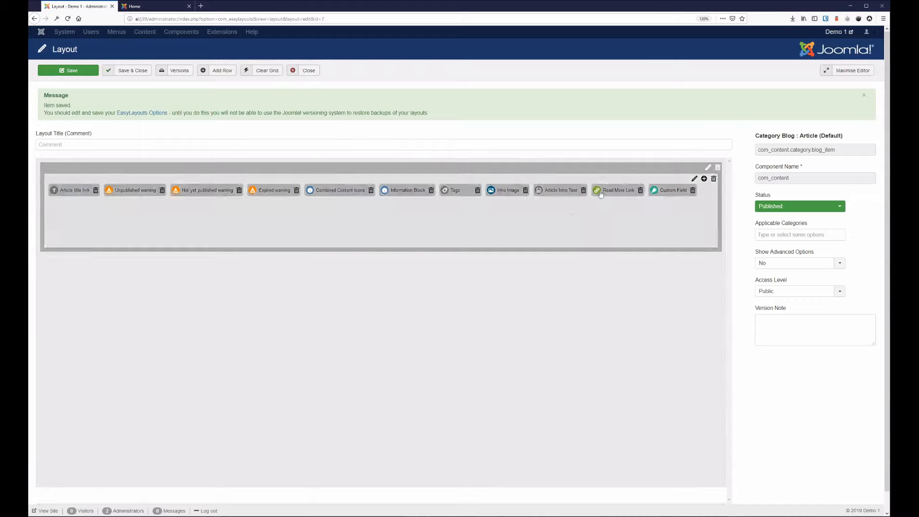
mouse_move(596, 193)
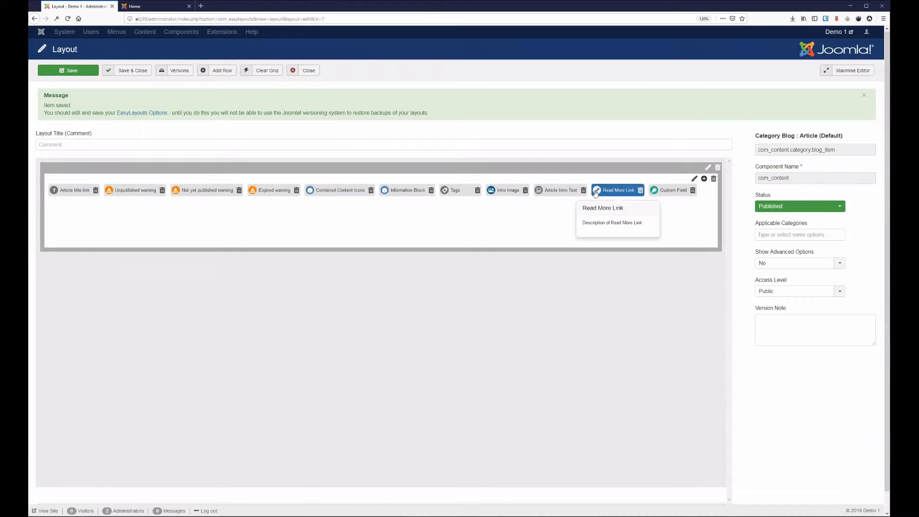
left_click(154, 6)
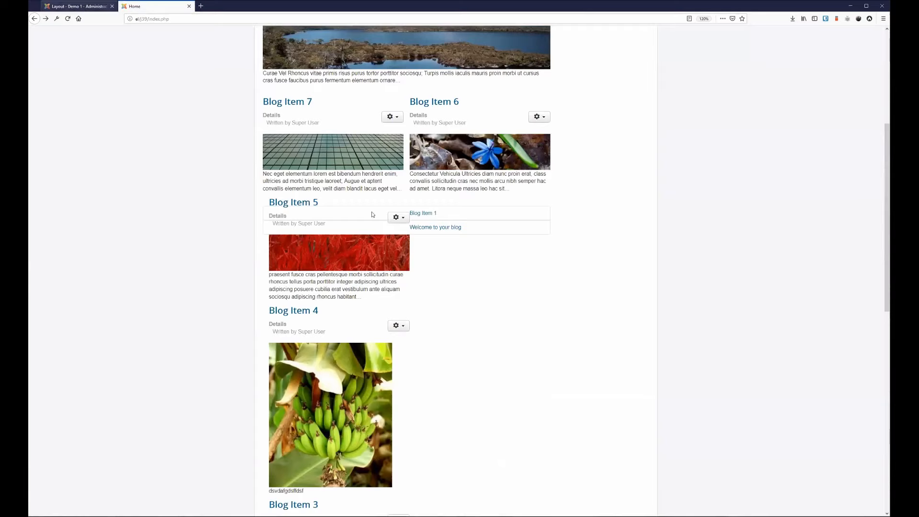
left_click(76, 6)
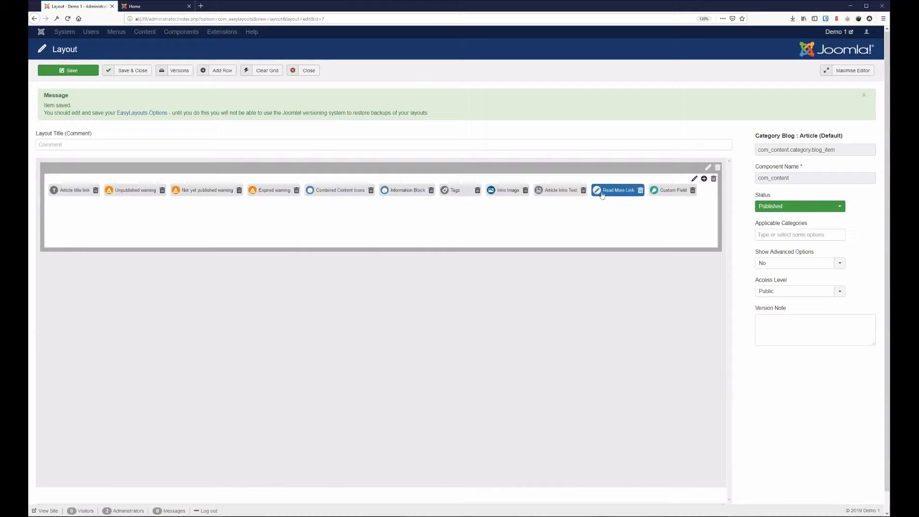
Set the Read More Link field's Always show option to Yes and save the layout
left_click(596, 192)
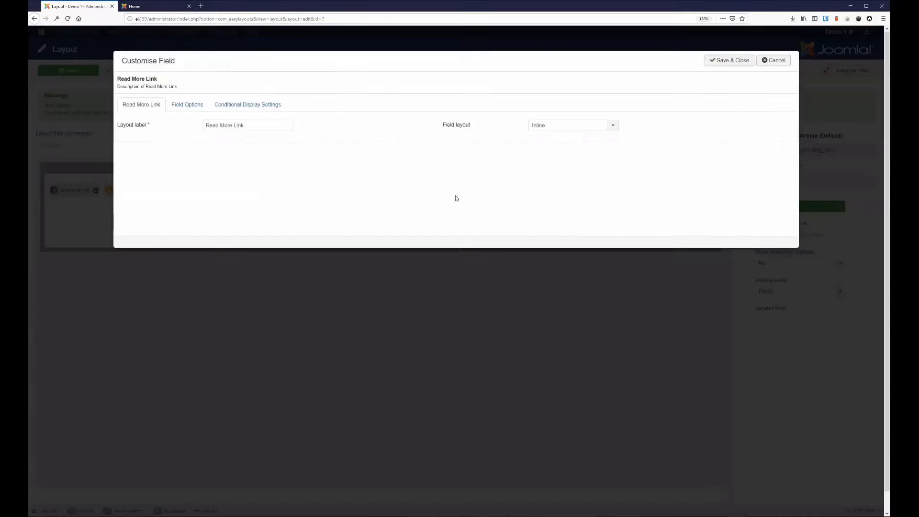
left_click(184, 111)
mouse_move(130, 126)
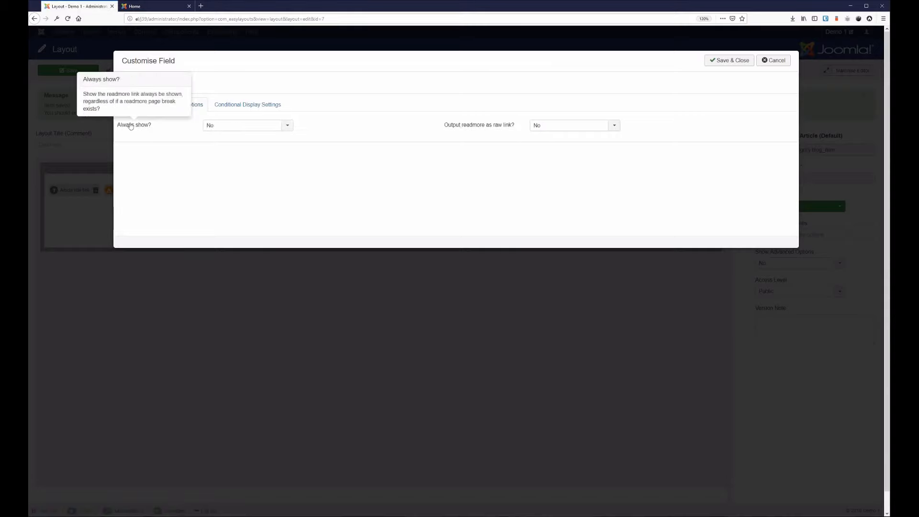
left_click(223, 127)
left_click(218, 161)
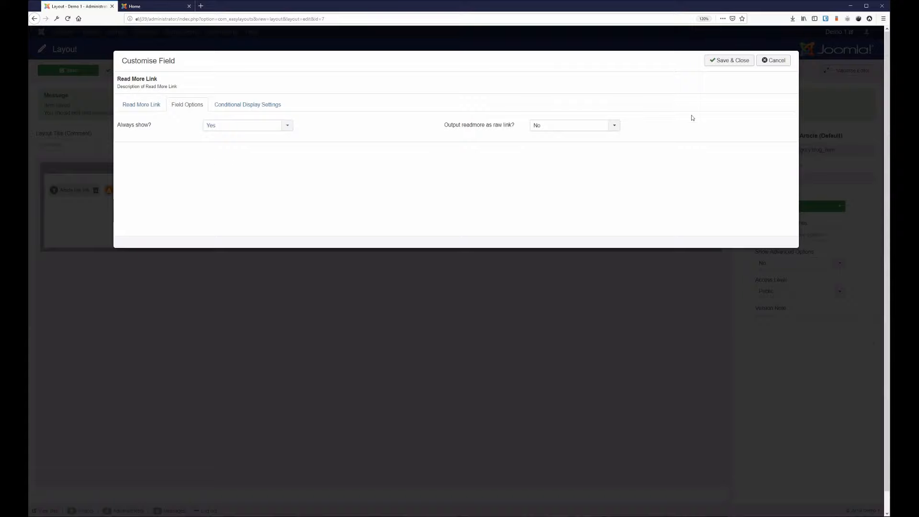
left_click(725, 61)
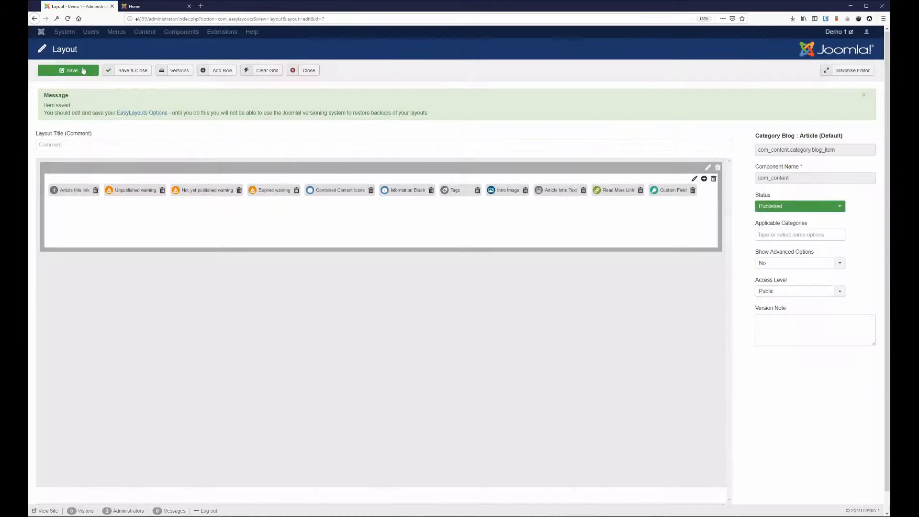
left_click(83, 71)
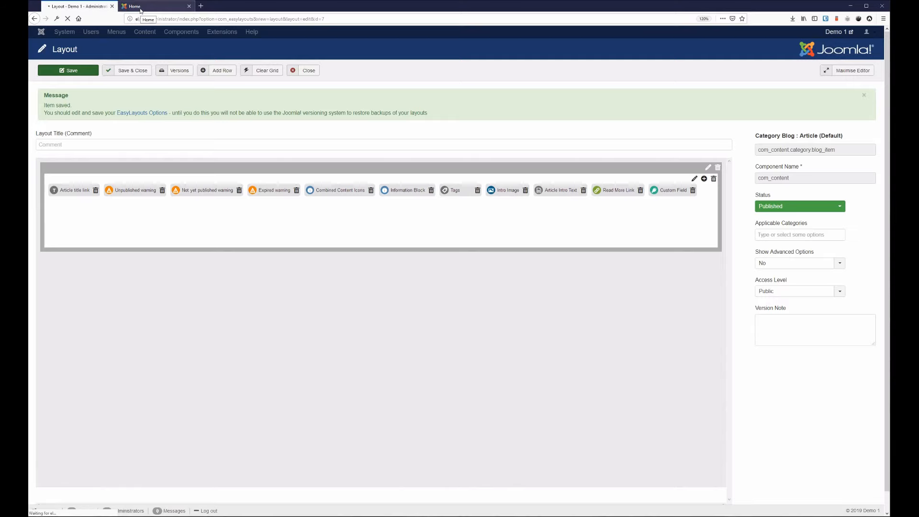
Reload the Home page and follow Blog Item 7's read more link to view the full article
left_click(142, 7)
left_click(68, 19)
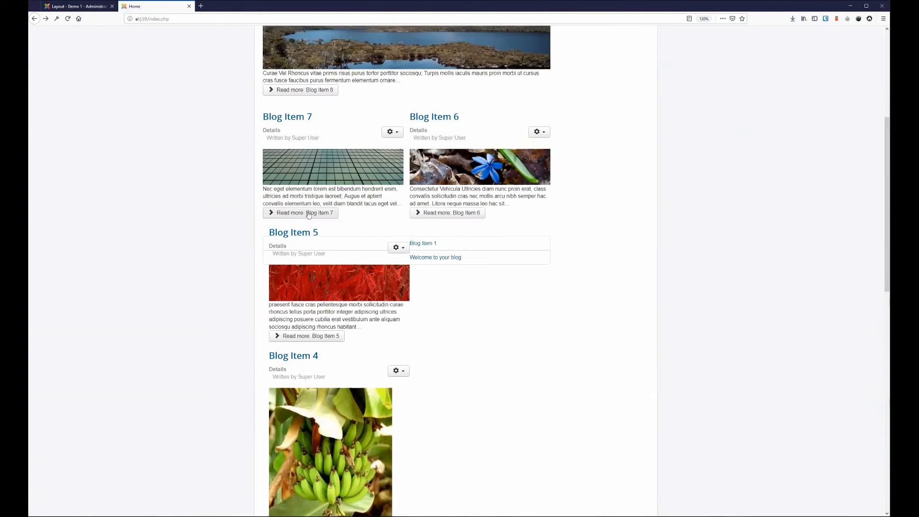
left_click(306, 213)
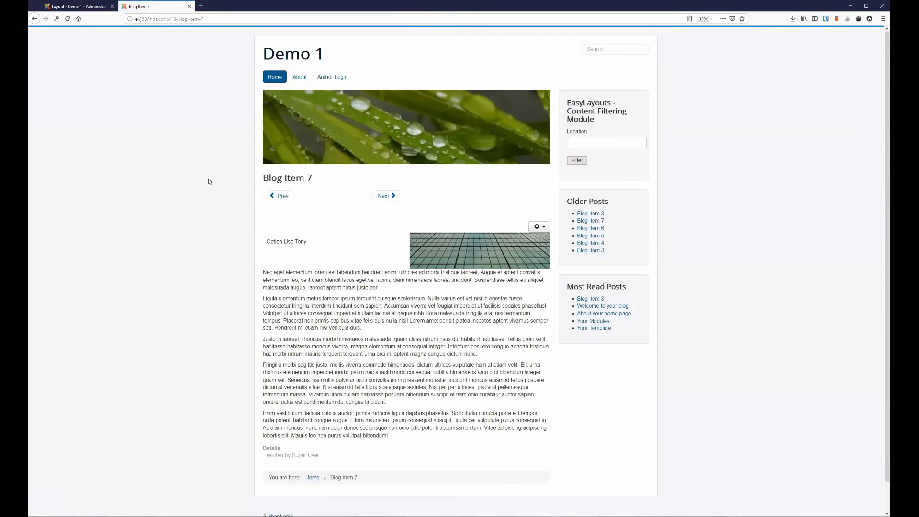
scroll(208, 179, "down", 2)
scroll(181, 182, "up", 2)
Go back to the Home page's article listing and open Blog Item 6 to view its full article
right_click(187, 162)
left_click(174, 150)
right_click(174, 149)
left_click(162, 140)
right_click(161, 141)
left_click(168, 146)
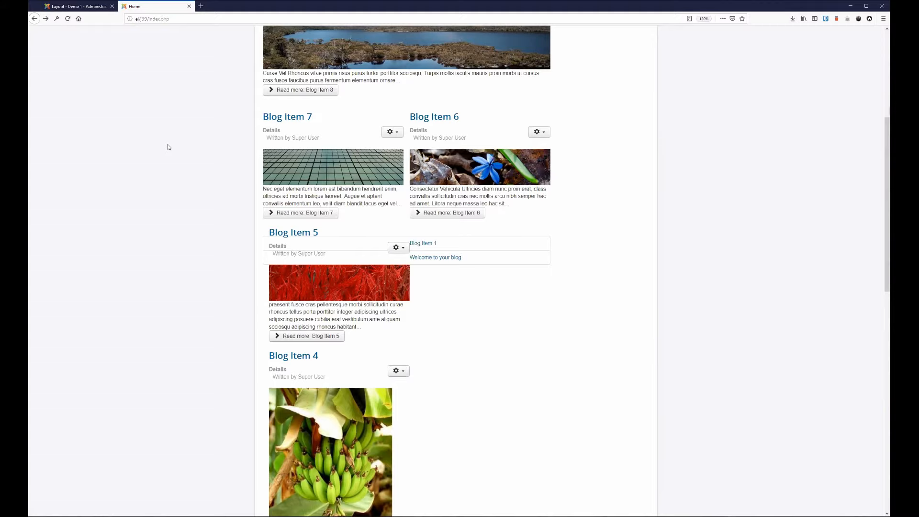
left_click(433, 117)
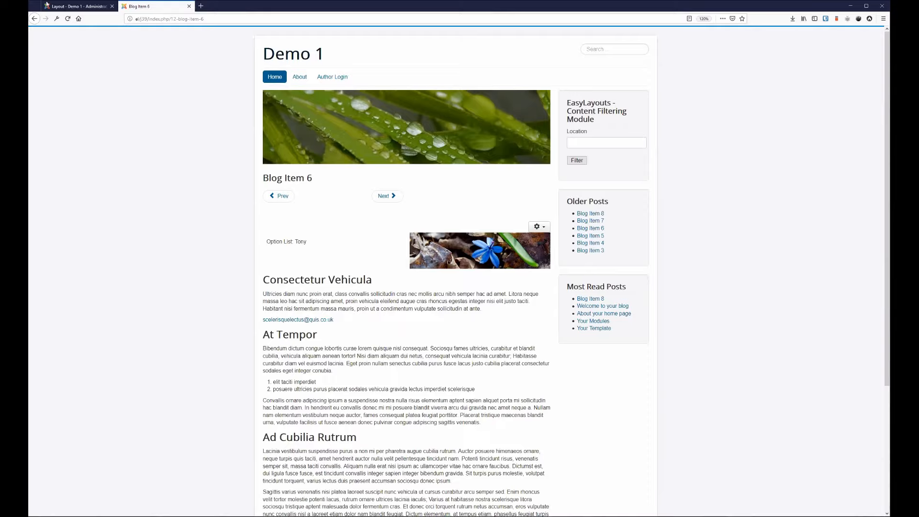
Close the current layout and create a new Article Edit Page layout, saved with the title Article Edit Blog
left_click(79, 6)
left_click(310, 72)
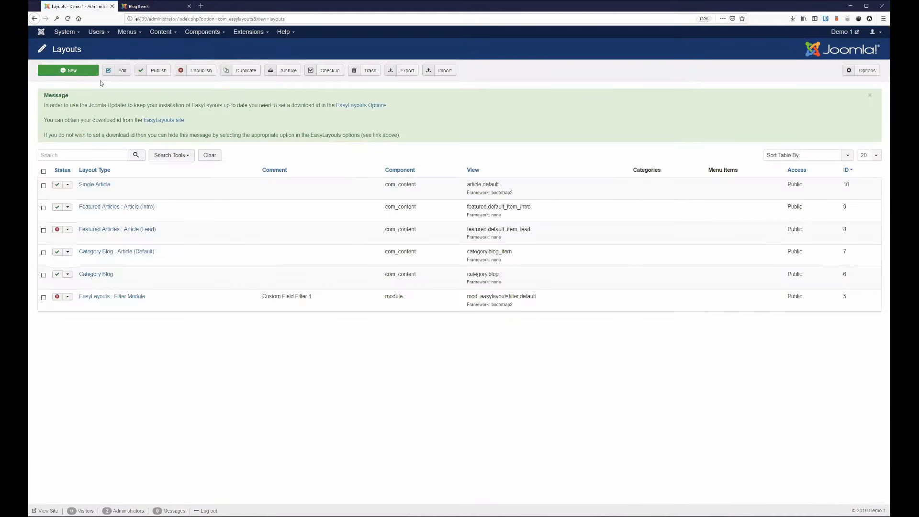
left_click(85, 71)
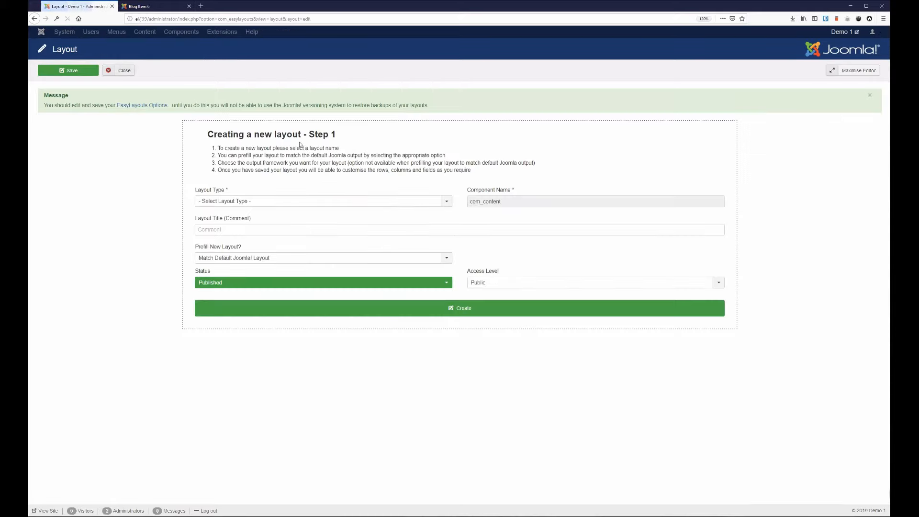
left_click(335, 202)
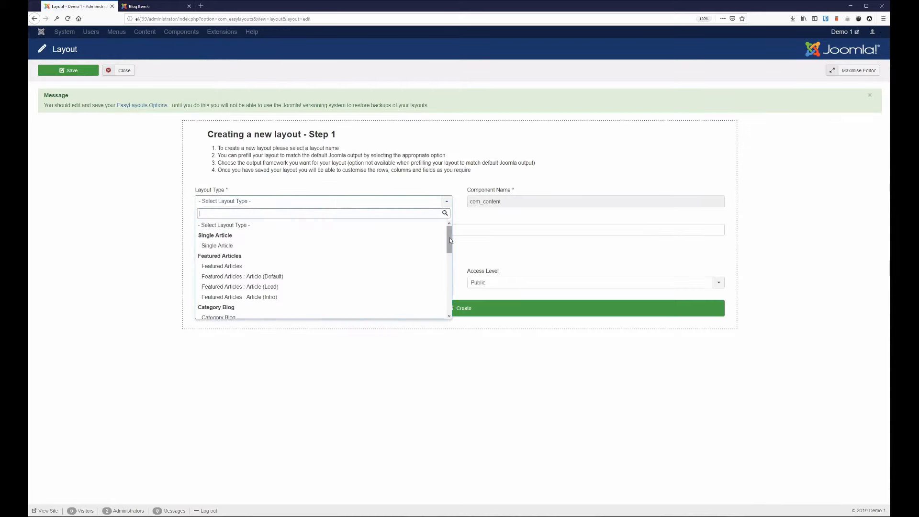
scroll(450, 239, "down", 8)
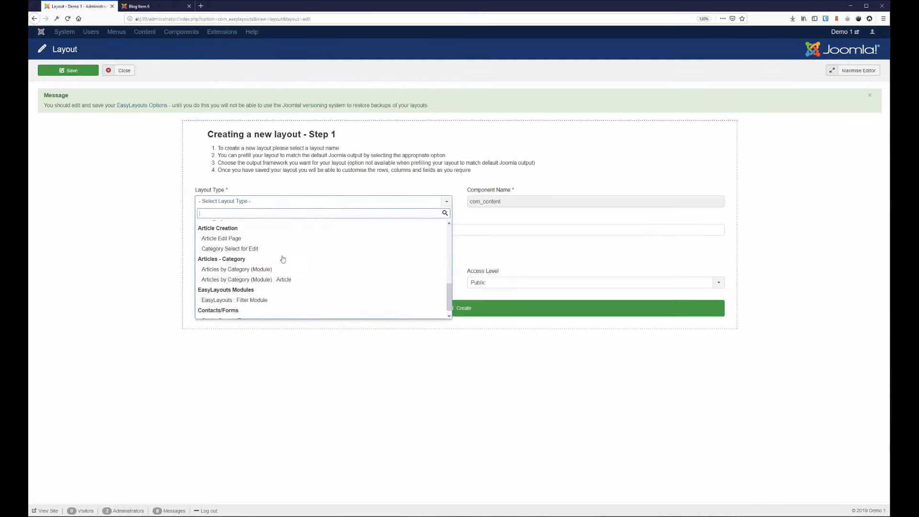
left_click(359, 241)
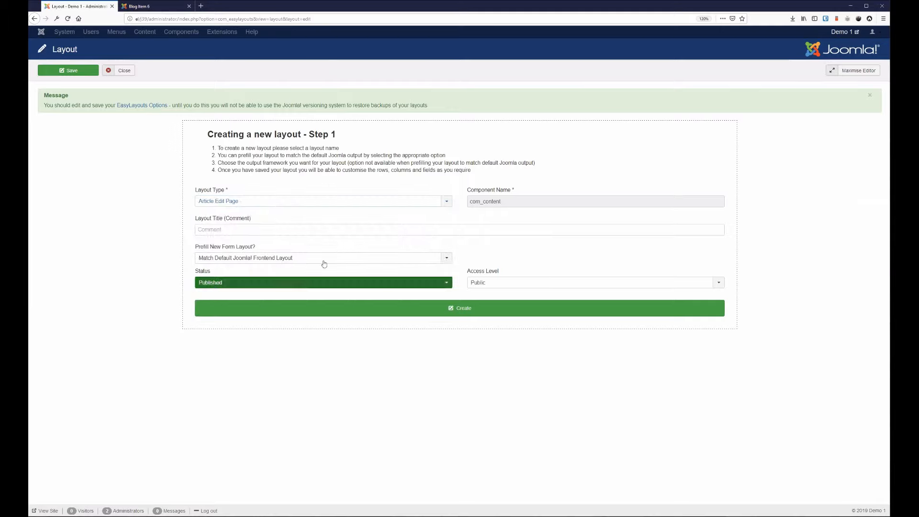
left_click(471, 311)
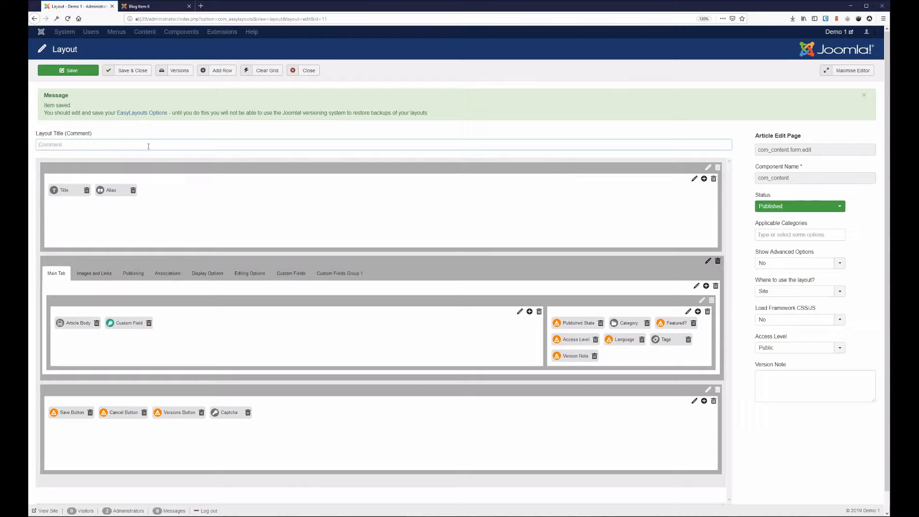
type("Article Edit Blog")
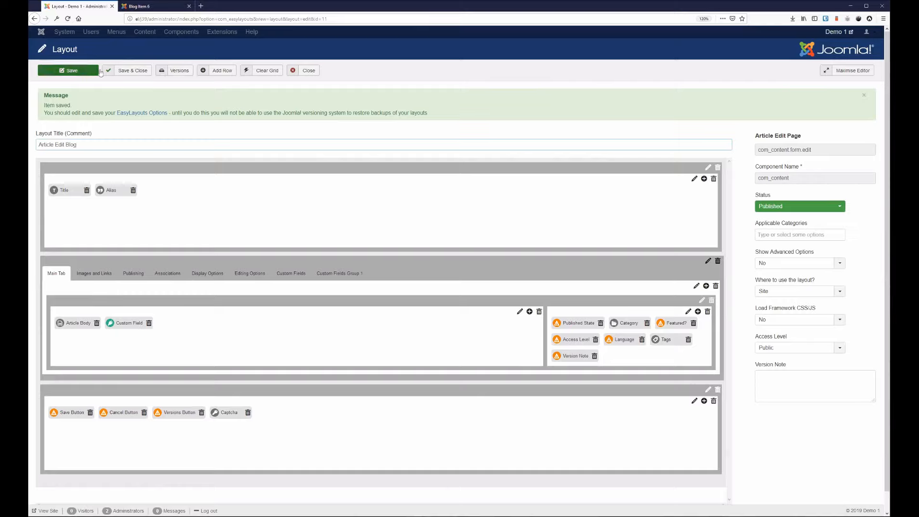
left_click(90, 72)
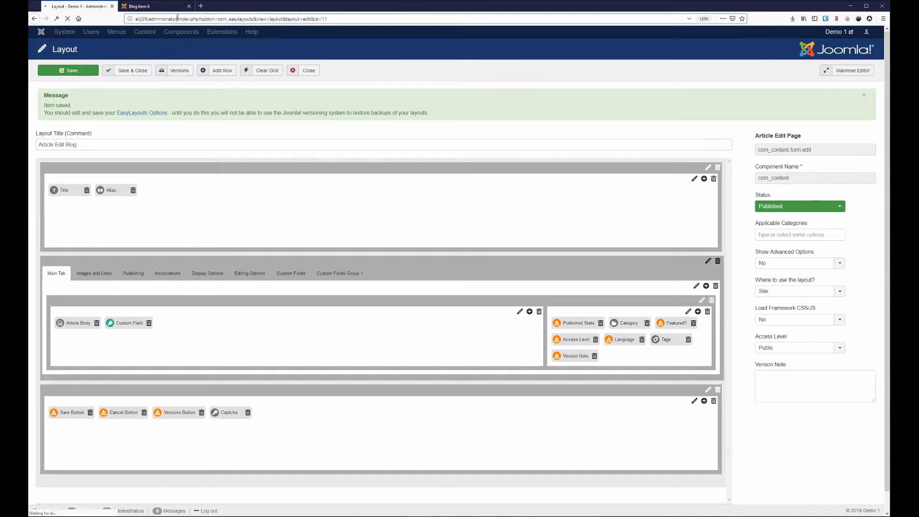
Open the administrator's Articles list (option=com_content&view=articles) in a new browser tab and return to the Article Edit Blog layout
left_click(200, 6)
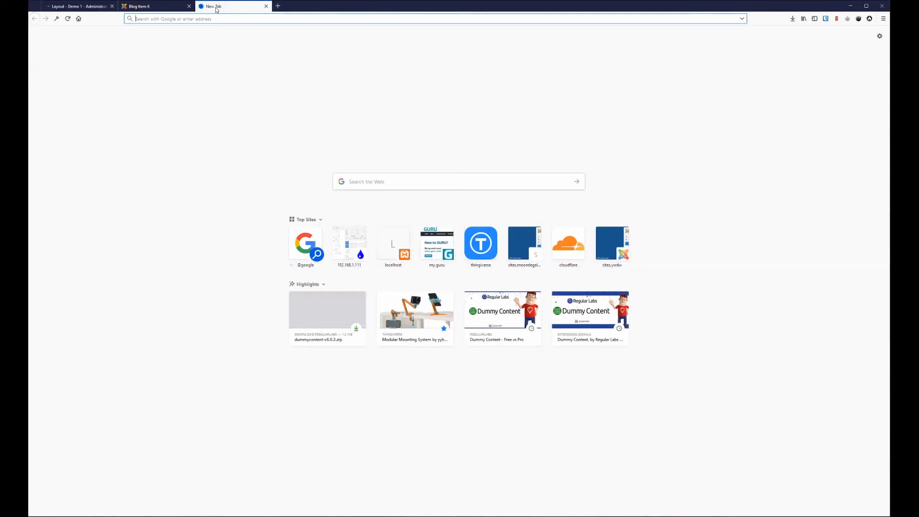
type("http://el/j39/administrator/index.php?option=com_easylayouts&view=layout&layout=edit&id=11")
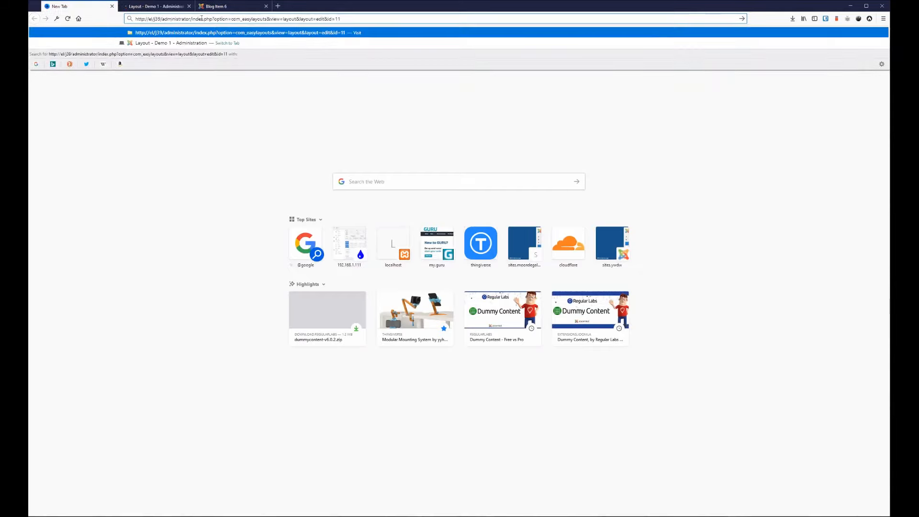
left_click_drag(242, 18, 548, 38)
type("content&view=articles")
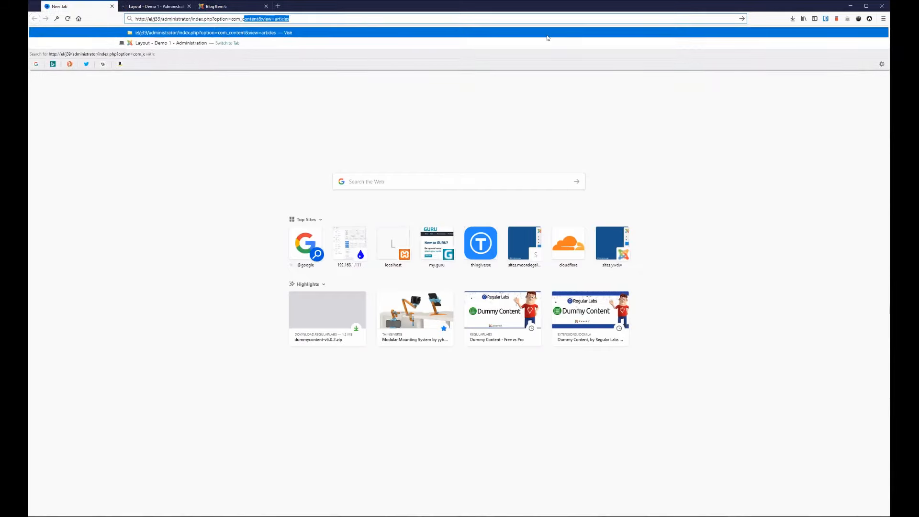
key("Return")
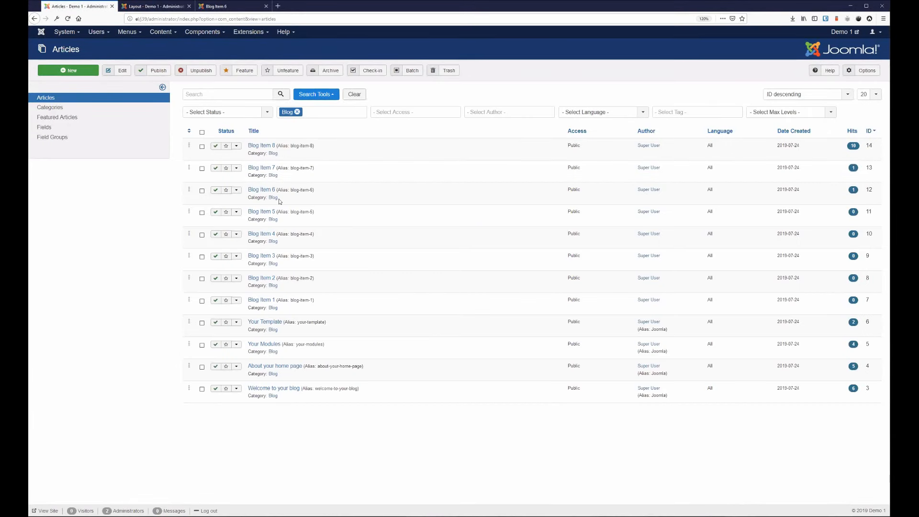
left_click(170, 7)
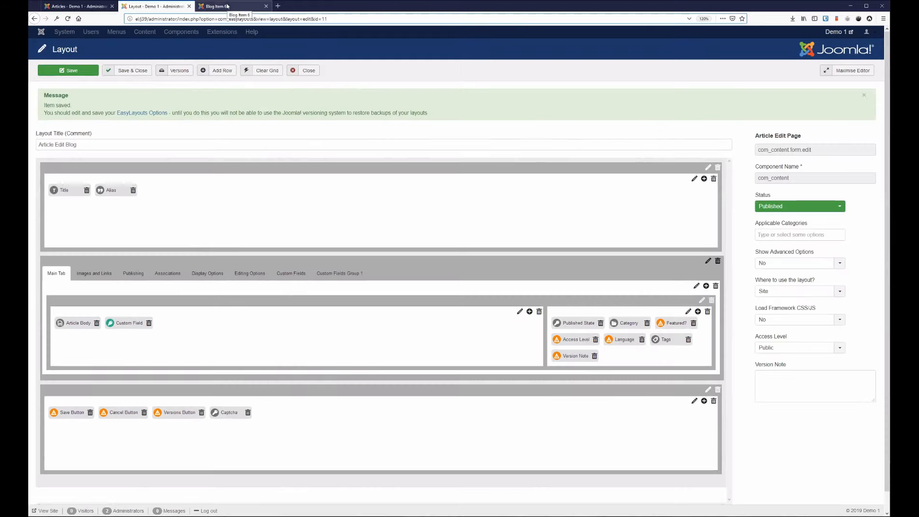
Start a new article from the administrator's Articles list and check its category choices, keeping Blog selected
left_click(79, 6)
left_click(82, 73)
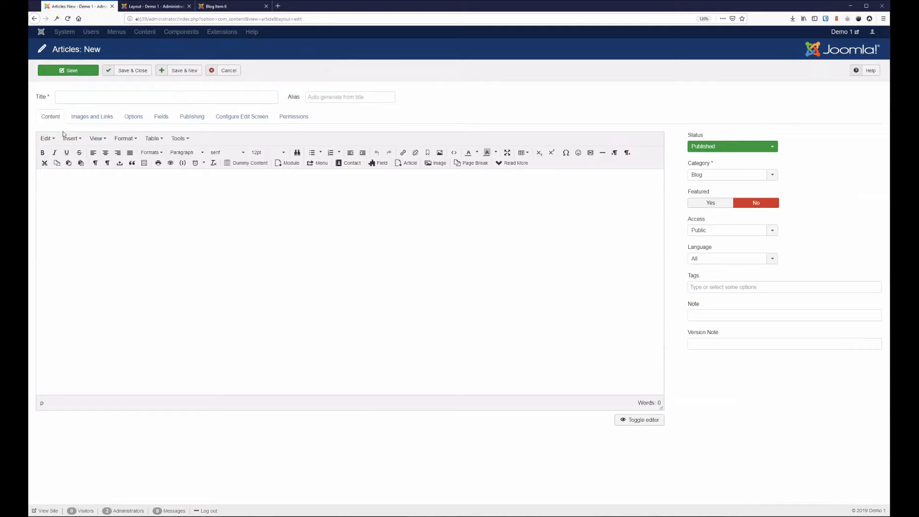
left_click(723, 175)
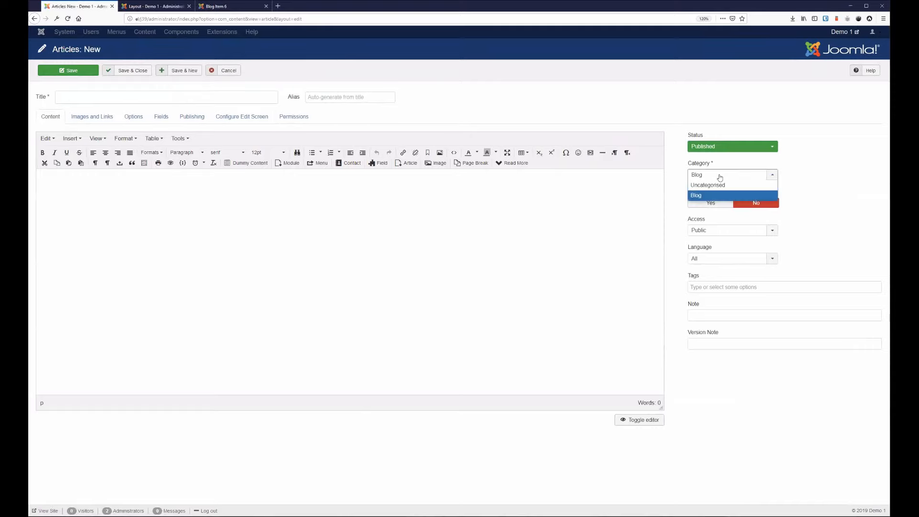
left_click(704, 183)
Return to the Article Edit Blog layout, set its applicable category to Blog, and save it
left_click(148, 8)
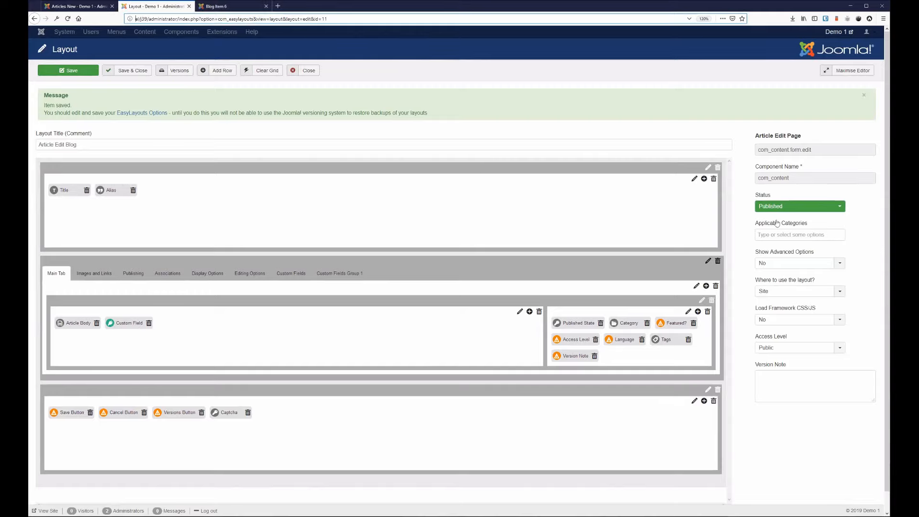
left_click(800, 235)
left_click(774, 257)
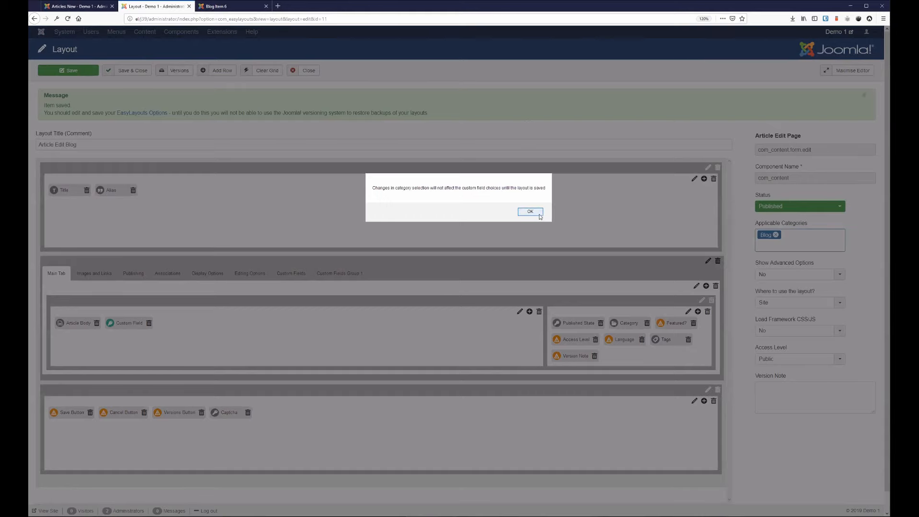
left_click(539, 216)
left_click(70, 71)
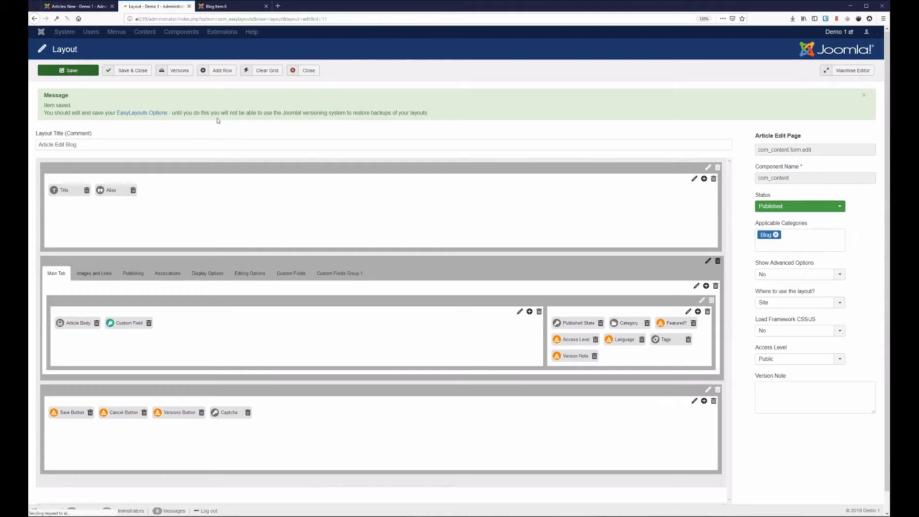
Look at the new article form, and review the Title field's description and the applicable category choices in the layout
left_click(76, 6)
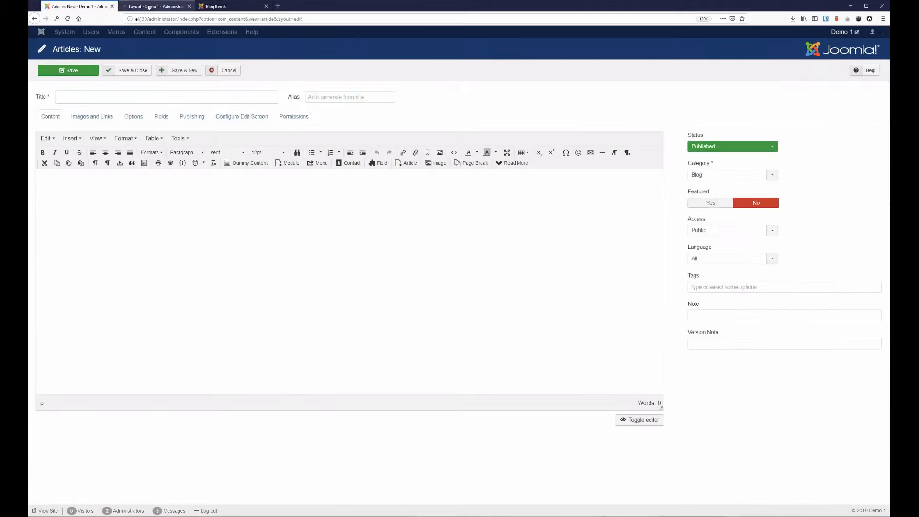
left_click(149, 7)
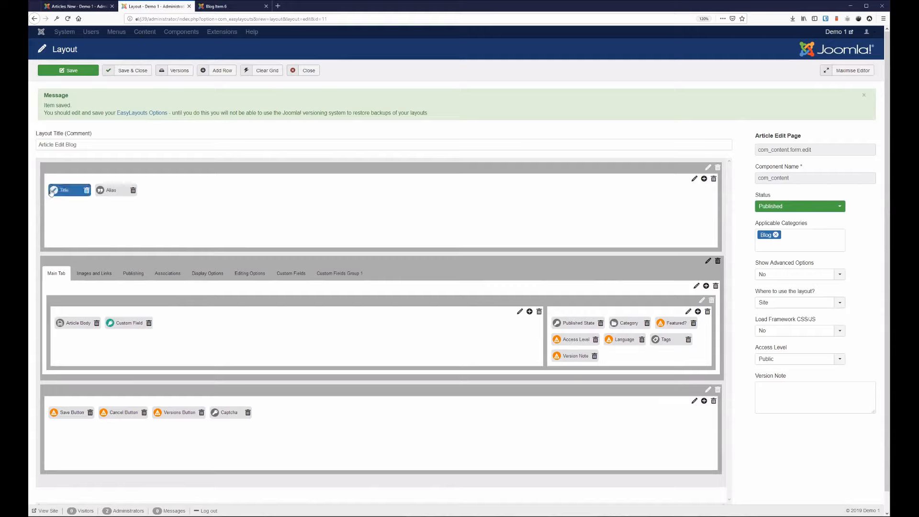
mouse_move(51, 191)
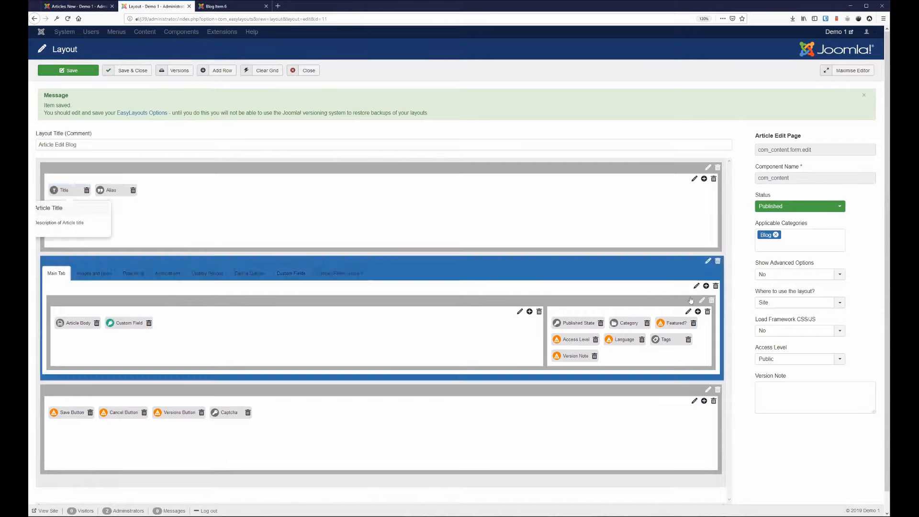
left_click(795, 240)
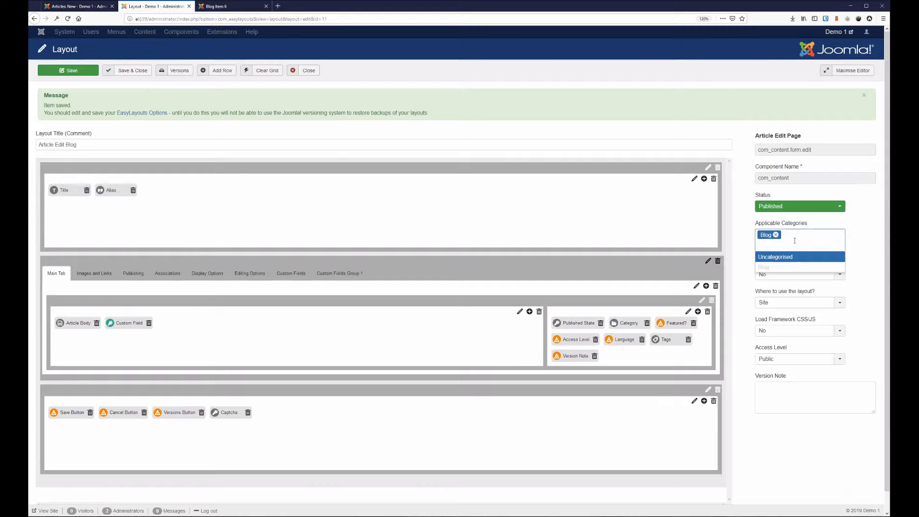
left_click(874, 212)
Inspect the Title field's label, field layout choices and conditional display settings in the layout, and close them without saving
scroll(825, 256, "down", 1)
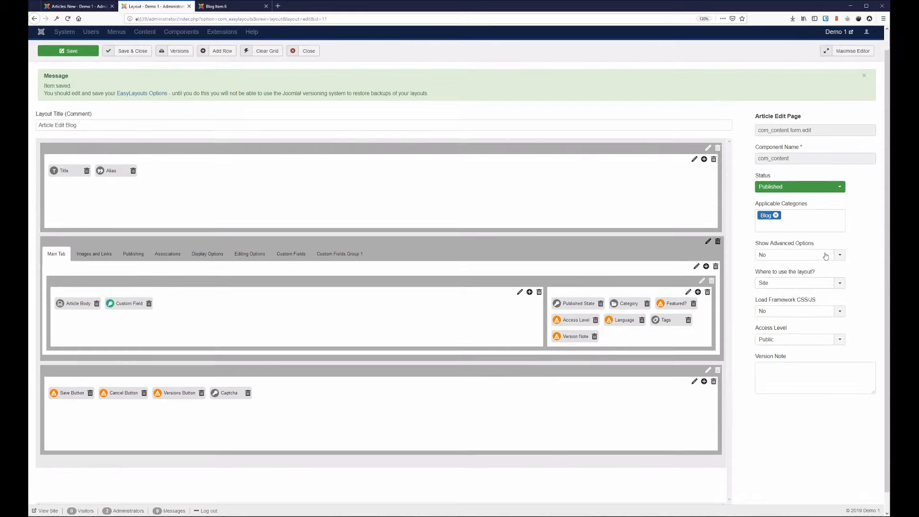
left_click(54, 171)
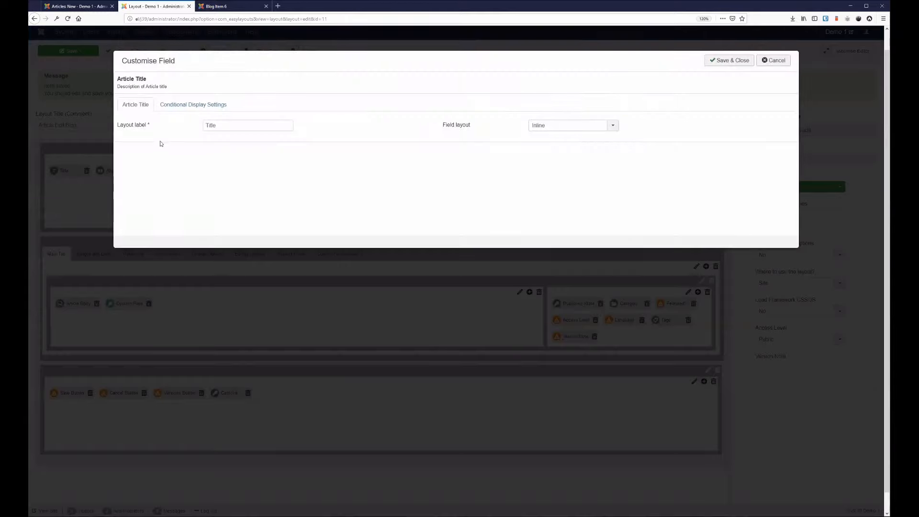
left_click(596, 124)
left_click(578, 123)
left_click(219, 103)
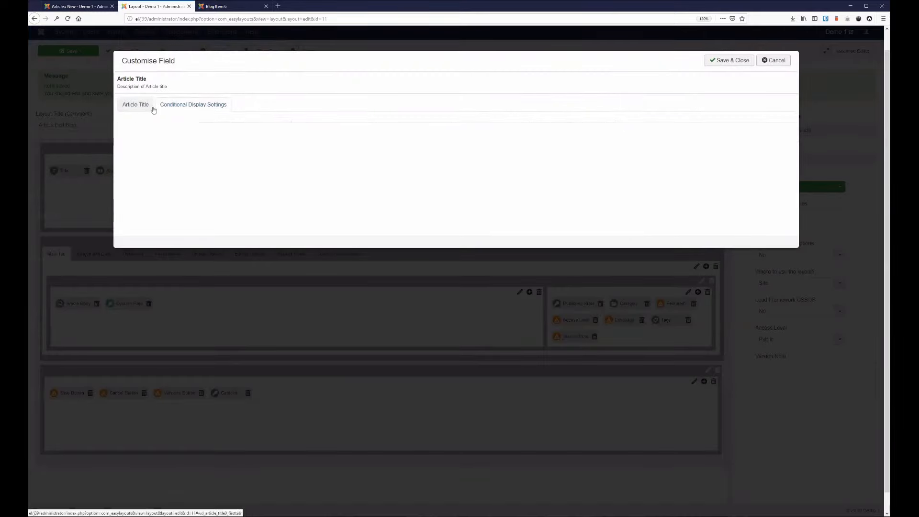
left_click(143, 106)
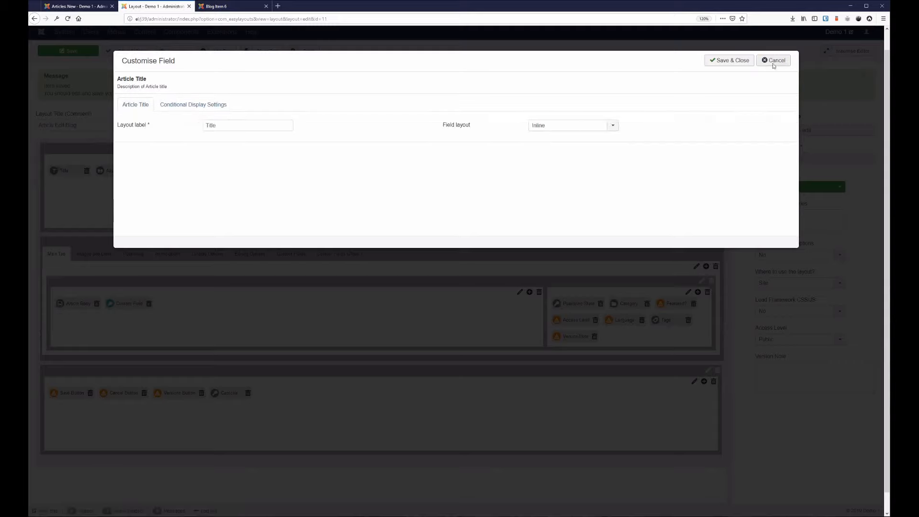
left_click(221, 106)
left_click(149, 104)
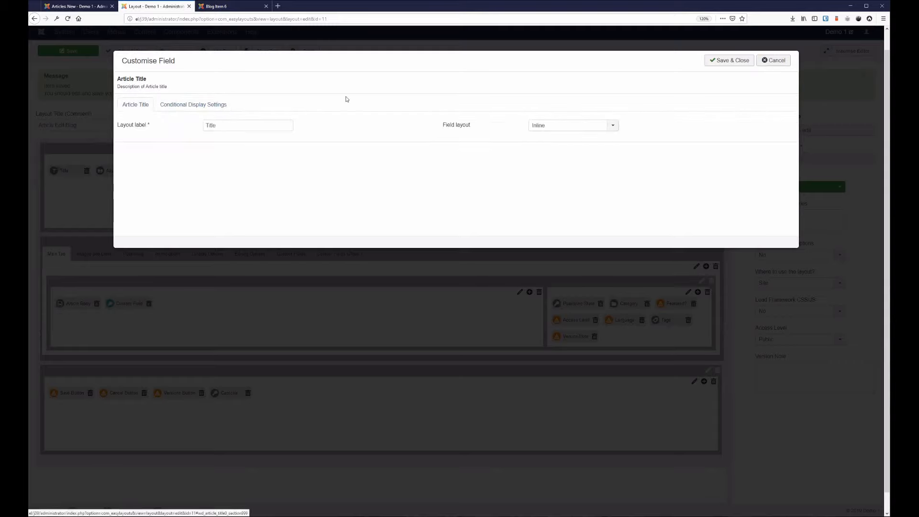
left_click(776, 61)
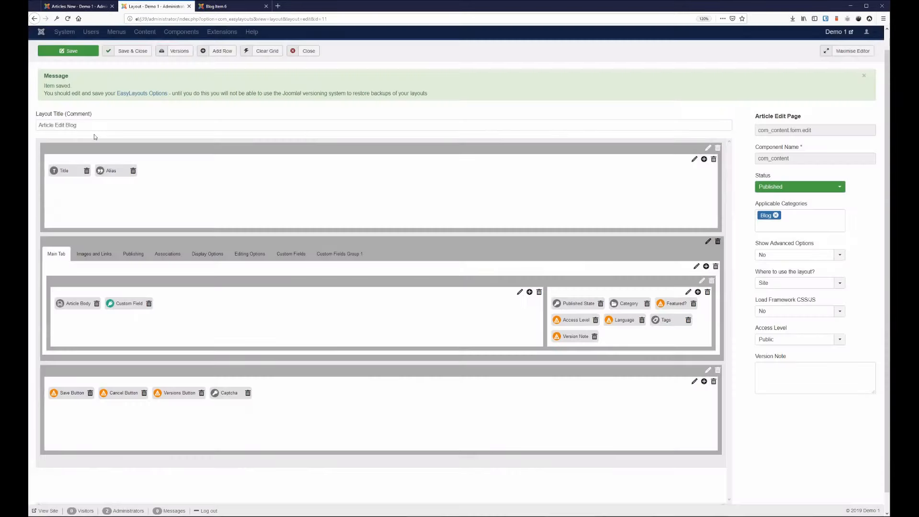
Enable the layout's advanced options, append "Please do not have long titles, max 100 chars" to the top HTML wrapper, and save
left_click(803, 256)
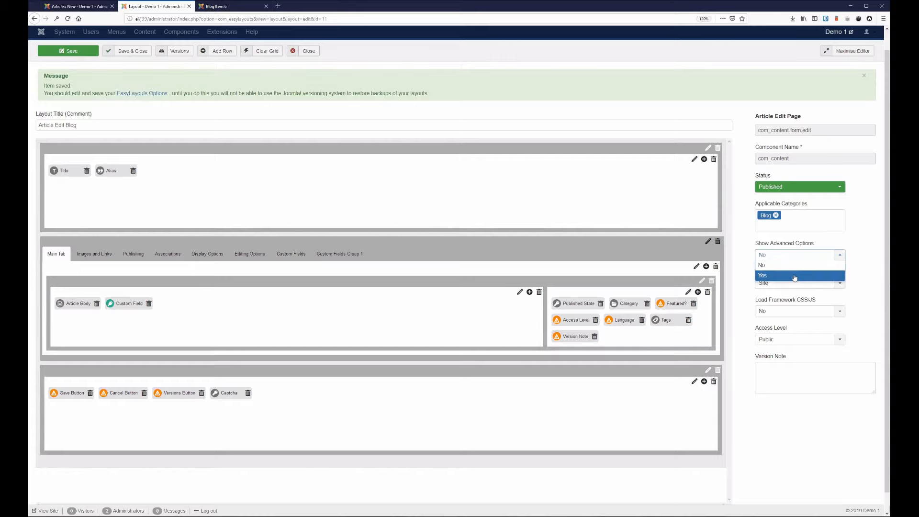
left_click(794, 277)
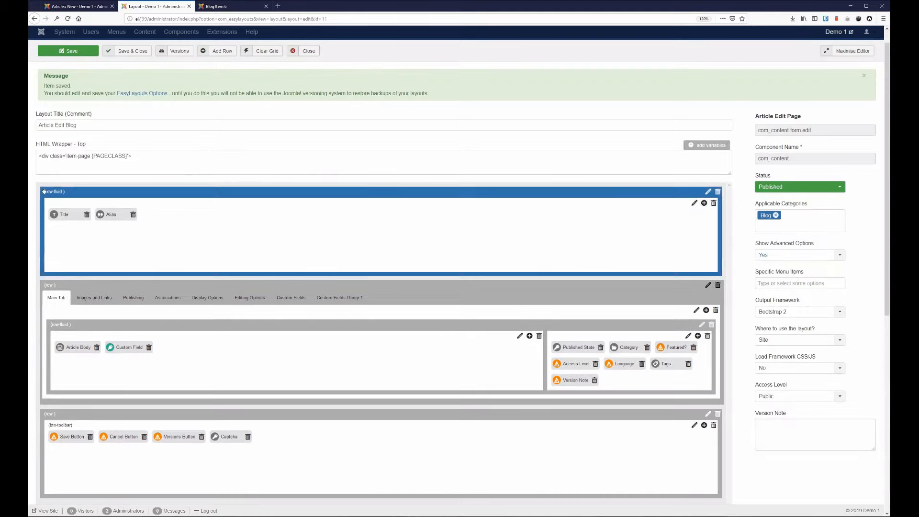
left_click(120, 172)
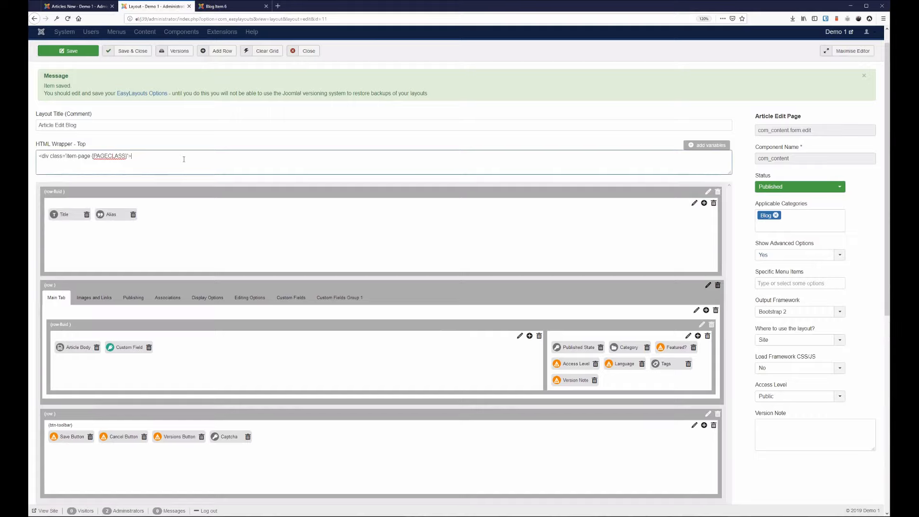
type("<")
key("BackSpace")
type("Please do not have long titles")
key("BackSpace")
type(", max 100 chars")
left_click(87, 54)
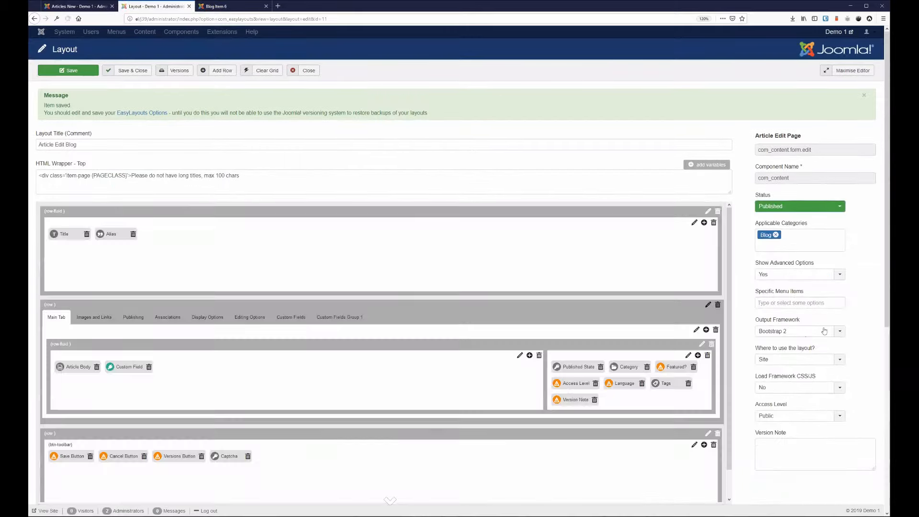
Set where to use the layout to Administrator and save the layout
scroll(806, 306, "down", 2)
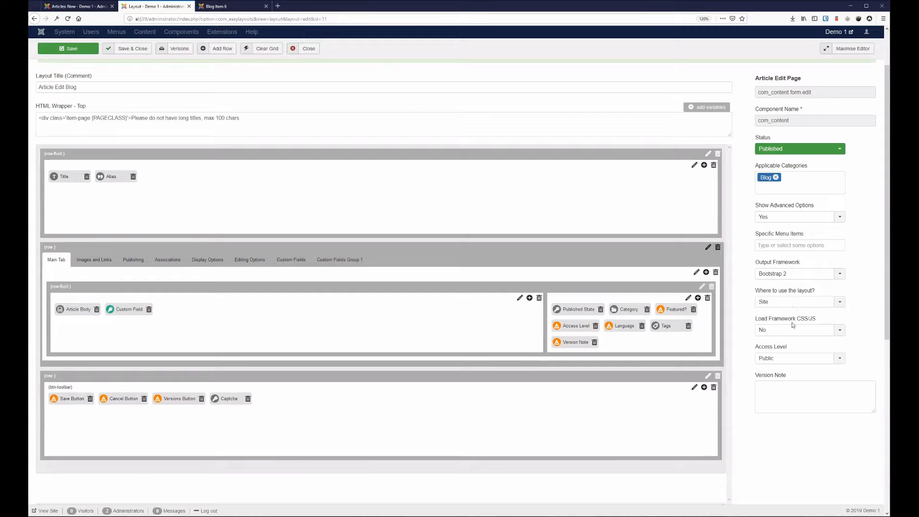
left_click(786, 302)
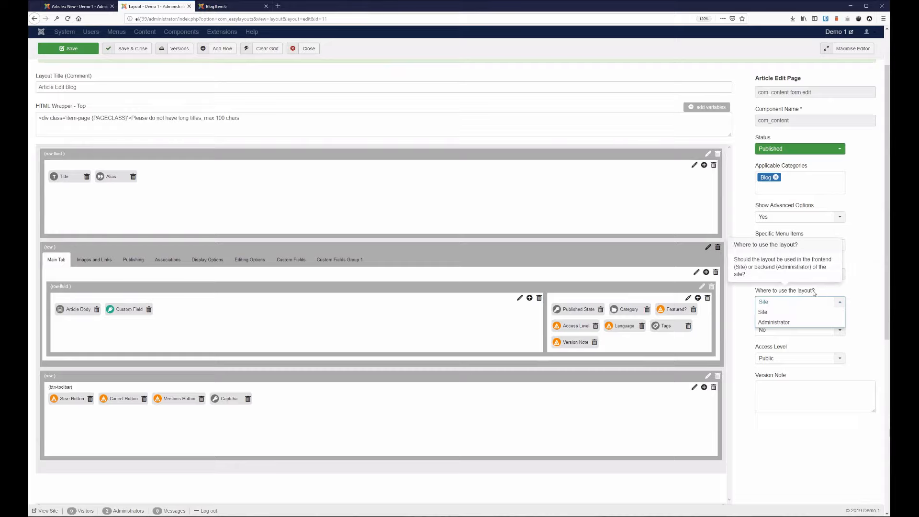
left_click(801, 323)
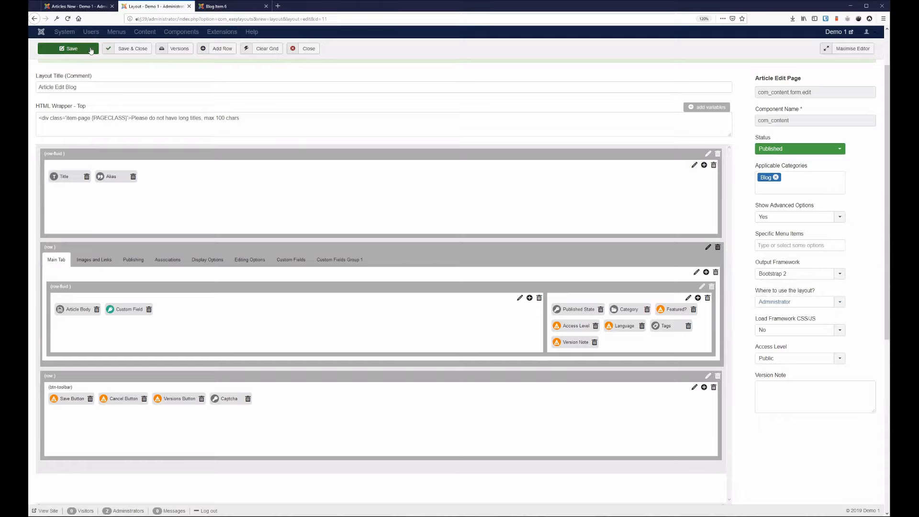
left_click(89, 50)
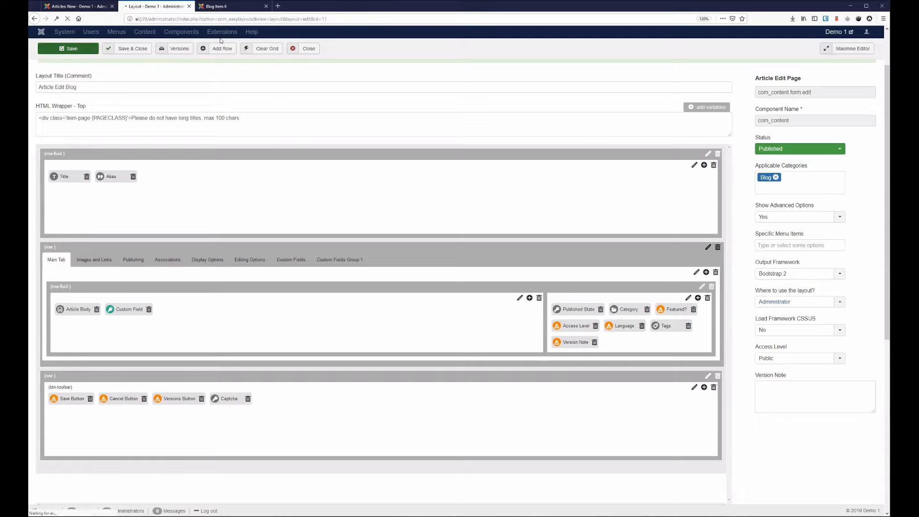
Return to the new article form in the administrator and reload it to check the saved layout
left_click(93, 9)
left_click(135, 7)
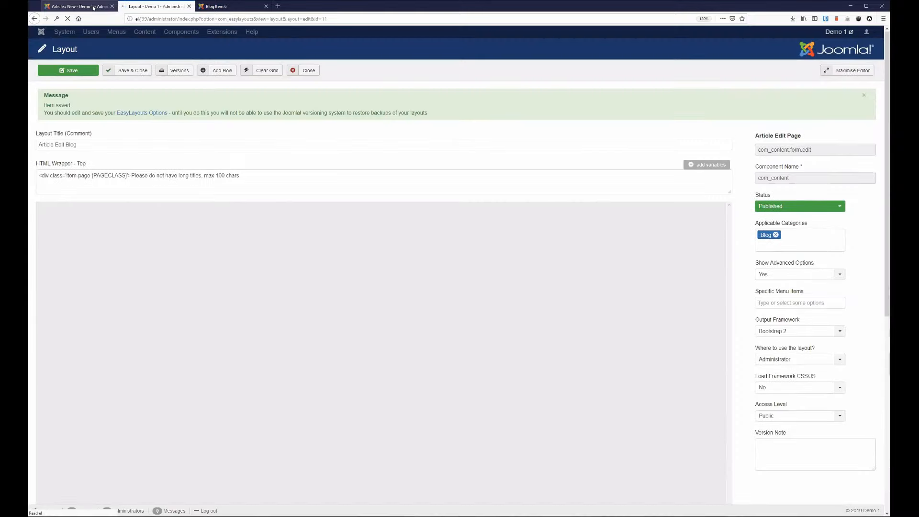
left_click(93, 7)
left_click(68, 20)
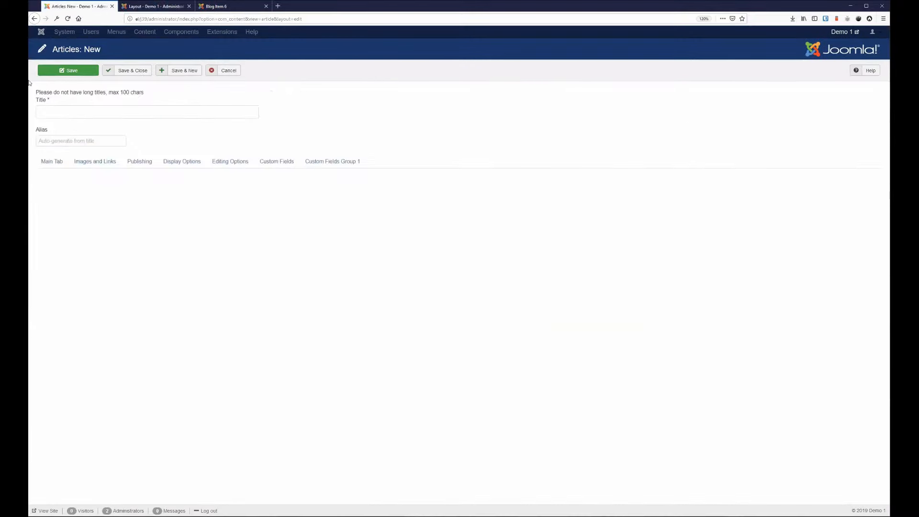
Examine the new article form's title hint and its Main Tab, Images and Links, Publishing and Display Options sections
mouse_move(40, 92)
left_mouse_down()
mouse_move(171, 99)
mouse_move(53, 100)
left_mouse_up()
double_click(99, 92)
left_click(51, 165)
left_click(92, 162)
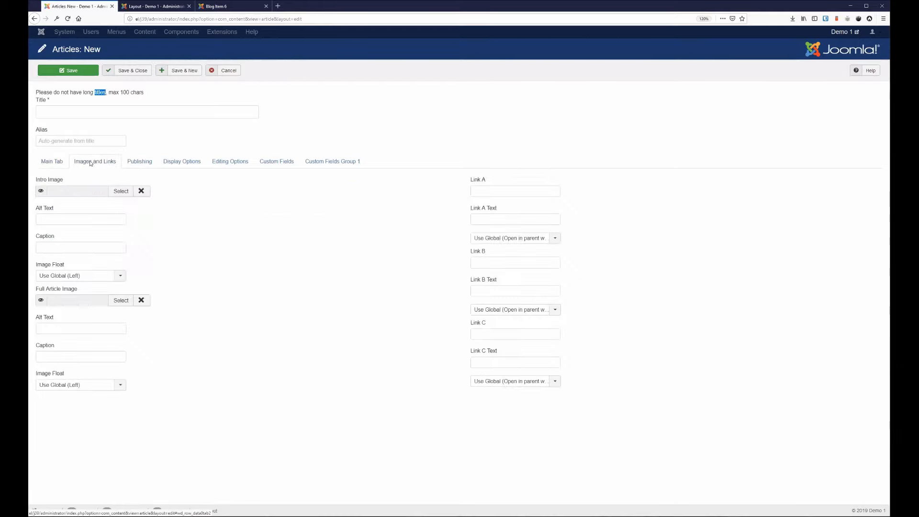
left_click(138, 162)
left_click(196, 163)
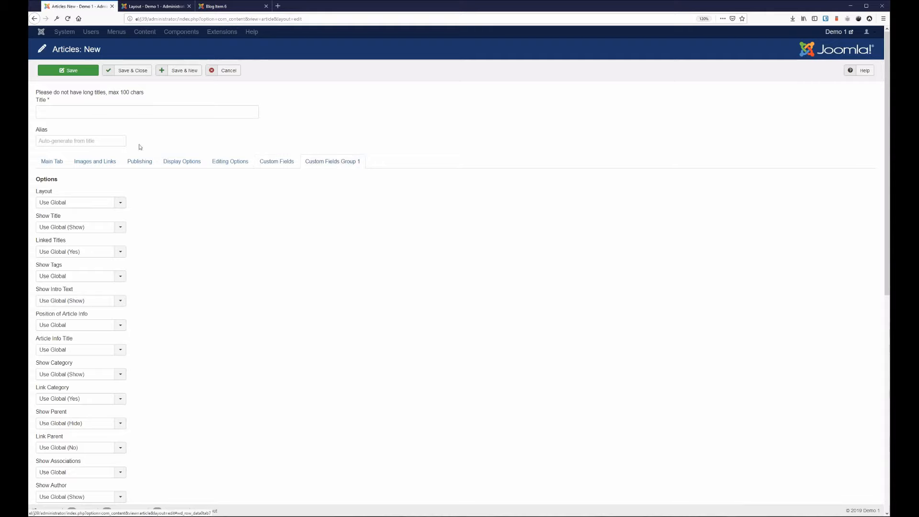
left_click(88, 163)
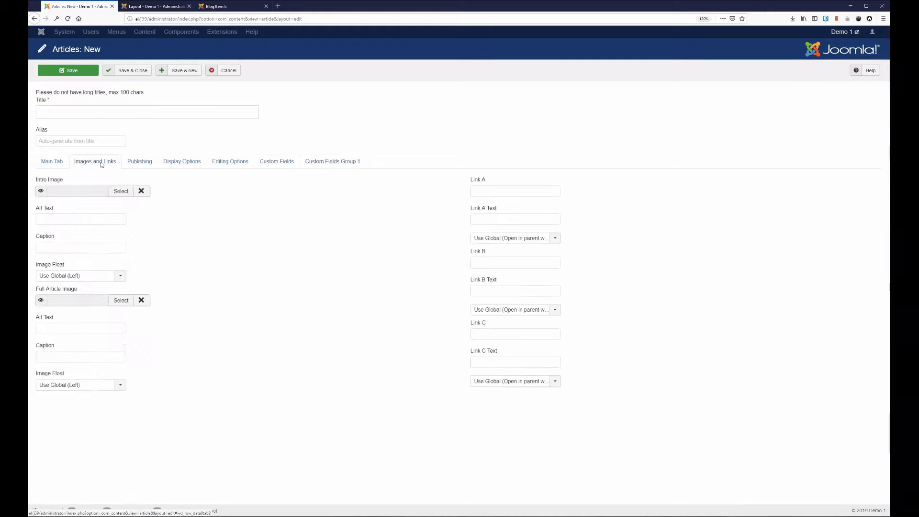
left_click(47, 163)
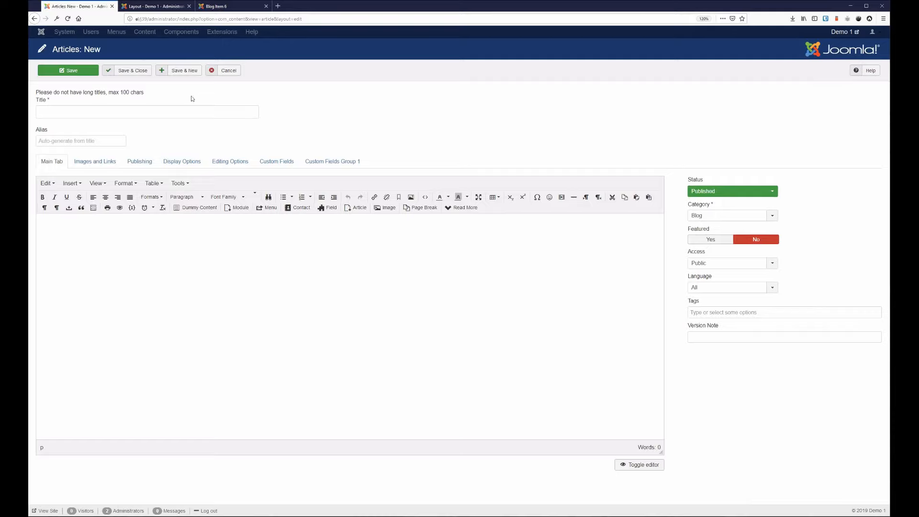
Set the new article's category to Uncategorised
left_click(700, 220)
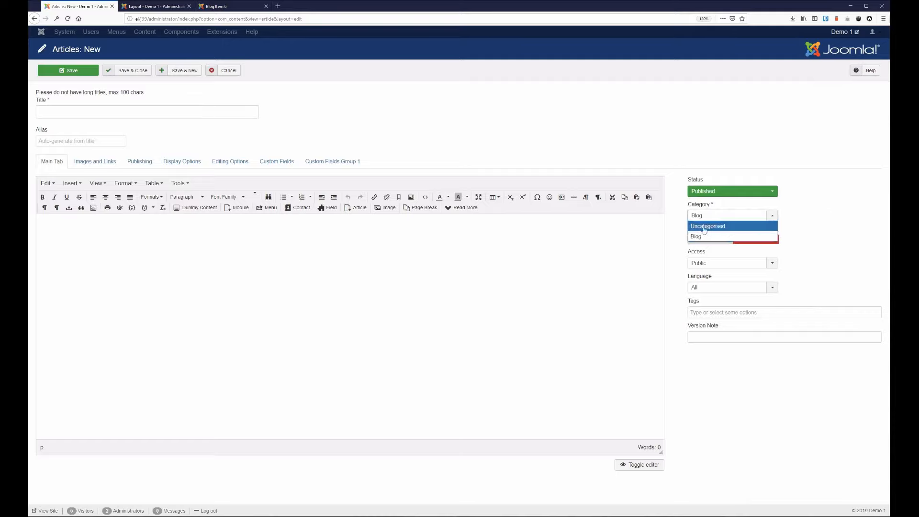
left_click(699, 225)
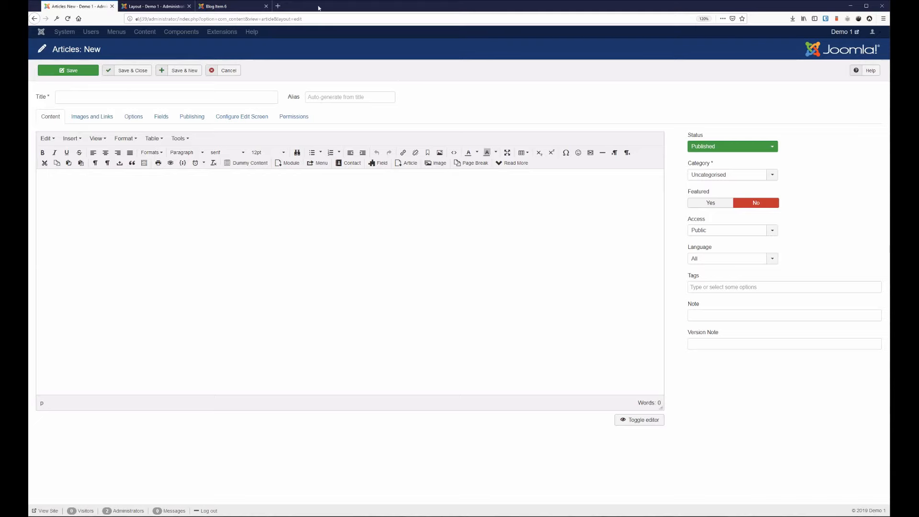
Review the access level choices of the Article Edit Blog layout and close the layout to return to the layouts list
left_click(178, 7)
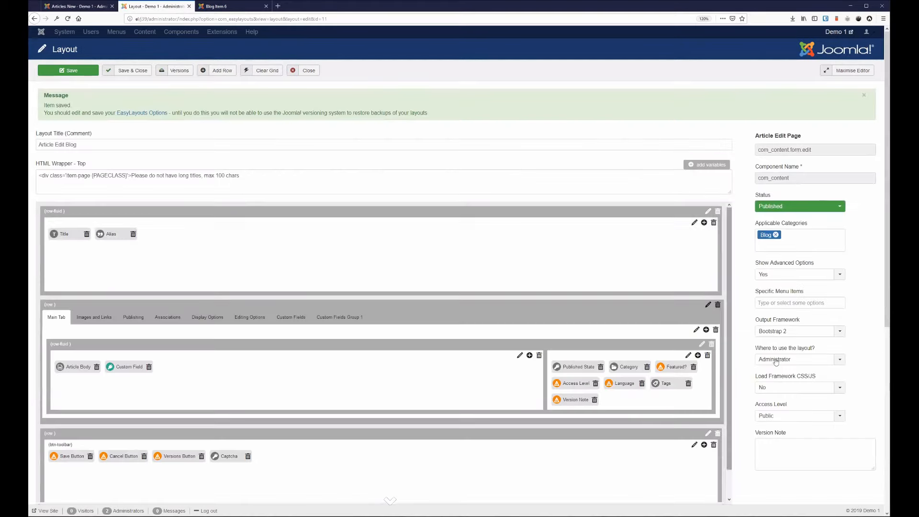
left_click(795, 416)
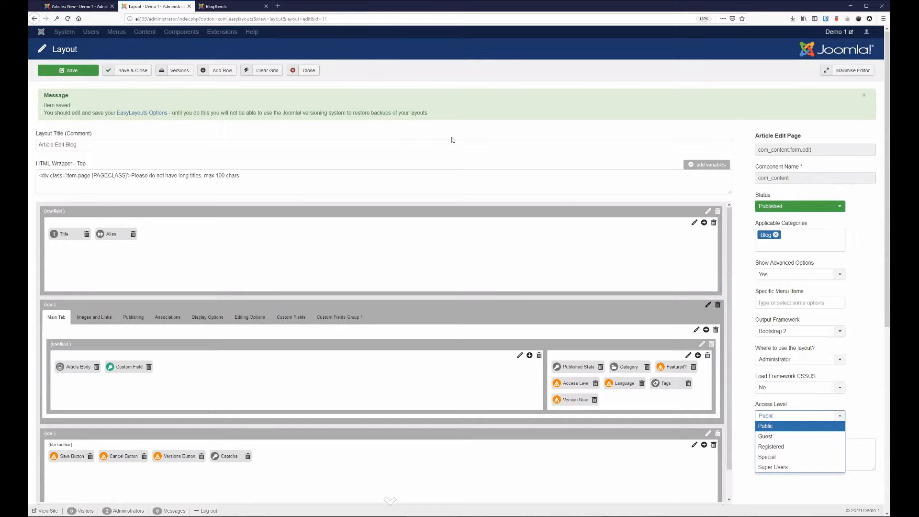
left_click(310, 70)
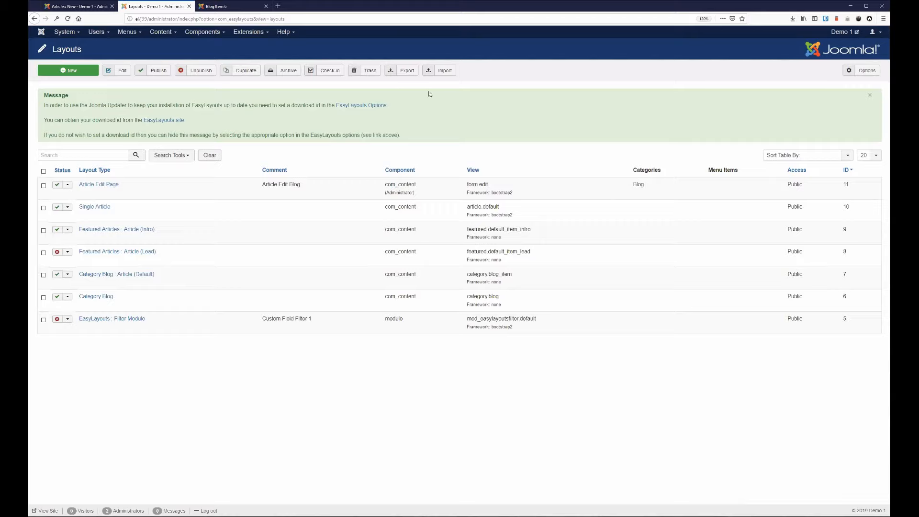
Export the Article Edit Page and Single Article layouts together and save them as layouts_2019_07_24.json
left_click(408, 73)
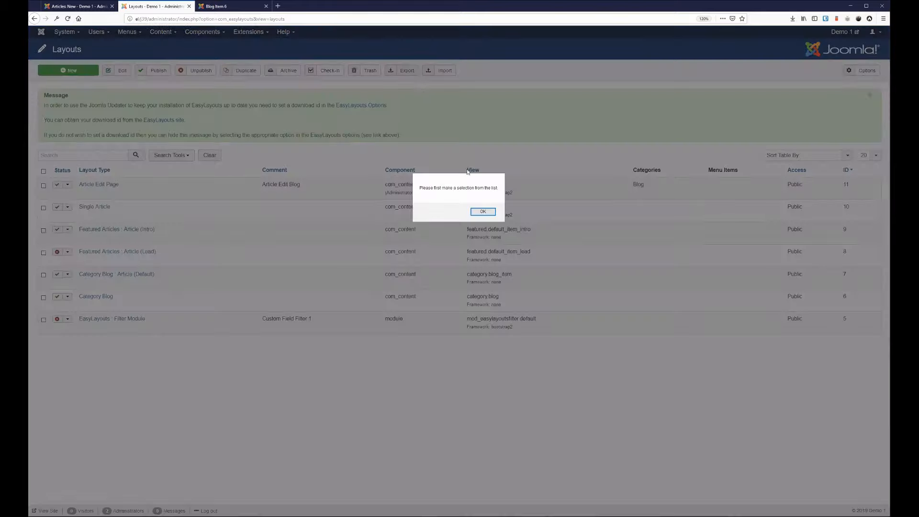
left_click(483, 212)
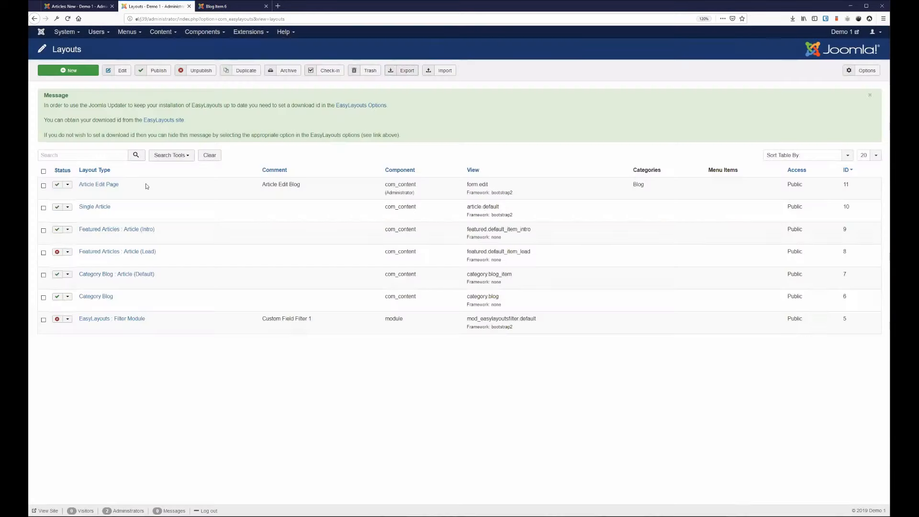
left_click(43, 186)
left_click(43, 209)
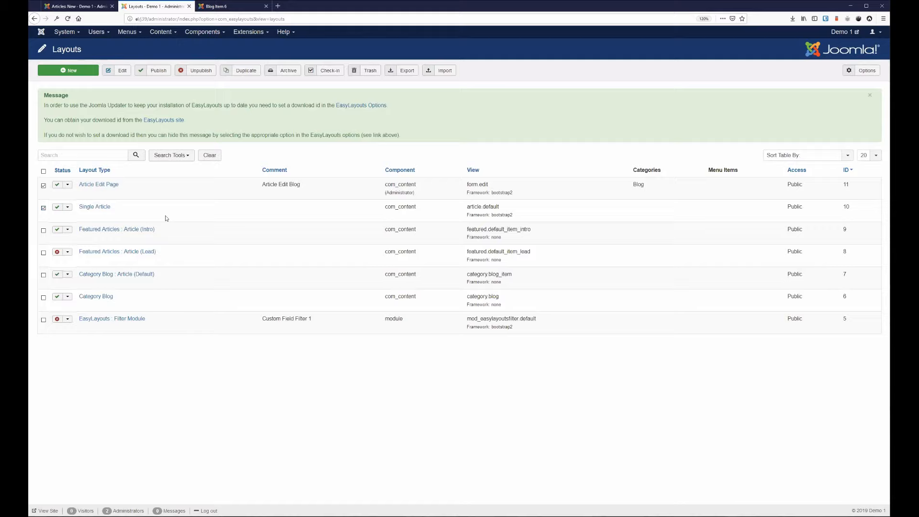
left_click(406, 74)
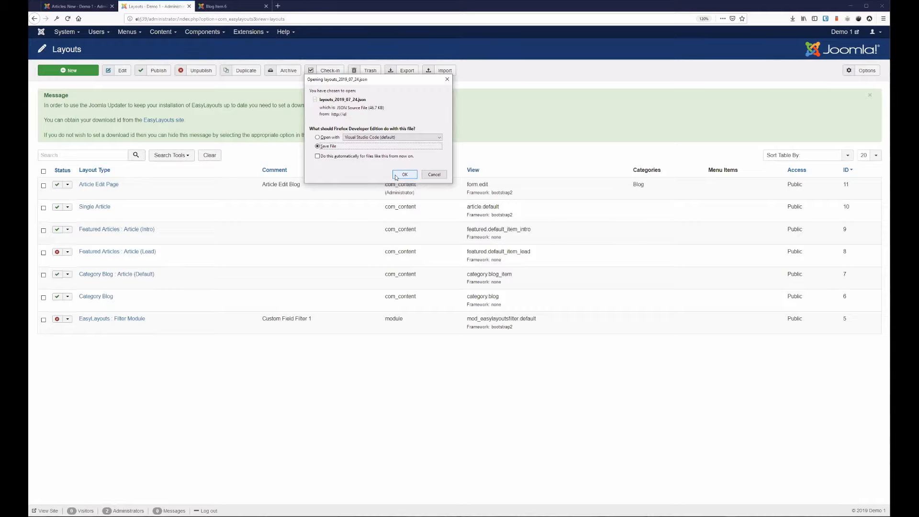
left_click(405, 175)
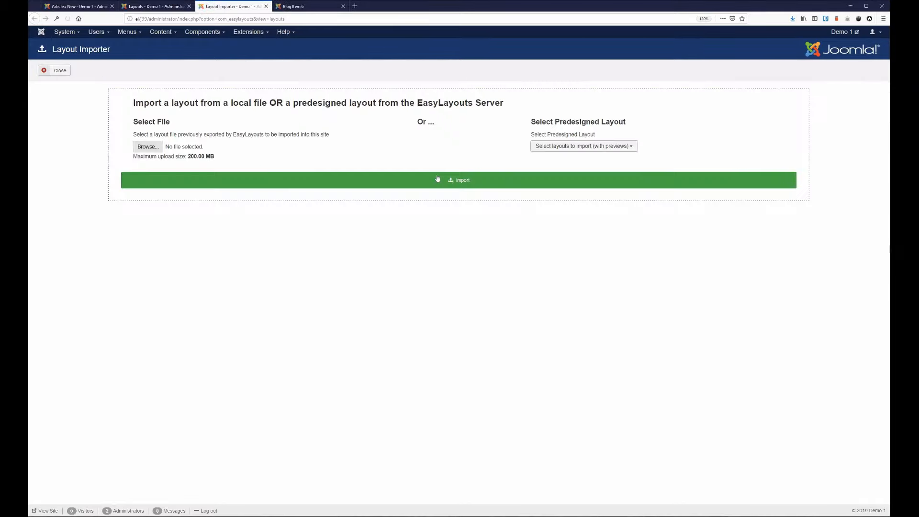
Import the layouts from the local file layouts_2019_07_24.json
left_click(148, 146)
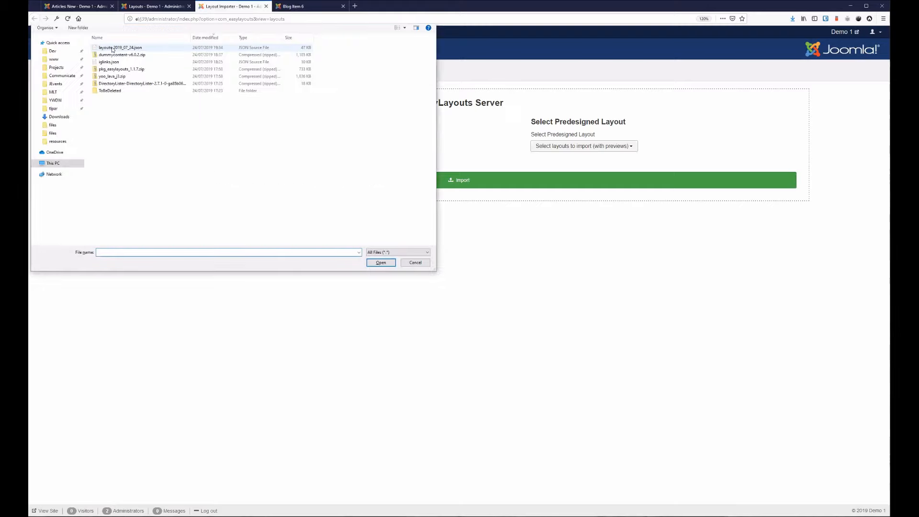
left_click(113, 49)
left_click(381, 262)
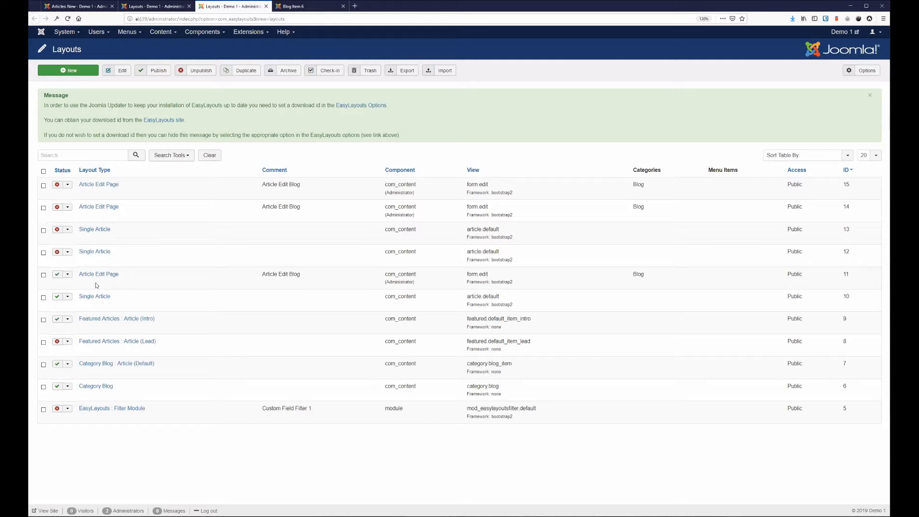
Publish the EasyLayouts Filter Module layout and review its custom field's output choices and match options
left_click(57, 408)
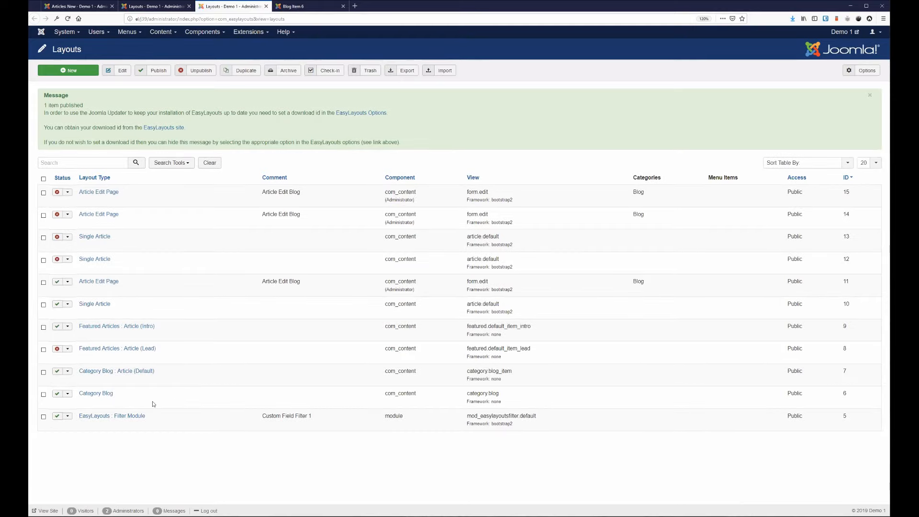
left_click(119, 416)
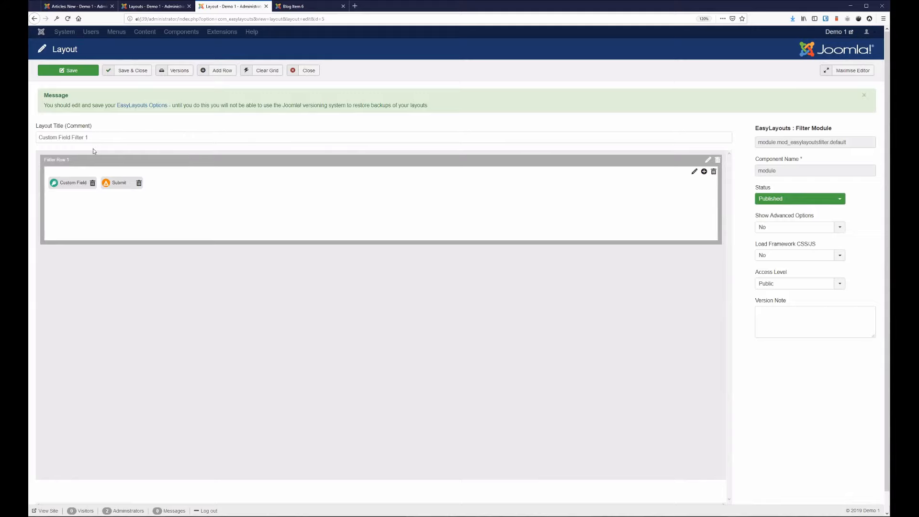
left_click(54, 183)
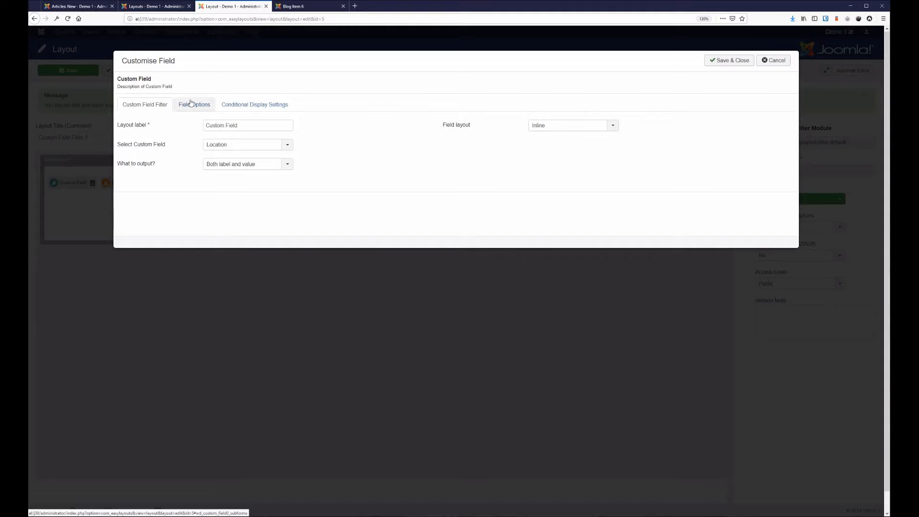
left_click(277, 170)
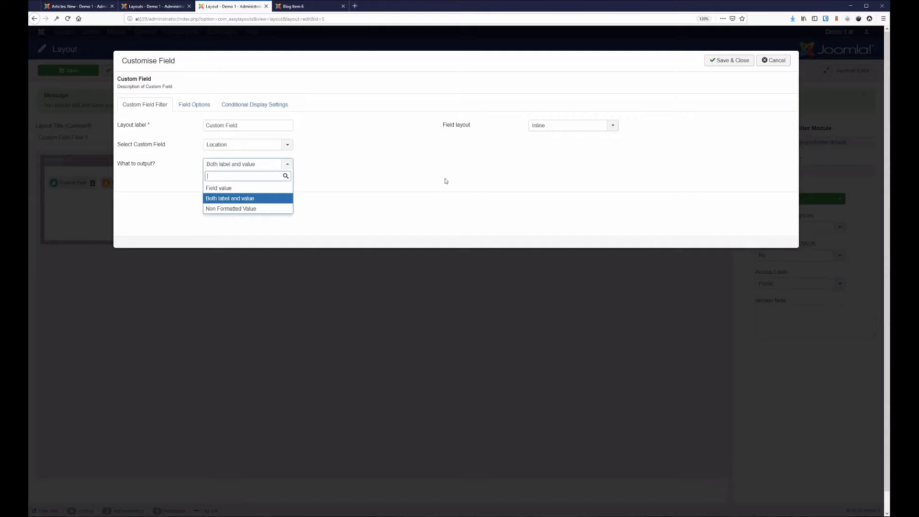
left_click(378, 161)
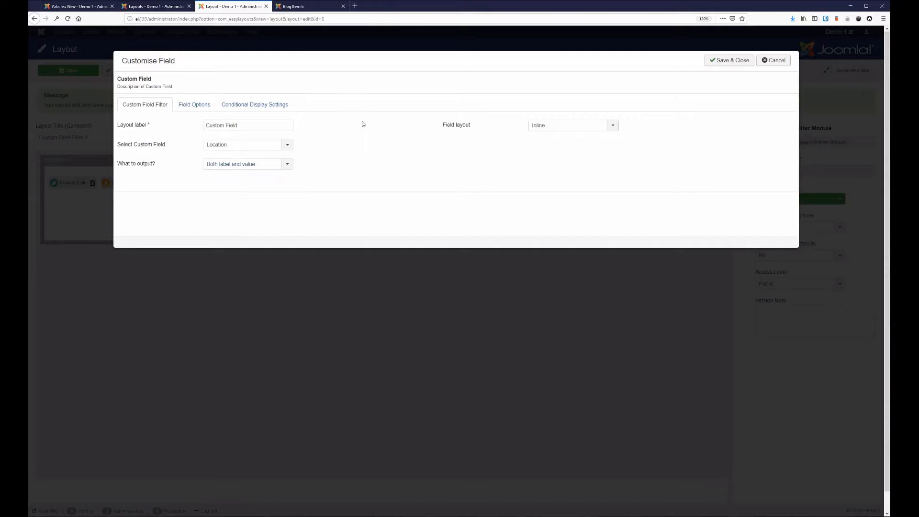
left_click(201, 104)
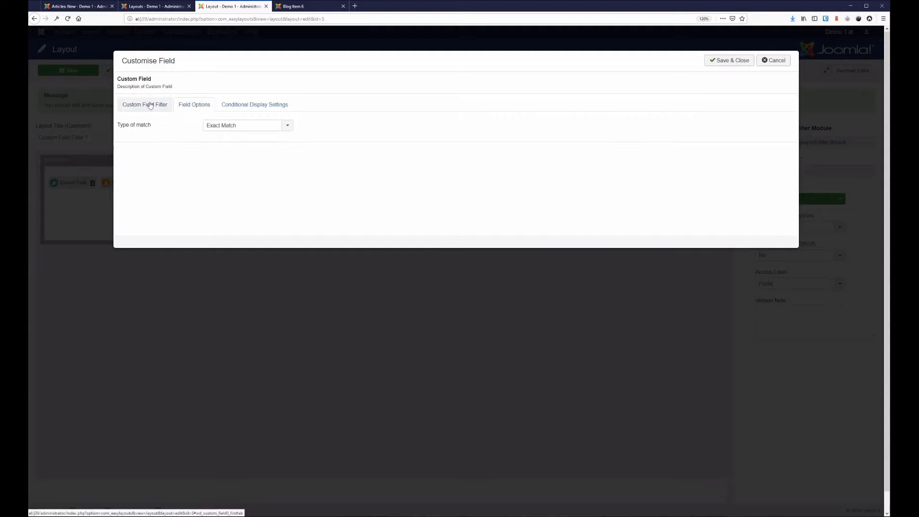
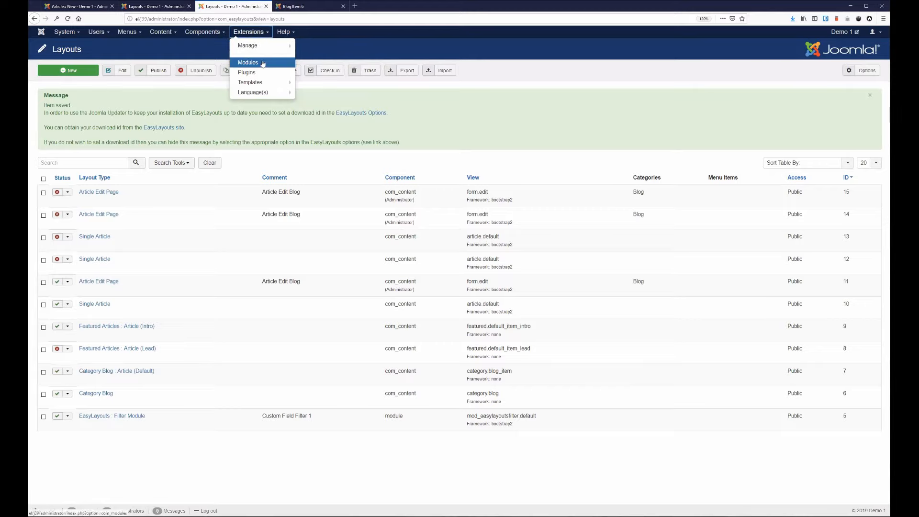
Search the site modules for "filt" and open the EasyLayouts - Content Filtering Module for editing
left_click(262, 63)
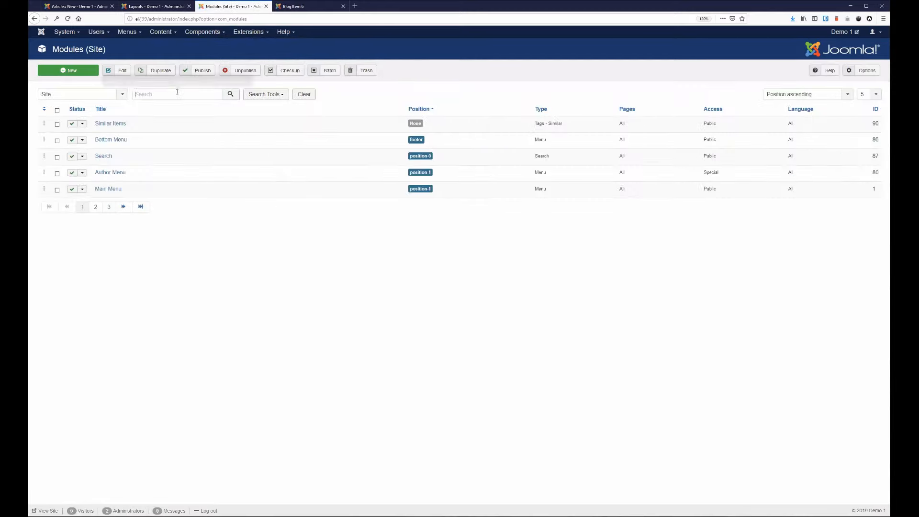
type("fi")
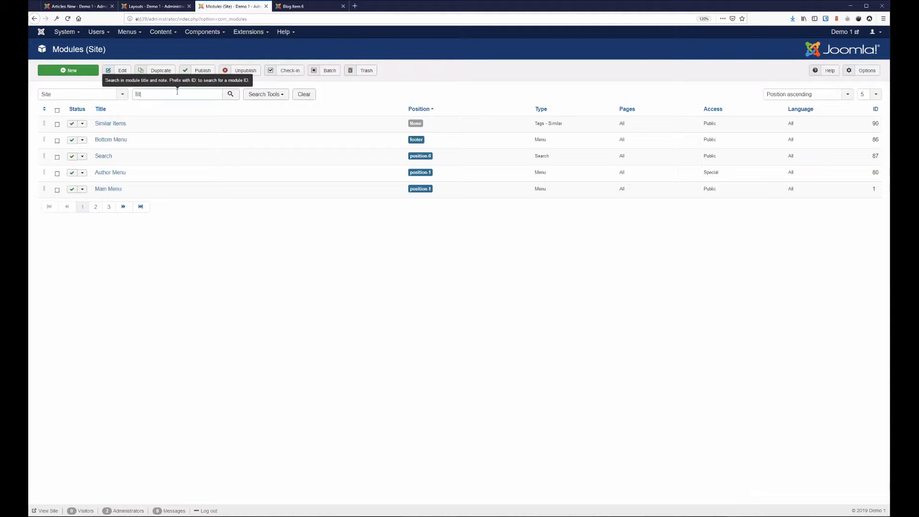
type("lt")
key("Return")
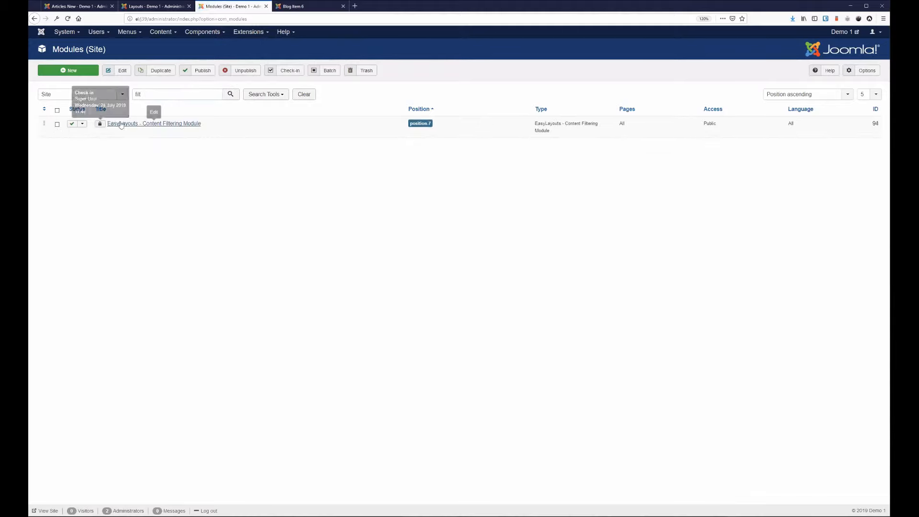
left_click(94, 74)
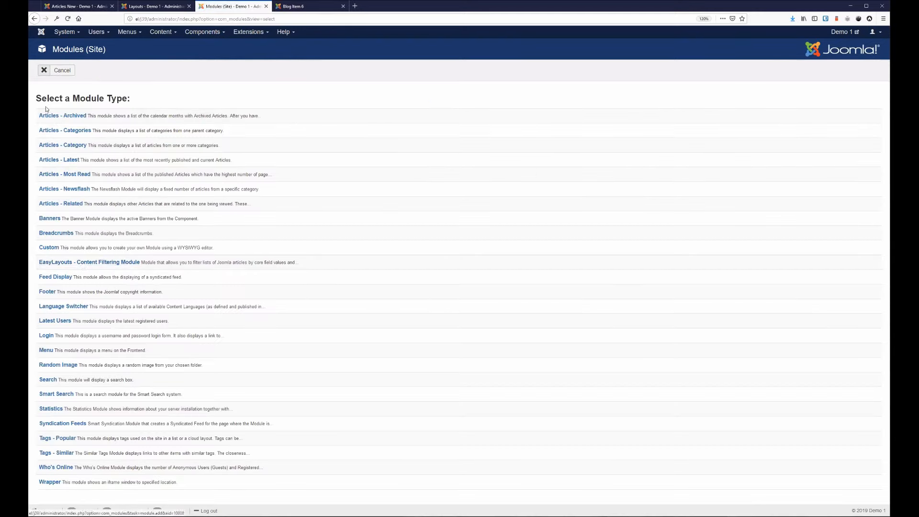
left_click(58, 70)
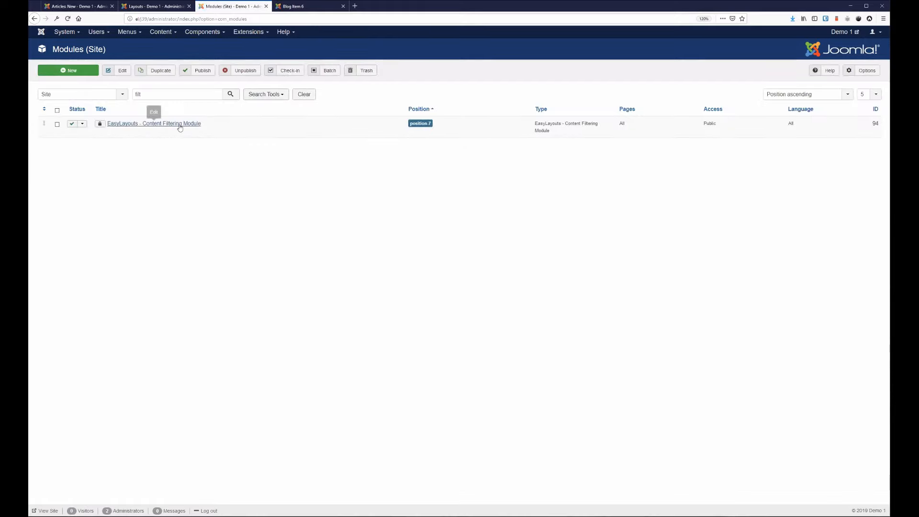
left_click(149, 124)
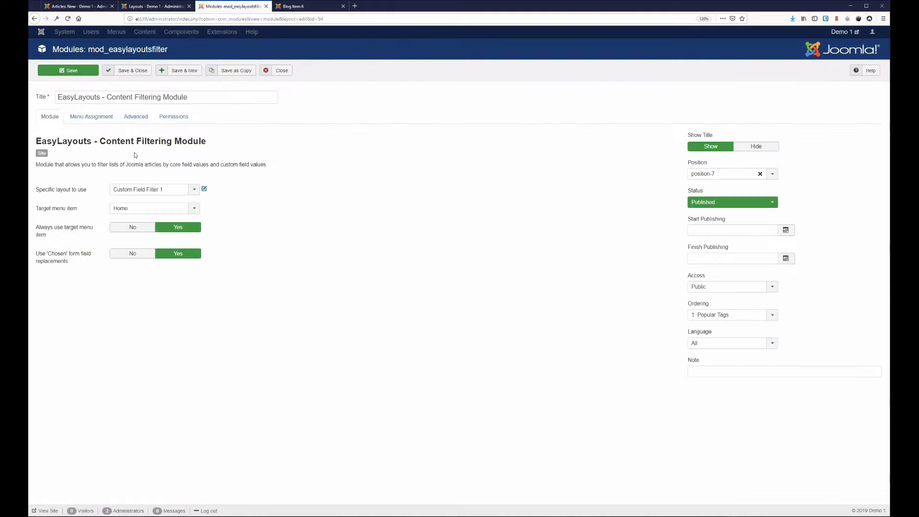
Choose Custom Field Filter 1 as the module's specific layout and check that layout in its own editor
left_click(152, 194)
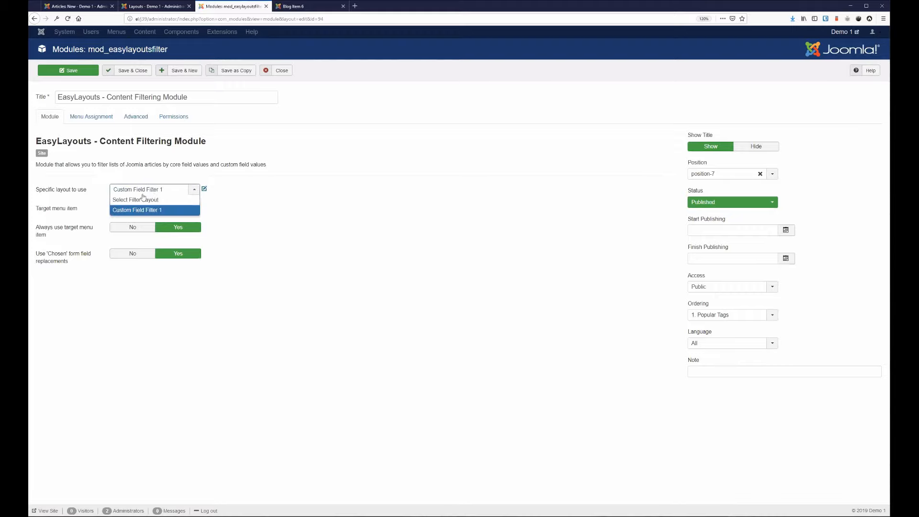
left_click(154, 210)
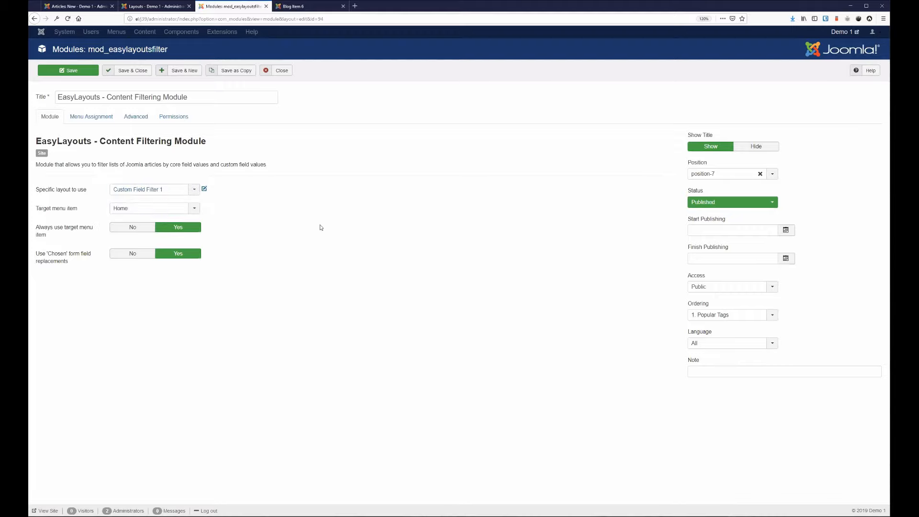
left_click(204, 189)
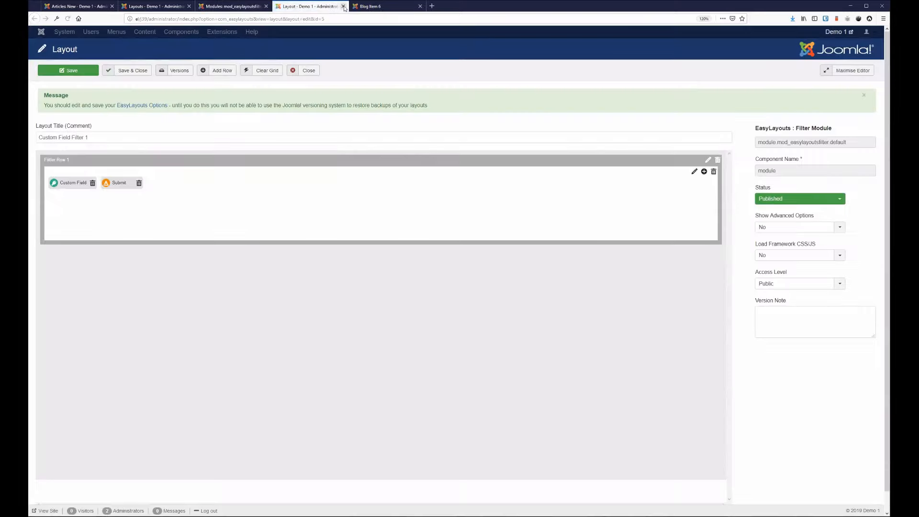
left_click(344, 7)
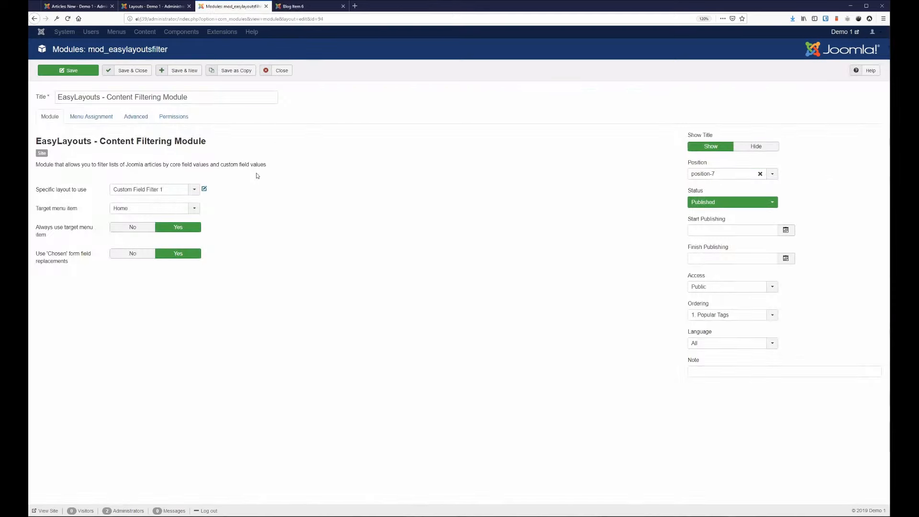
Review the available target menu items for the content filtering module without changing the selection
mouse_move(59, 212)
left_click(177, 216)
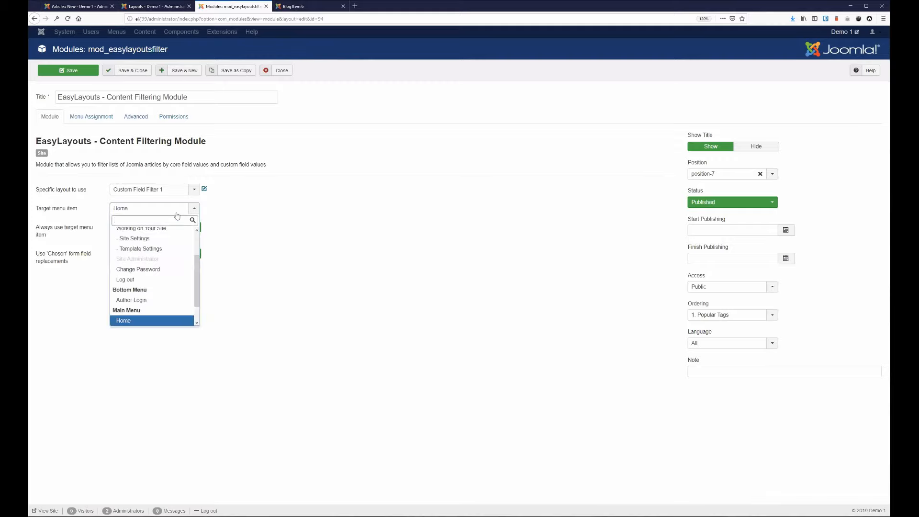
left_click(254, 299)
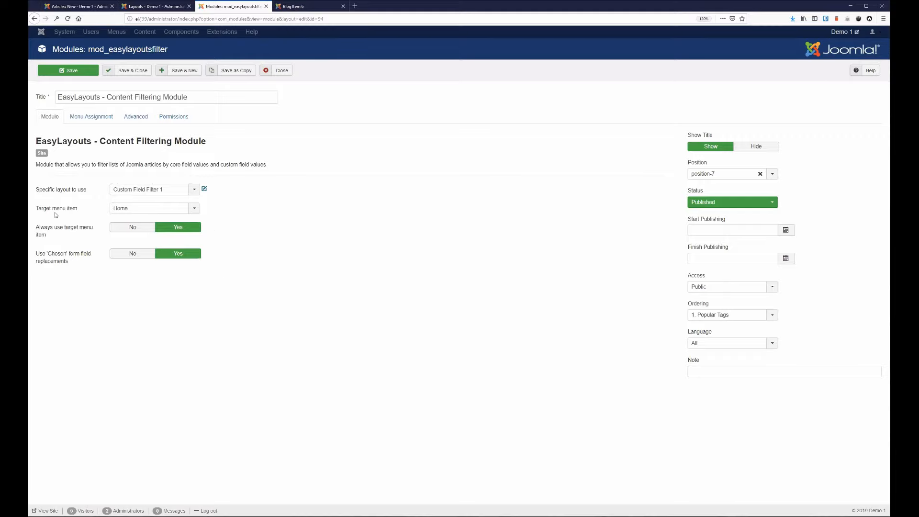
Save the content filtering module and reload the site's Blog Item 6 page
mouse_move(61, 233)
left_click(80, 76)
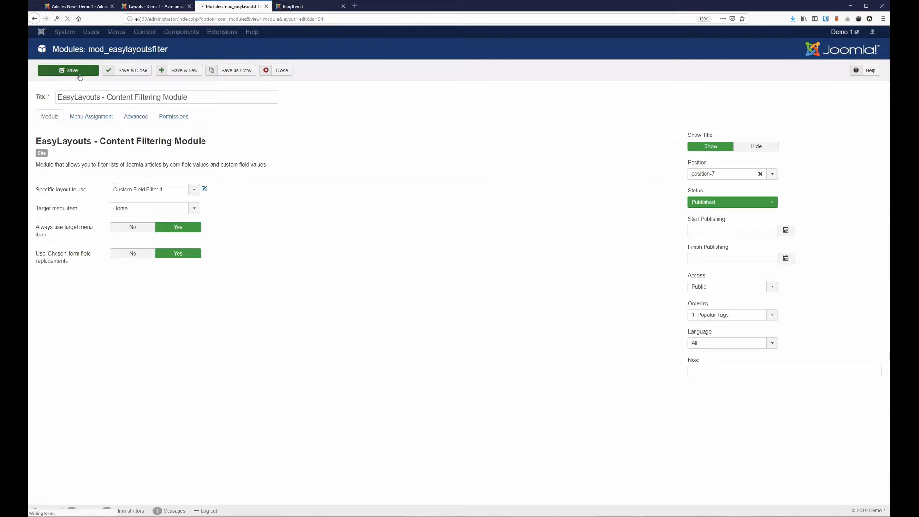
key("ctrl+Tab")
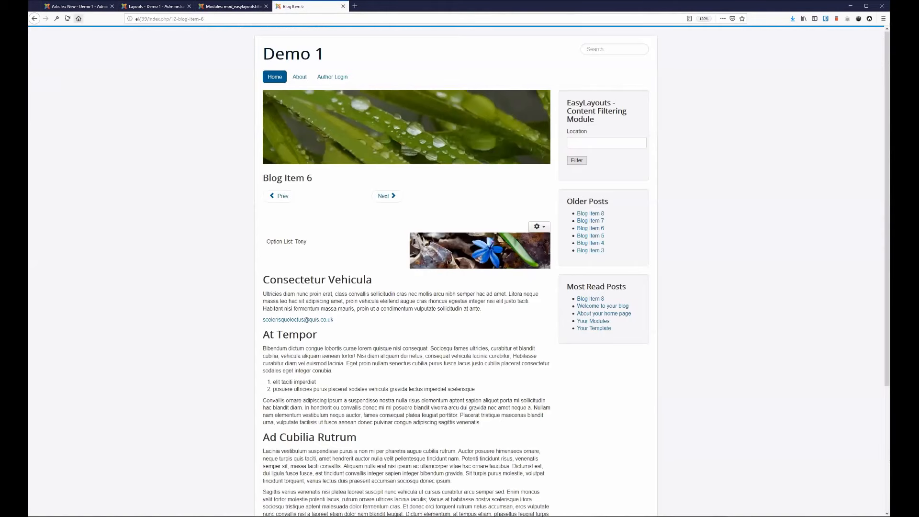
left_click(67, 19)
Filter the site's articles by the location "Isle of Man" using the content filtering module
left_click_drag(568, 101, 618, 142)
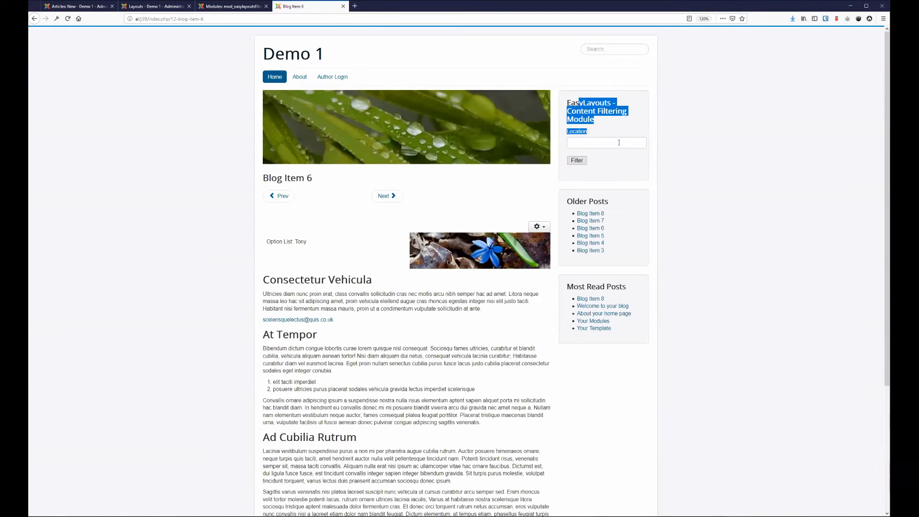
left_click(618, 143)
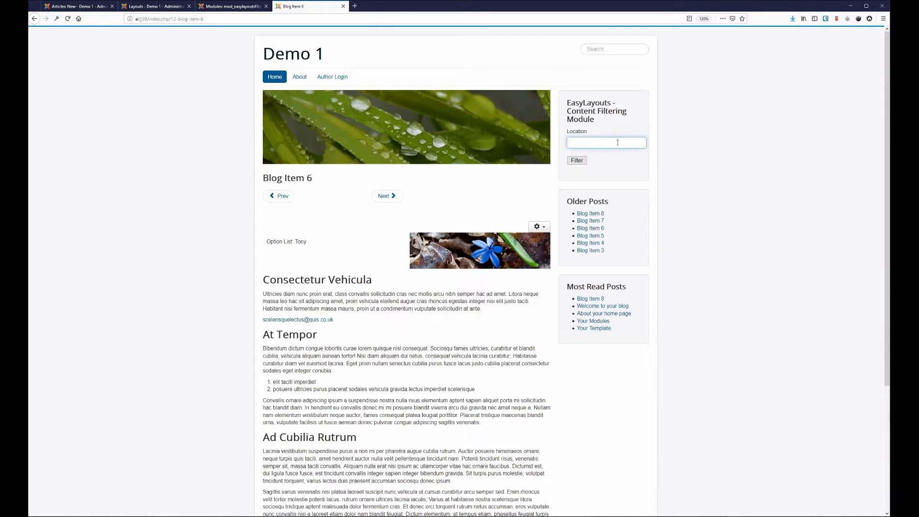
type("Isle of Man")
key("Return")
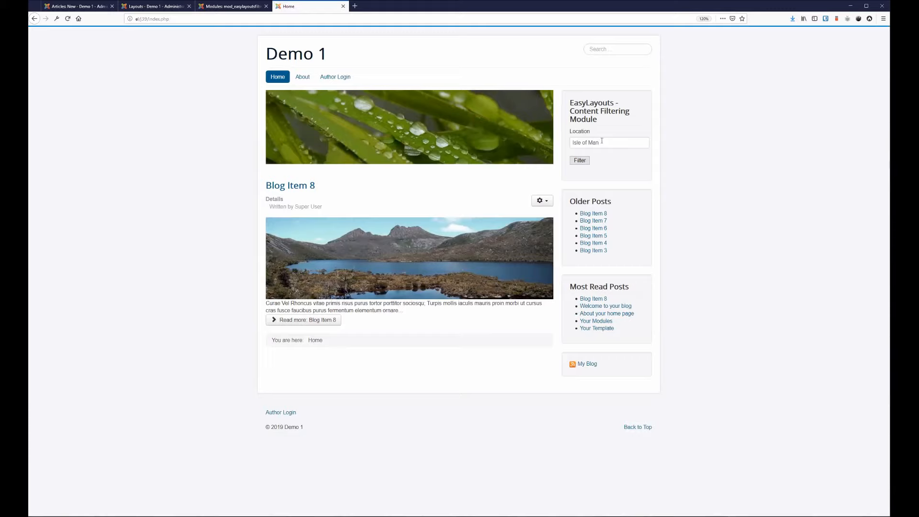
Open the module's Custom Field Filter 1 layout for editing and add an Article Category field to its filter row
left_click(233, 7)
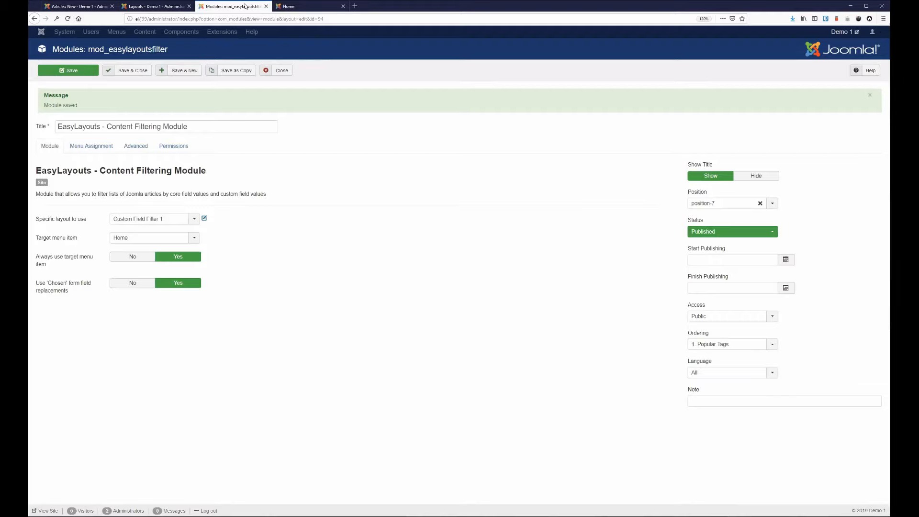
left_click(204, 219)
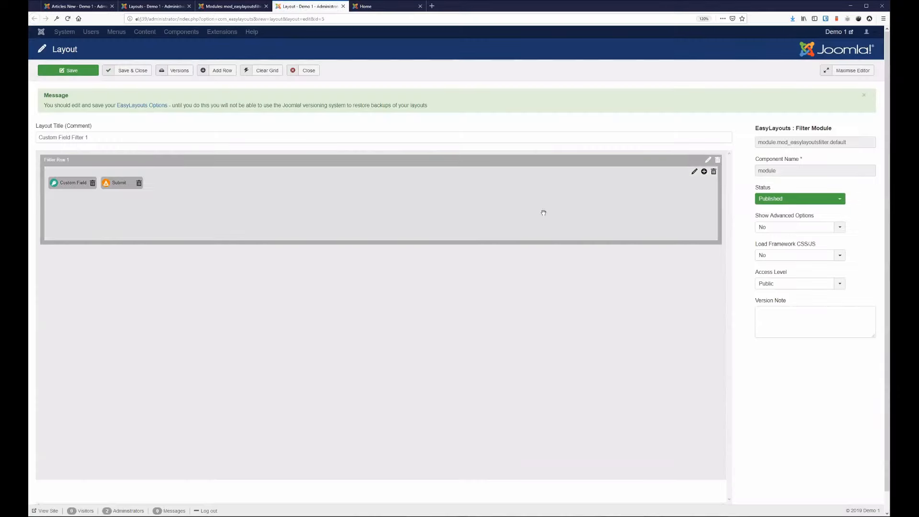
left_click(704, 172)
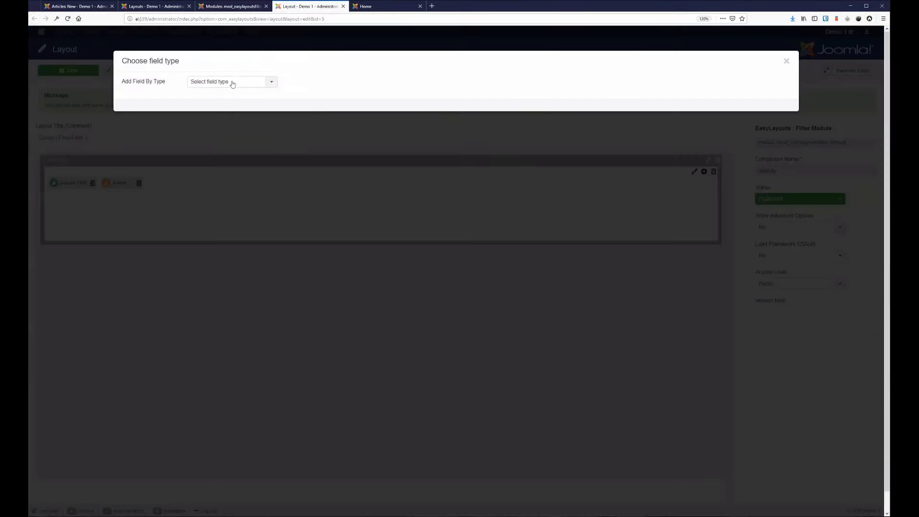
left_click(233, 82)
type("cat")
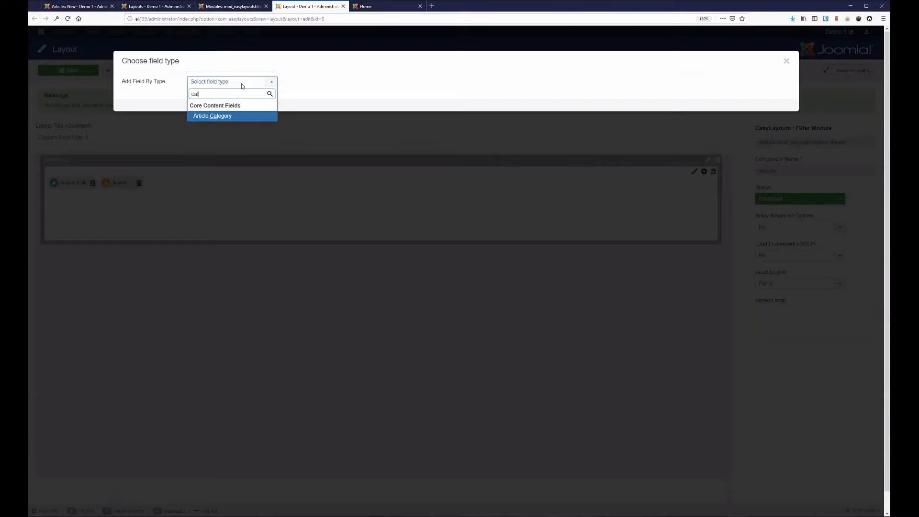
left_click(240, 116)
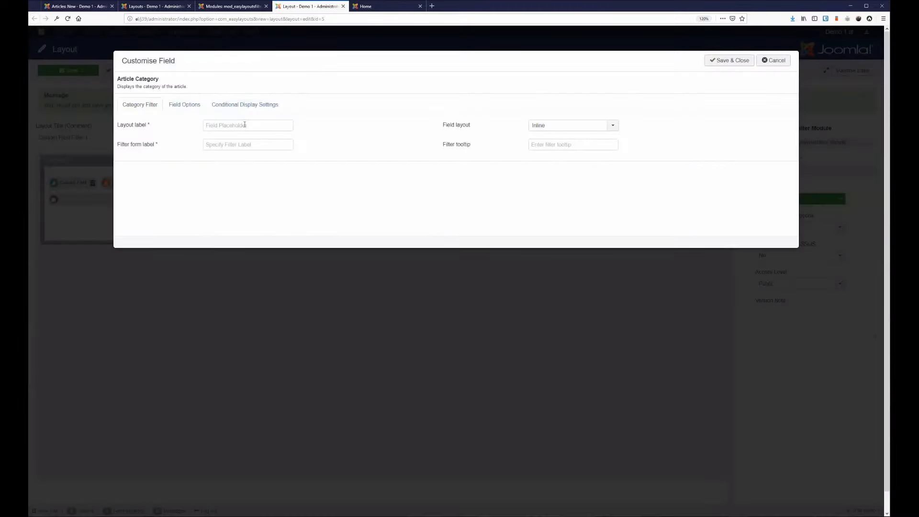
Set the category field's layout label to "Article Category" and its filter form label to "Category", keeping the Inline field layout
left_click(249, 126)
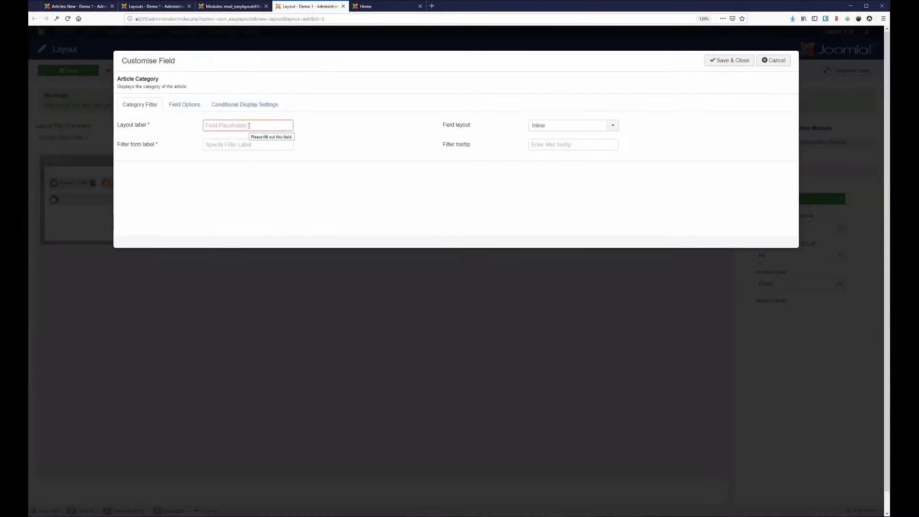
type("Article Category")
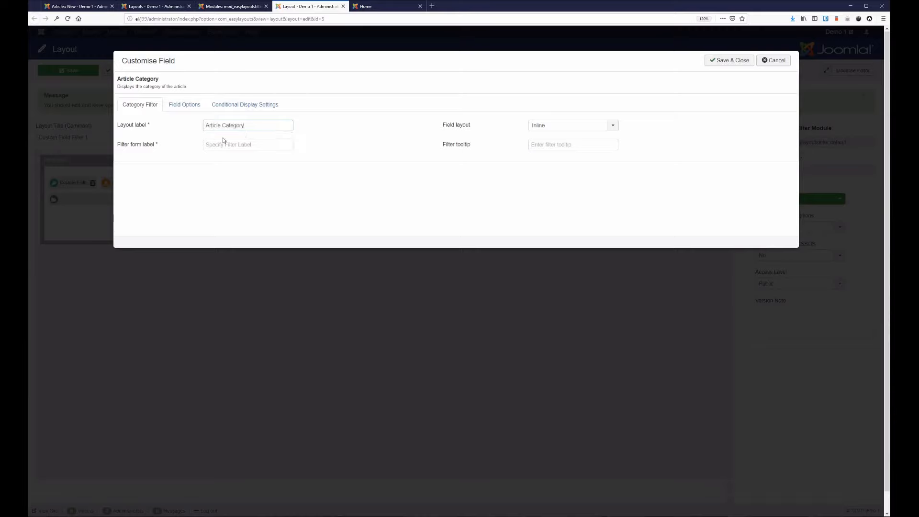
left_click(249, 147)
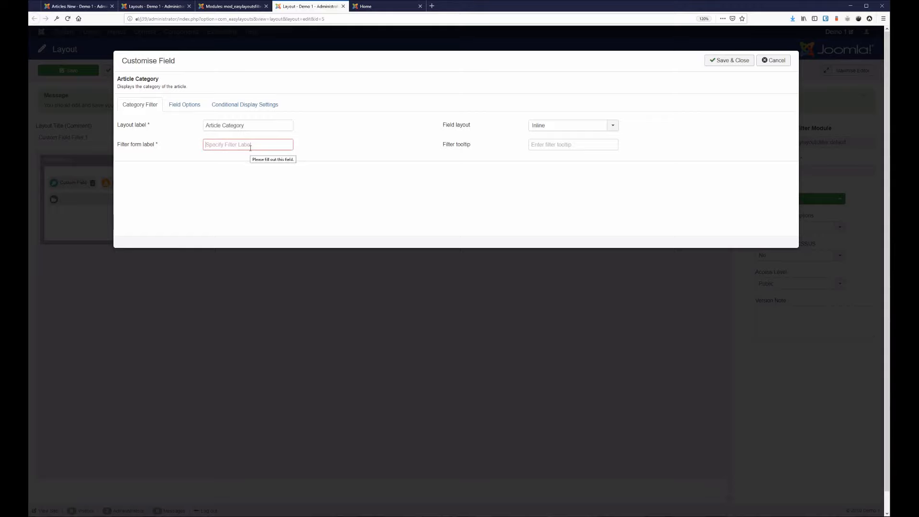
type("Category")
left_click(581, 127)
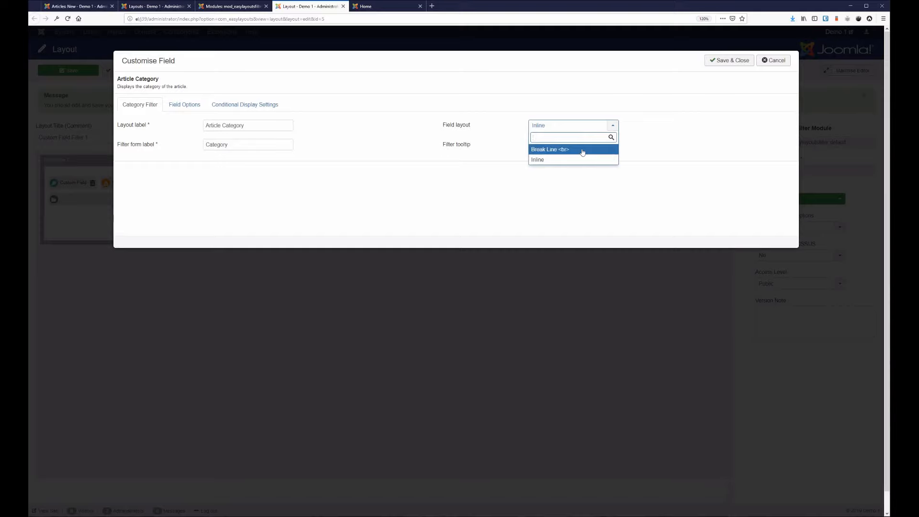
left_click(552, 94)
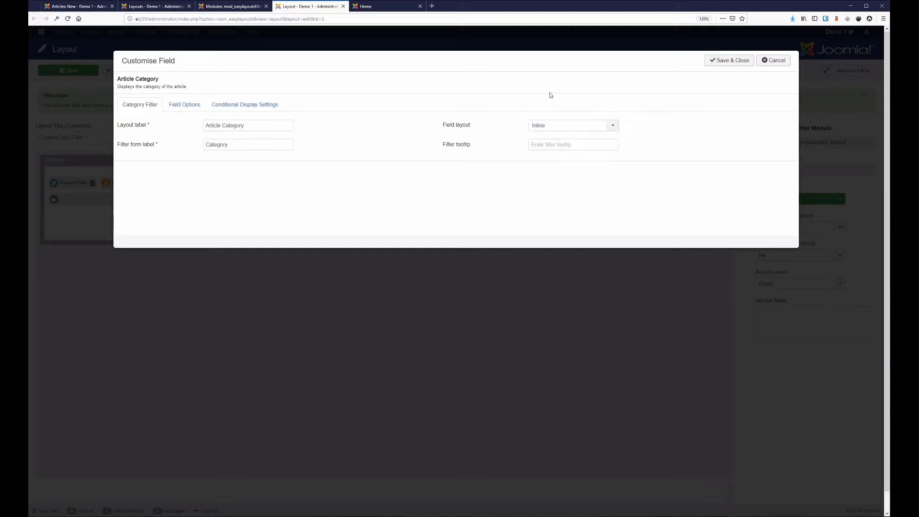
Set the category field's subcategory results and auto submit on selection to Yes, and save the field and the layout
left_click(178, 106)
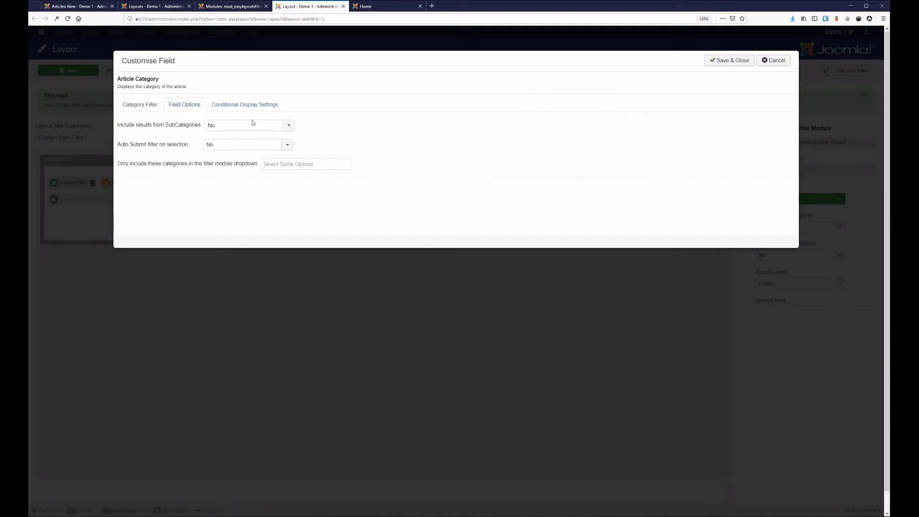
mouse_move(130, 129)
left_click(287, 124)
left_click(272, 156)
left_click(249, 145)
left_click(259, 178)
left_click(307, 163)
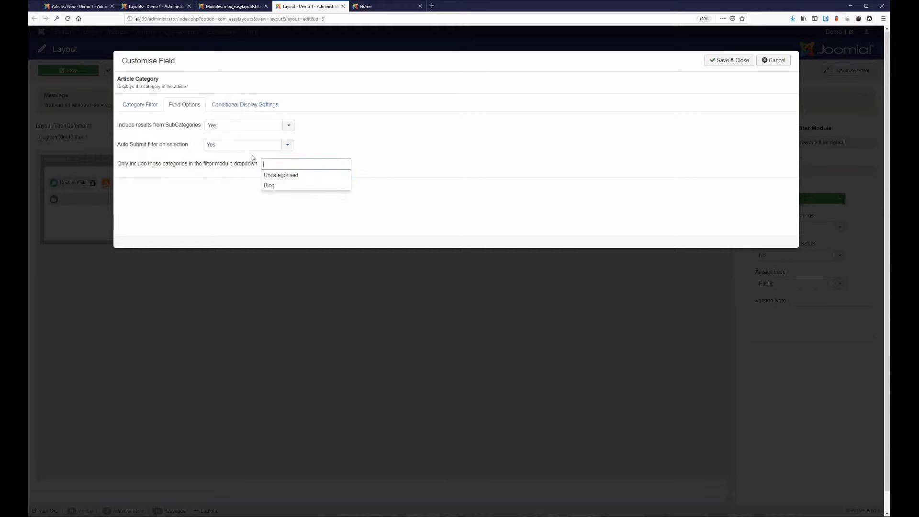
mouse_move(184, 165)
left_click(403, 155)
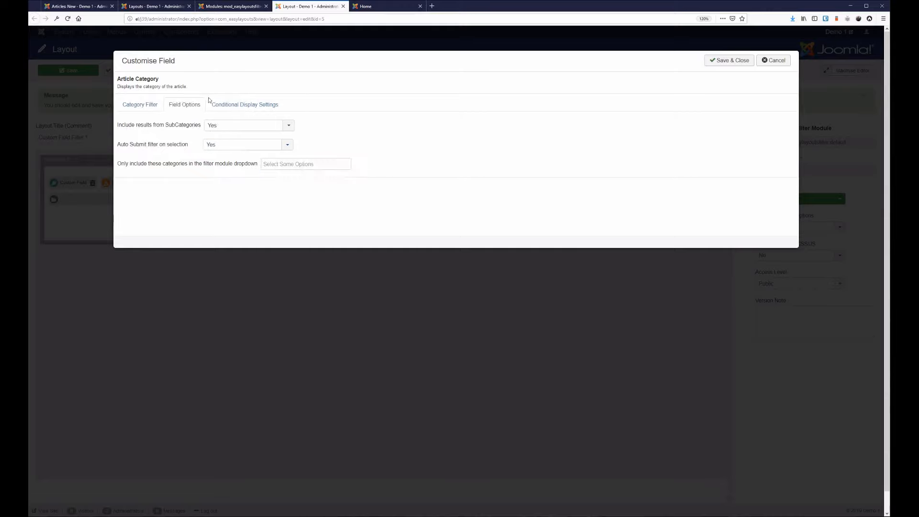
left_click(730, 60)
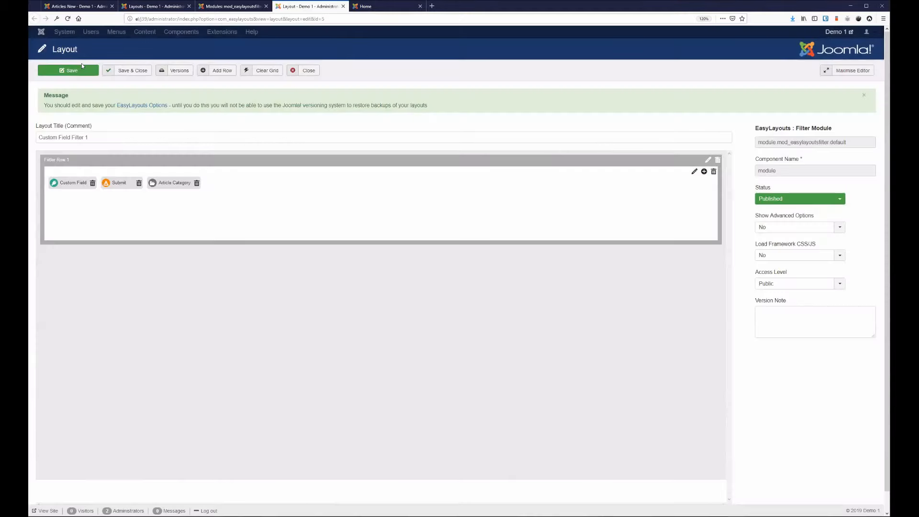
left_click(132, 70)
Reload the filtered site page and test the category filter with Uncategorised and with Blog
left_click(369, 7)
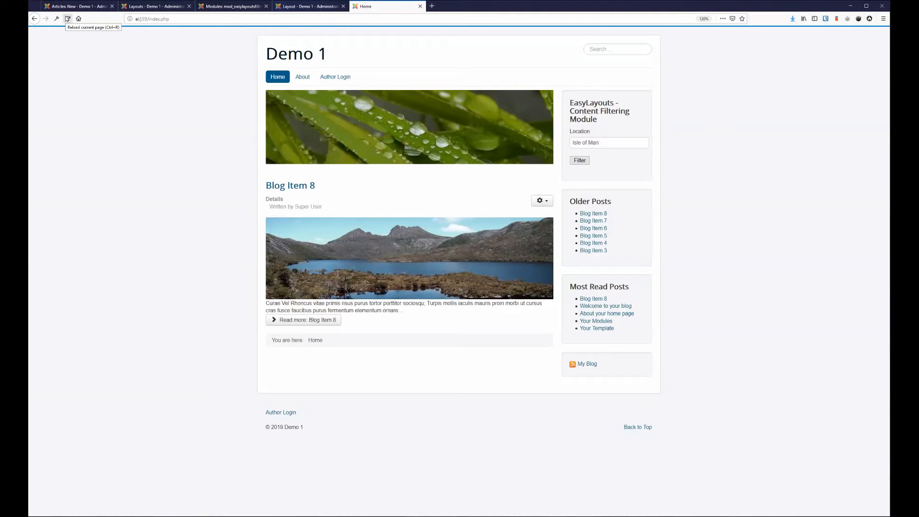
left_click(67, 19)
left_click(567, 212)
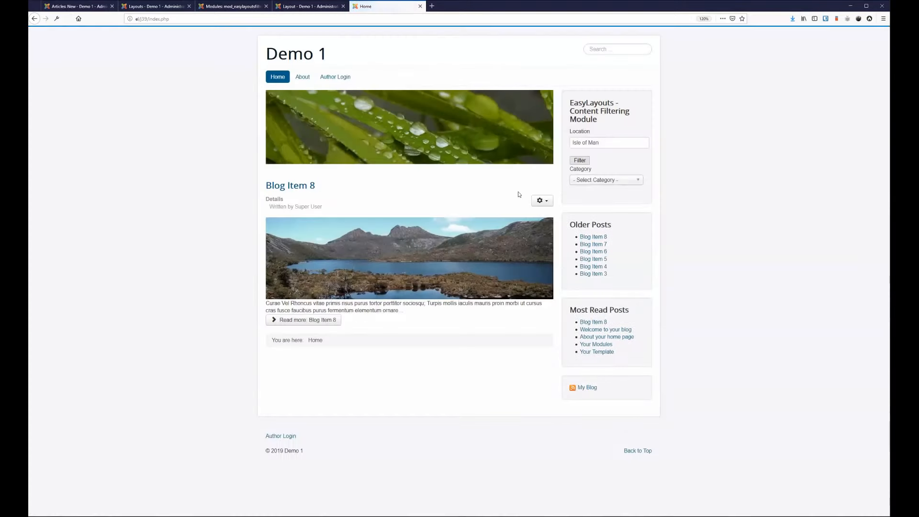
left_click(592, 180)
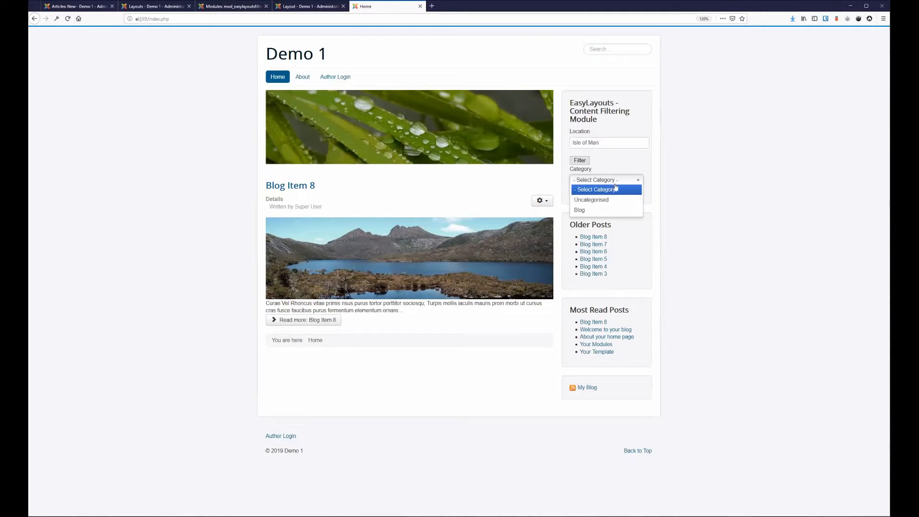
left_click(615, 199)
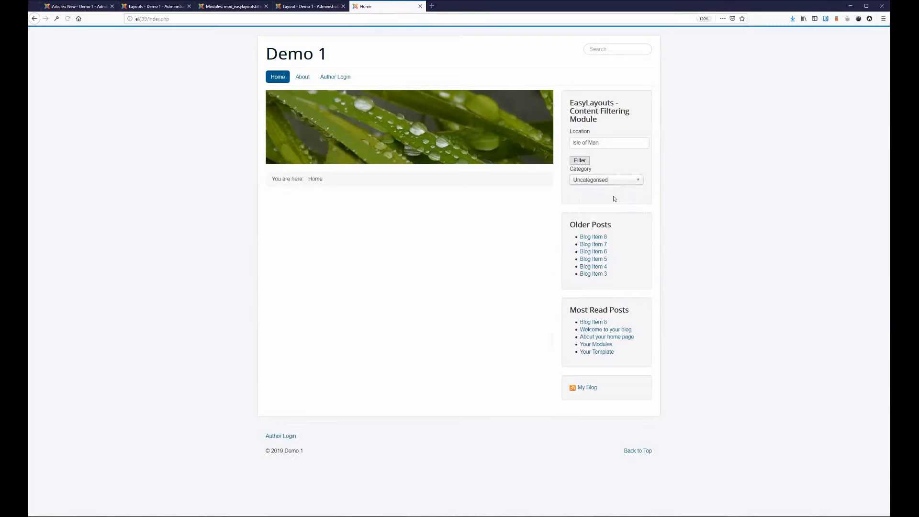
left_click(609, 182)
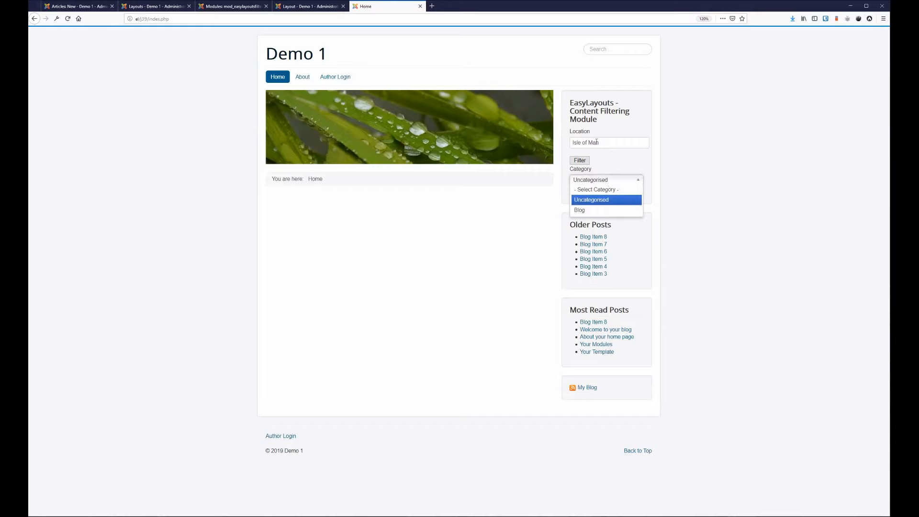
left_click(605, 210)
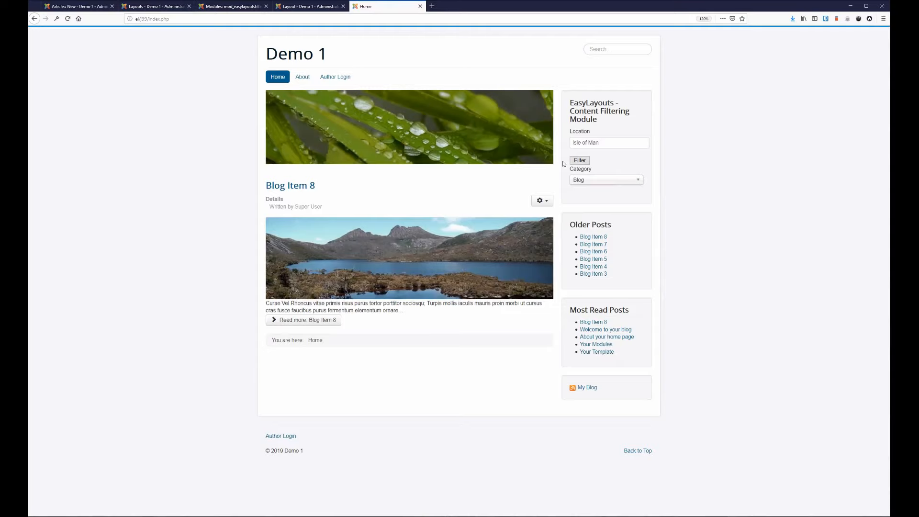
Clear the location, reapply the filter with the Blog category, and look through the listed articles
triple_click(622, 139)
key("BackSpace")
left_click(581, 160)
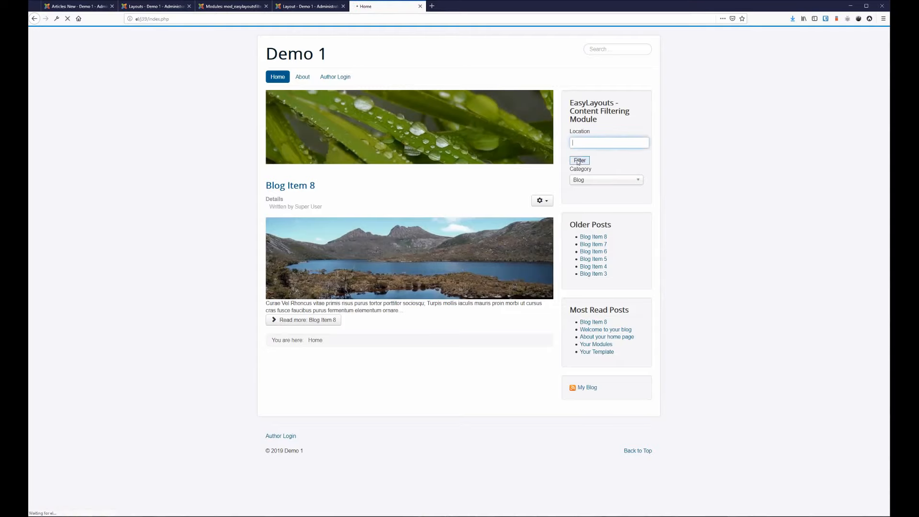
scroll(594, 221, "down", 15)
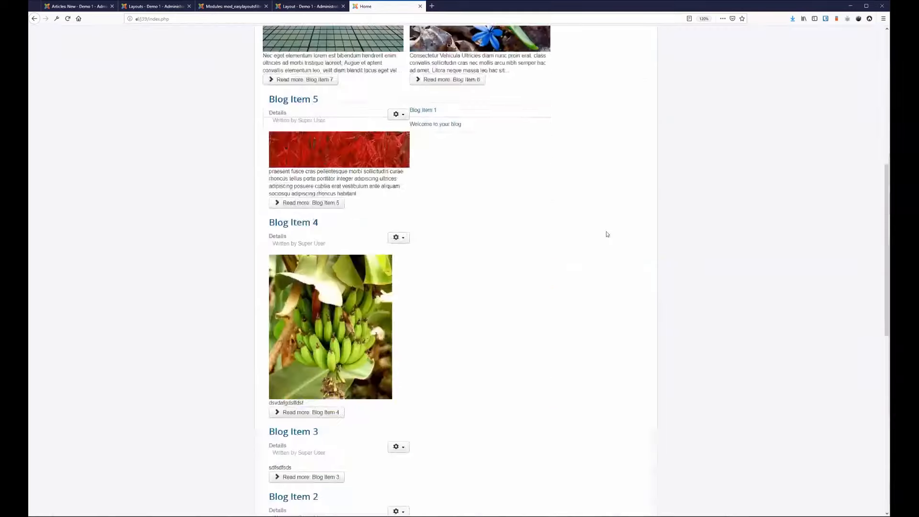
Return to the page filtered by Isle of Man and Blog, resending the request, and review the category choices
left_click(34, 19)
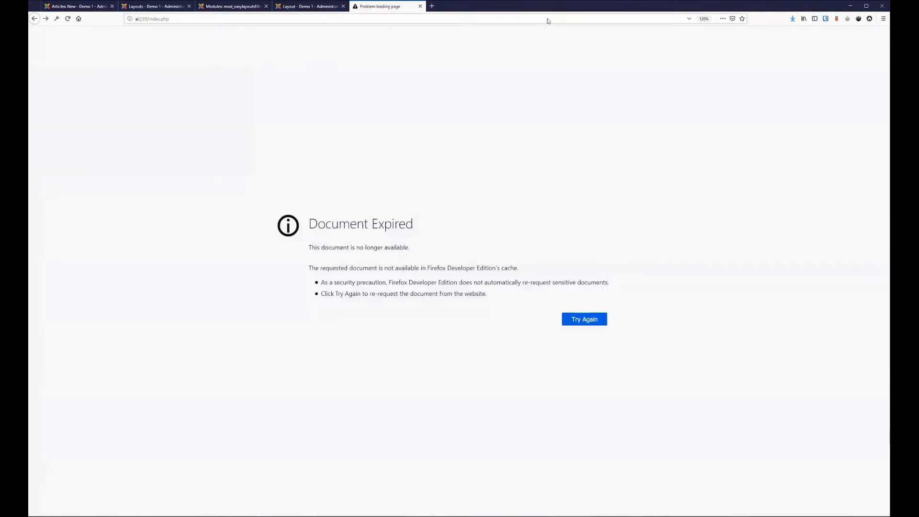
left_click(68, 18)
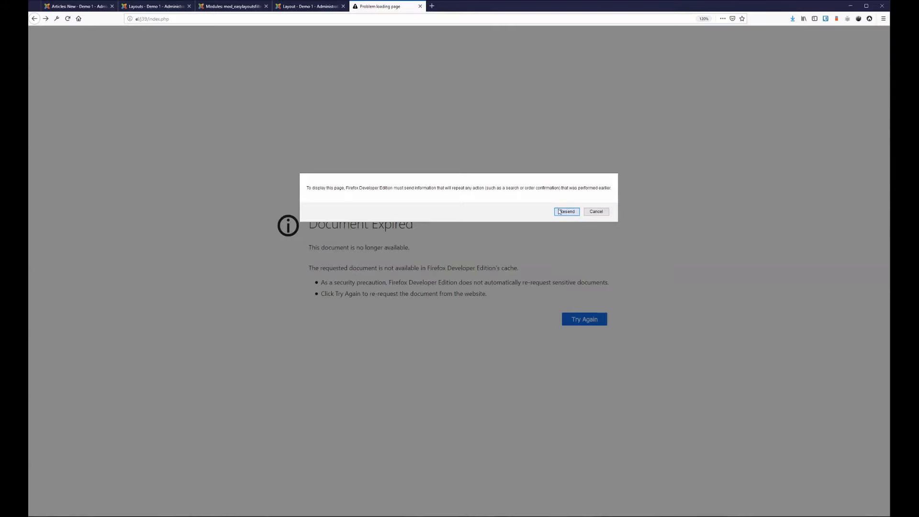
left_click(567, 212)
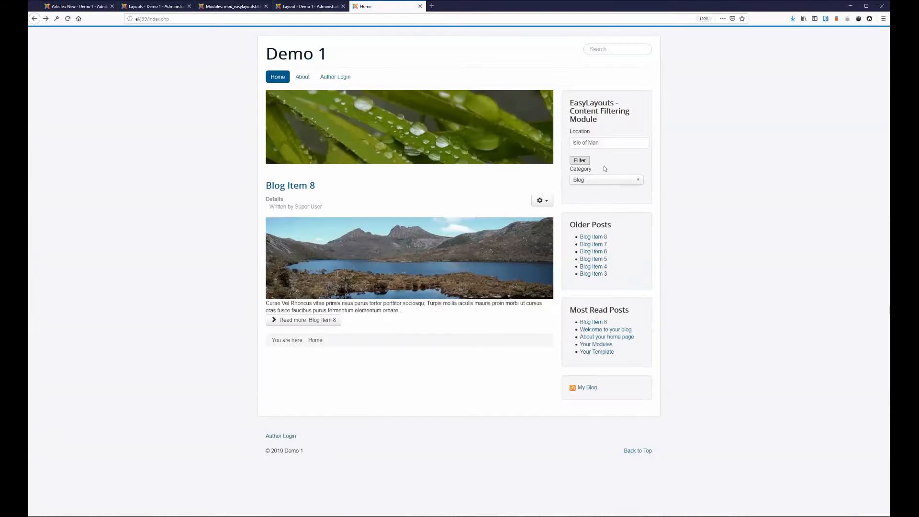
left_click(610, 181)
left_click(609, 183)
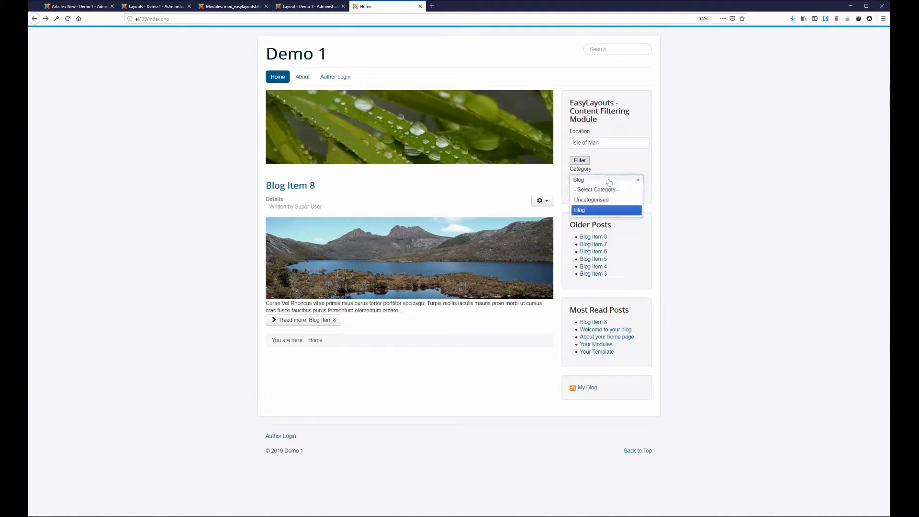
left_click(609, 182)
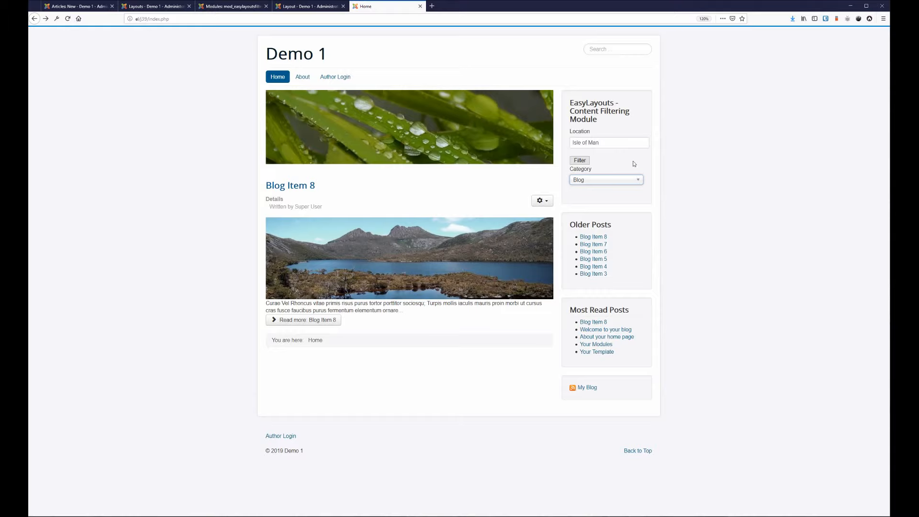
Return to the administrator's layouts list and open the Main Menu's item list from there
left_click(316, 7)
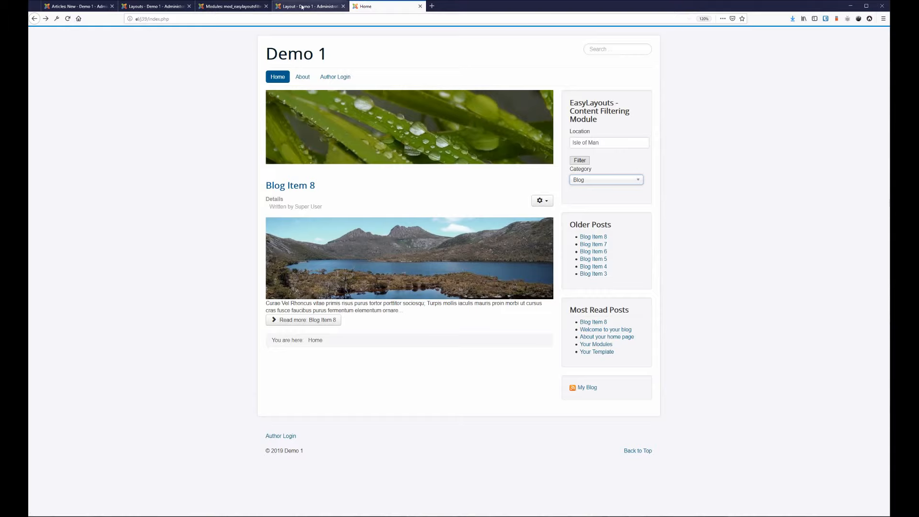
left_click(248, 7)
left_click(154, 6)
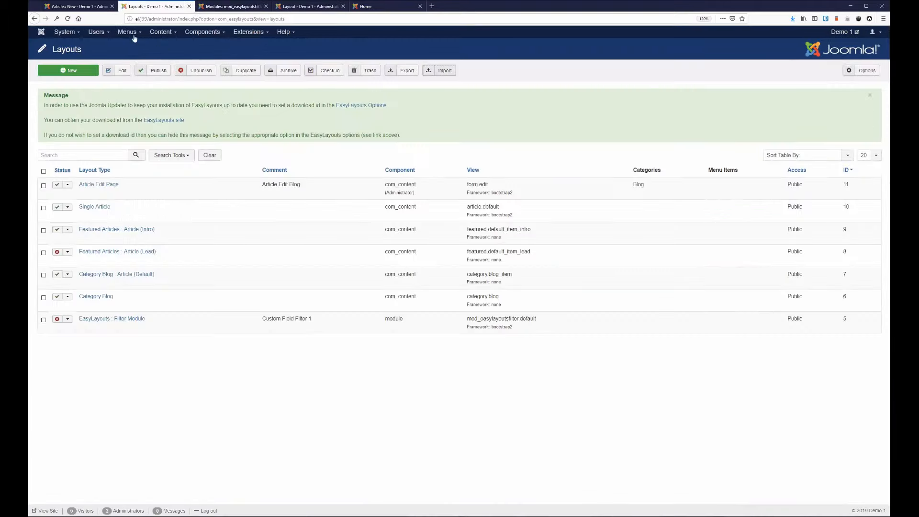
left_click(127, 32)
left_click(139, 105)
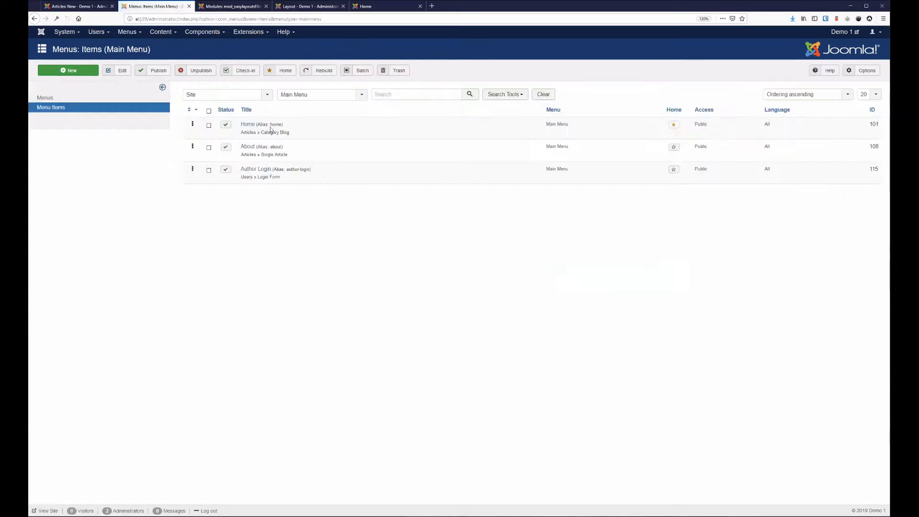
Open the Home menu item, check its details, and bring up its filtering and custom field conditions
left_click(248, 126)
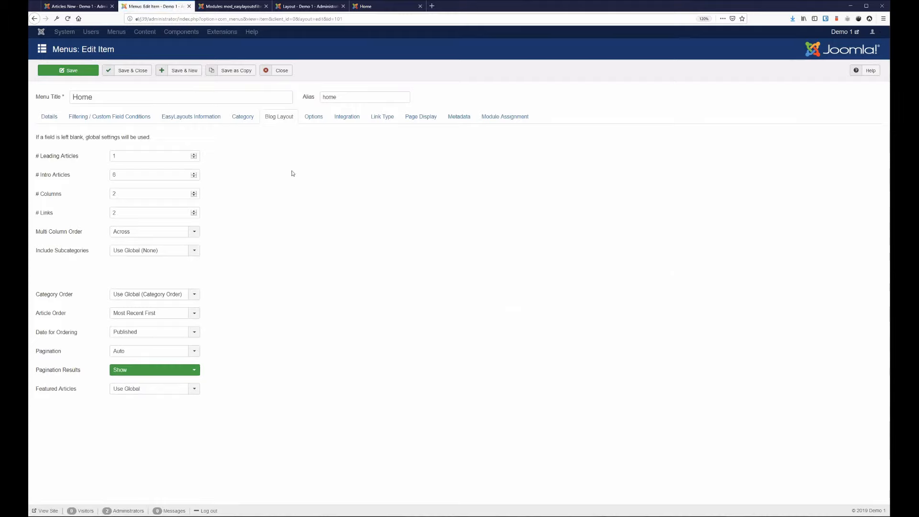
left_click(96, 118)
left_click(49, 117)
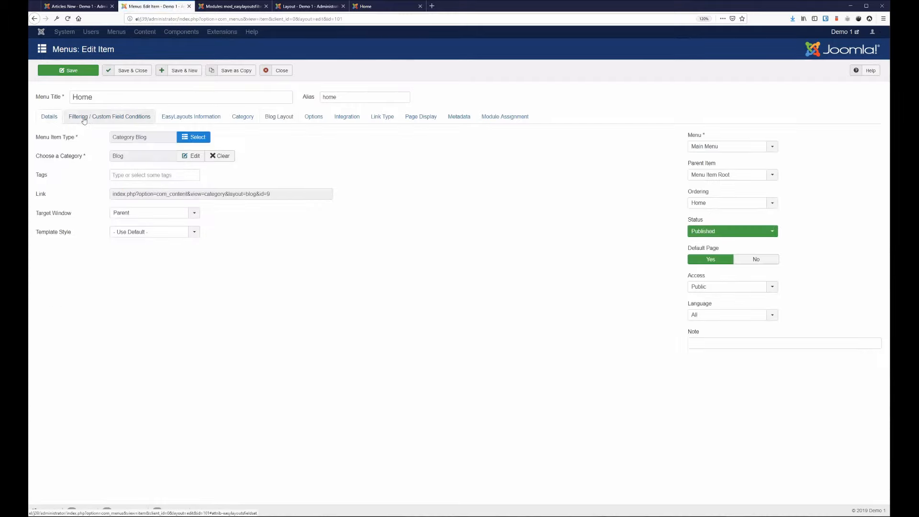
left_click(83, 118)
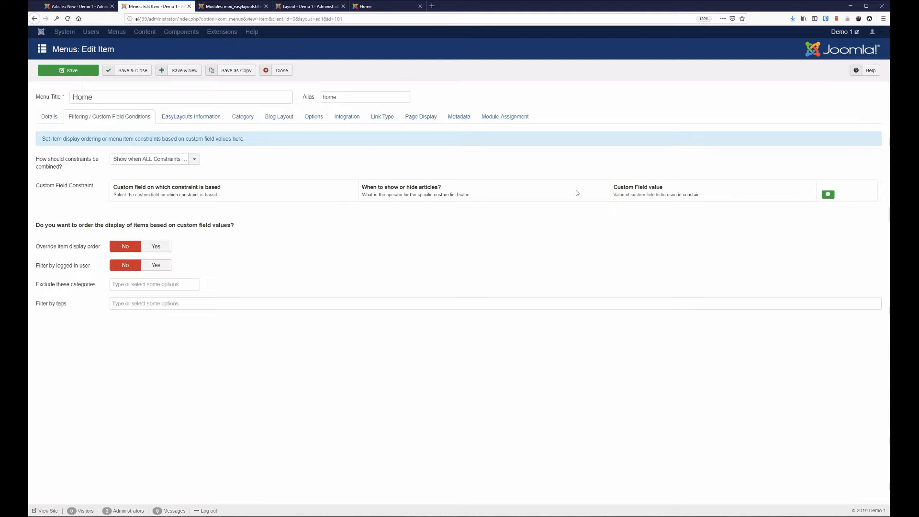
Add a custom field constraint to the Home menu item based on the Location field
left_click(828, 195)
left_click(187, 212)
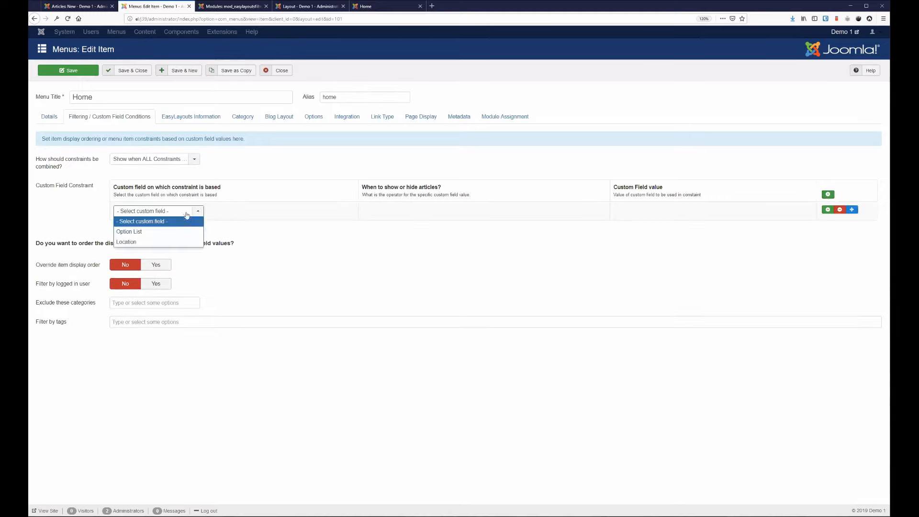
left_click(166, 242)
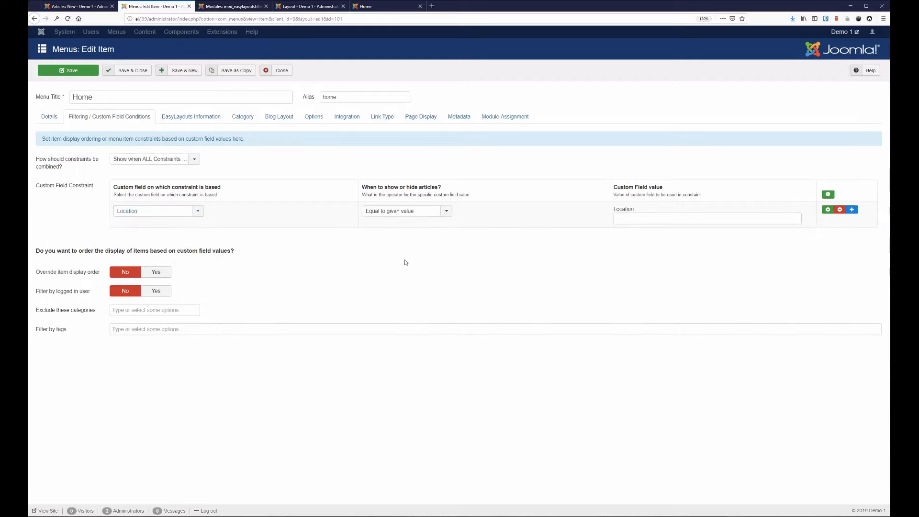
left_click(621, 220)
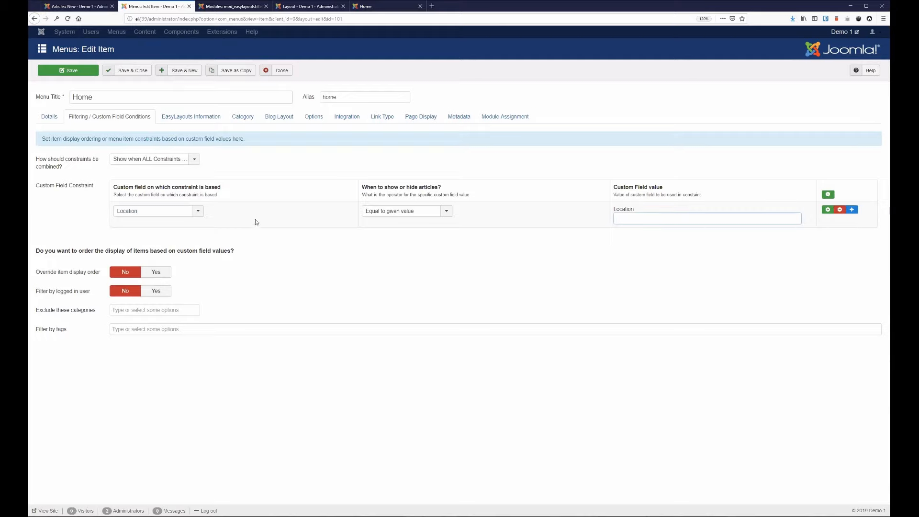
Base the constraint on Option List instead, with the first listed option as its value, and save the menu item
left_click(162, 211)
left_click(162, 233)
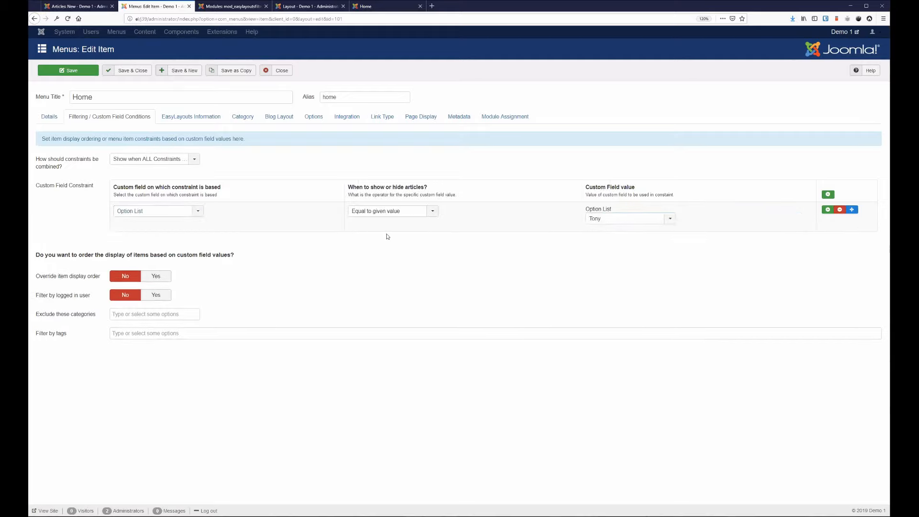
left_click(630, 220)
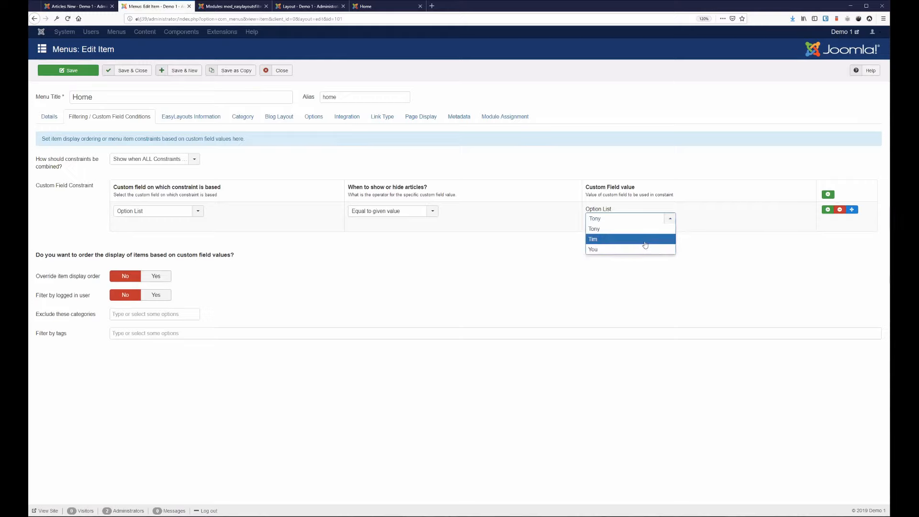
left_click(647, 230)
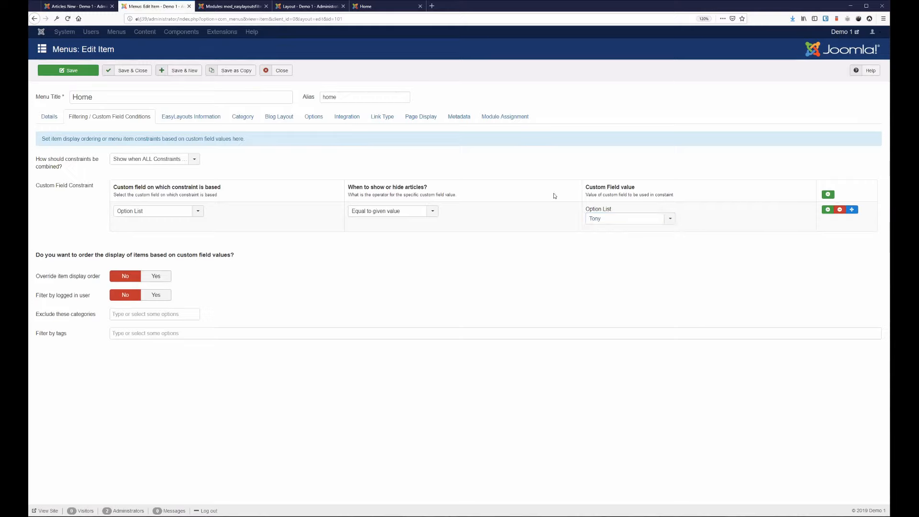
left_click(68, 71)
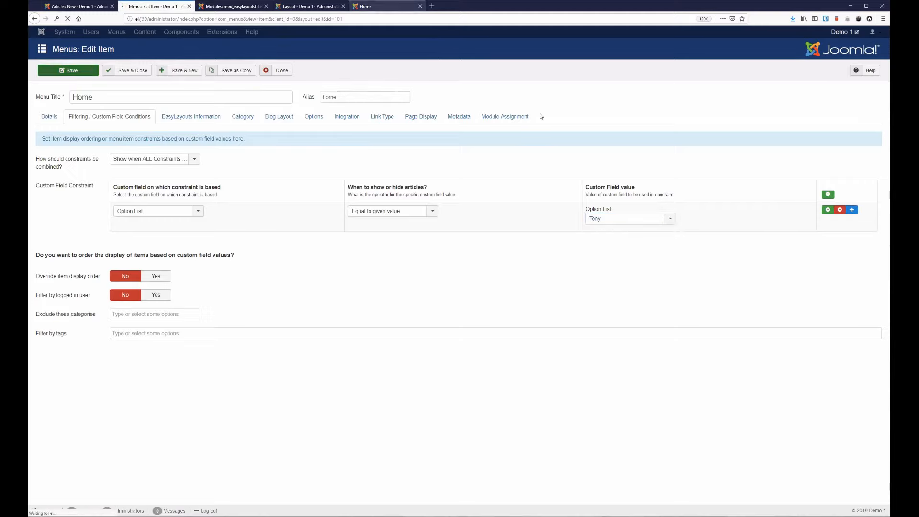
Reapply the site's filter with an empty location, check the listed articles, and return to editing the Home menu item
left_click(364, 6)
key("BackSpace")
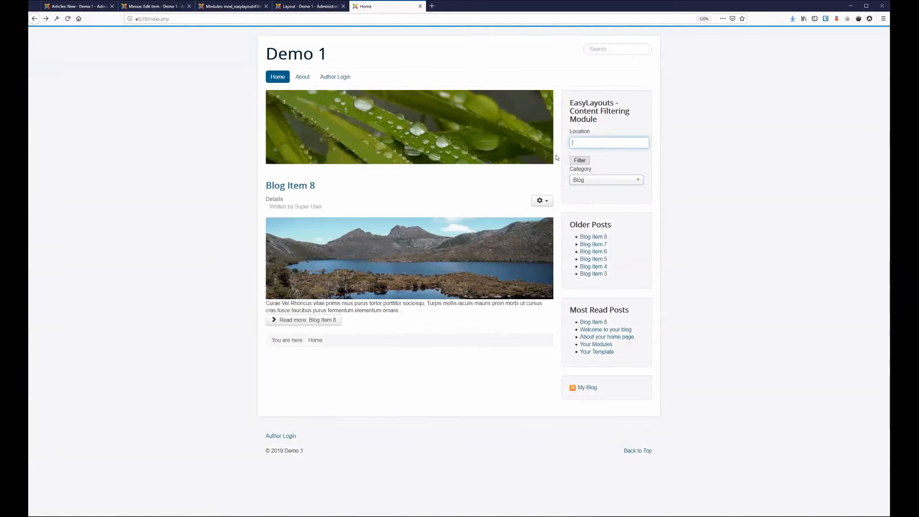
key("Return")
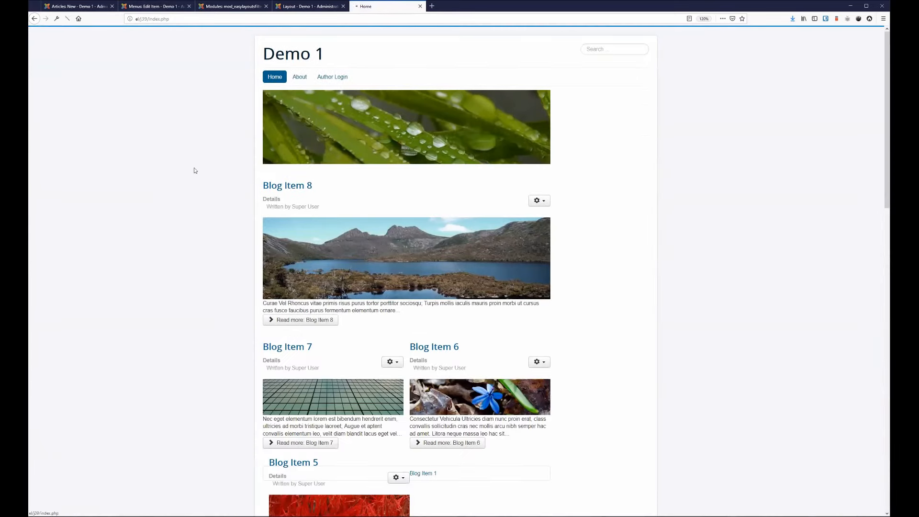
left_click(154, 6)
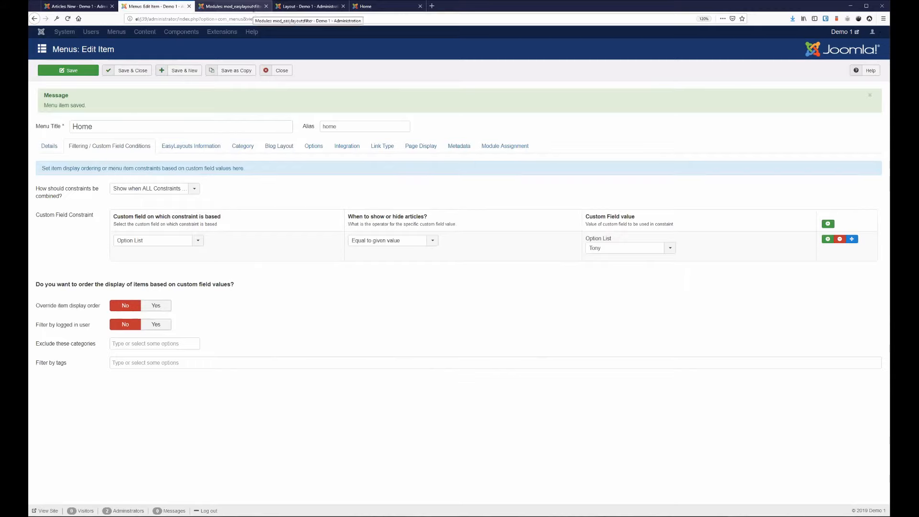
Review the constraint's comparison operators, keep Equal to given value, and save the Home menu item again
left_click(361, 246)
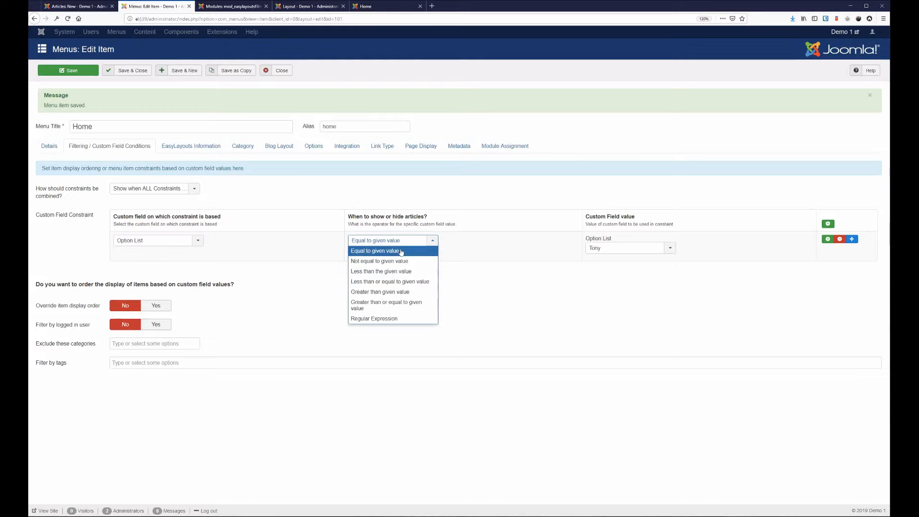
left_click(135, 179)
left_click(74, 71)
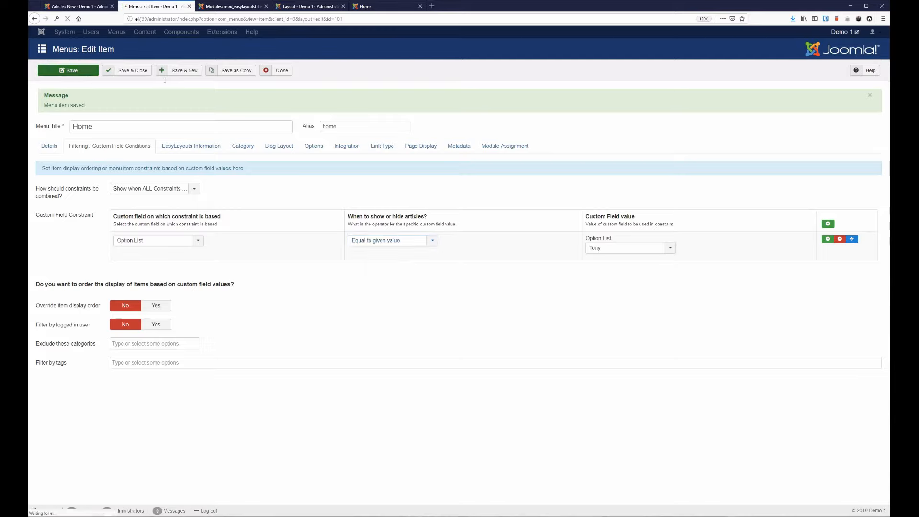
Open the site's front end afresh from the administrator and look through the blog articles on the Home page
left_click(234, 6)
left_click(288, 6)
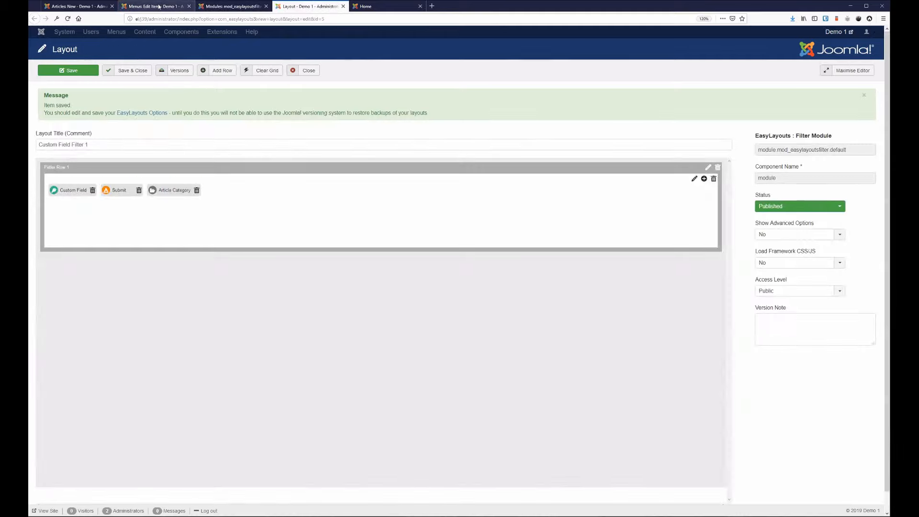
left_click(155, 6)
left_click(842, 33)
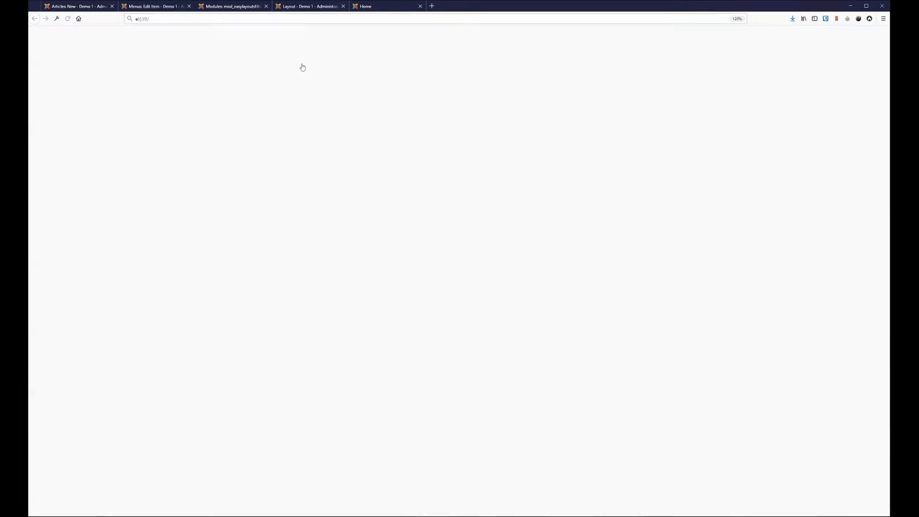
scroll(166, 234, "down", 8)
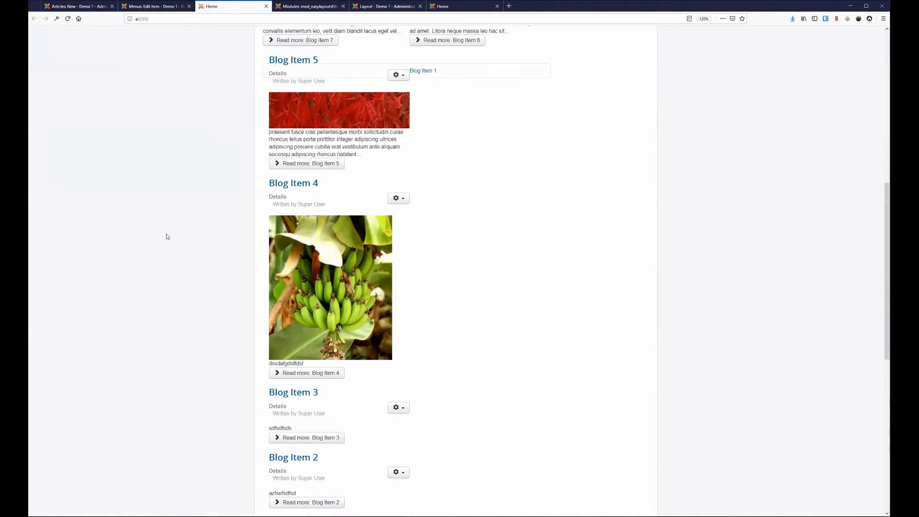
scroll(167, 236, "down", 5)
scroll(66, 78, "up", 12)
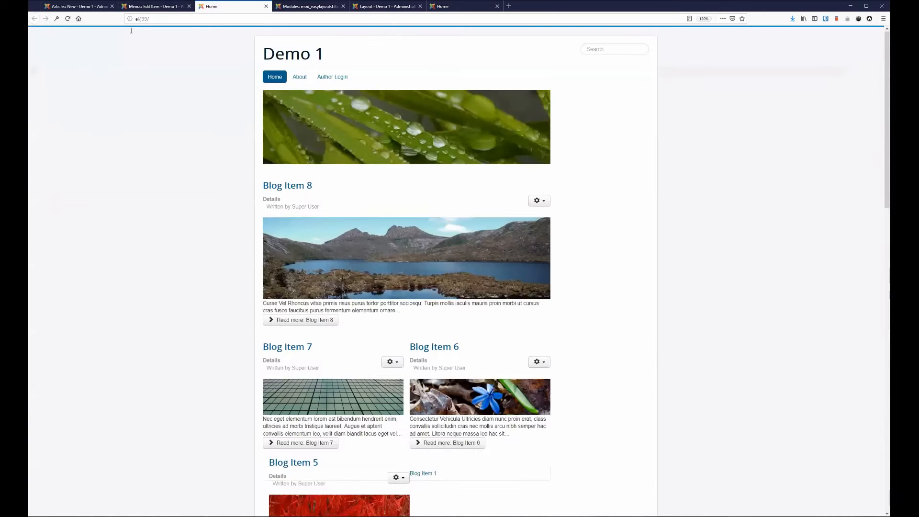
Switch the Home menu item's constraint to Location and review the combination rules, keeping Show when ALL Constraints Satisfied
left_click(152, 6)
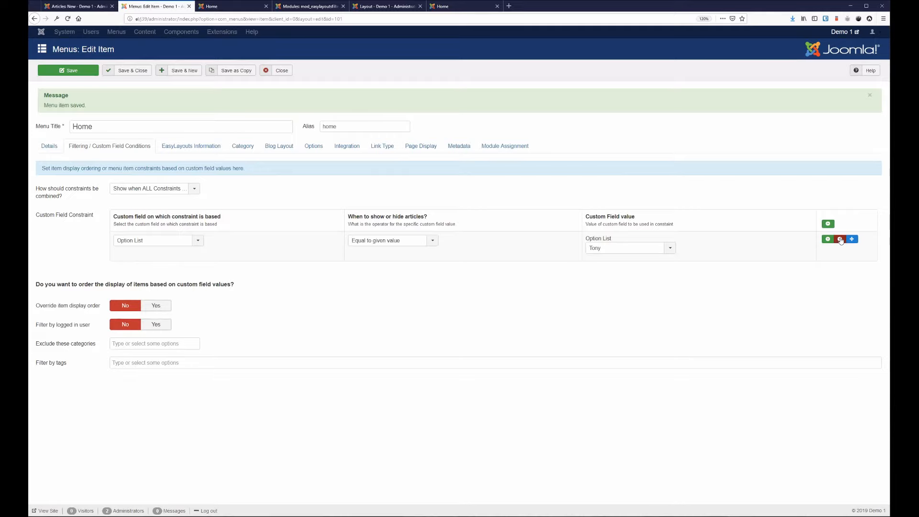
left_click(176, 241)
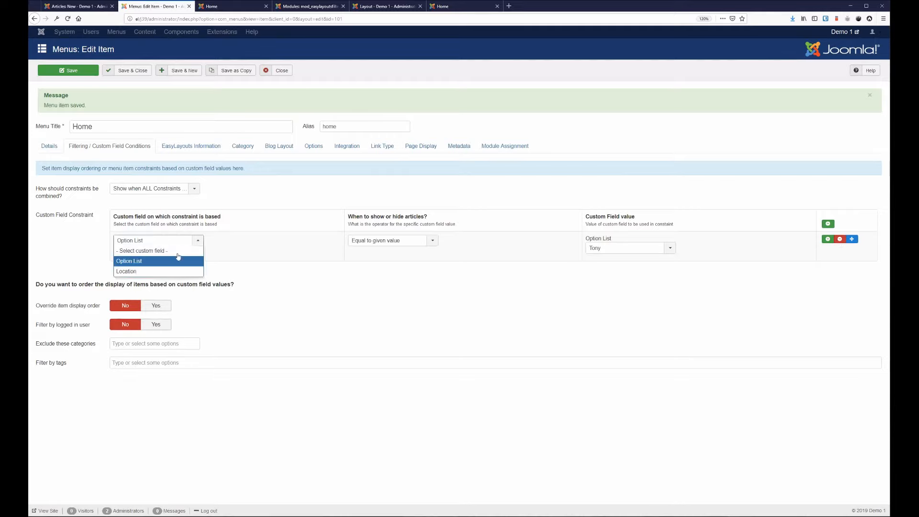
left_click(184, 272)
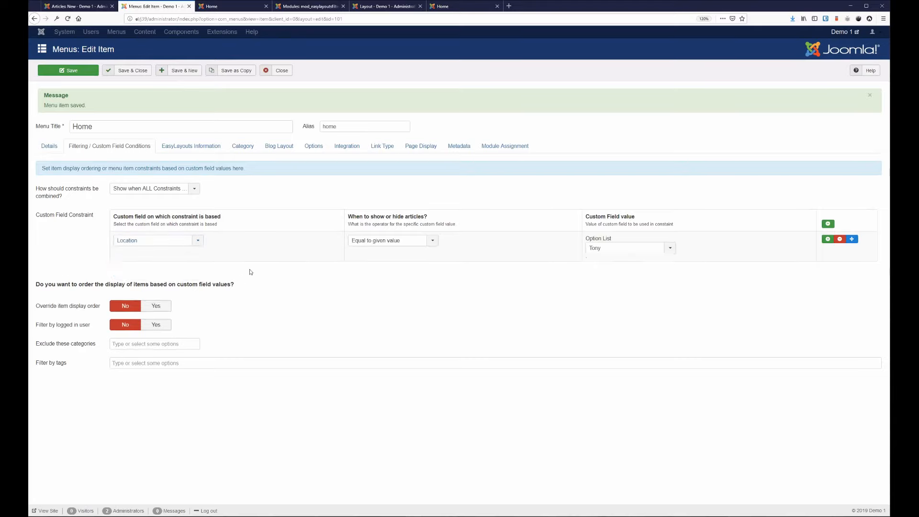
left_click(174, 189)
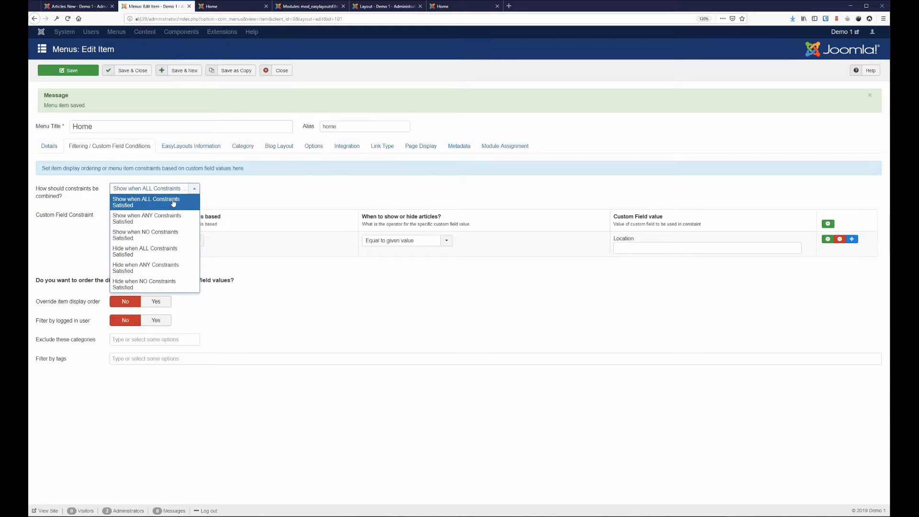
left_click(173, 203)
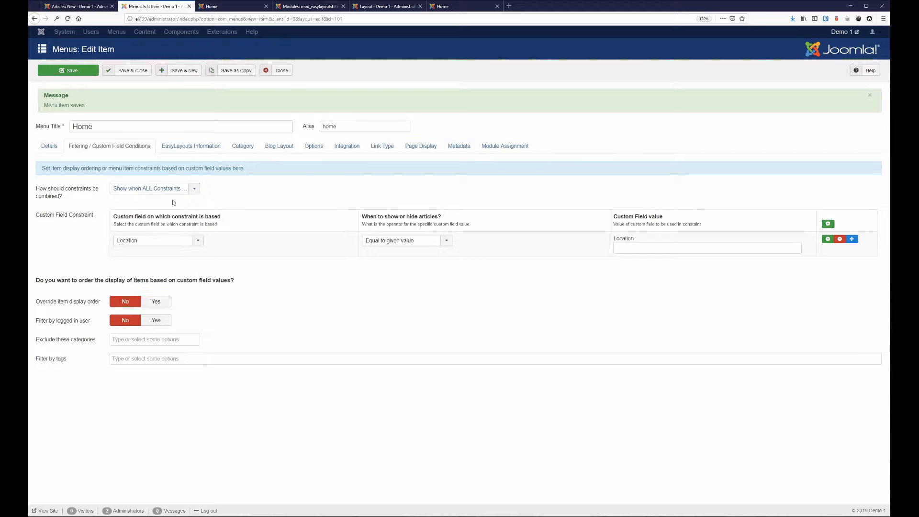
Remove the custom field constraint from the Home menu item and view the categories available for exclusion
left_click(840, 239)
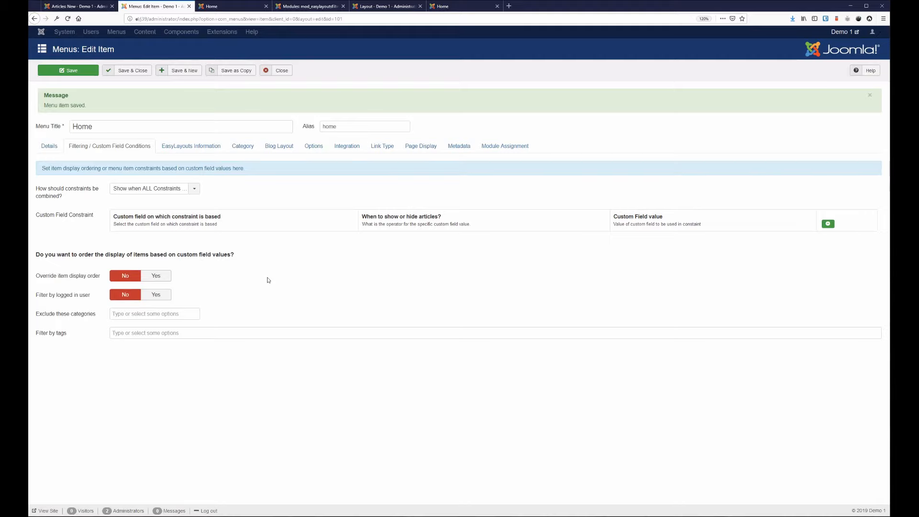
left_click(115, 315)
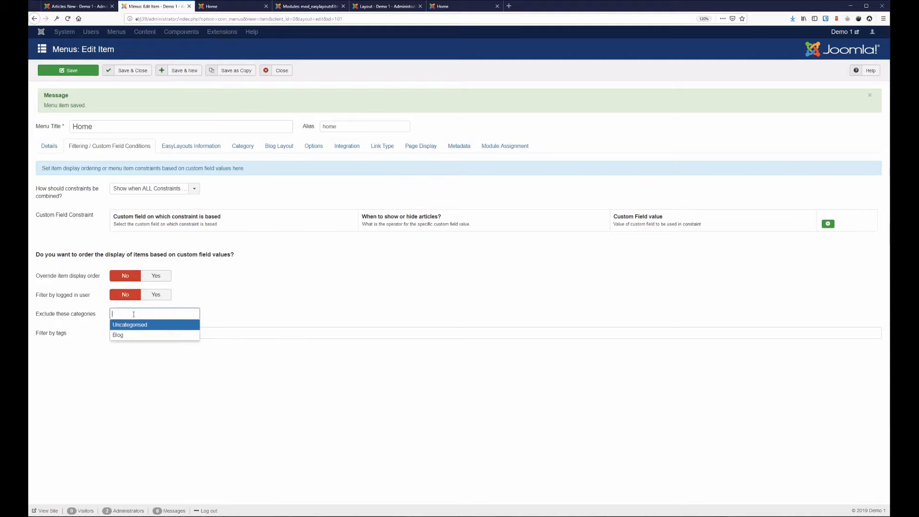
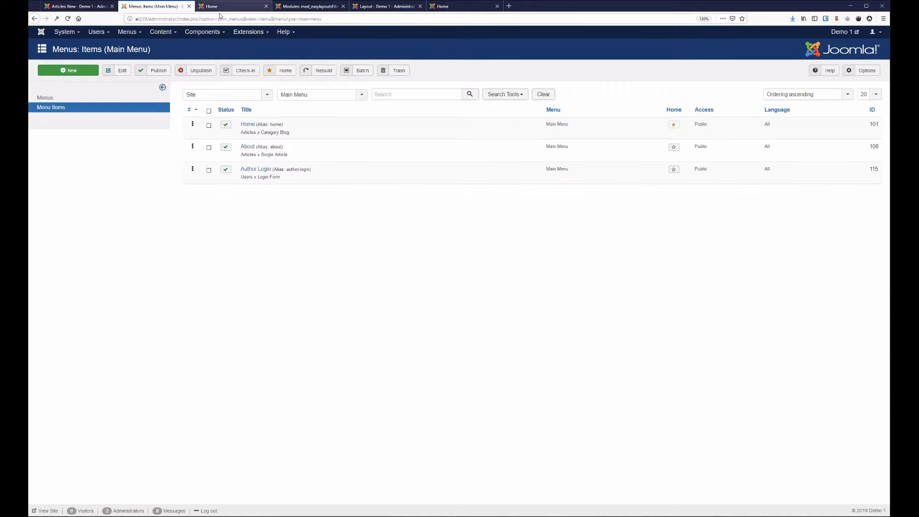
Open the Category Blog layout in EasyLayouts and add an empty row above the existing content row
left_click(210, 33)
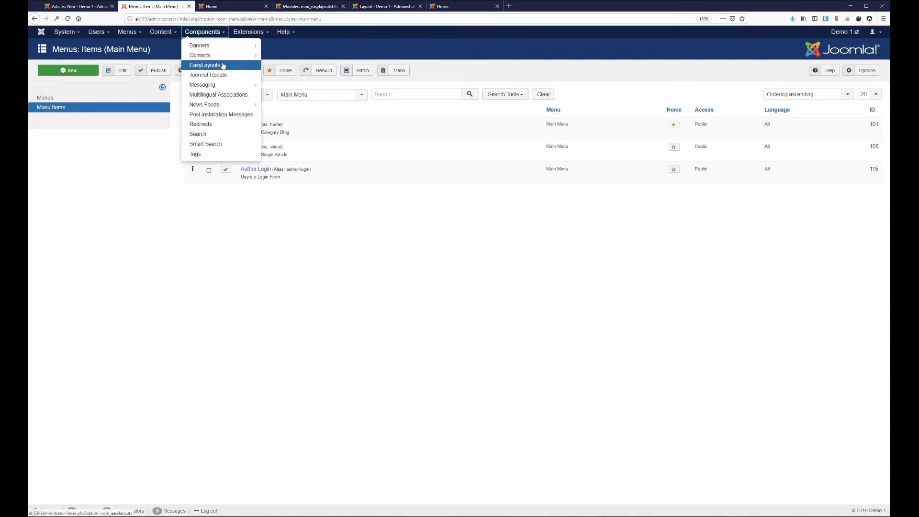
left_click(222, 65)
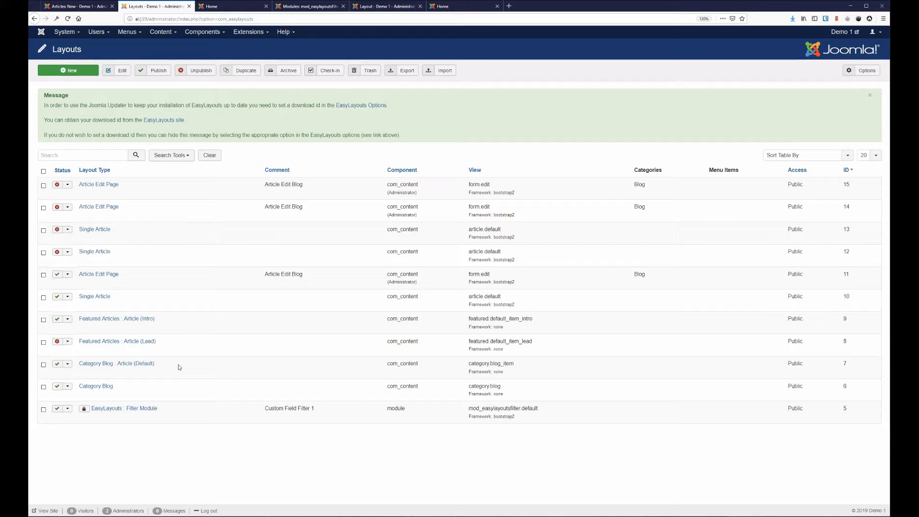
left_click(97, 387)
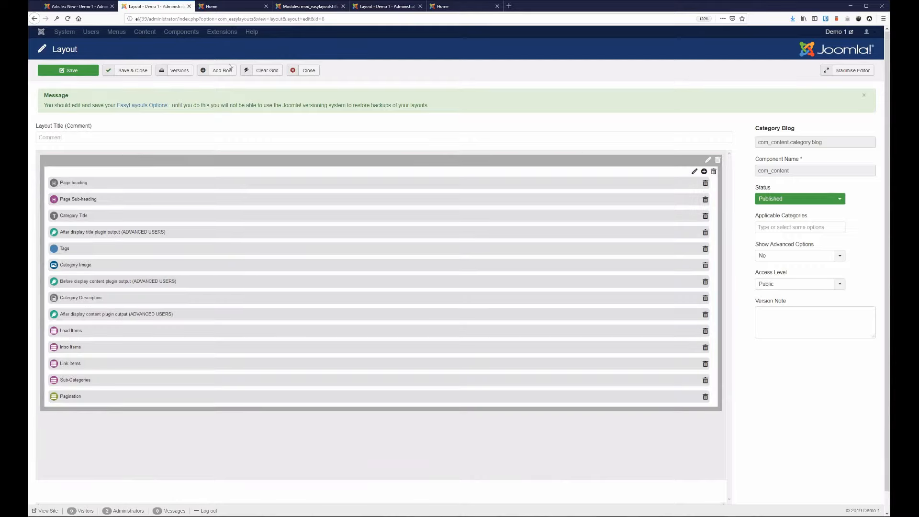
left_click(220, 70)
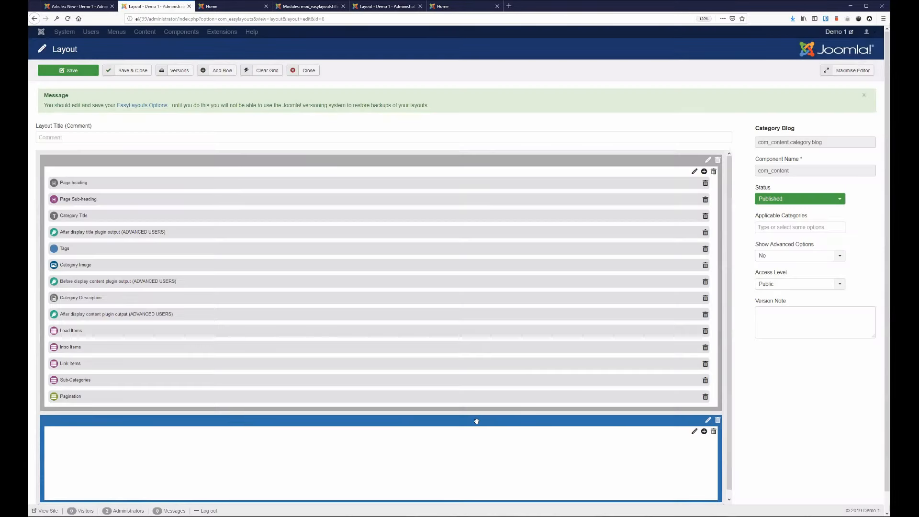
left_click_drag(476, 422, 706, 176)
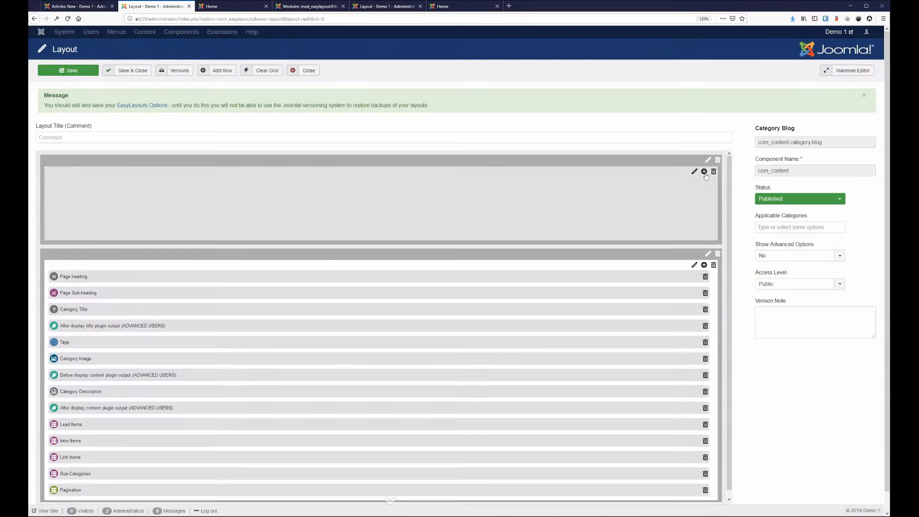
left_click(704, 171)
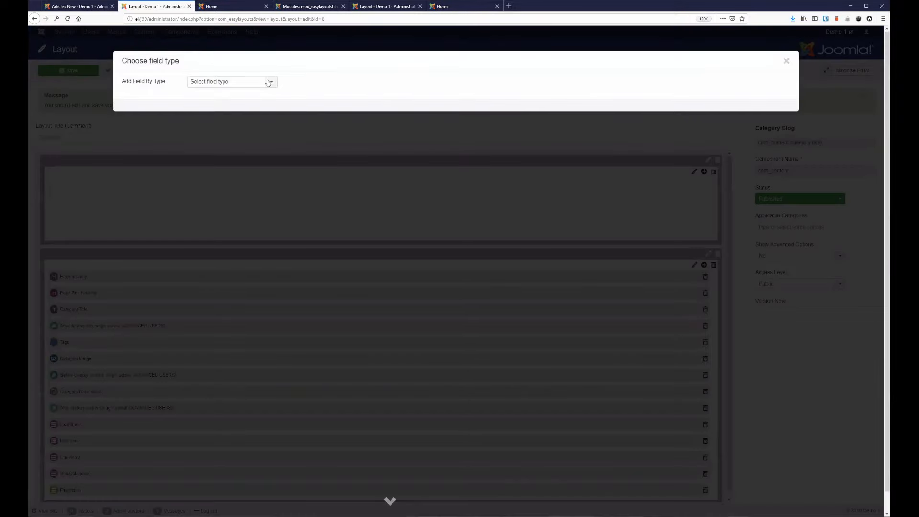
left_click(269, 83)
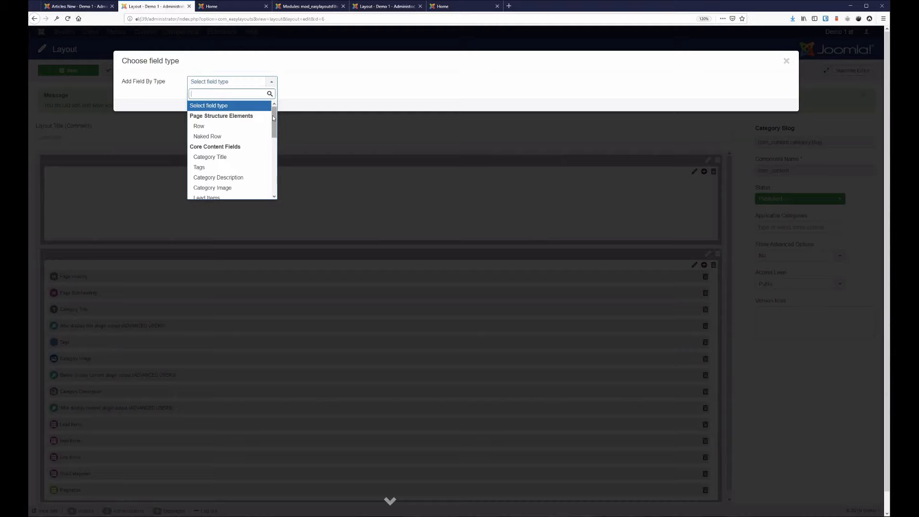
left_click_drag(274, 124, 270, 162)
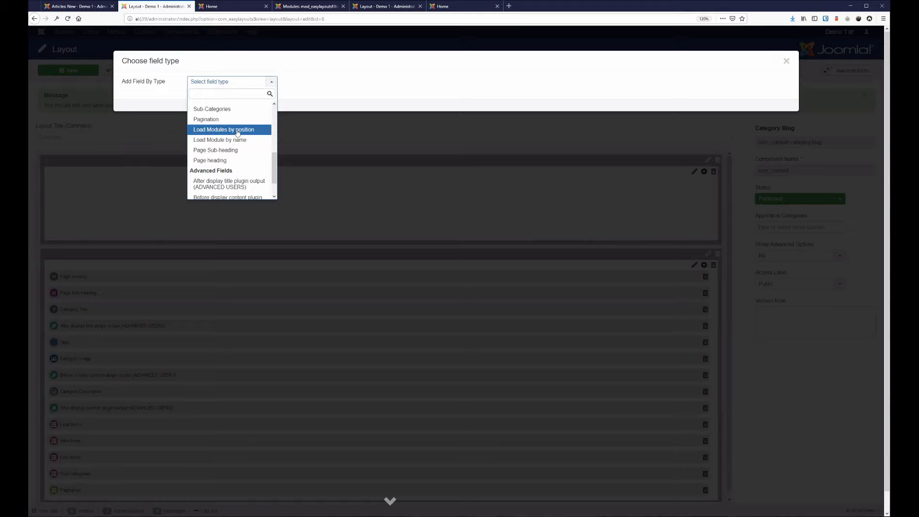
left_click(238, 130)
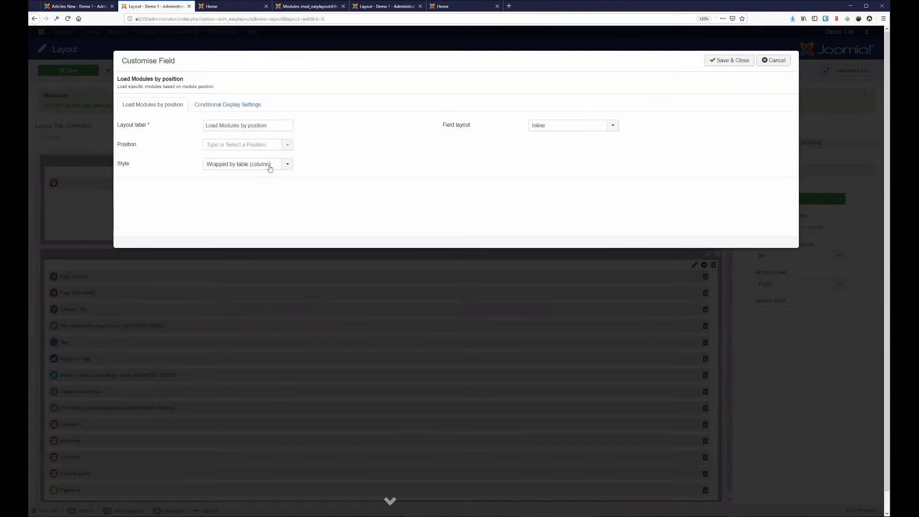
left_click(268, 144)
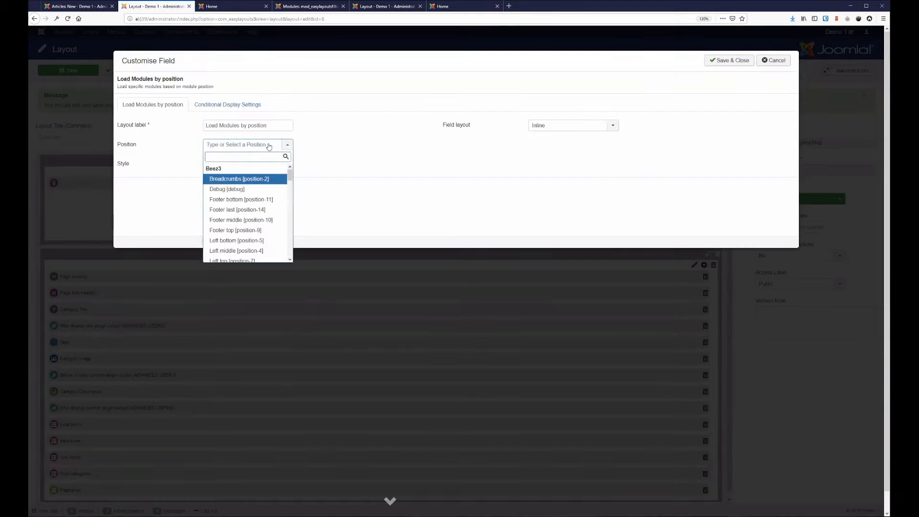
left_click(270, 145)
left_click(774, 60)
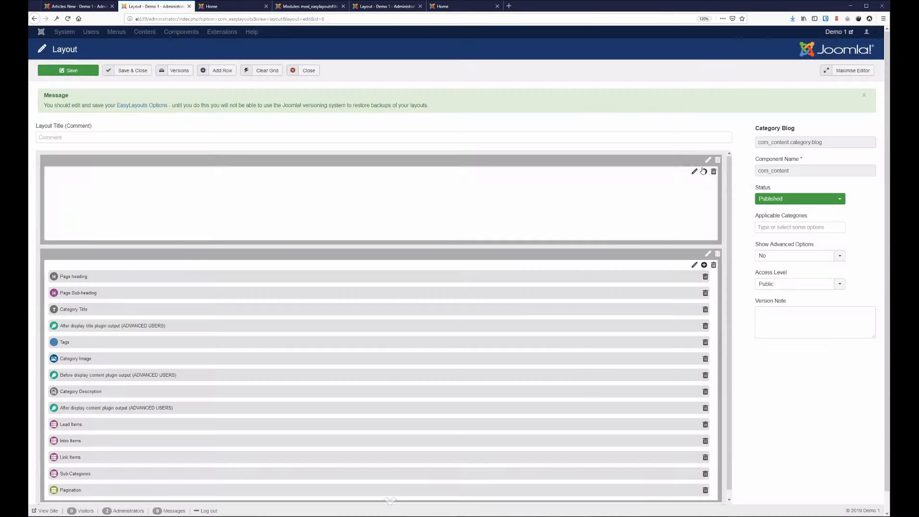
Add a Load Module by name field to the empty top row, loading the EasyLayouts - Content Filtering module
left_click(705, 171)
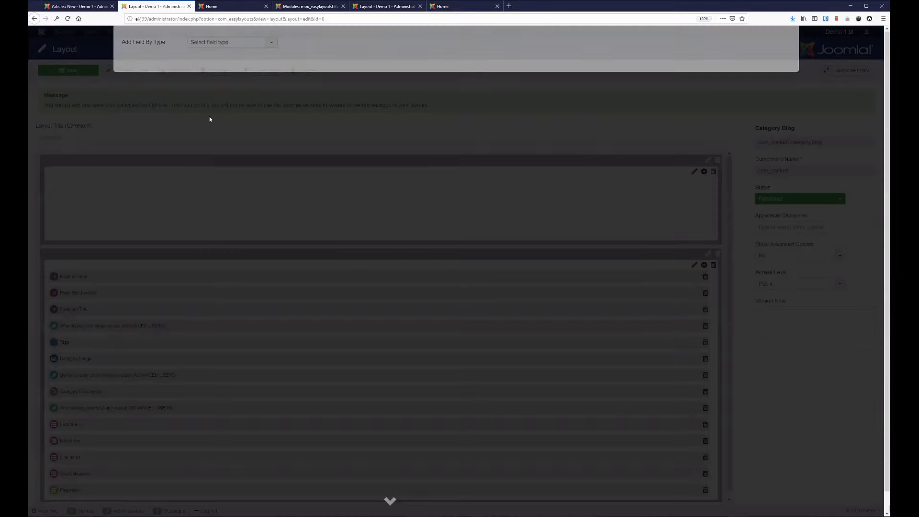
left_click(210, 82)
left_click_drag(275, 118, 279, 175)
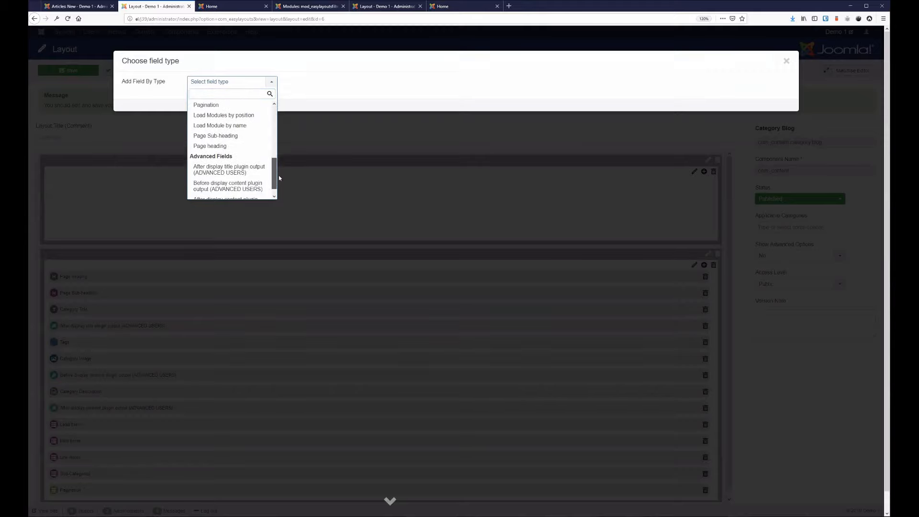
left_click(254, 127)
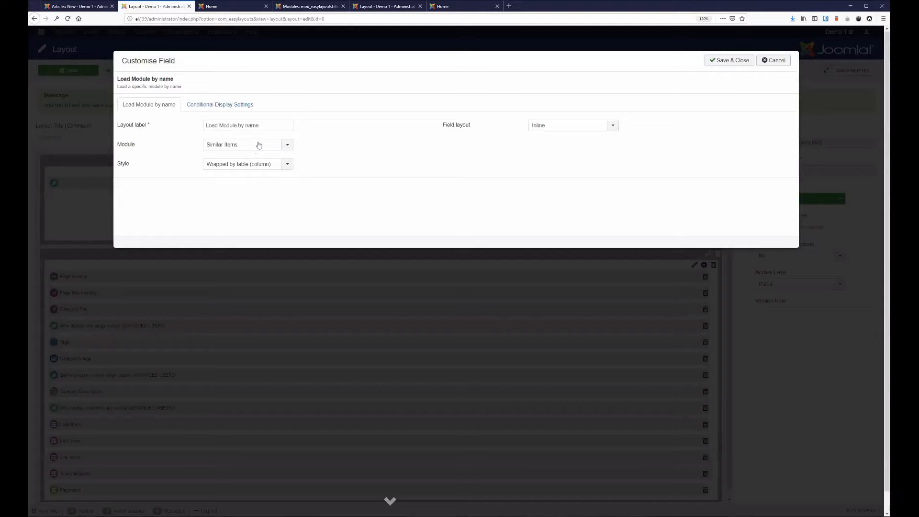
left_click(260, 145)
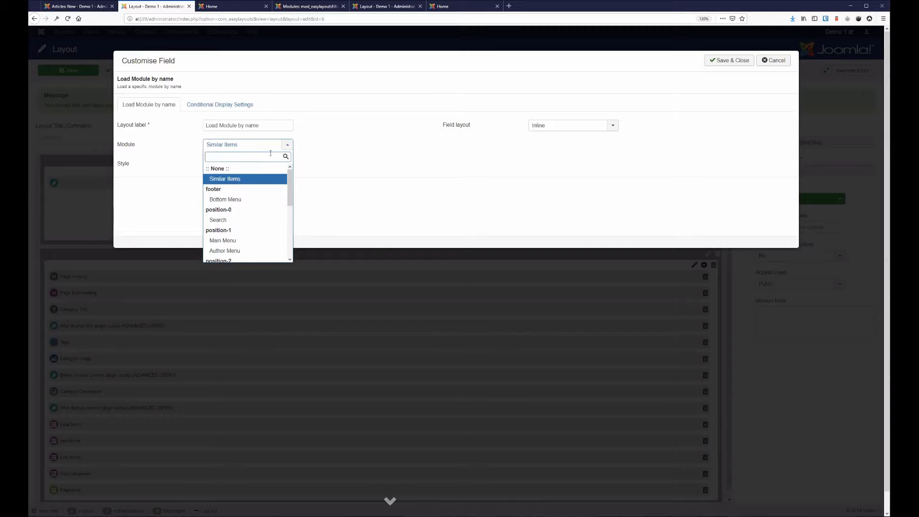
type("filt")
left_click(262, 179)
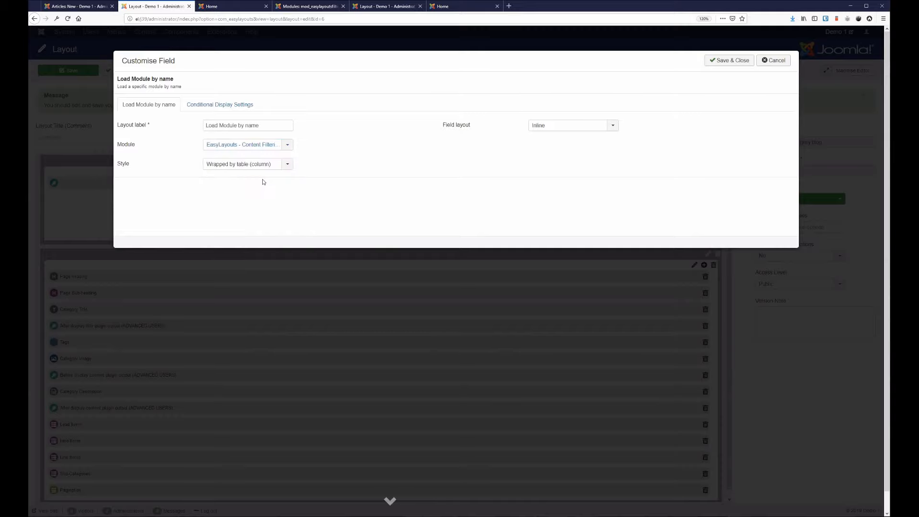
left_click(718, 62)
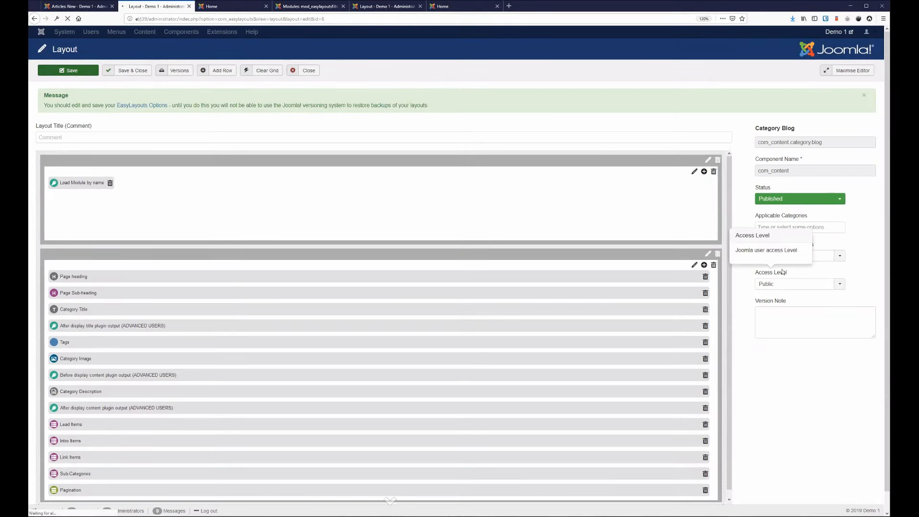
Turn on Show Advanced Options for the Category Blog layout and keep Float Layout at No
left_click(785, 255)
left_click(816, 248)
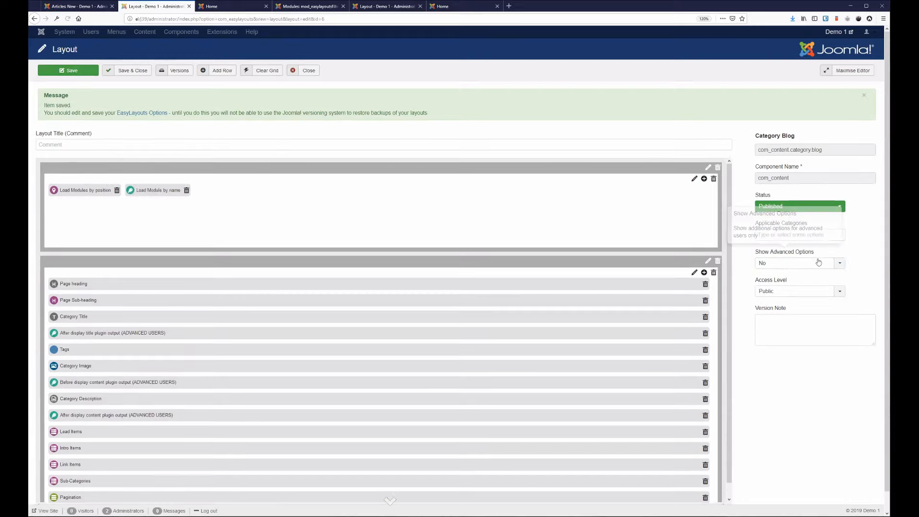
left_click(813, 263)
left_click(796, 283)
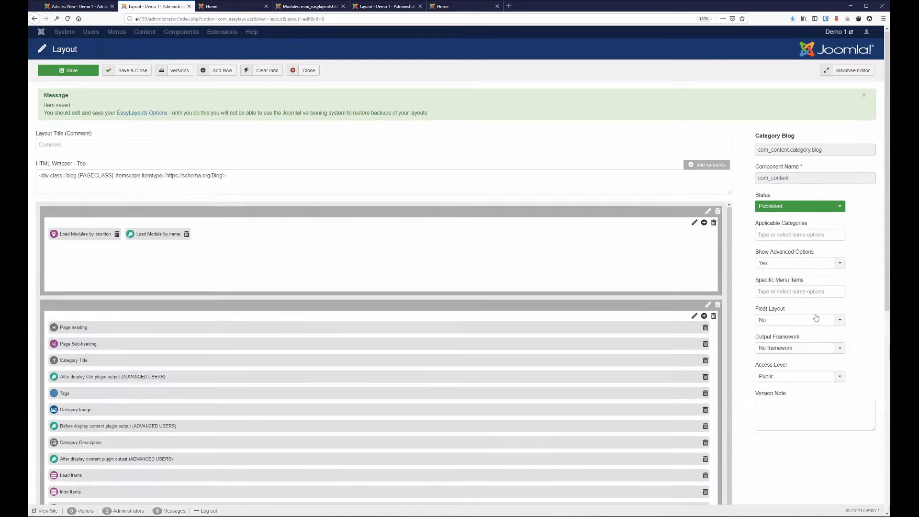
left_click(815, 319)
left_click(811, 331)
Set the output framework to Bootstrap 2, save the layout and reload the site's front end
left_click(820, 350)
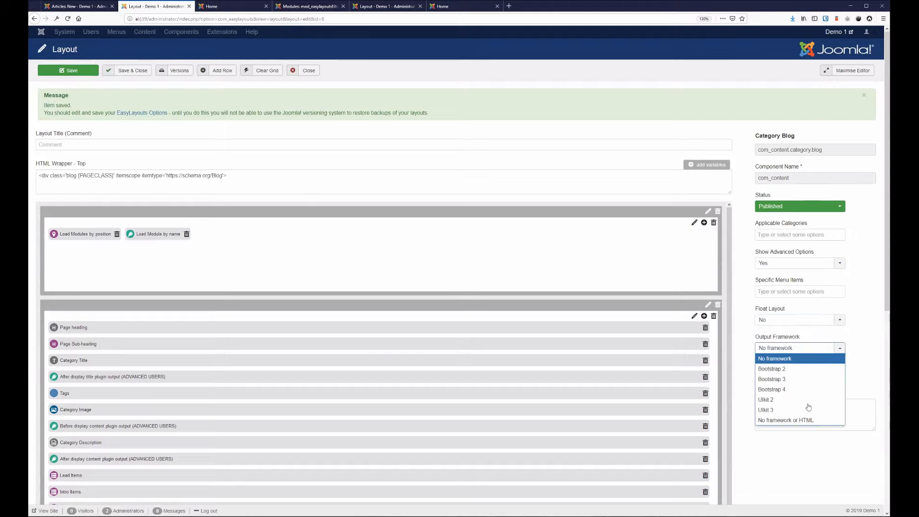
left_click(809, 371)
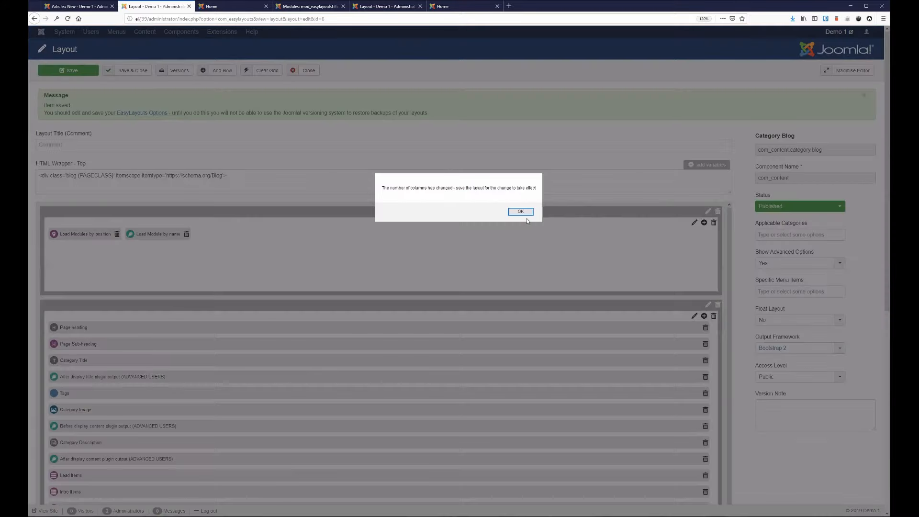
left_click(522, 211)
left_click(76, 70)
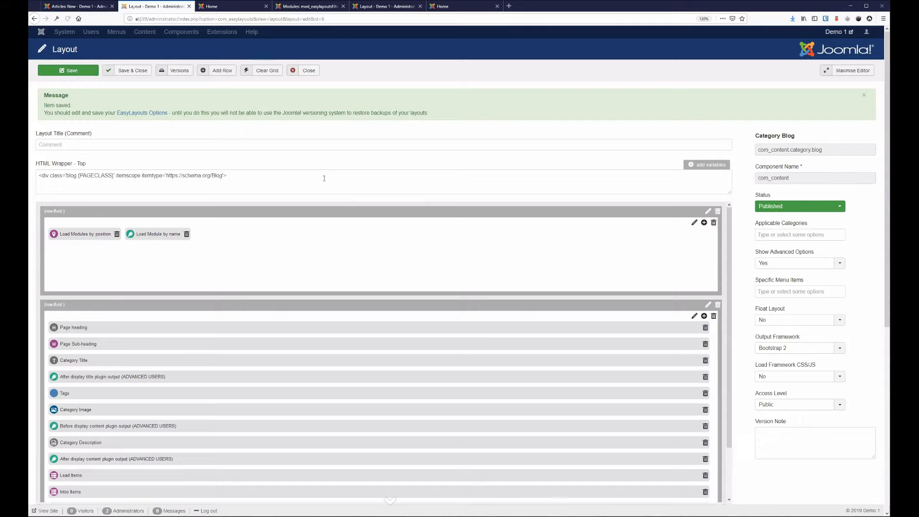
left_click(211, 6)
left_click(68, 19)
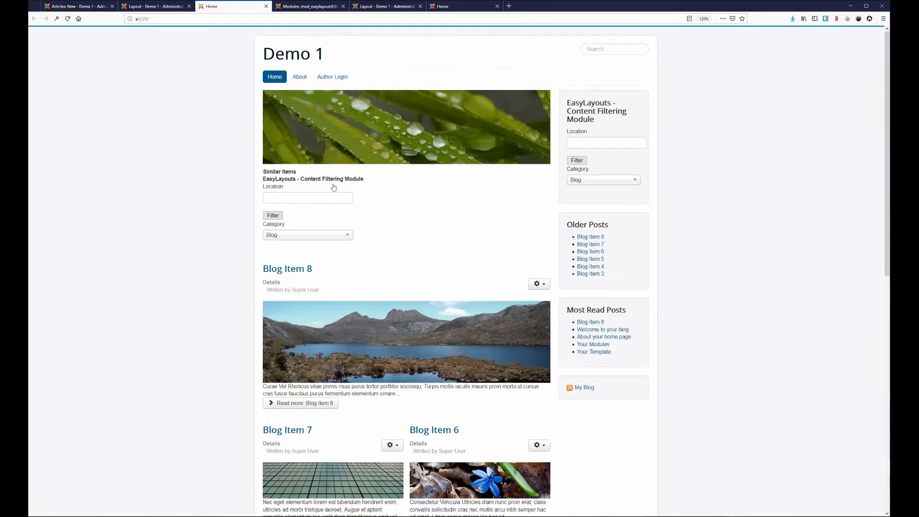
Open the EasyLayouts Filter Module layout, remove its Custom Field and Submit fields, and save it
left_click(155, 6)
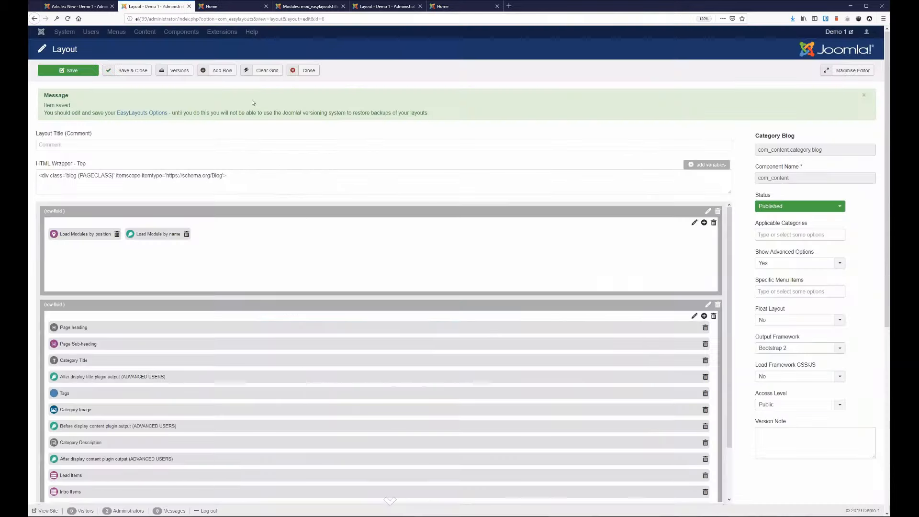
left_click(307, 71)
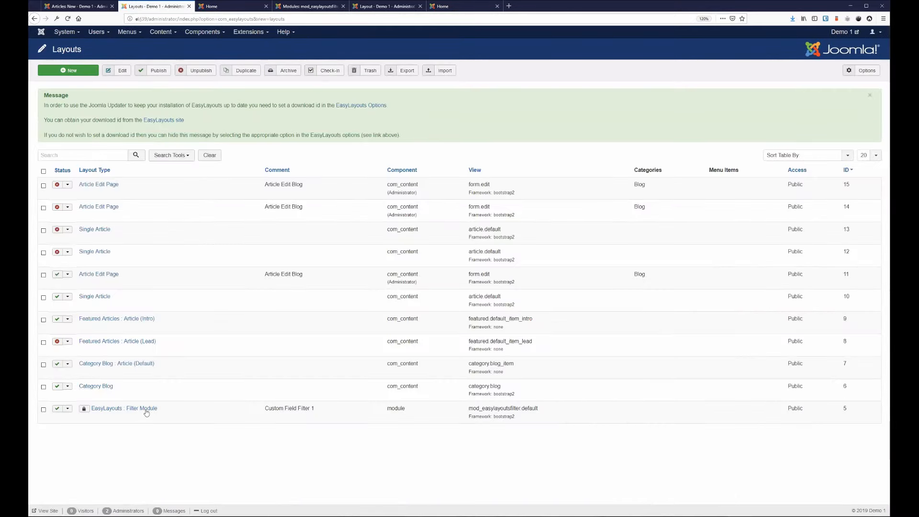
left_click(143, 409)
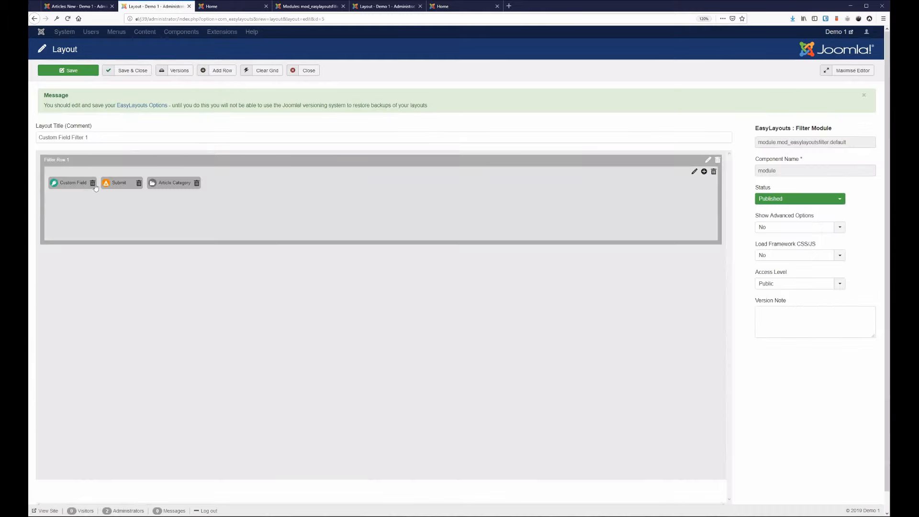
left_click(91, 184)
left_click(87, 184)
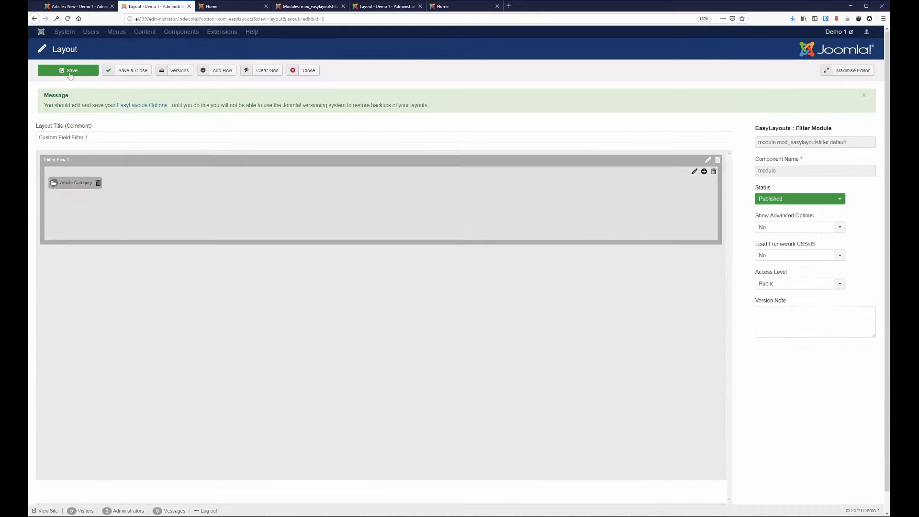
left_click(70, 71)
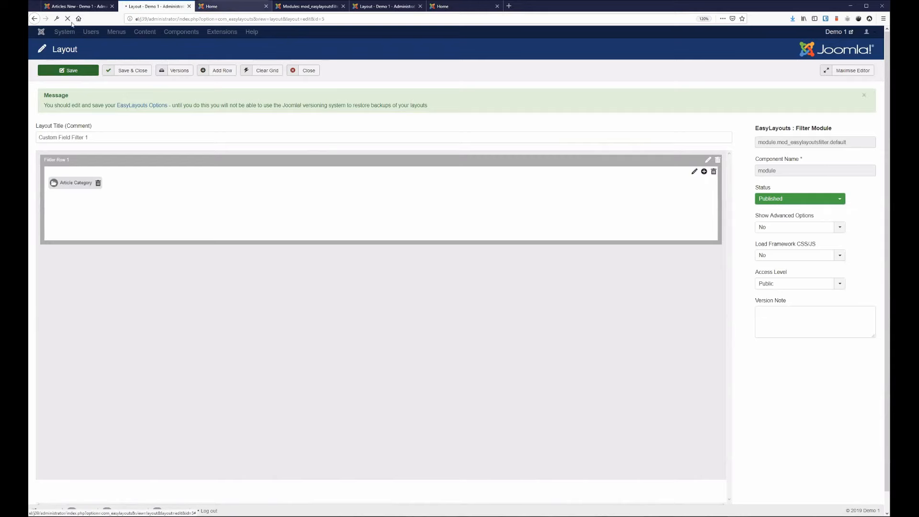
Reload the front end, filter the articles by Uncategorised and back to Blog, and look through the blog list
left_click(231, 8)
left_click(68, 18)
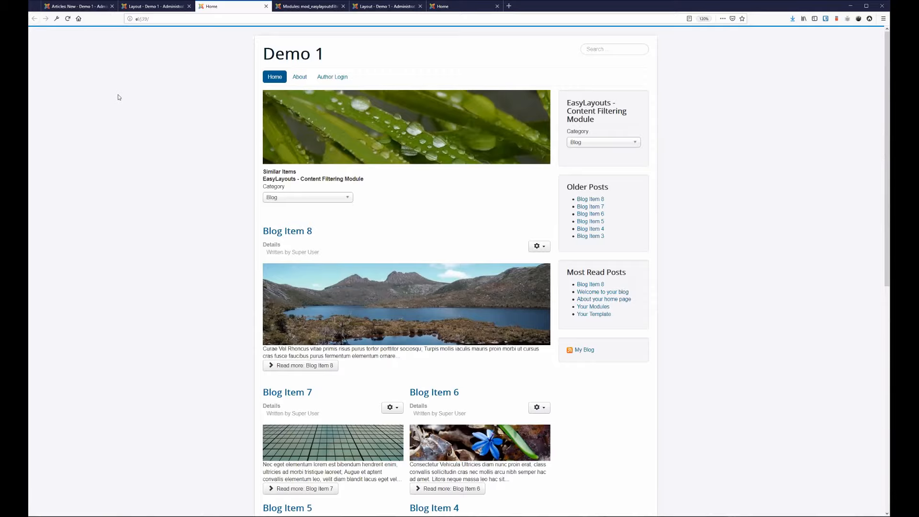
left_click(286, 197)
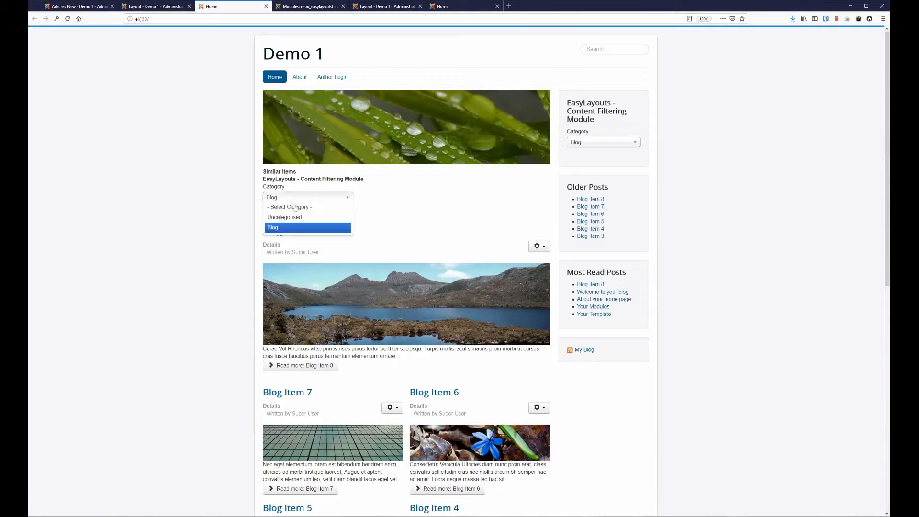
left_click(298, 217)
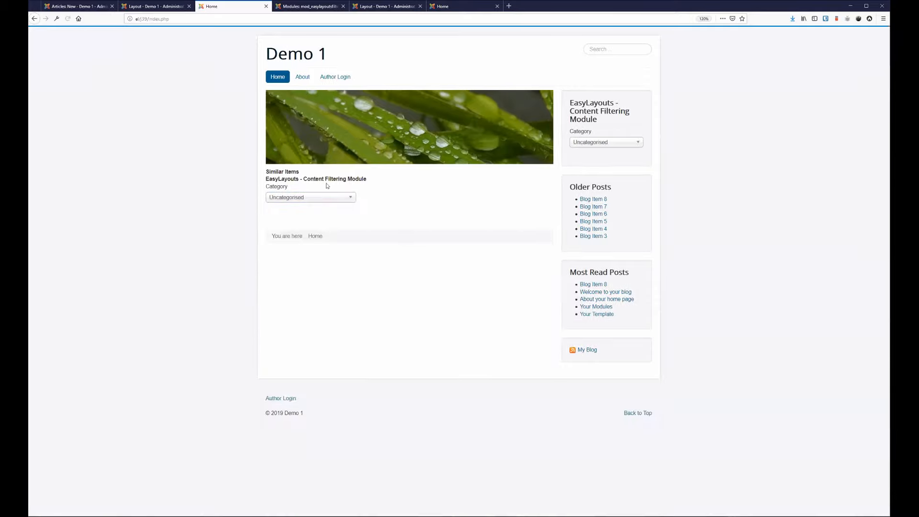
left_click(329, 198)
left_click(332, 229)
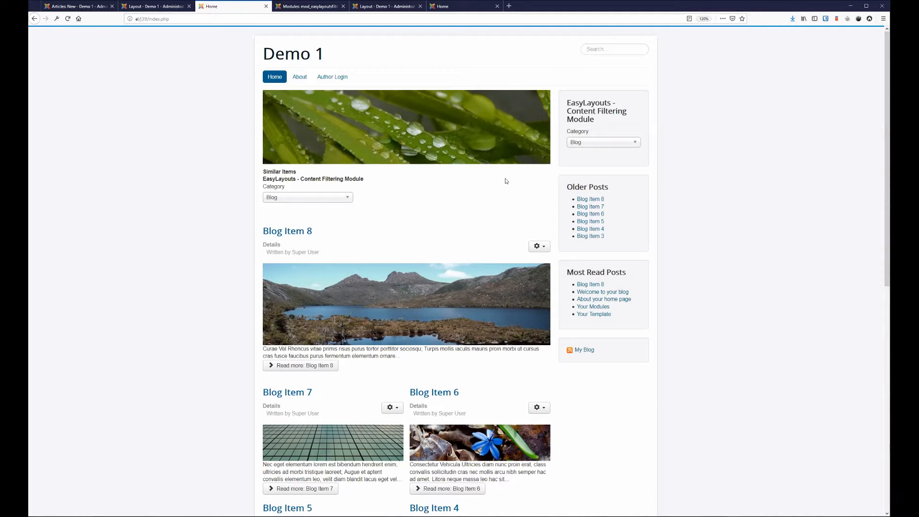
scroll(501, 201, "down", 10)
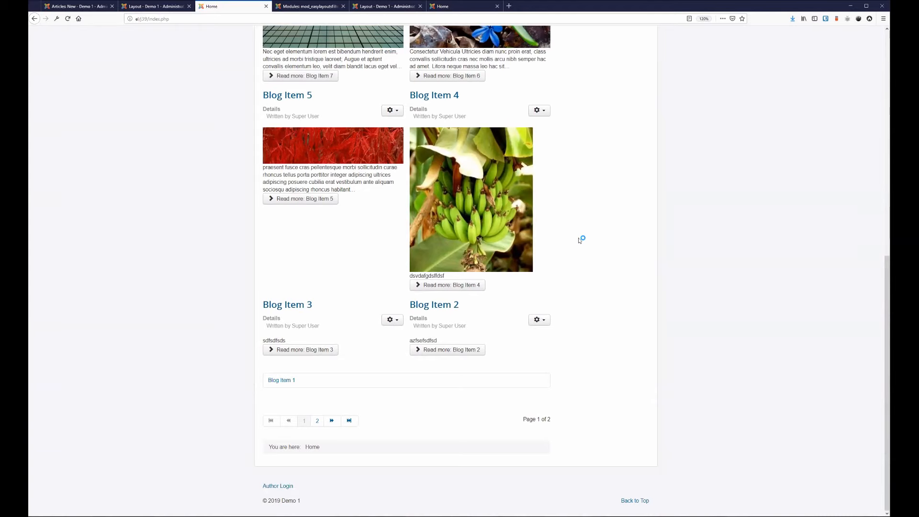
scroll(579, 240, "up", 7)
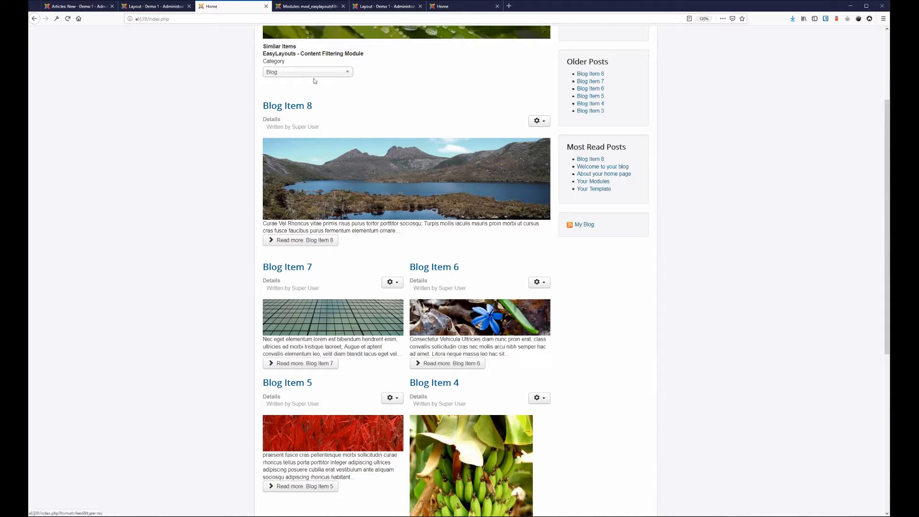
scroll(431, 127, "up", 2)
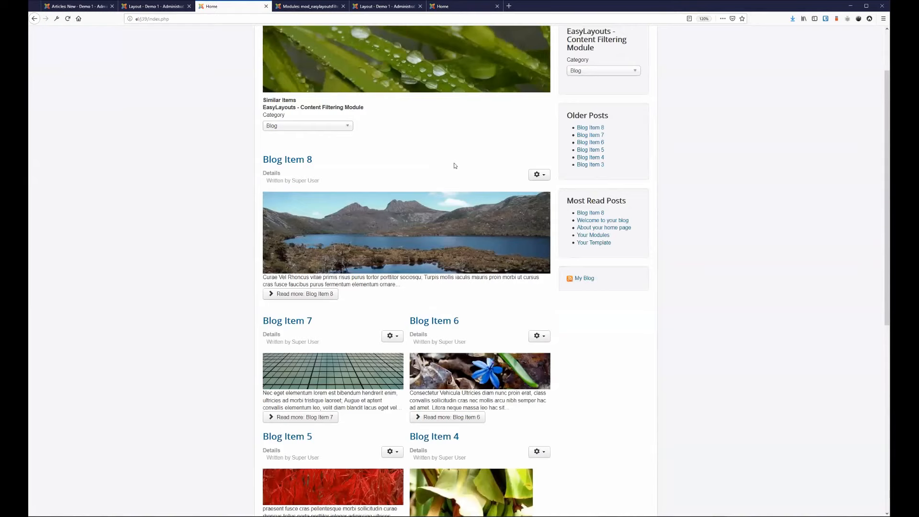
scroll(494, 189, "up", 2)
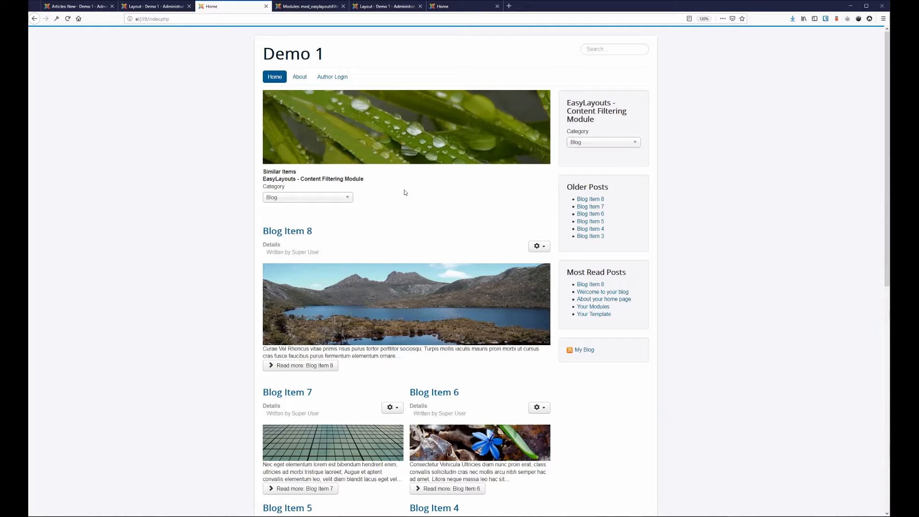
Add a Month Selector field to Filter Row 1 of the EasyLayouts Filter Module layout
left_click(170, 7)
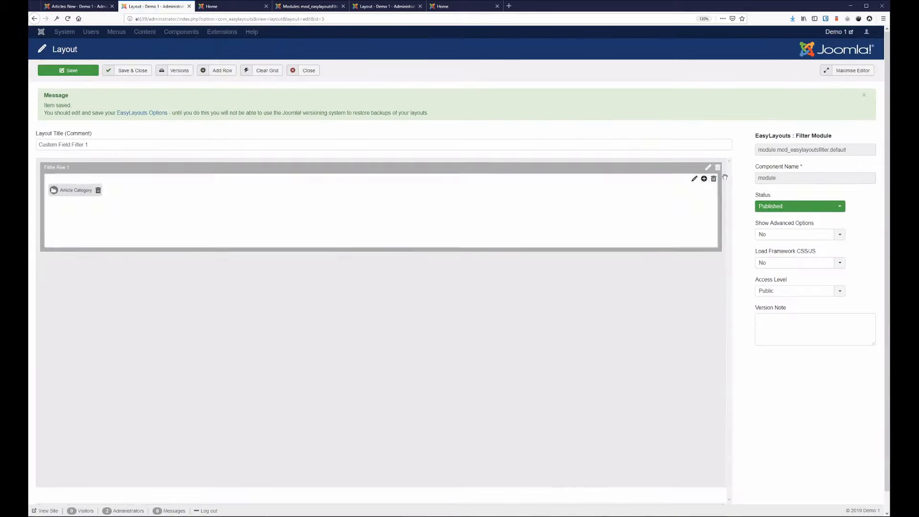
left_click(704, 179)
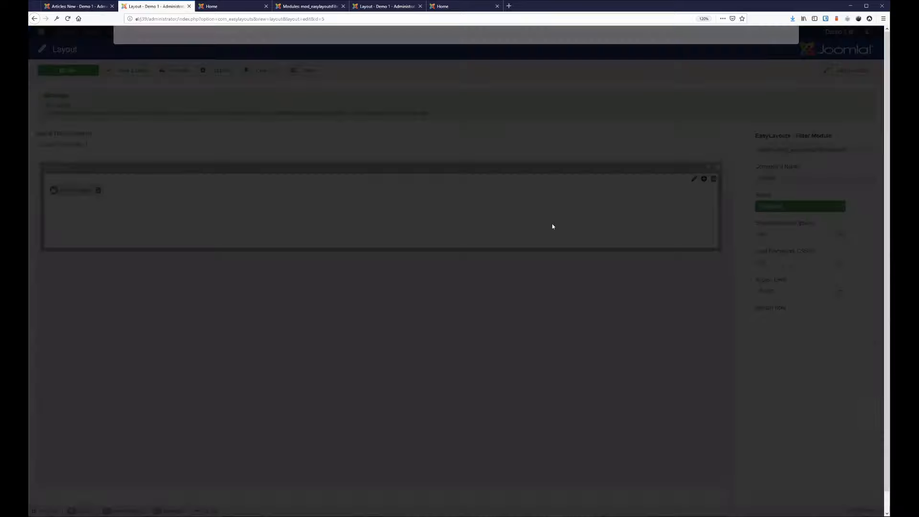
left_click(211, 82)
scroll(251, 201, "down", 2)
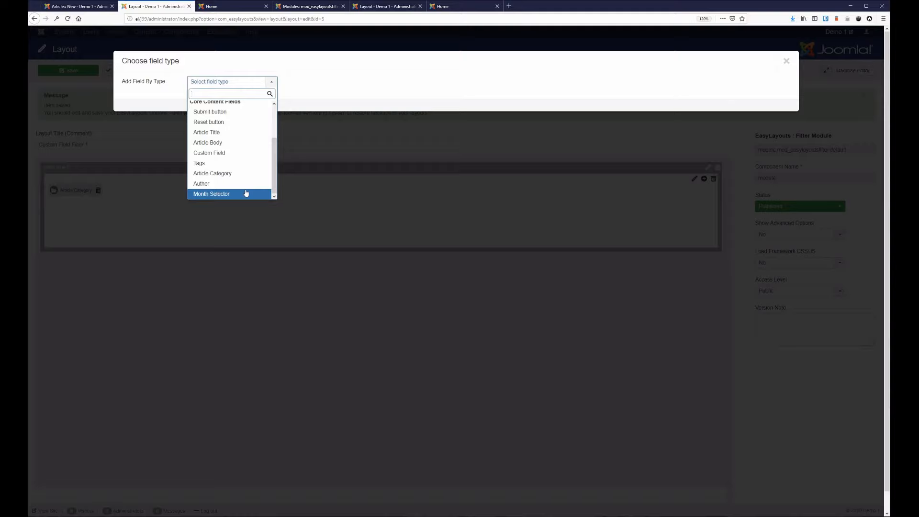
left_click(245, 192)
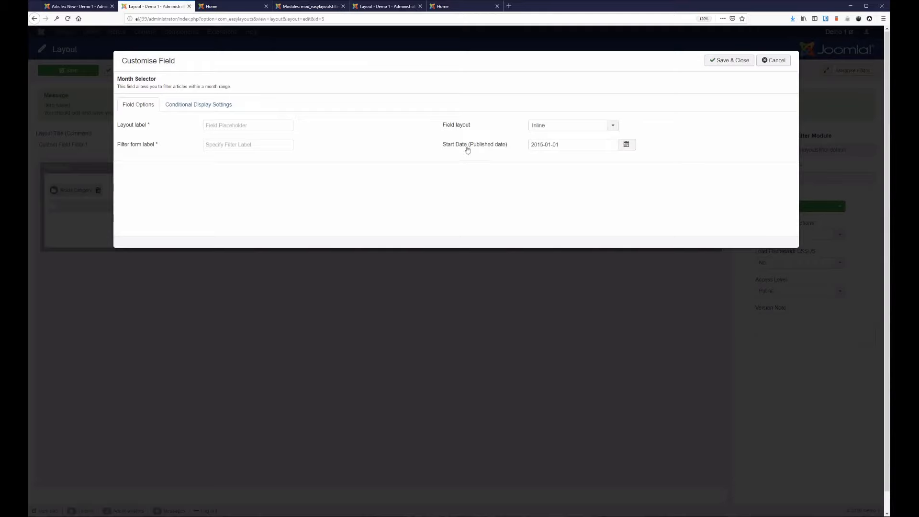
Set the new field's layout label and filter form label to Month Selector and save the field
mouse_move(466, 150)
left_click(242, 127)
type("Mon")
key("Tab")
type("Mon")
key("BackSpace")
key("BackSpace")
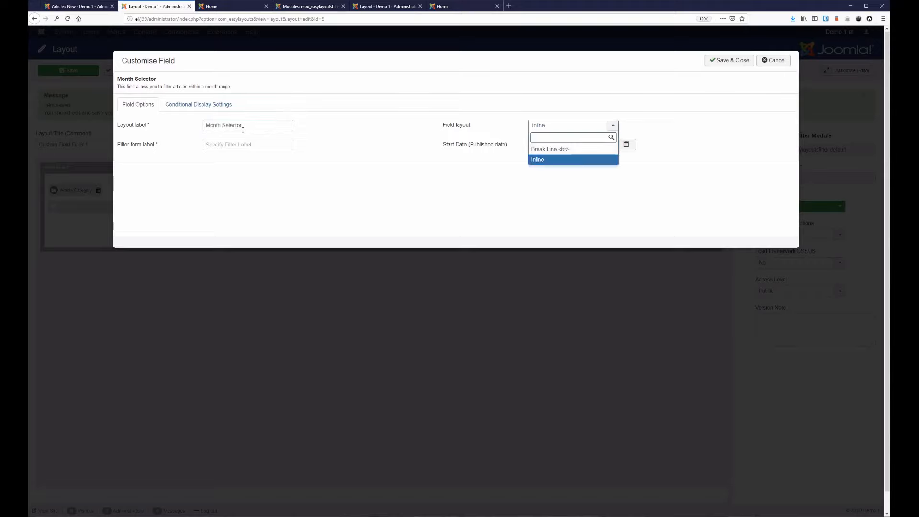
key("Tab")
type("N")
key("BackSpace")
type("Month Selector")
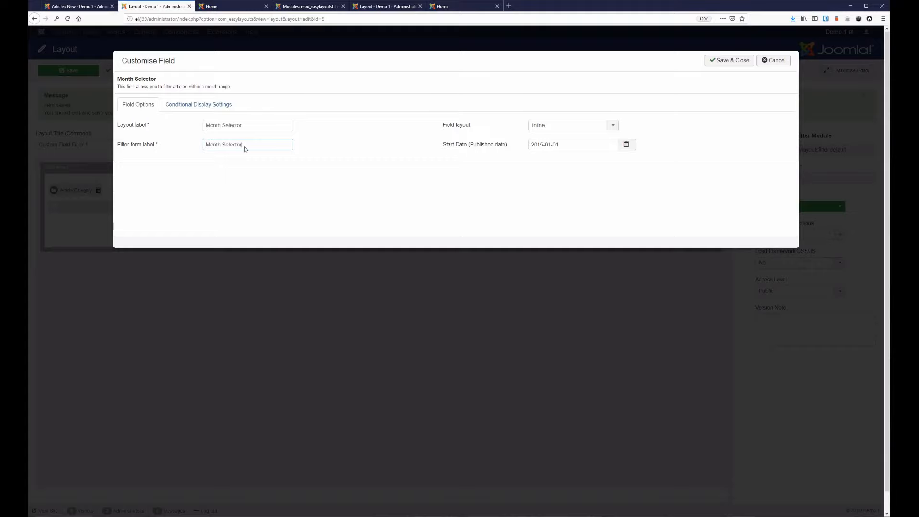
left_click(729, 60)
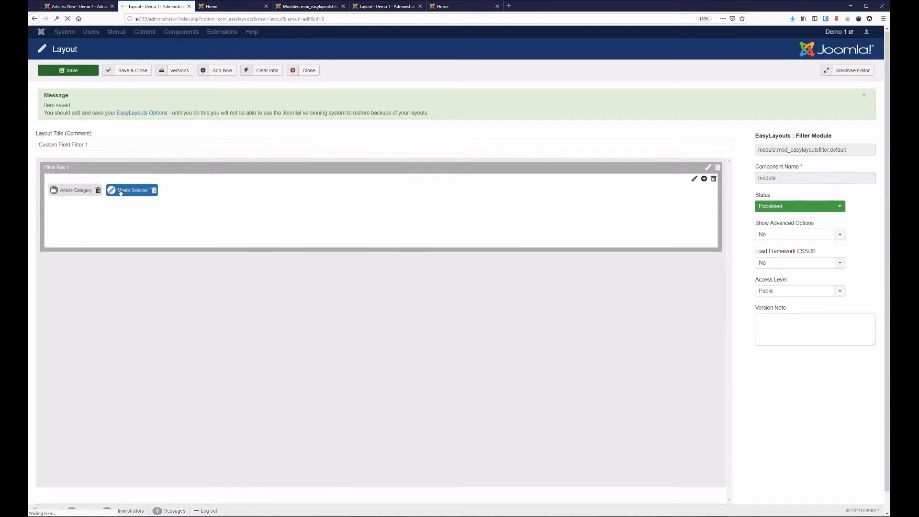
Reload the site's front end and look through the months offered by the Month Selector filter above the articles
left_click(226, 8)
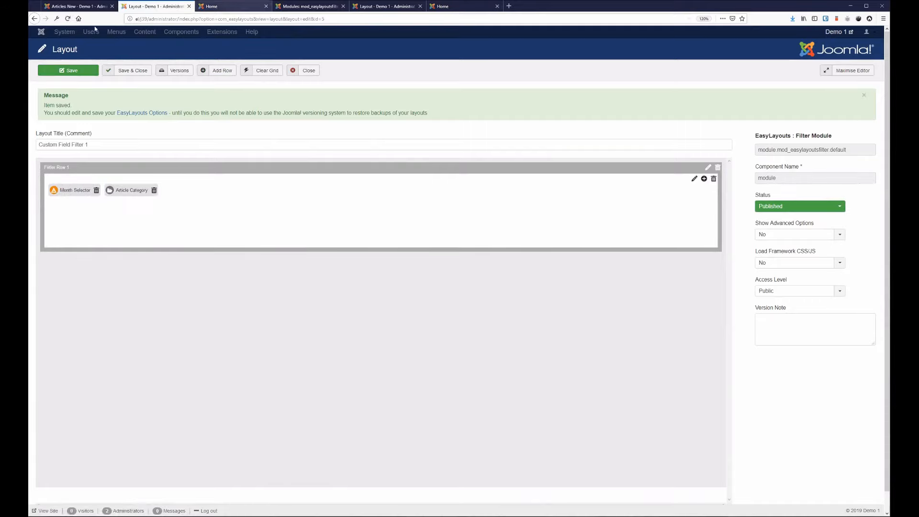
left_click(68, 18)
left_click(568, 212)
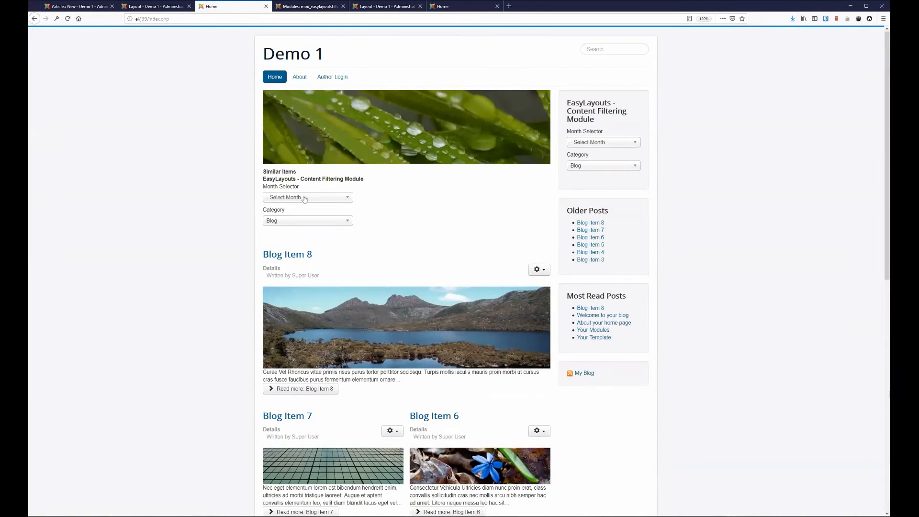
left_click(304, 198)
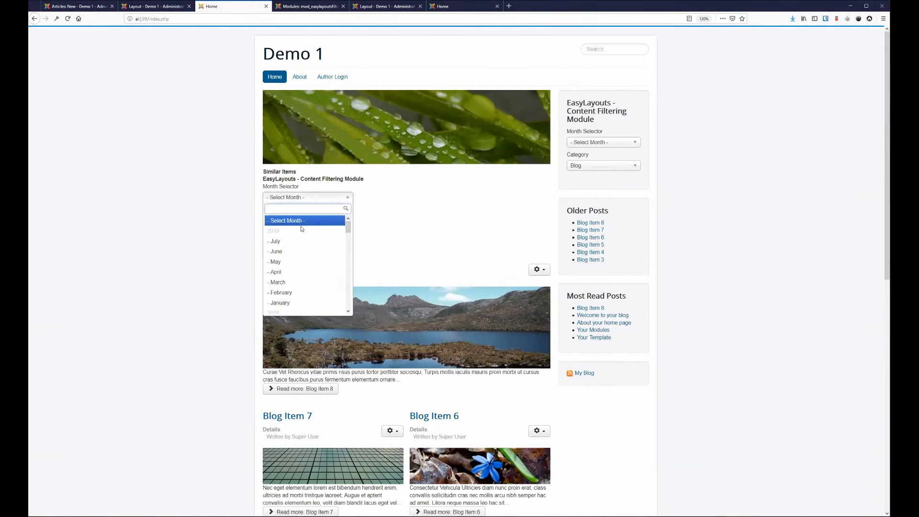
left_click_drag(347, 230, 348, 243)
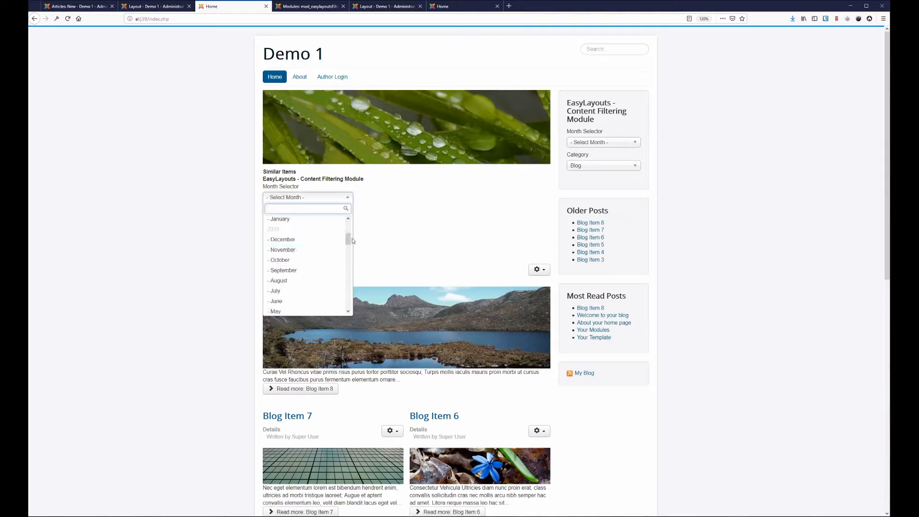
scroll(352, 241, "down", 2)
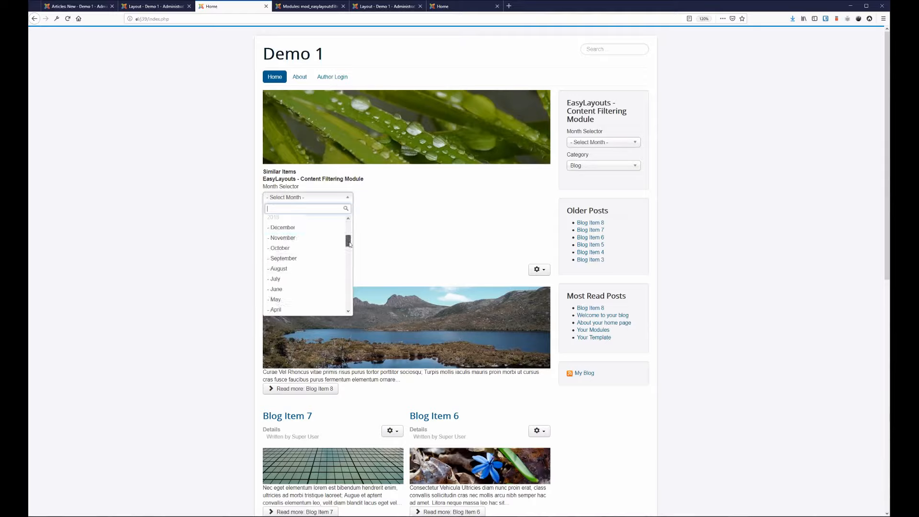
left_click(219, 272)
Go to the last page of the blog list, open Blog Item 1 and return to the list
scroll(225, 287, "down", 8)
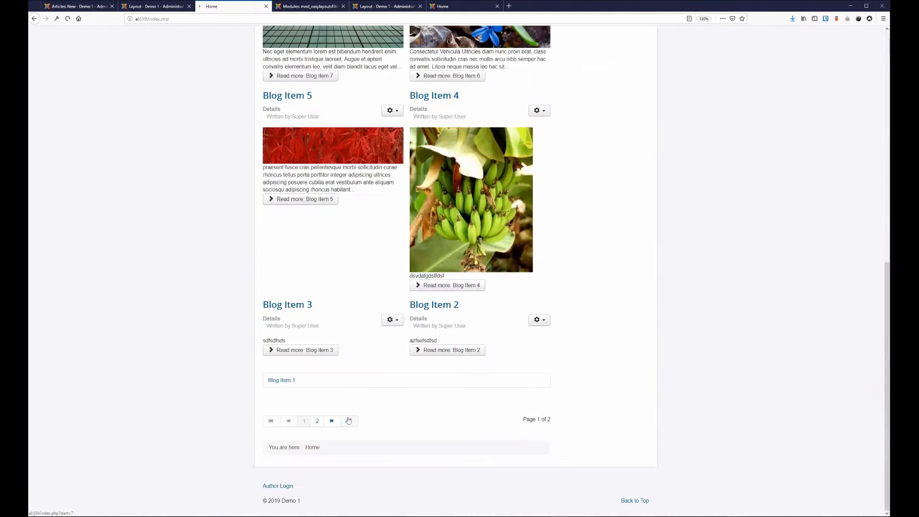
left_click(348, 420)
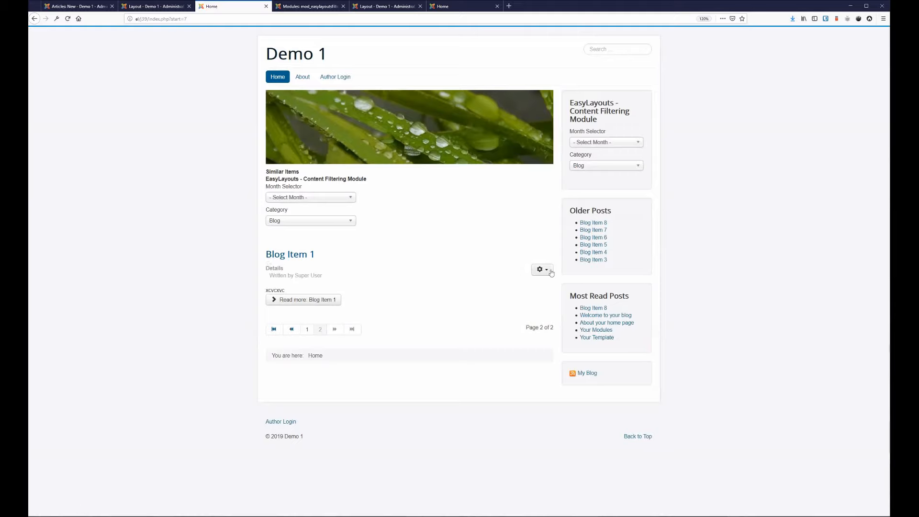
left_click(293, 254)
right_click(249, 247)
left_click(252, 248)
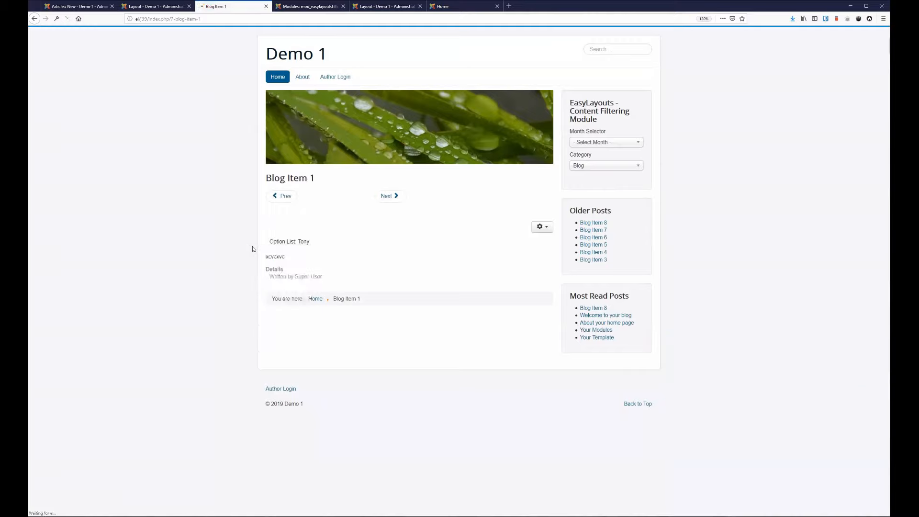
right_click(221, 218)
left_click(229, 224)
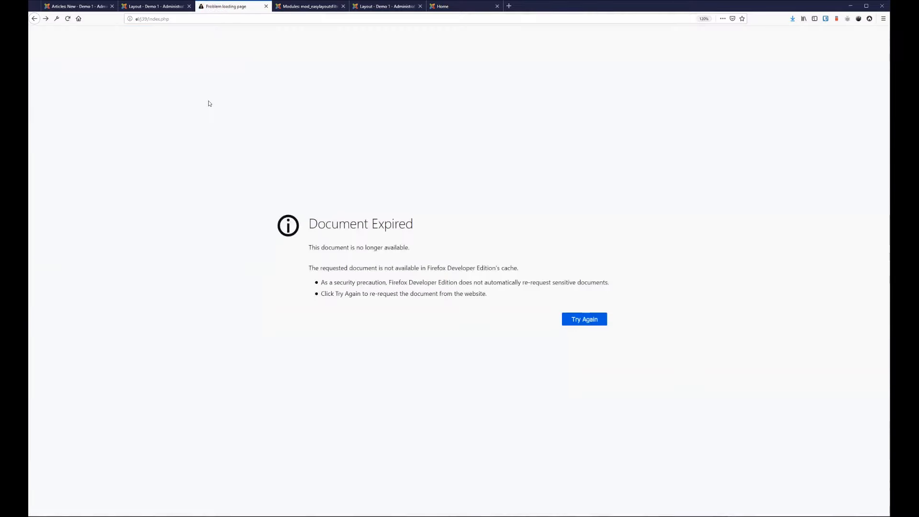
left_click(57, 18)
left_click(46, 18)
Leave the new article in the administrator and open the article Welcome to your blog for editing
left_click(114, 6)
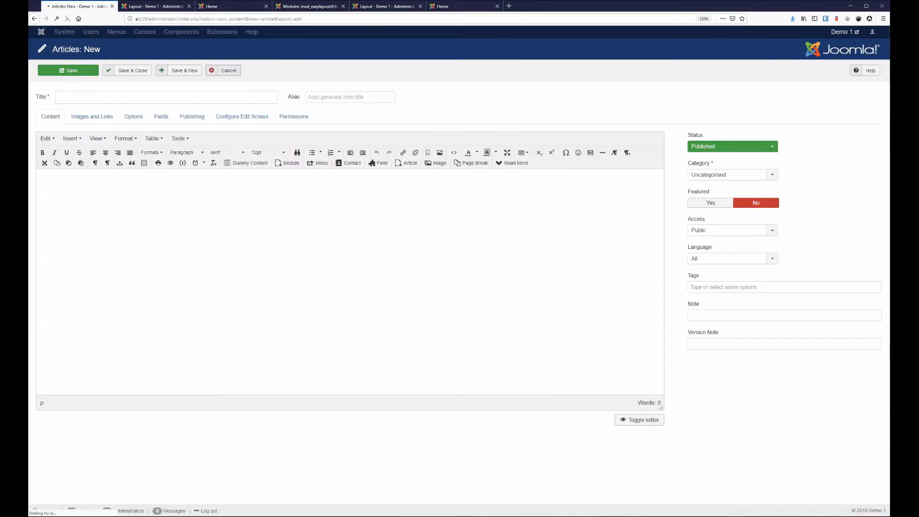
left_click(116, 33)
left_click(161, 32)
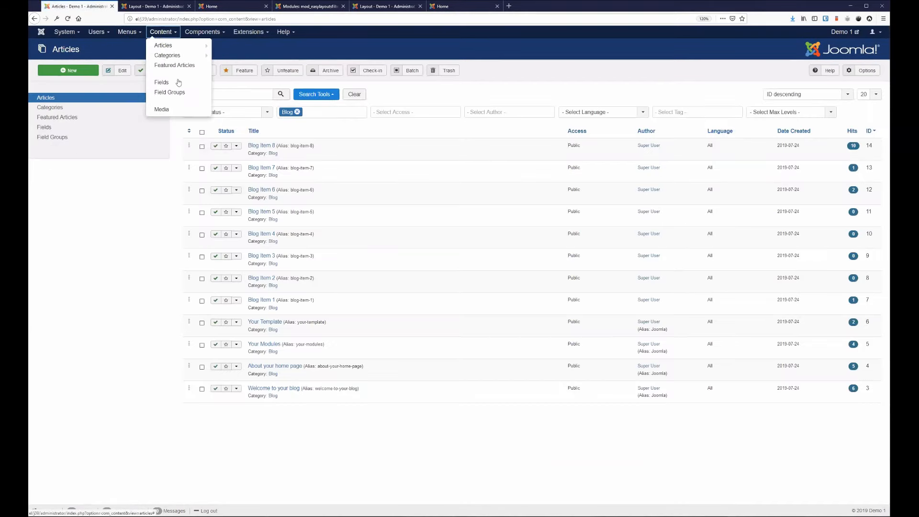
left_click(797, 437)
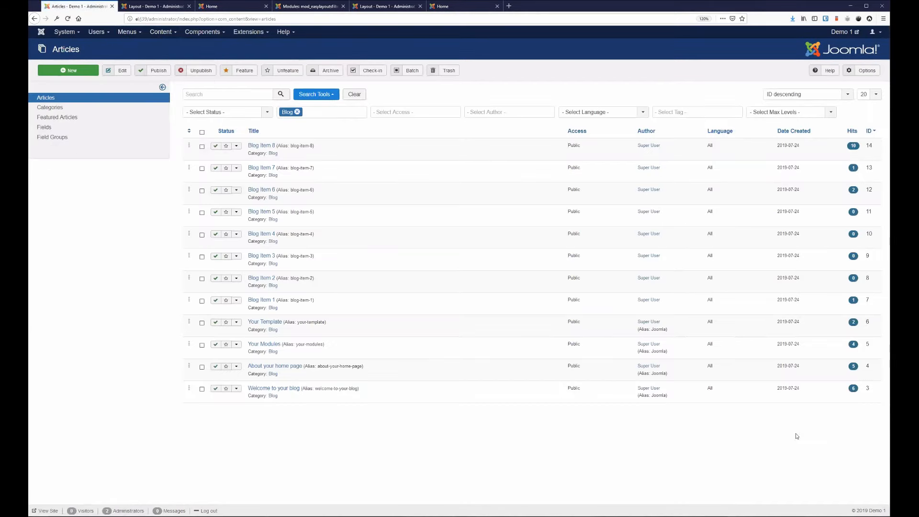
left_click(273, 388)
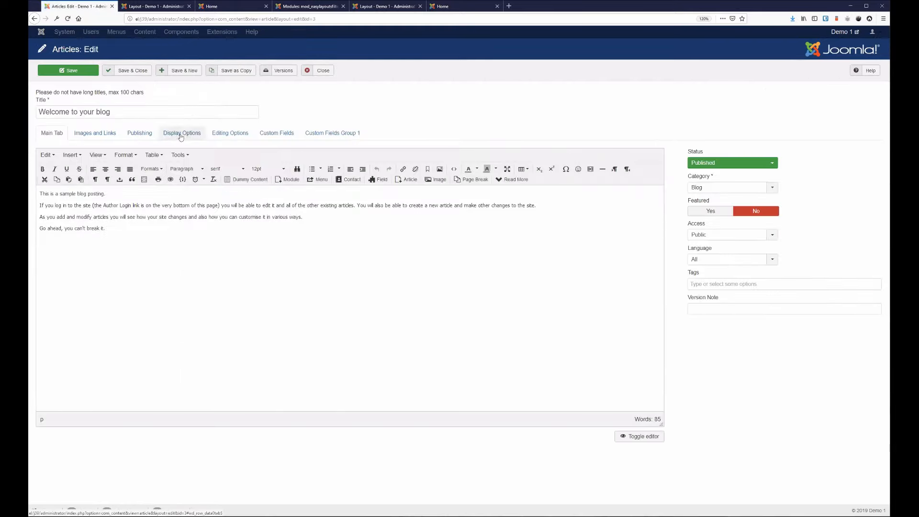
Set the article's Start Publishing date to 17 July 2018, then save and close the article
left_click(178, 137)
left_click(221, 137)
left_click(119, 136)
left_click(129, 135)
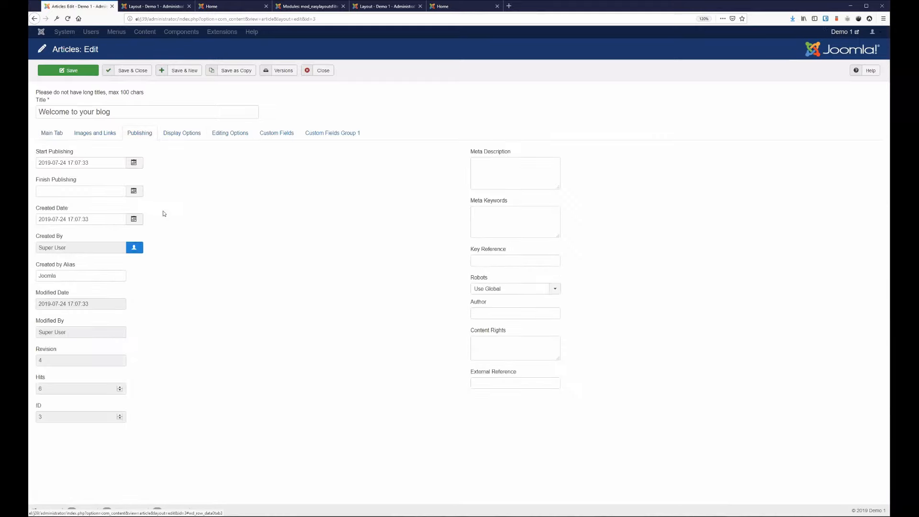
left_click(134, 164)
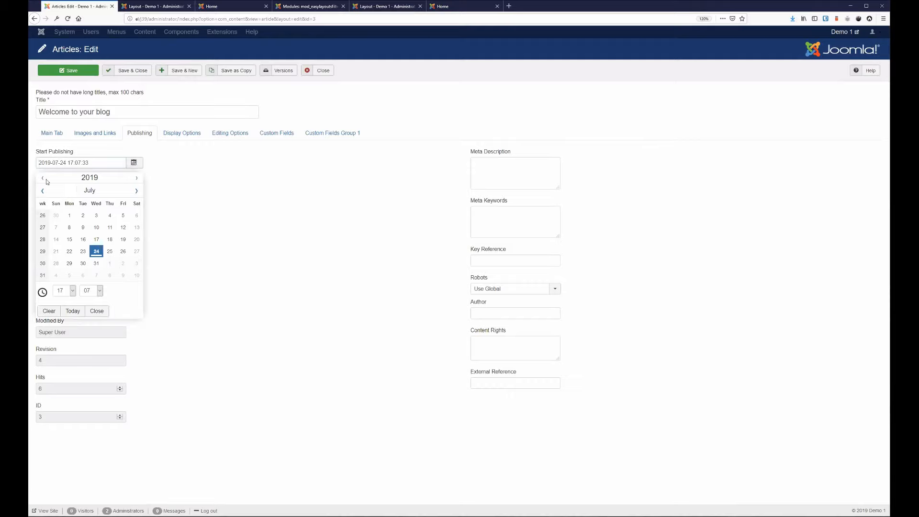
left_click(43, 178)
left_click(83, 239)
left_click(140, 124)
left_click(120, 72)
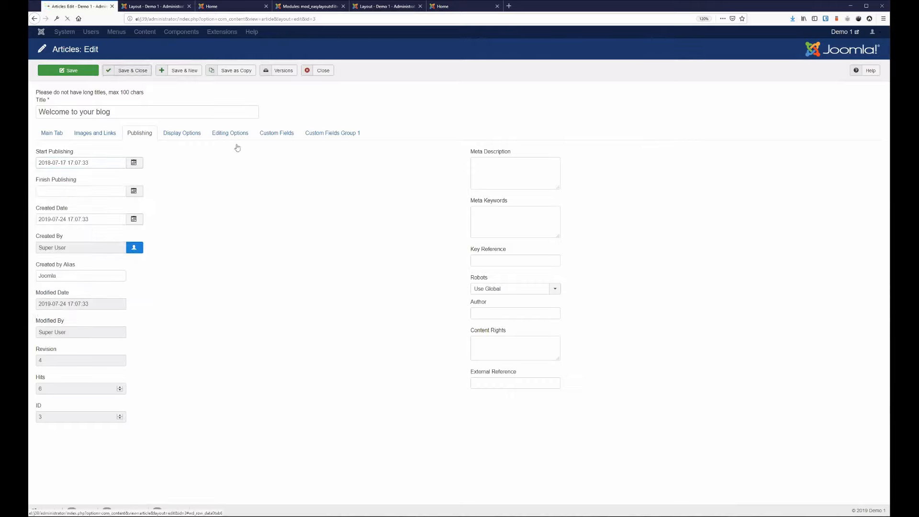
Return to the first page of the front-end blog and filter its articles by July 2018
left_click(230, 11)
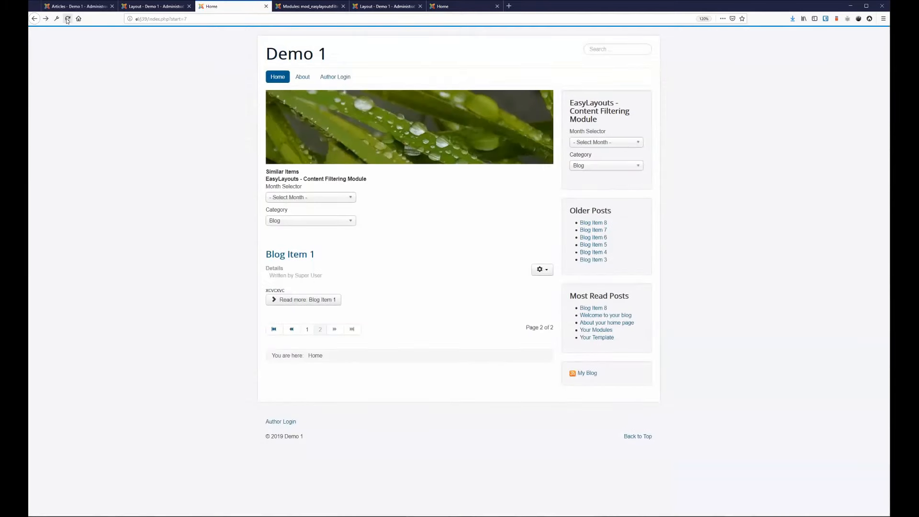
left_click(272, 329)
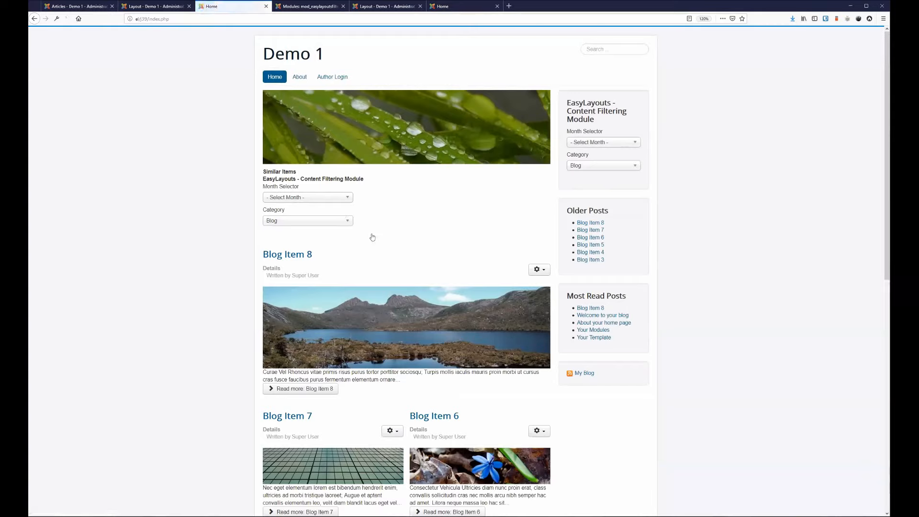
left_click(310, 198)
left_click_drag(348, 228, 349, 243)
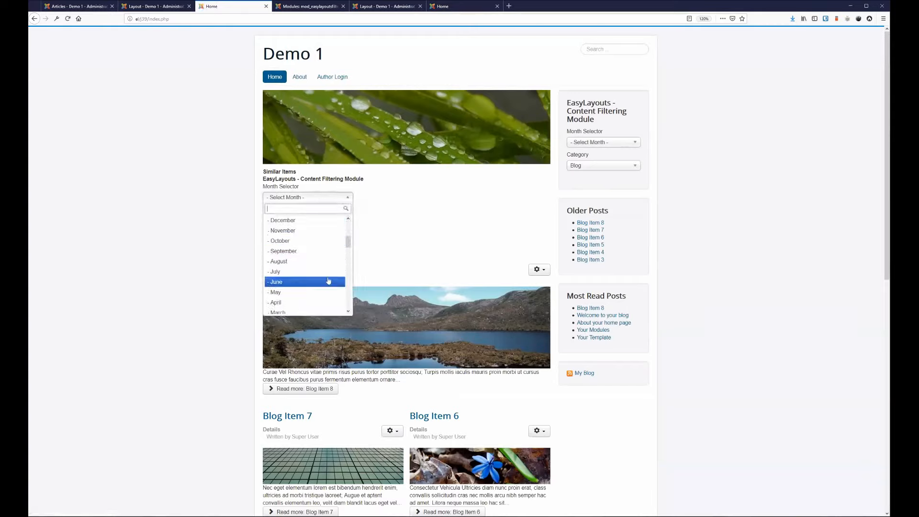
left_click(314, 271)
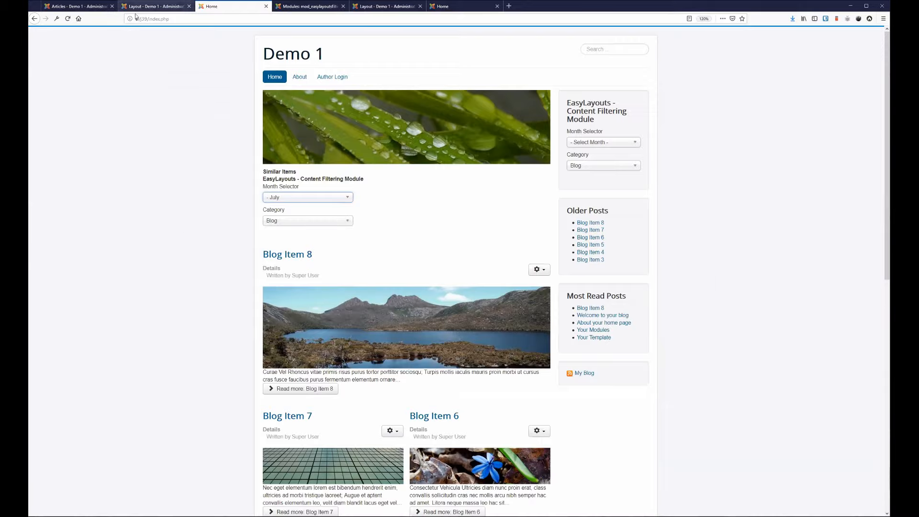
Review the Month Selector field's options and conditional display settings in the filter layout, and close it without changes
left_click(158, 7)
left_click(65, 191)
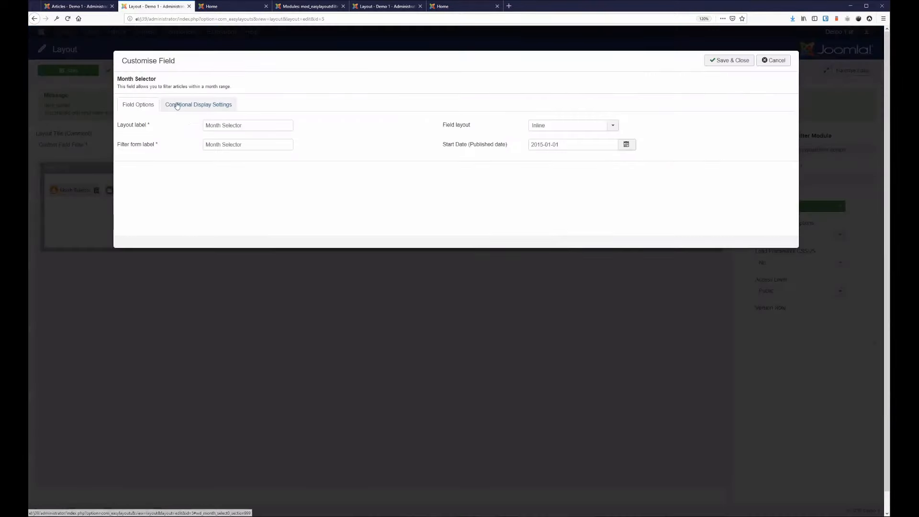
left_click(177, 105)
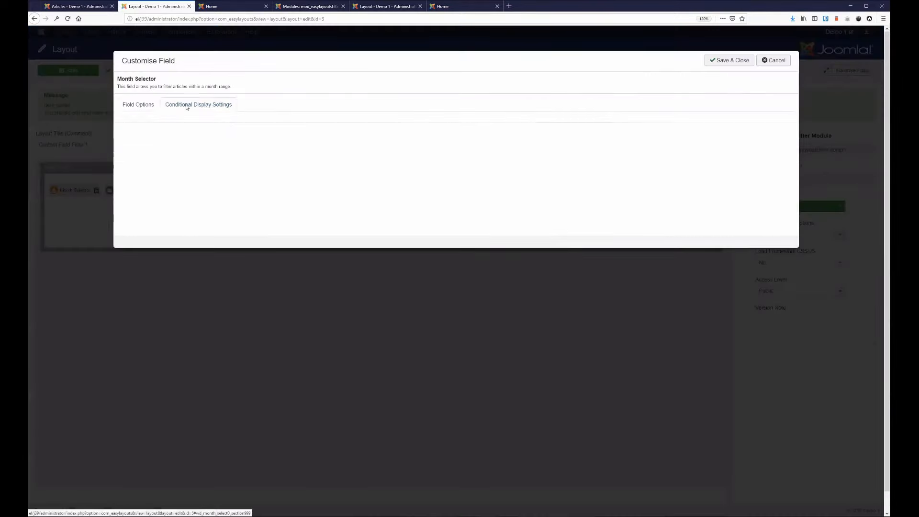
left_click(140, 105)
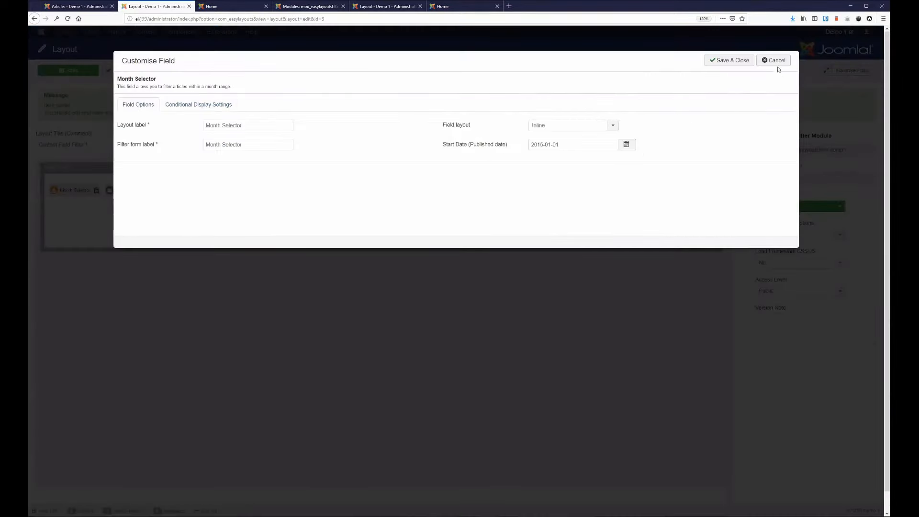
left_click(168, 105)
left_click(138, 104)
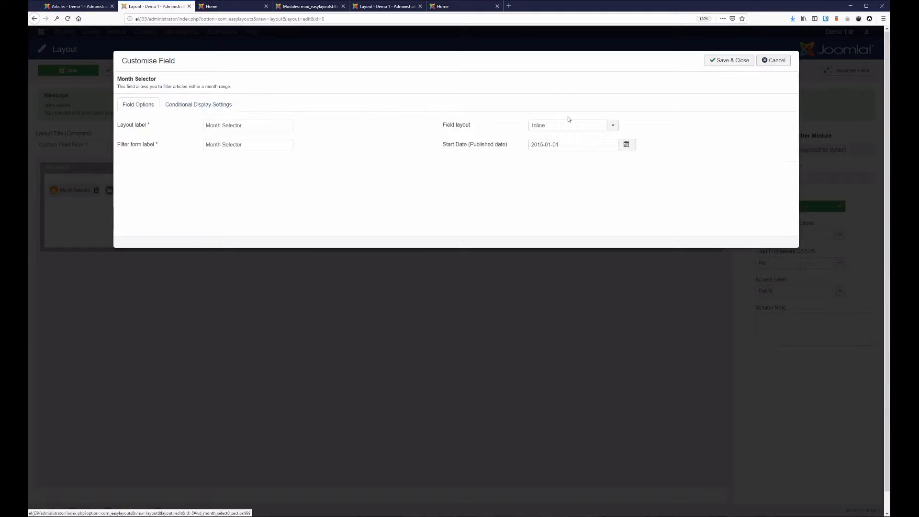
left_click(771, 63)
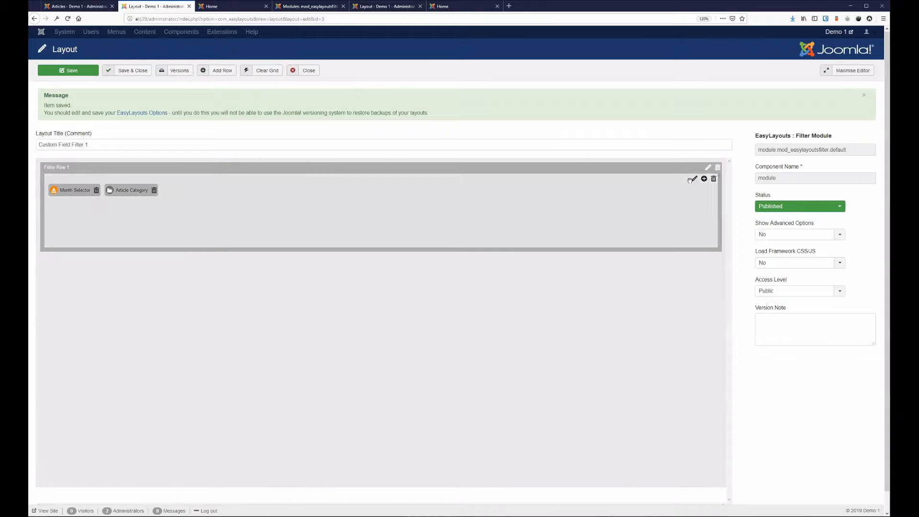
Add a Submit button field to Filter Row 1 of the Custom Field Filter 1 layout
left_click(704, 179)
left_click(215, 85)
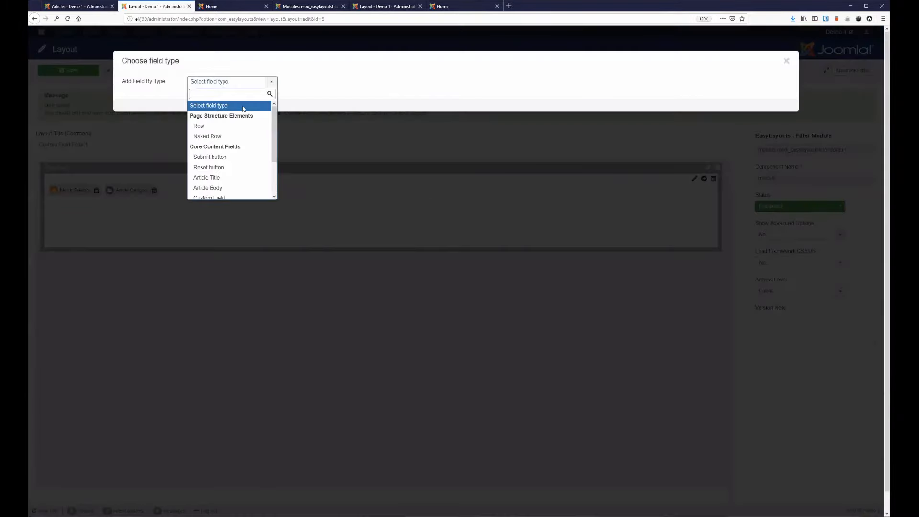
scroll(272, 176, "down", 3)
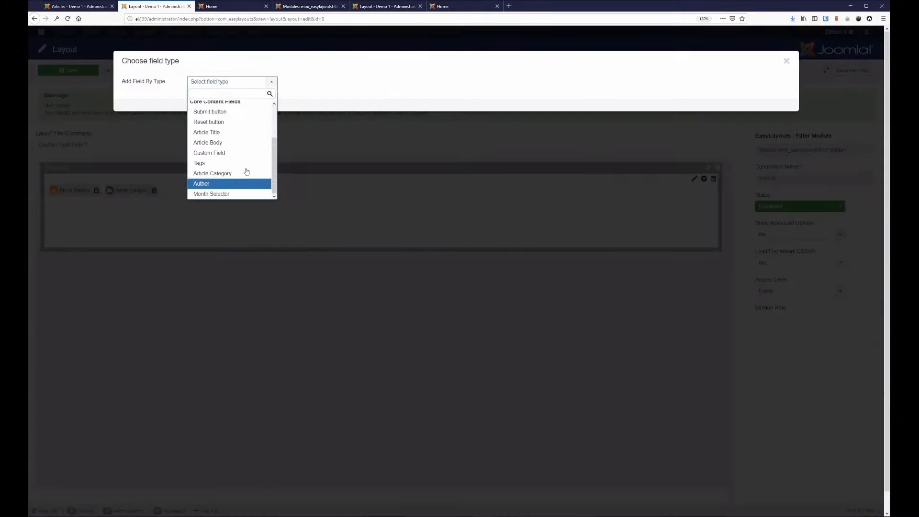
left_click(242, 112)
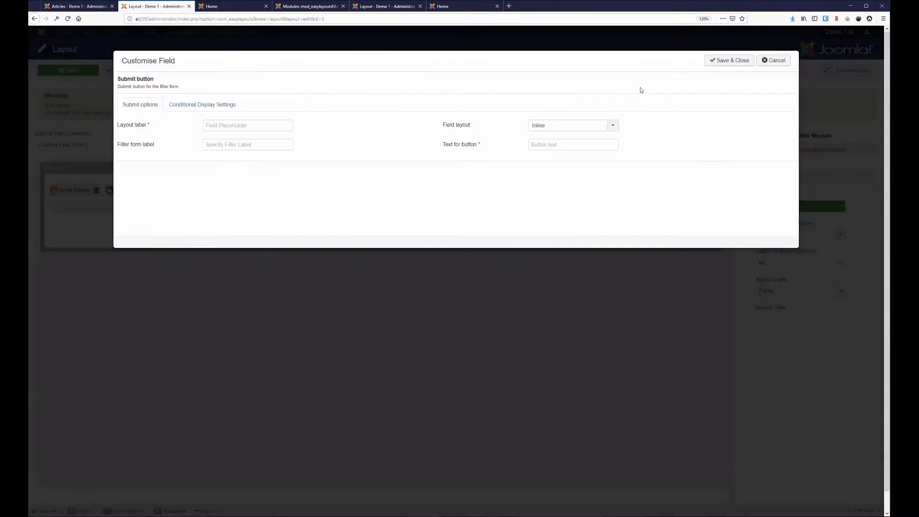
Set the submit field's layout label, filter form label and button text to "submit", and save the field
left_click(262, 125)
type("submit")
key("Tab")
type("sub")
key("Tab")
key("Tab")
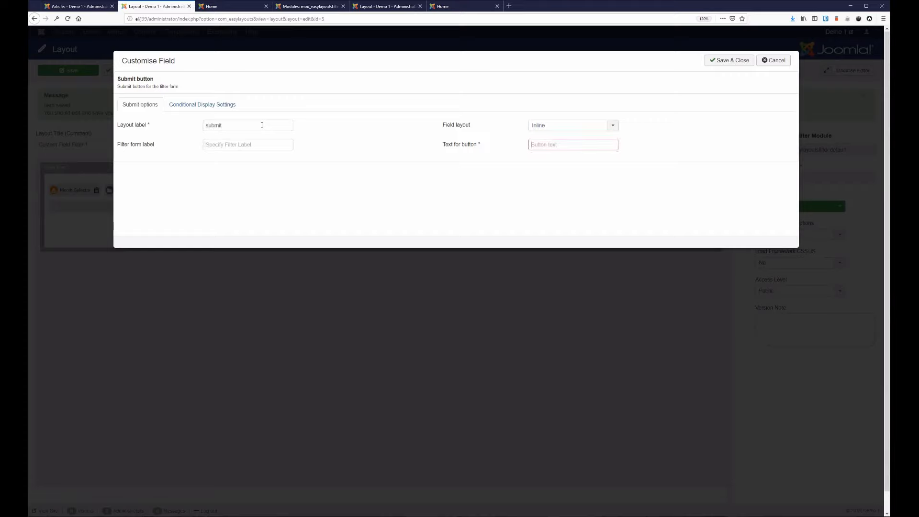
key("shift+Tab")
type("sdu")
left_click(601, 141)
type("submit")
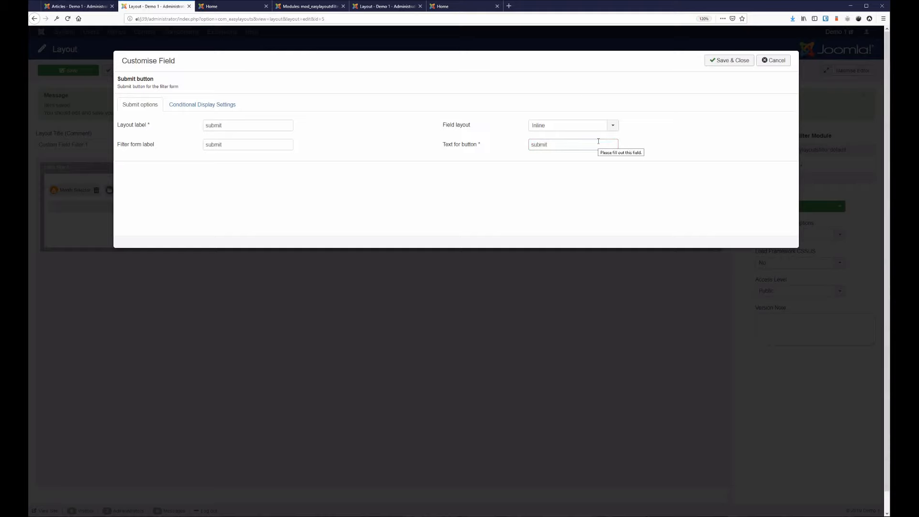
left_click(713, 64)
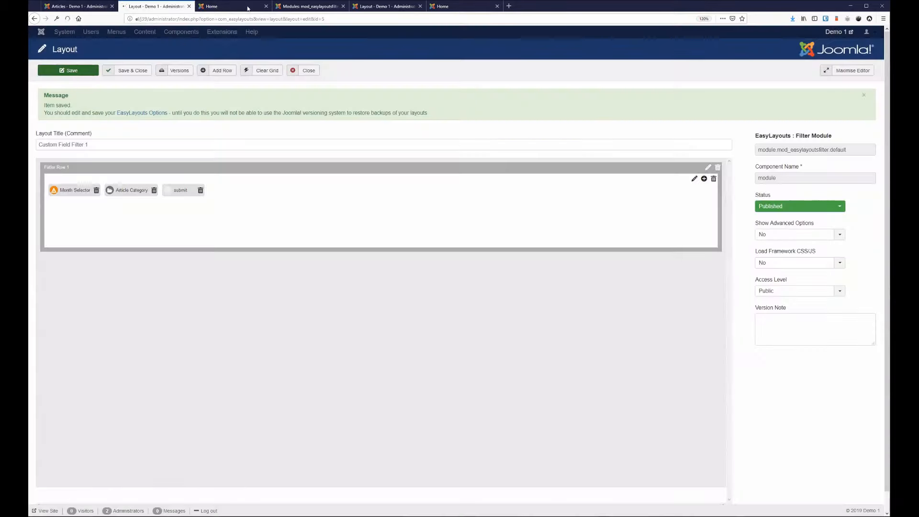
Switch to the front-end blog, reload it and filter its articles by July with the Month Selector
left_click(248, 8)
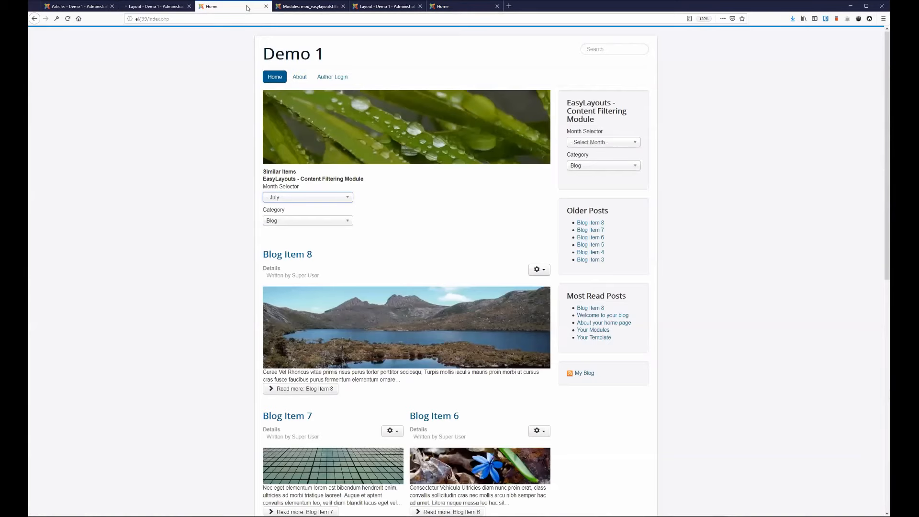
left_click(69, 19)
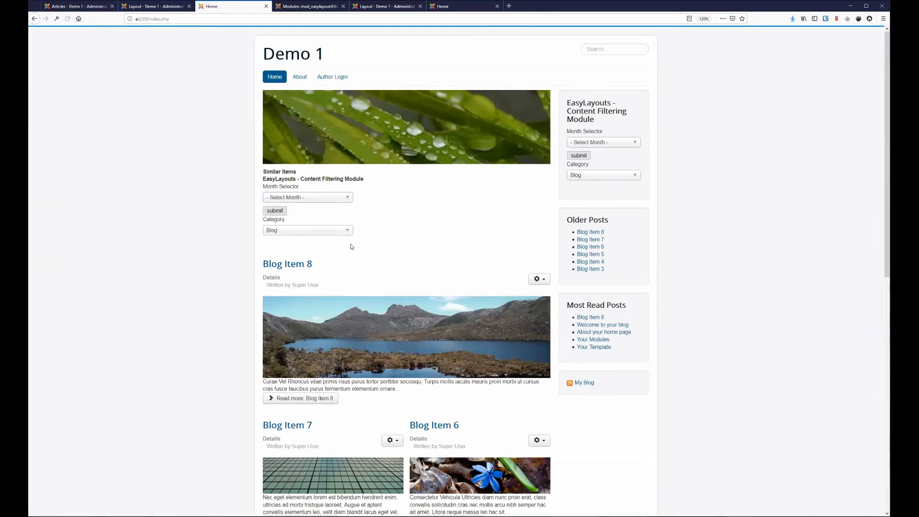
left_click(306, 197)
scroll(292, 254, "down", 2)
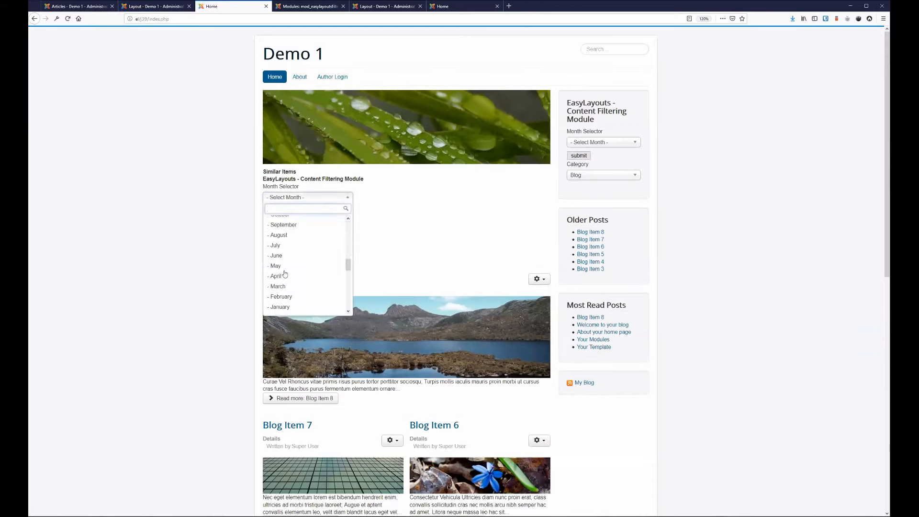
left_click(311, 244)
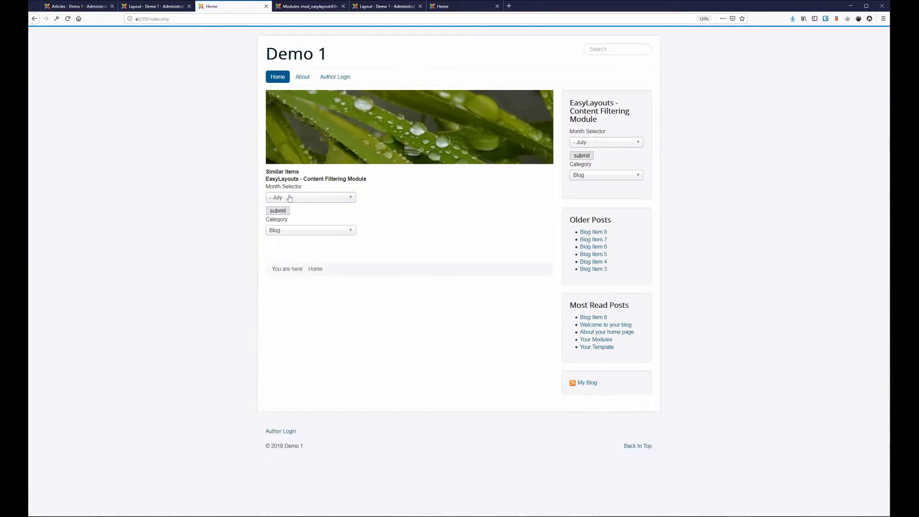
Filter the front-end blog by August, and change the month filter to July 2018
left_click(289, 198)
left_click(309, 302)
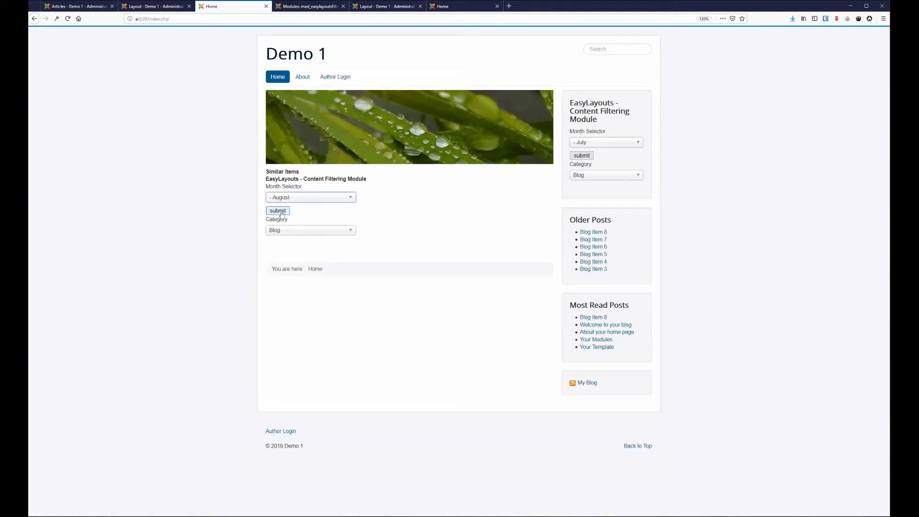
left_click(316, 201)
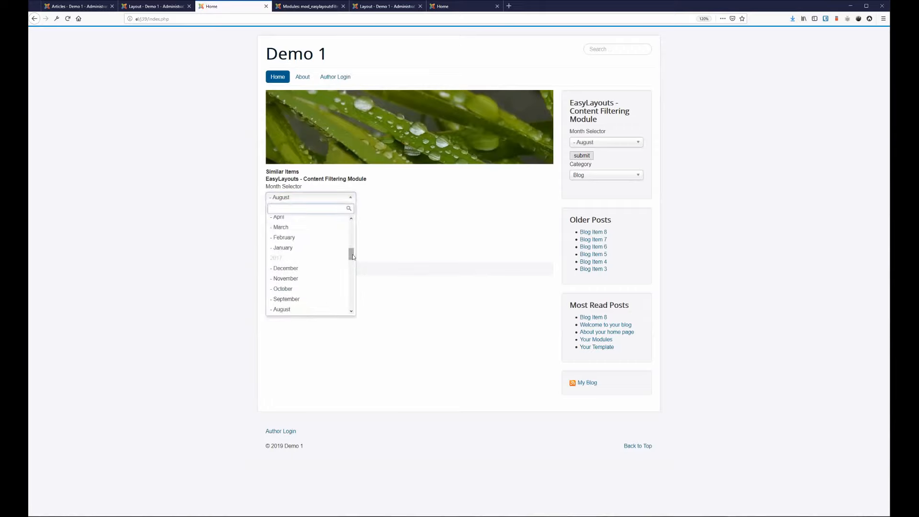
left_click_drag(353, 255, 351, 239)
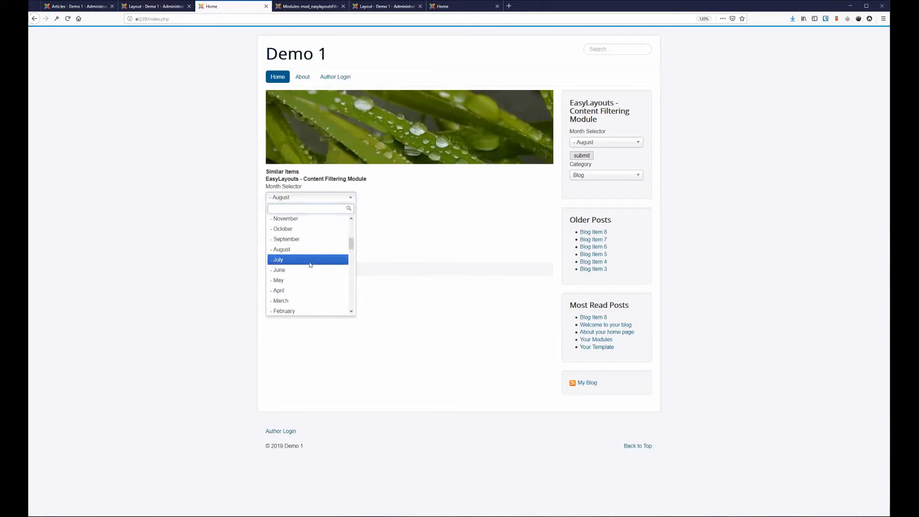
left_click(309, 260)
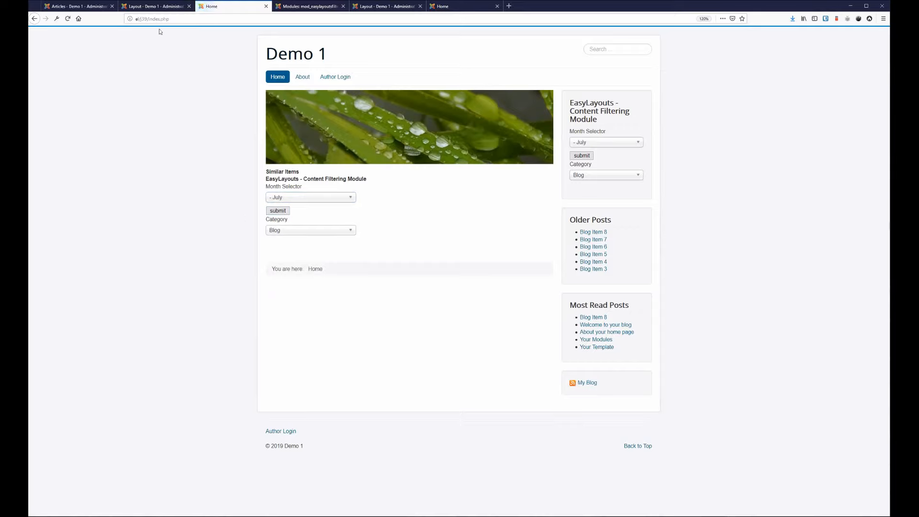
left_click(151, 10)
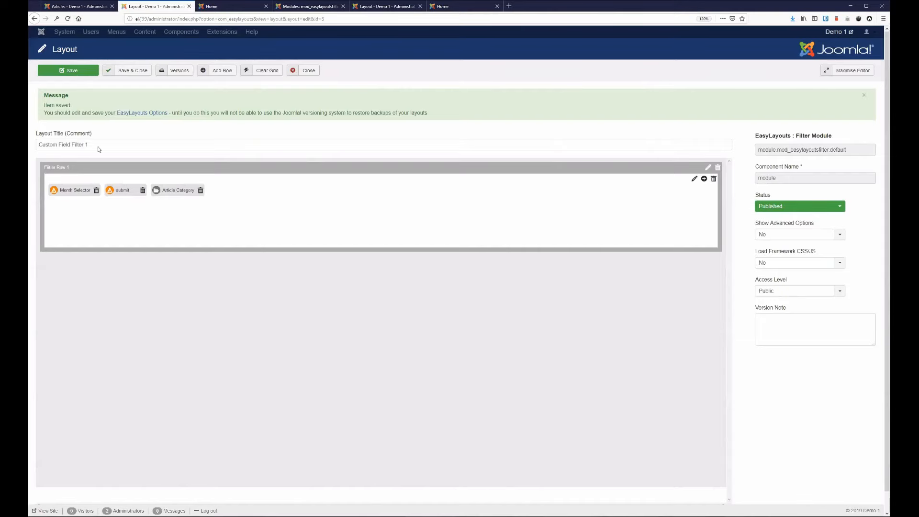
left_click(76, 6)
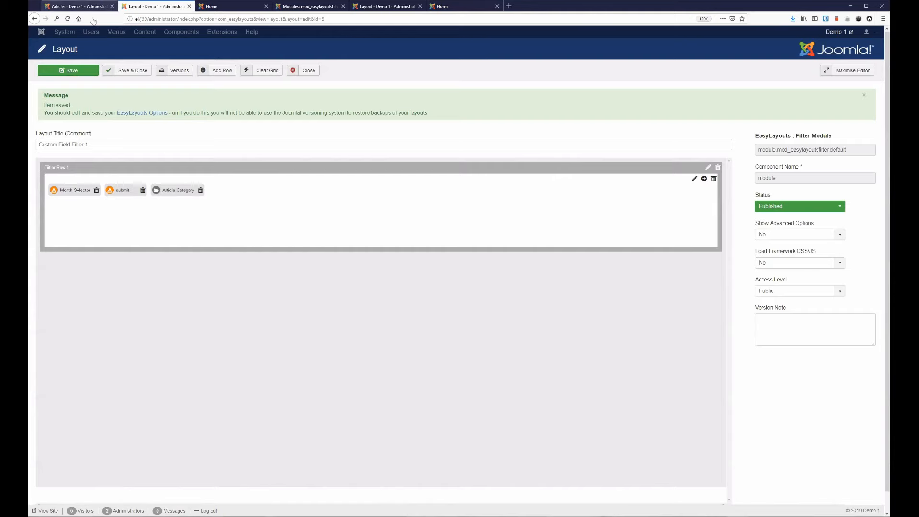
left_click(293, 420)
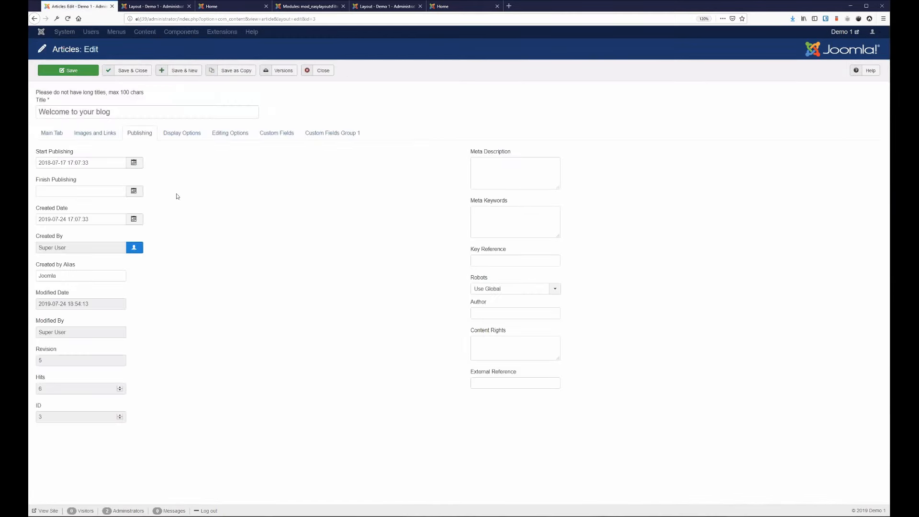
triple_click(62, 162)
key("ctrl+c")
triple_click(78, 219)
key("ctrl+v")
left_click(72, 71)
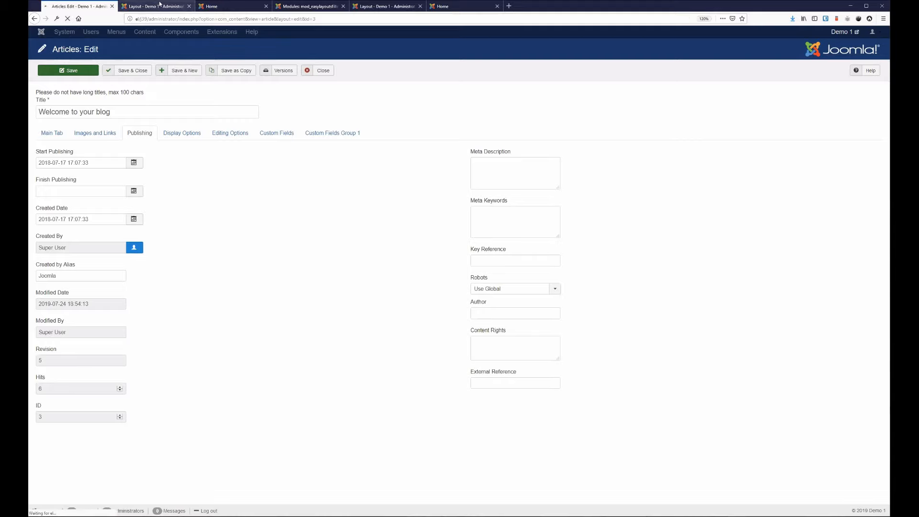
Return to the front-end blog and submit the July month filter again
left_click(225, 6)
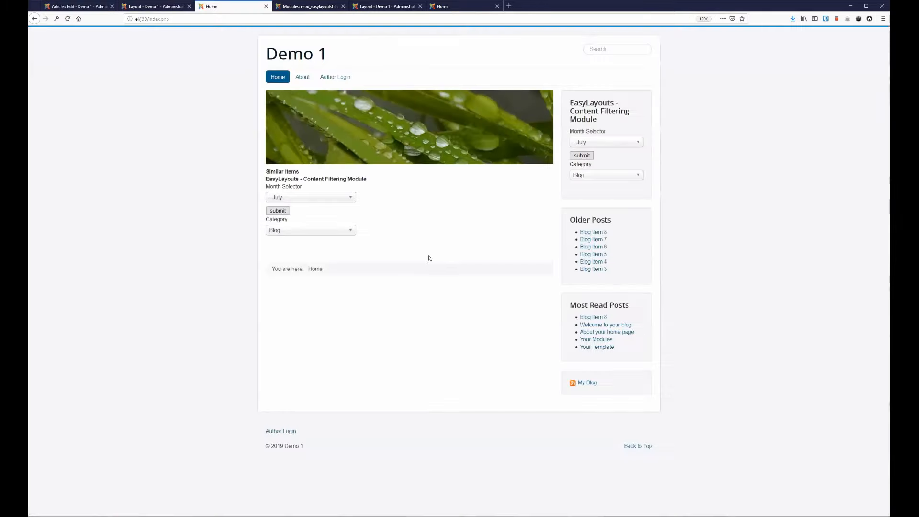
left_click(307, 198)
left_click(306, 199)
left_click(278, 211)
Filter the front-end blog by August 2018 and look through the other months on offer
left_click(314, 199)
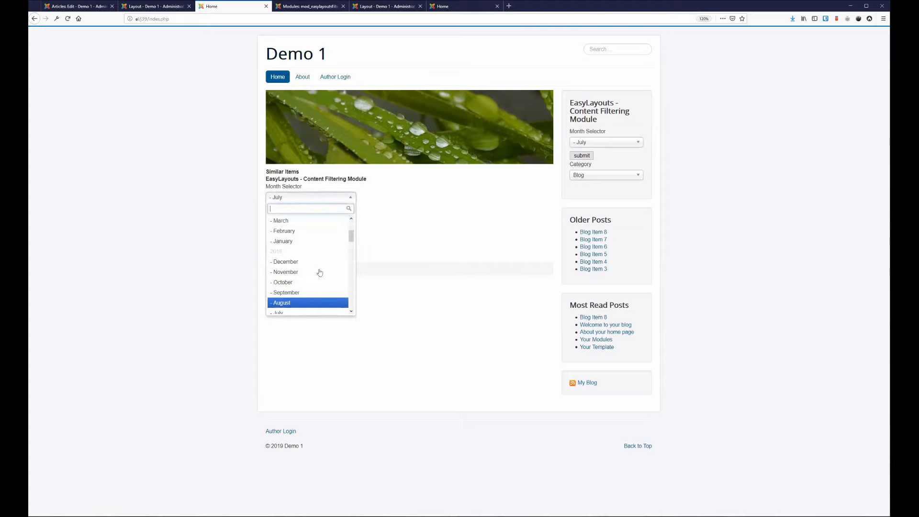
left_click(311, 303)
left_click(278, 211)
left_click(307, 198)
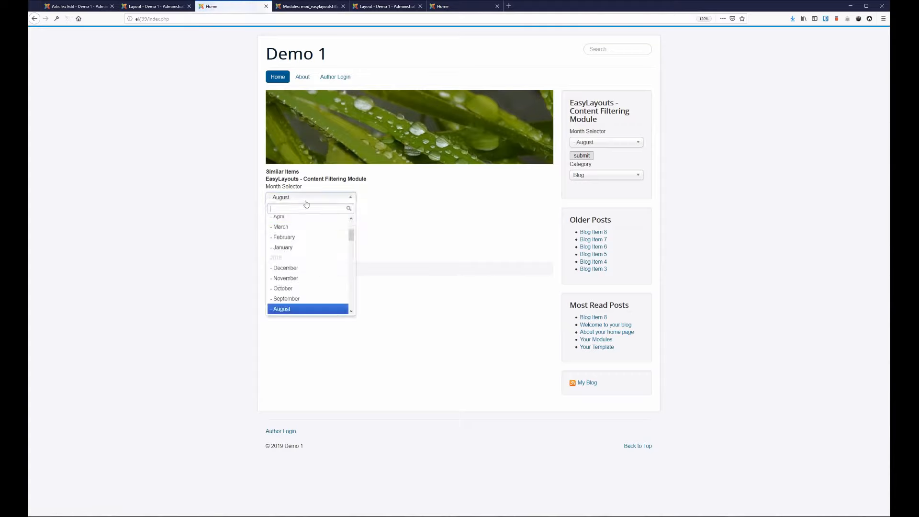
left_click(352, 255)
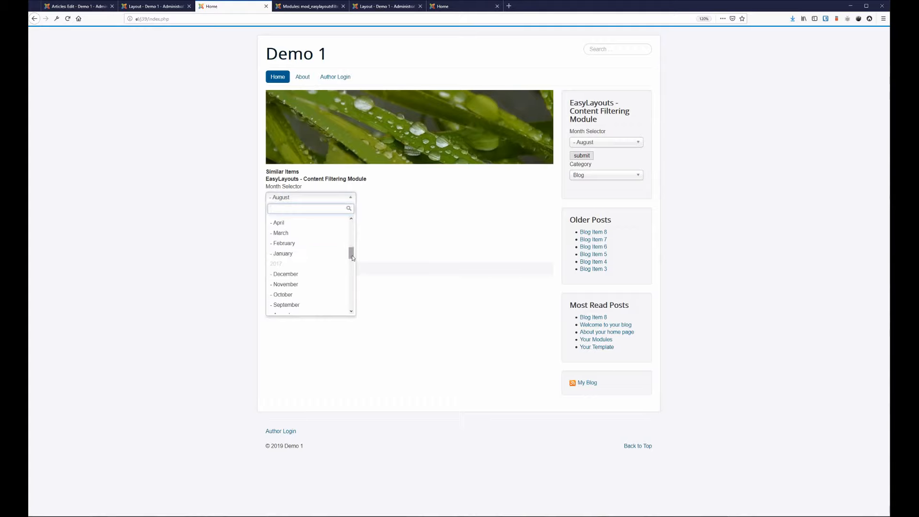
left_click(422, 220)
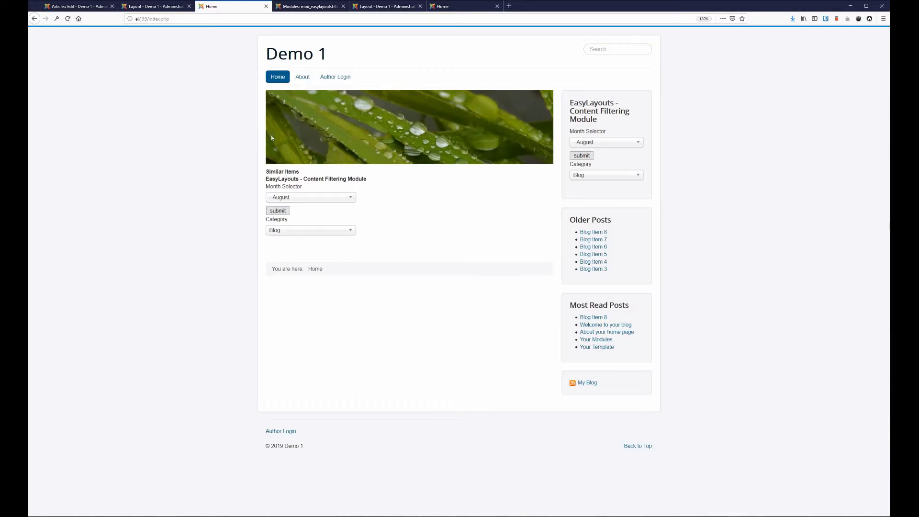
Clear the month filter on the front-end blog and look through the unfiltered blog items
left_click(298, 196)
scroll(295, 230, "up", 3)
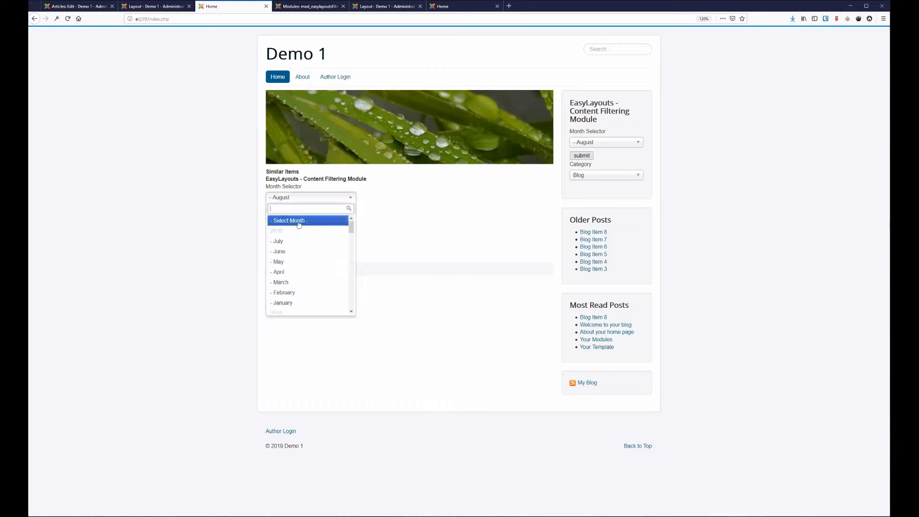
left_click(298, 221)
left_click(280, 211)
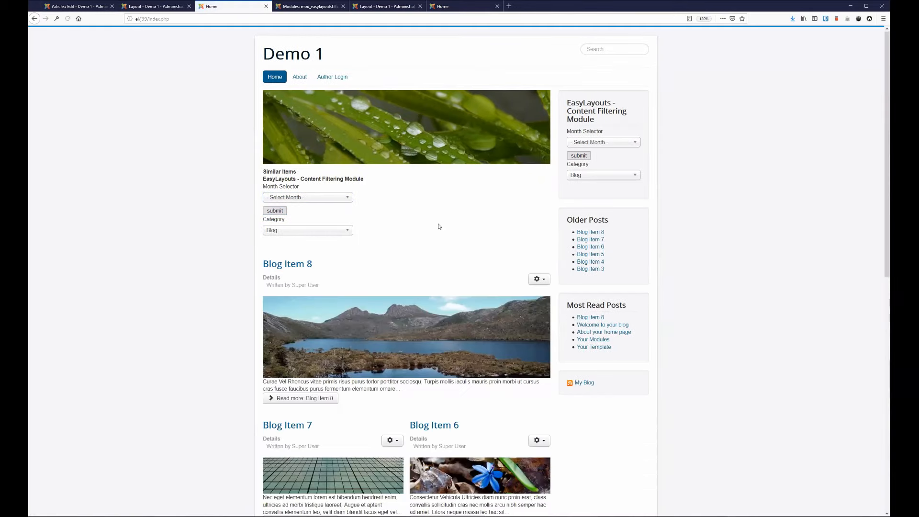
scroll(444, 259, "down", 9)
scroll(444, 258, "up", 5)
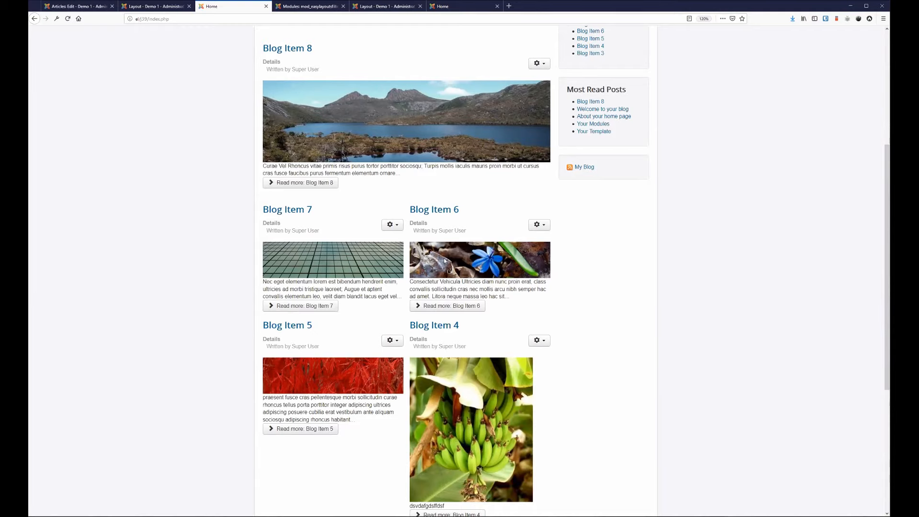
scroll(444, 260, "up", 2)
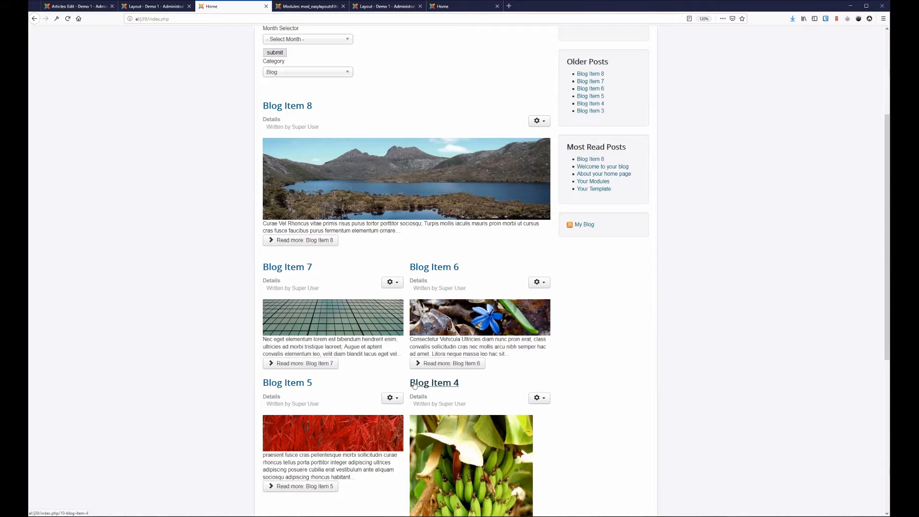
scroll(116, 403, "up", 4)
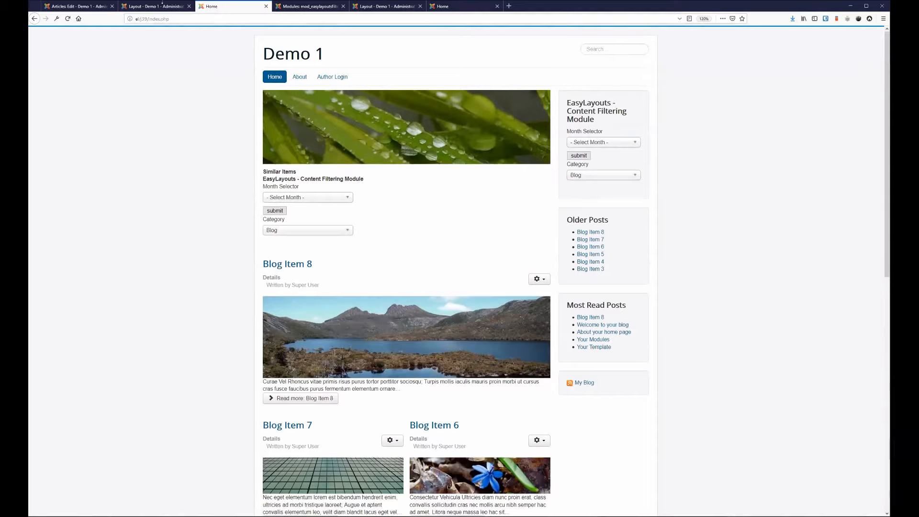
Close the filter module layout in the administrator and open the Category Blog layout for editing
left_click(154, 6)
left_click(77, 7)
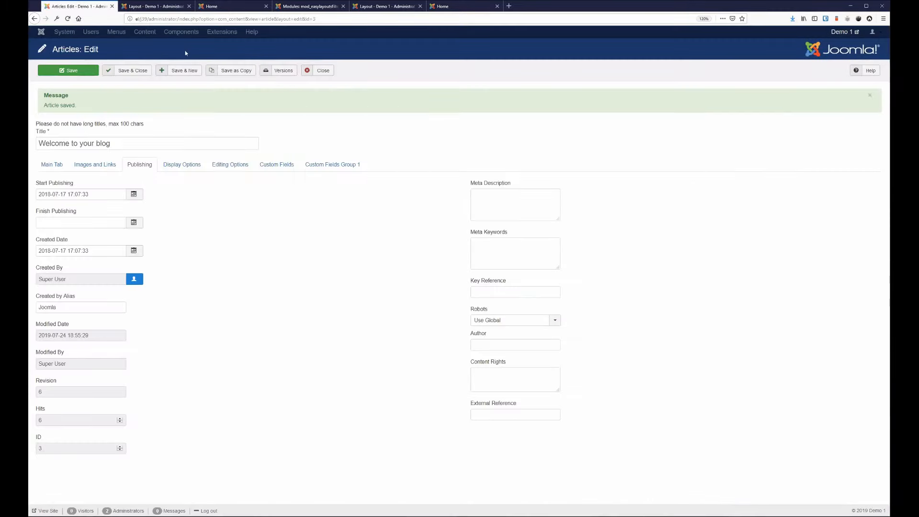
left_click(155, 6)
left_click(305, 76)
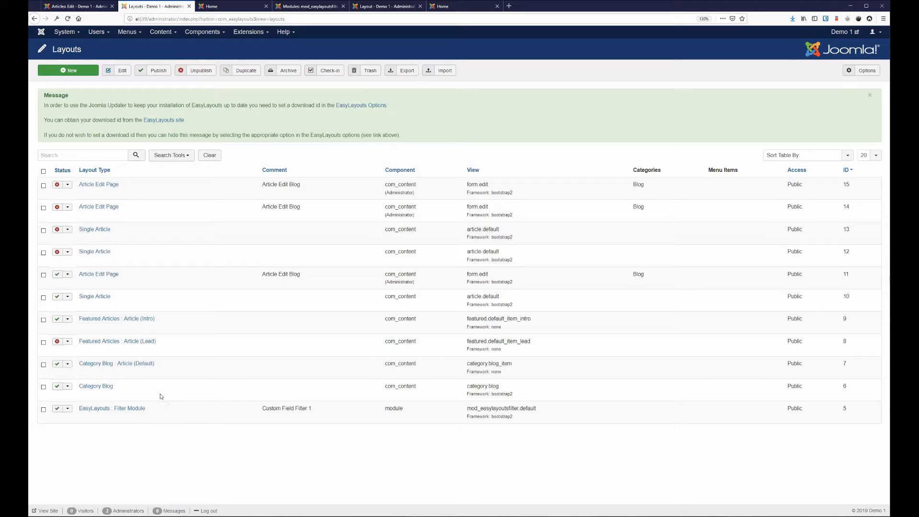
left_click(98, 390)
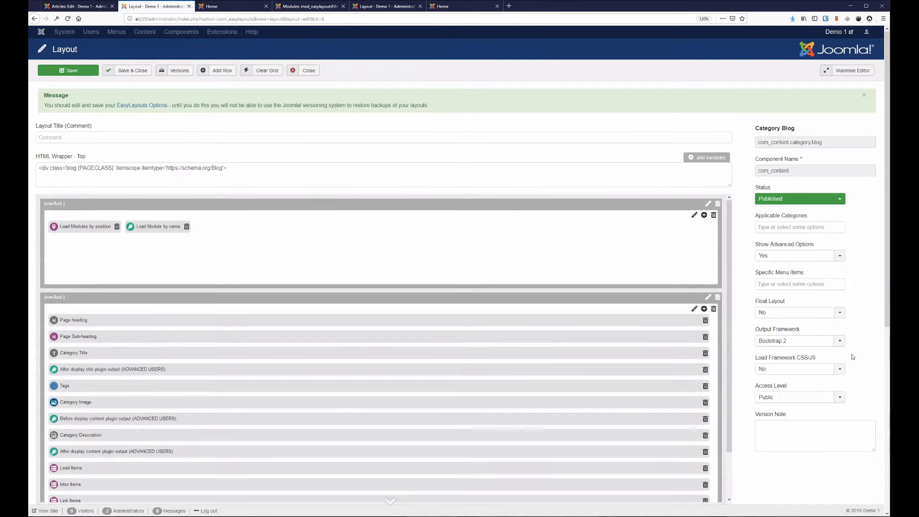
Review the output framework choices, enable Float Layout for the Category Blog layout and save it
left_click(812, 341)
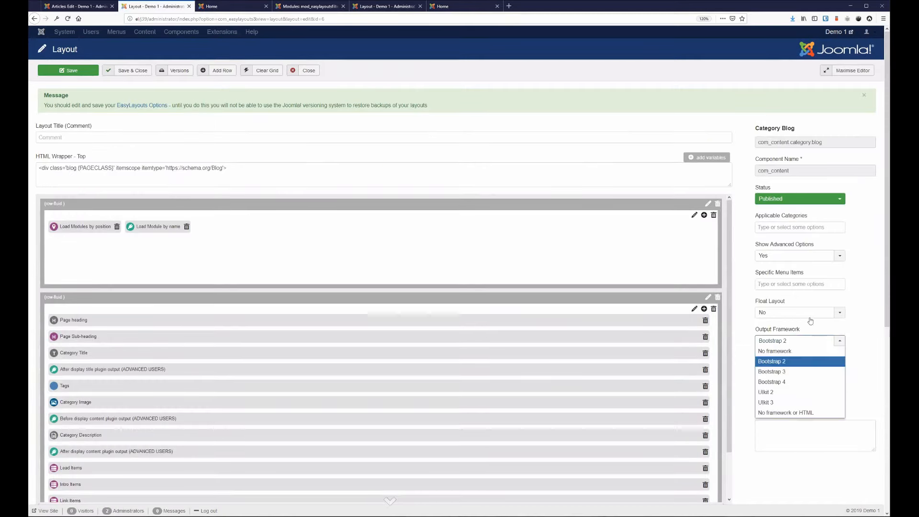
left_click(812, 341)
mouse_move(772, 305)
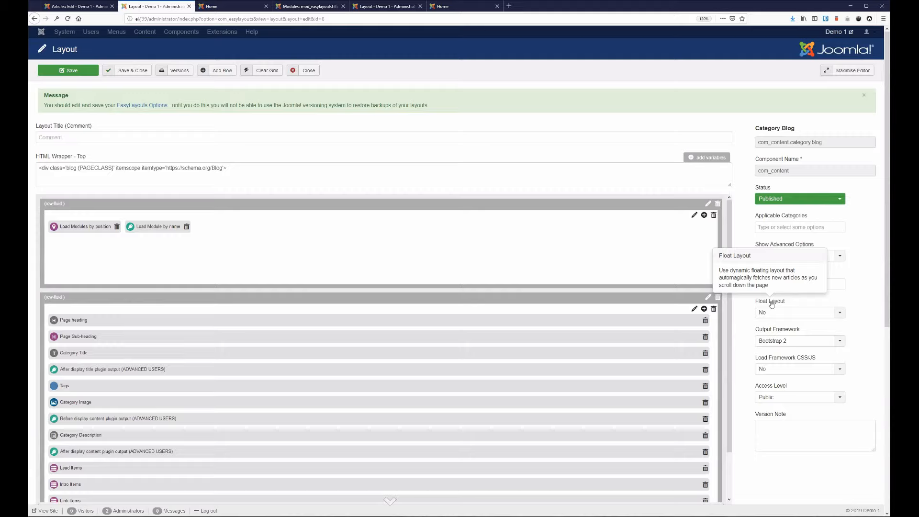
left_click(796, 314)
left_click(793, 331)
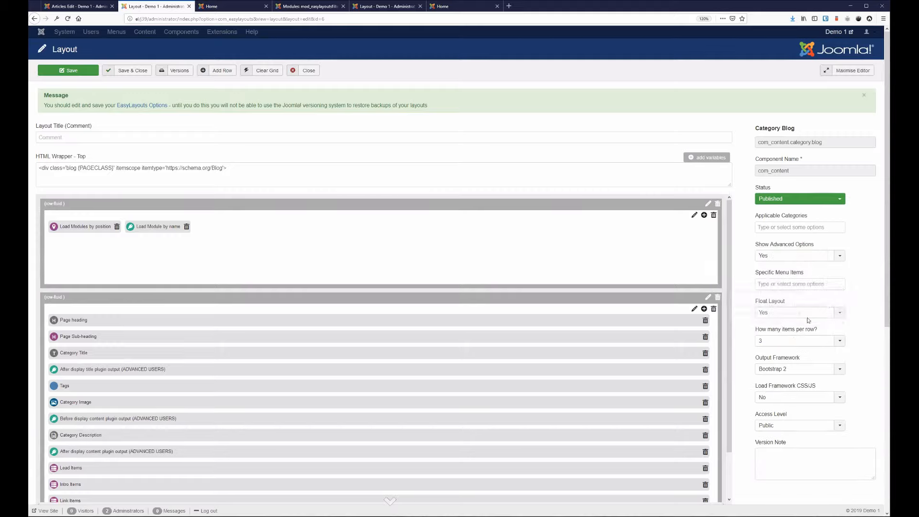
left_click(88, 71)
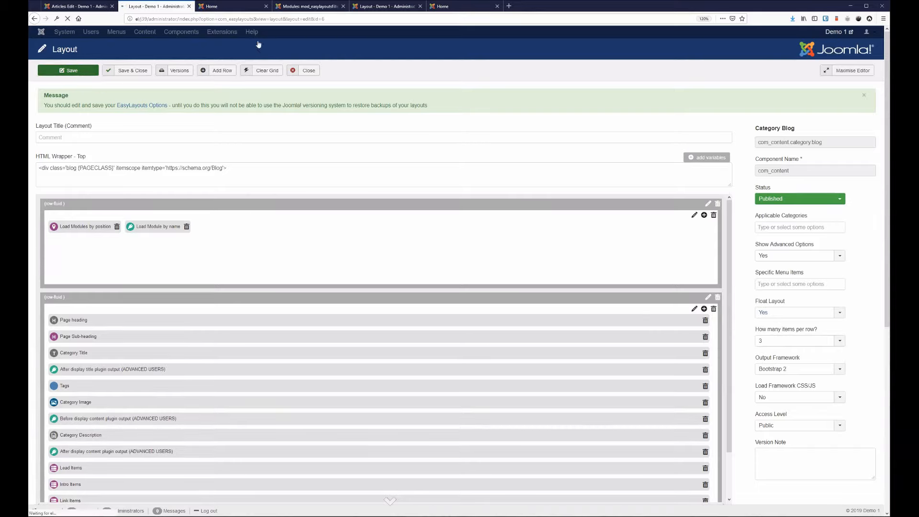
Reload the front-end blog page, resending its form data, and look over the floated blog items
left_click(238, 8)
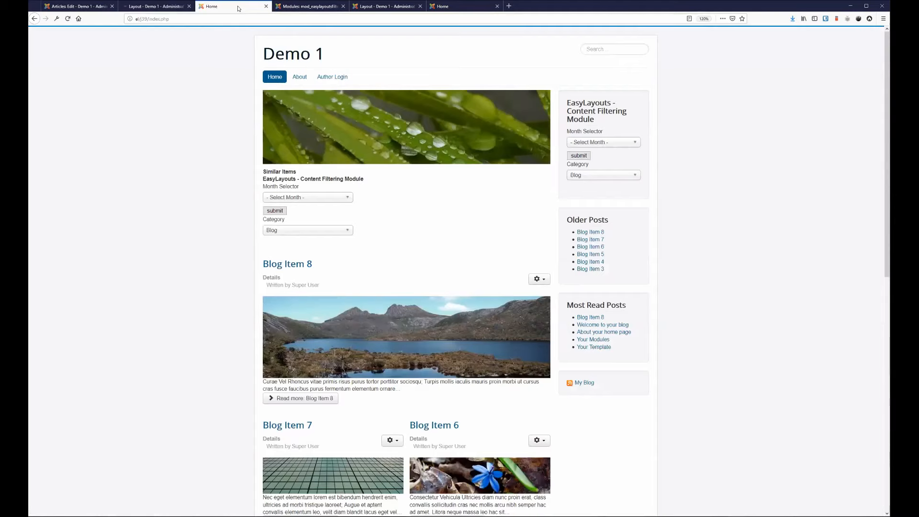
left_click(67, 19)
key("Return")
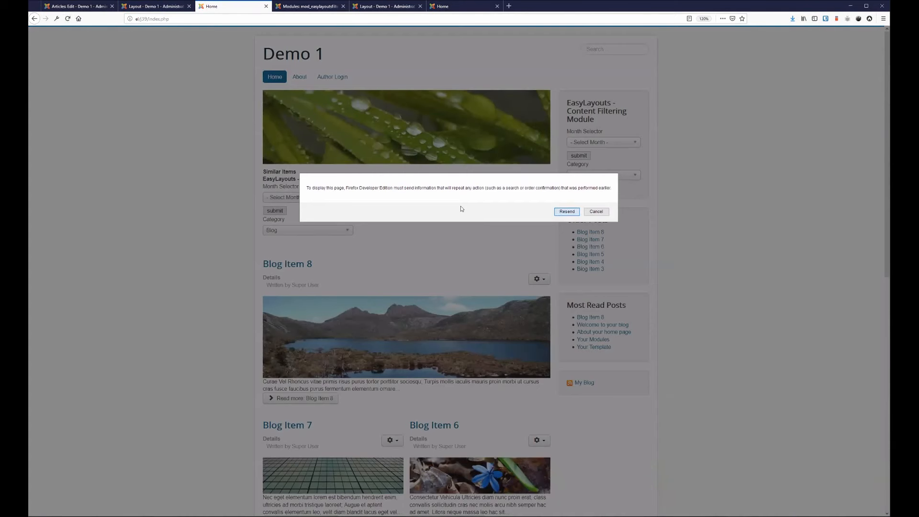
scroll(500, 214, "down", 6)
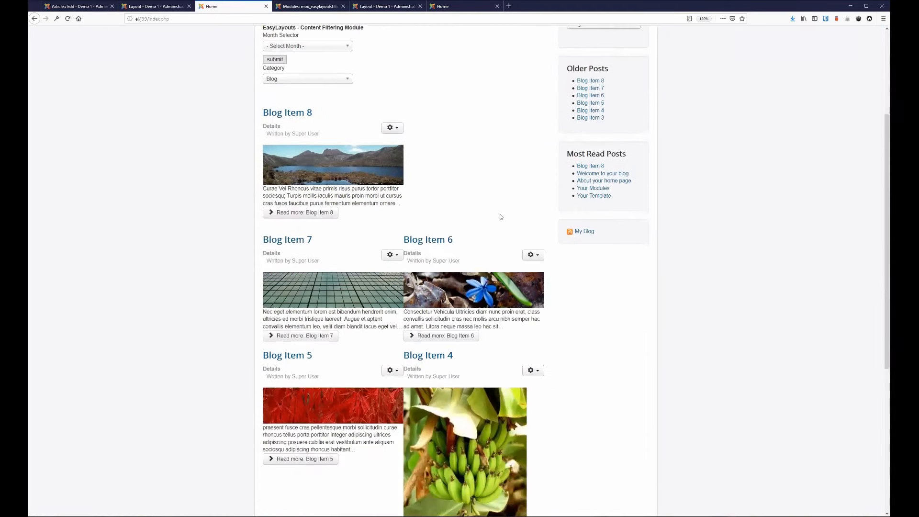
scroll(499, 214, "up", 2)
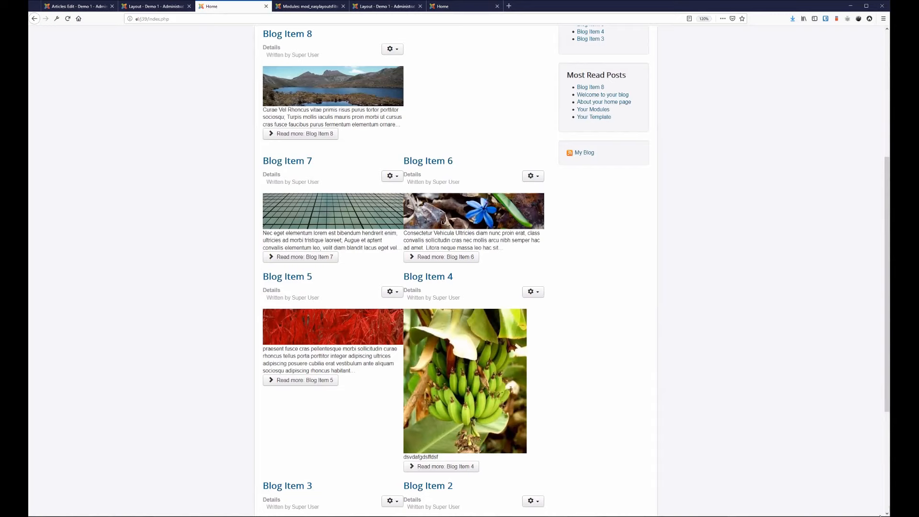
scroll(515, 232, "up", 3)
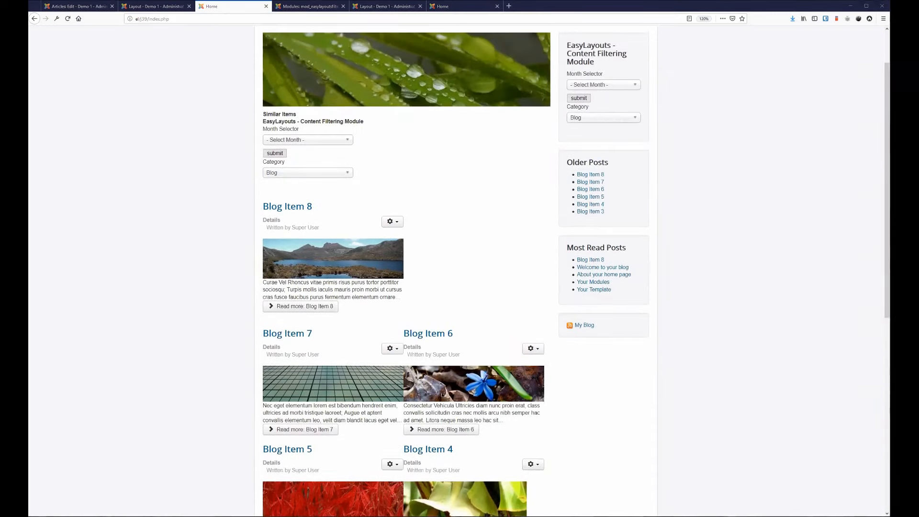
Preview the front-end blog in responsive design mode at iPhone size and look through the stacked items
right_click(785, 378)
key("Escape")
key("ctrl+shift+m")
scroll(479, 184, "down", 5)
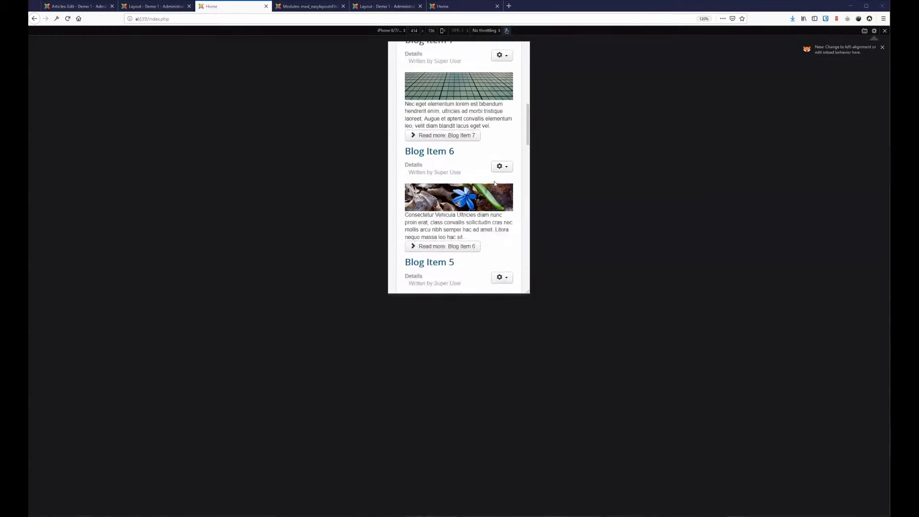
scroll(494, 183, "up", 10)
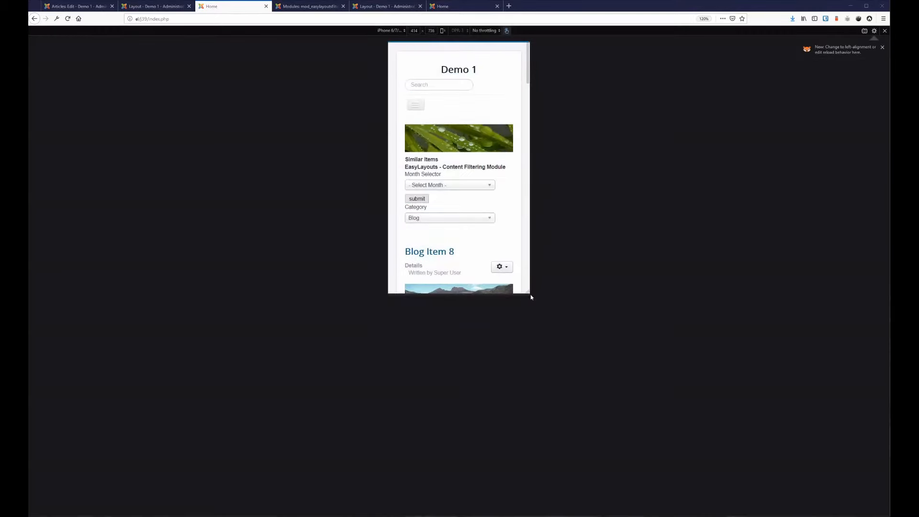
Enlarge the responsive preview to about 2176 × 1352, check the blog items, and leave responsive design mode
left_click_drag(530, 295, 829, 503)
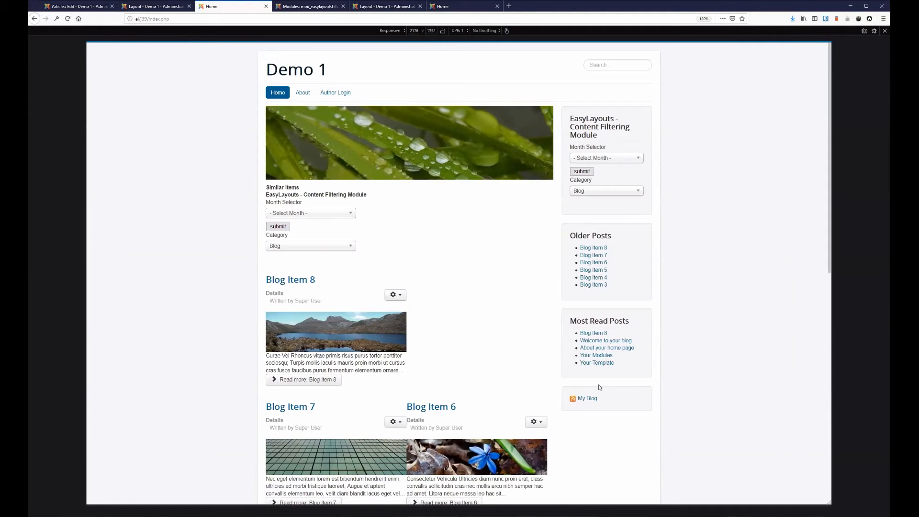
scroll(541, 321, "down", 5)
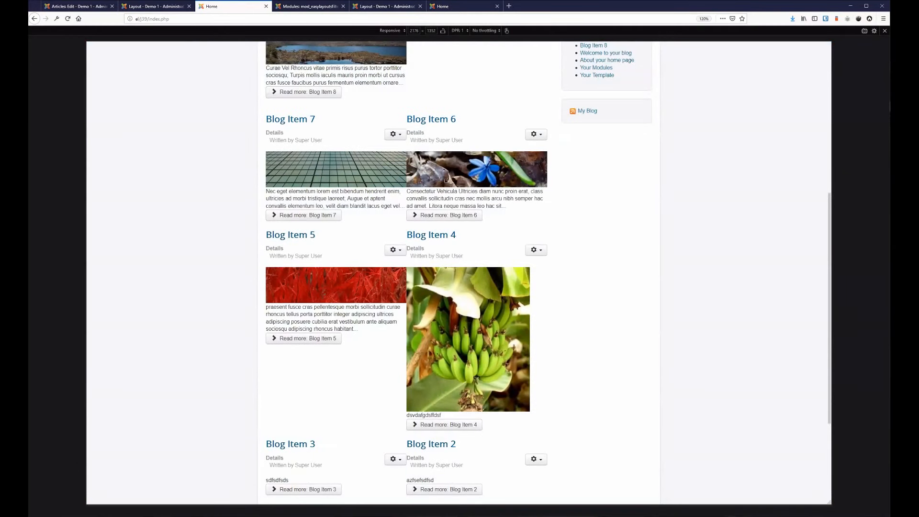
key("ctrl+shift+m")
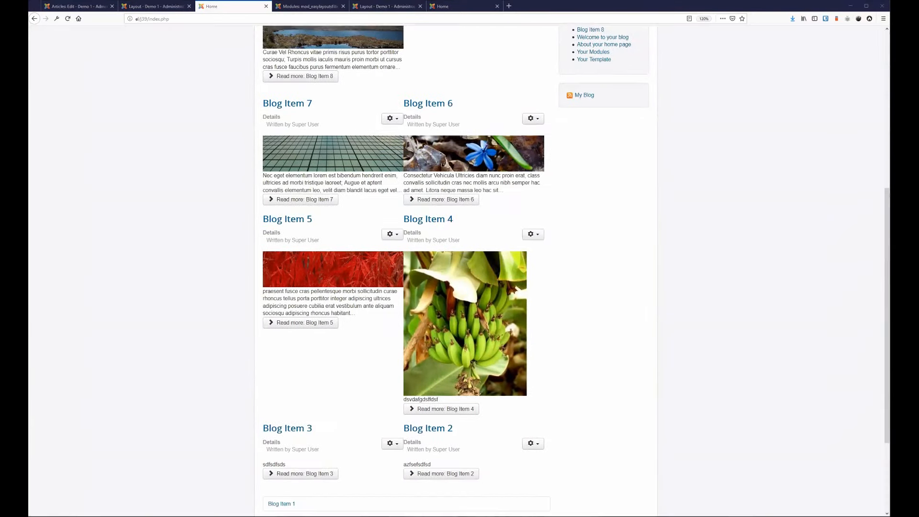
scroll(554, 254, "down", 2)
scroll(556, 253, "up", 4)
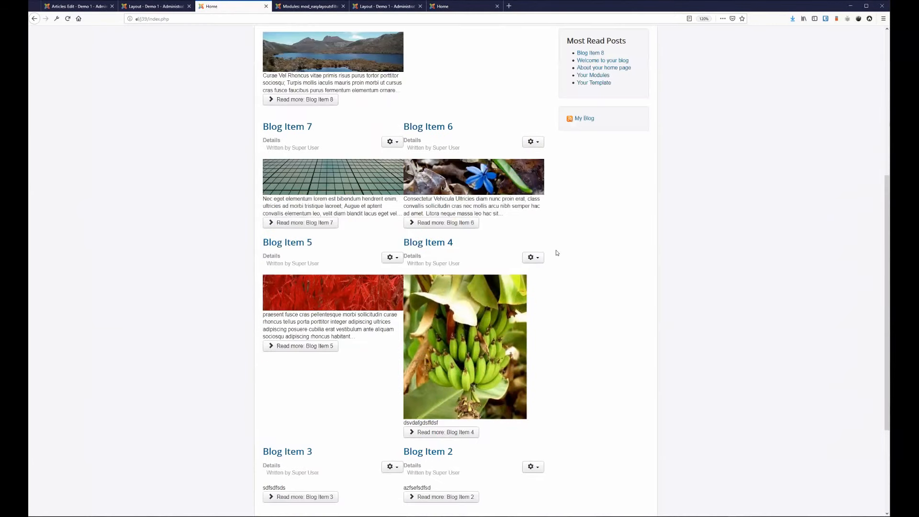
scroll(557, 253, "up", 4)
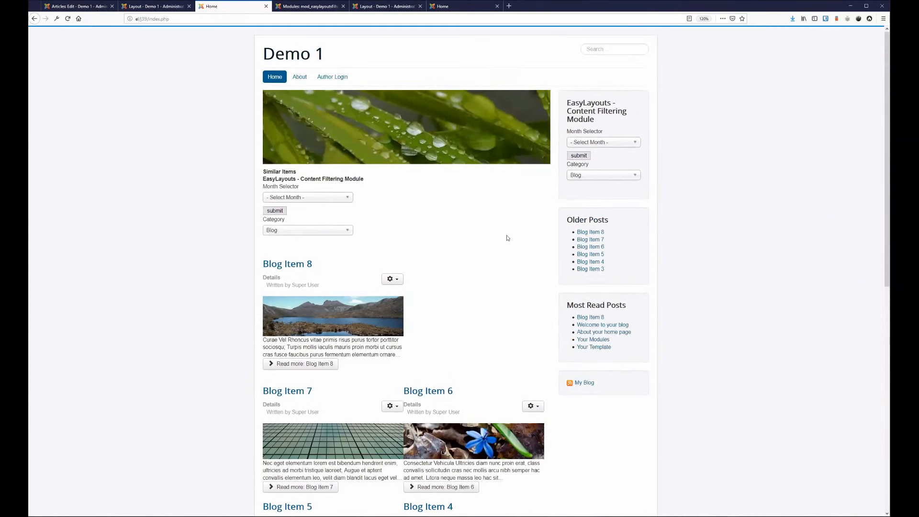
Look through the output framework choices of the Category Blog layout and close the layout
key("ctrl+Page_Up")
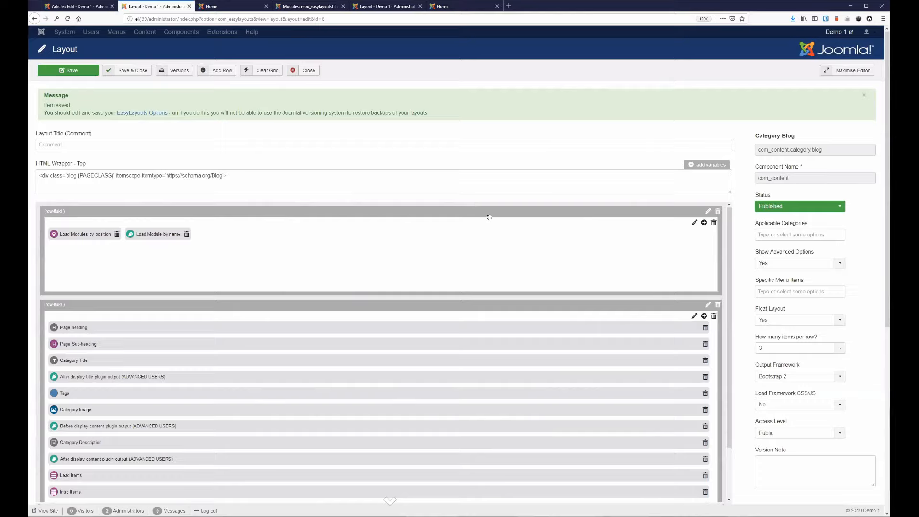
left_click(809, 377)
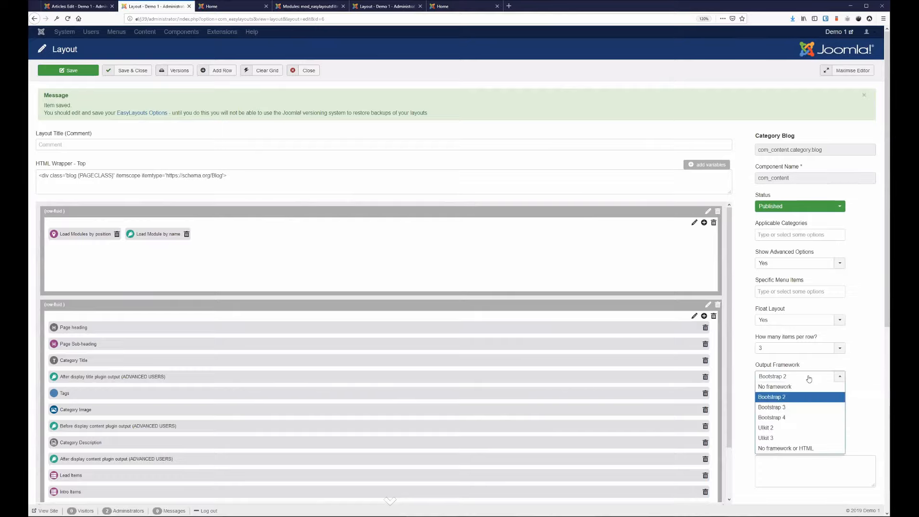
left_click(808, 377)
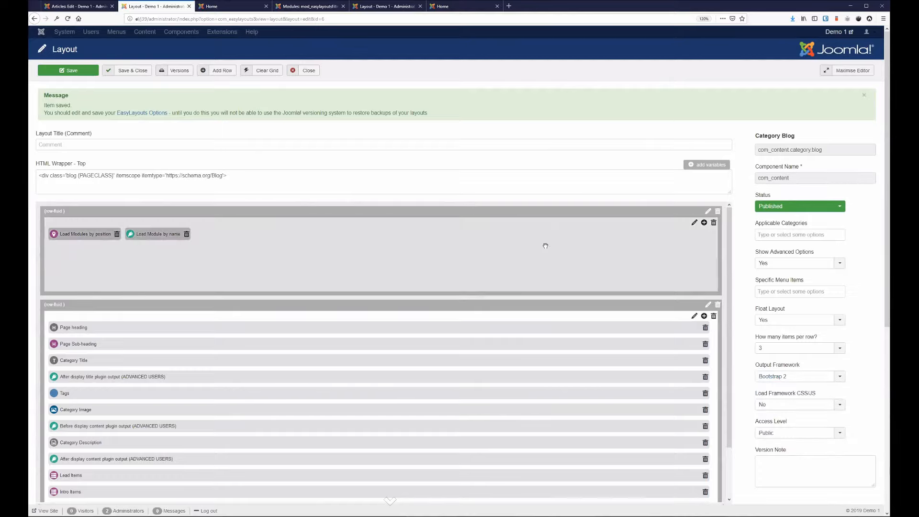
left_click(308, 70)
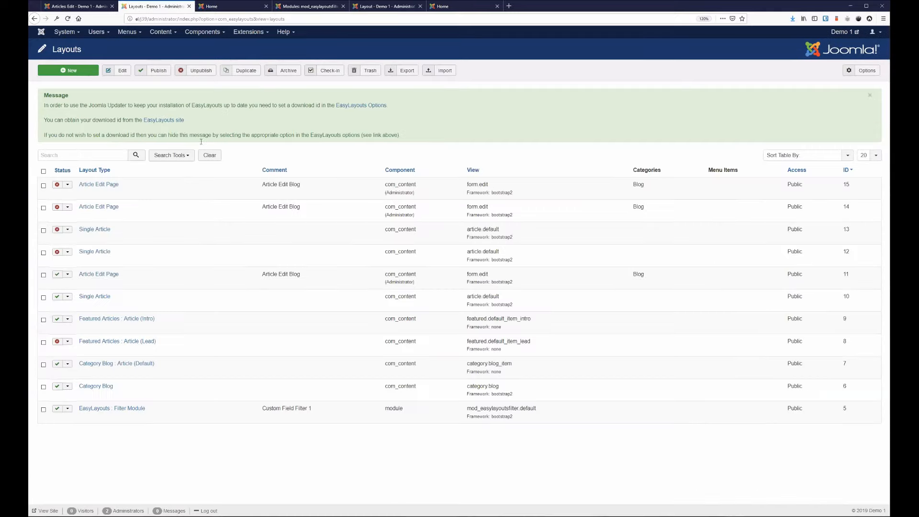
Select all EasyLayouts layouts in the administrator list and unpublish them
left_click(223, 7)
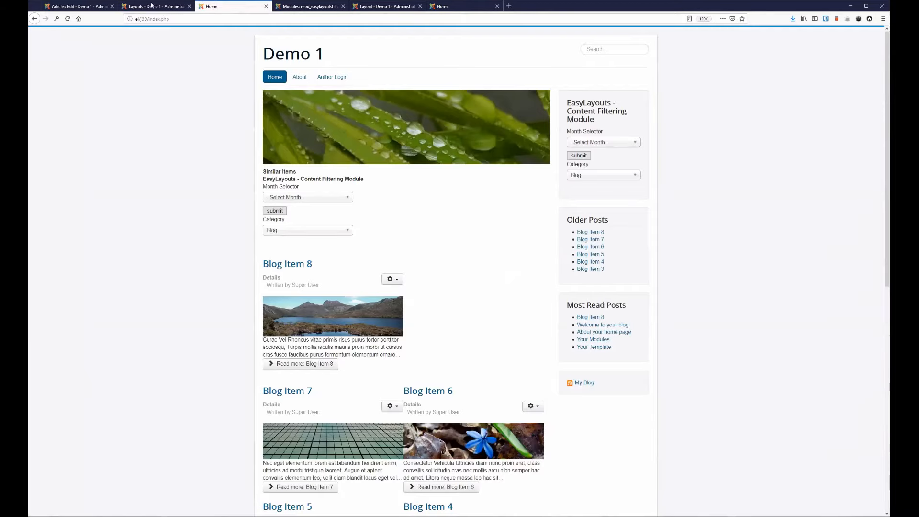
left_click(151, 7)
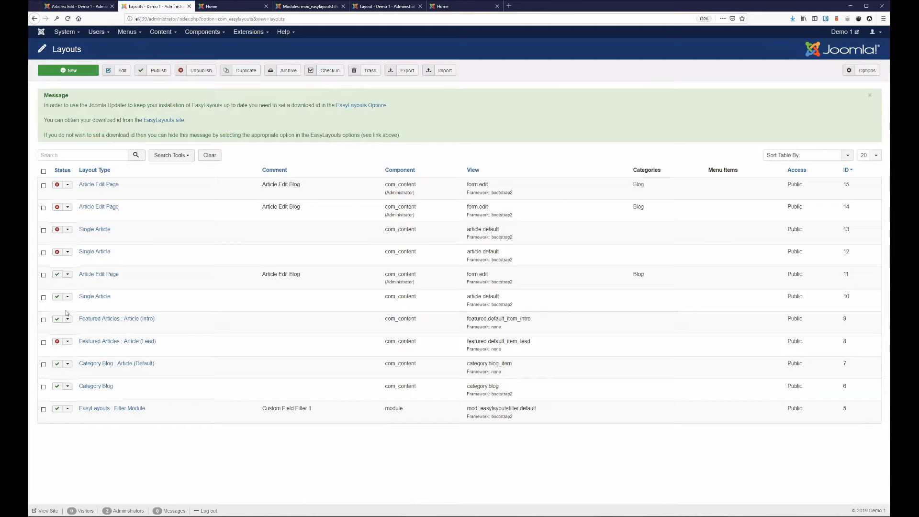
left_click(43, 171)
left_click(43, 172)
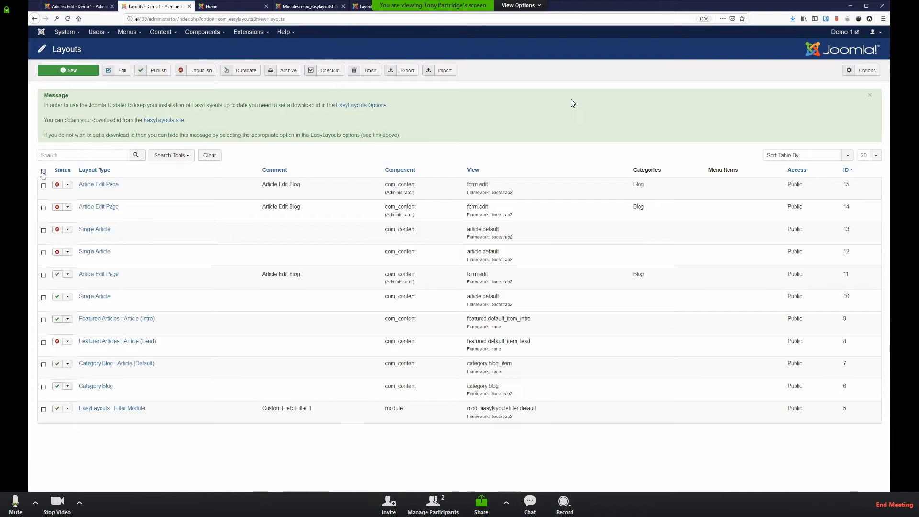
left_click(44, 172)
left_click(195, 71)
Reload the front-end blog and look through the whole page as rendered with the layouts unpublished
left_click(232, 6)
left_click(68, 19)
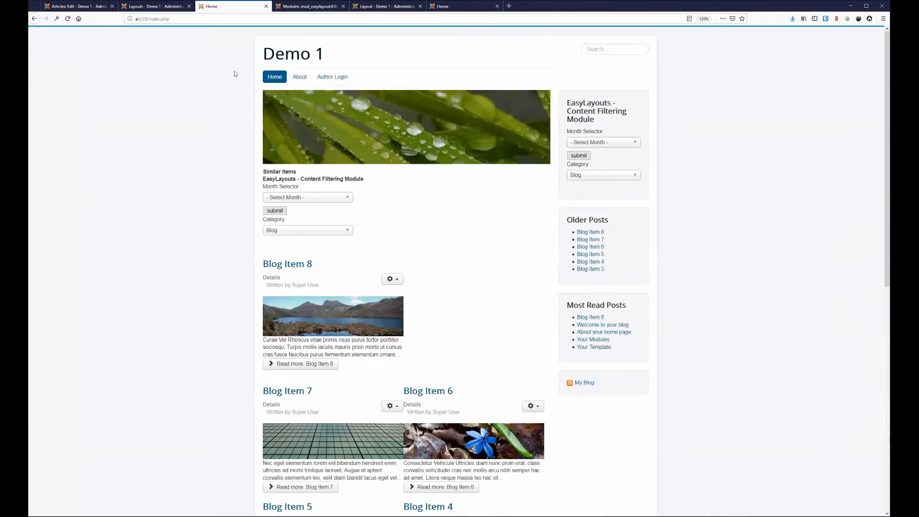
scroll(197, 113, "down", 2)
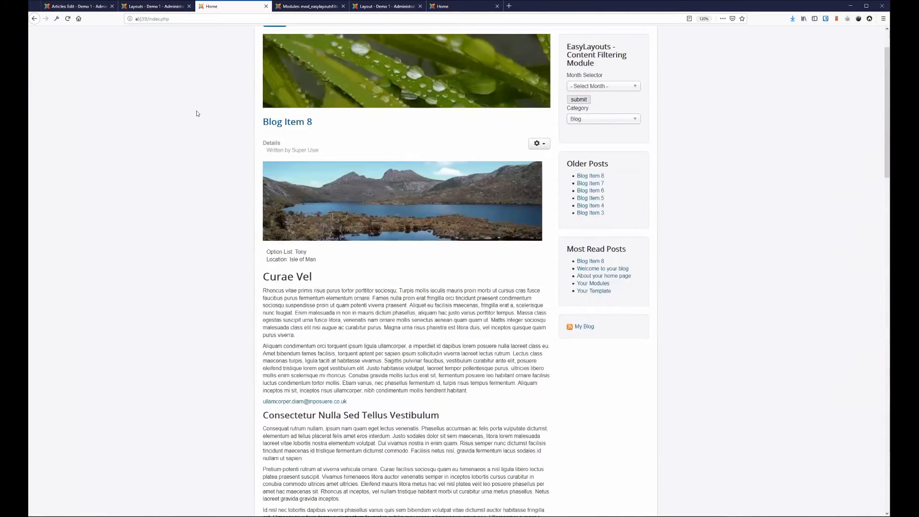
scroll(196, 114, "down", 5)
scroll(176, 163, "down", 10)
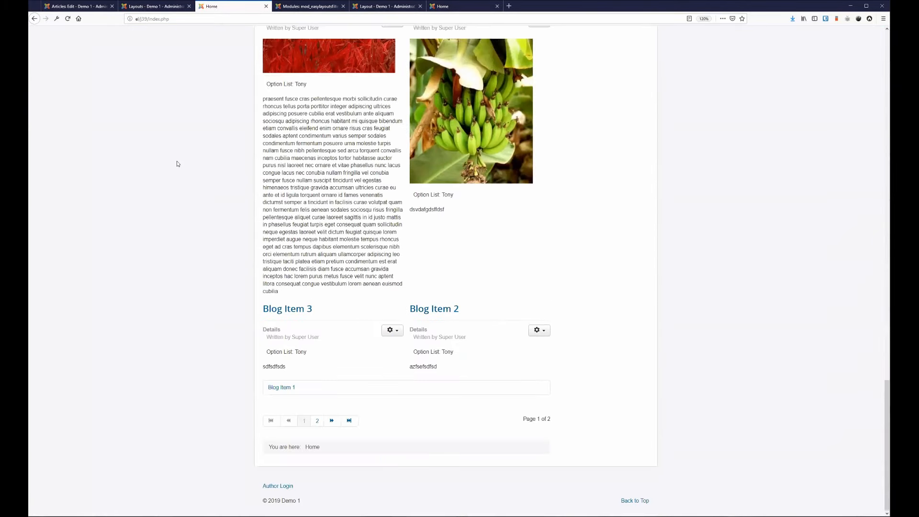
scroll(177, 164, "up", 15)
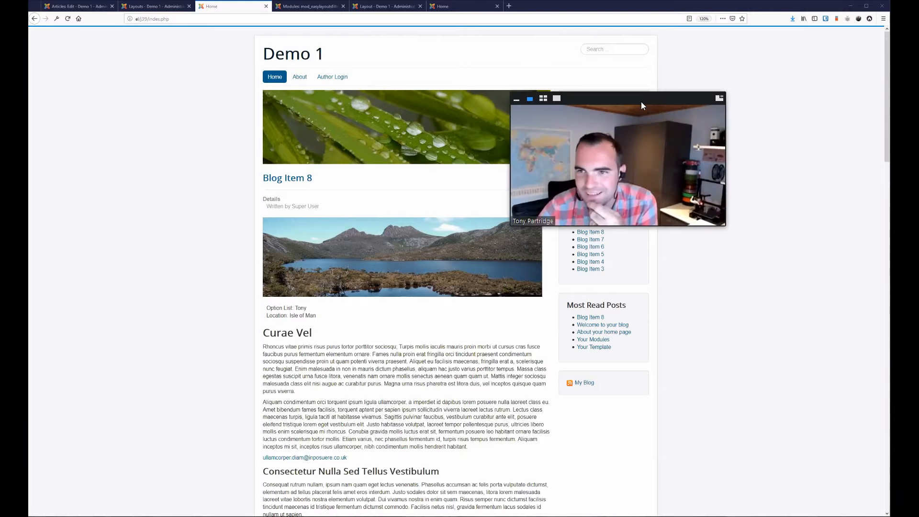
Swap the speaker video with the shared screen in Zoom and turn on side-by-side mode
left_click(719, 98)
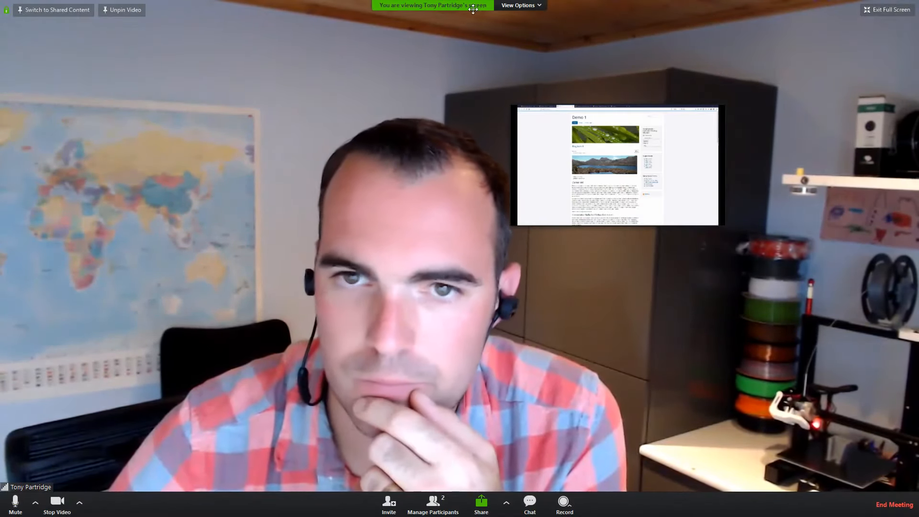
left_click(525, 7)
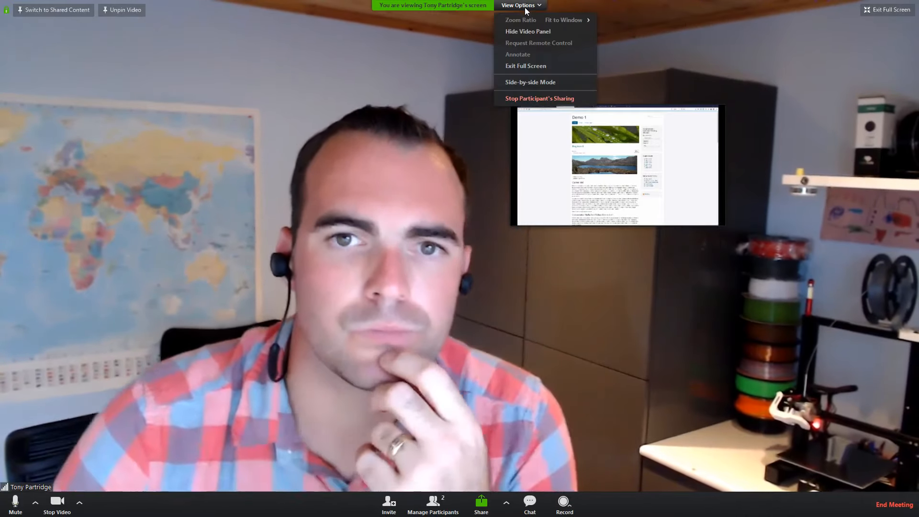
left_click(535, 83)
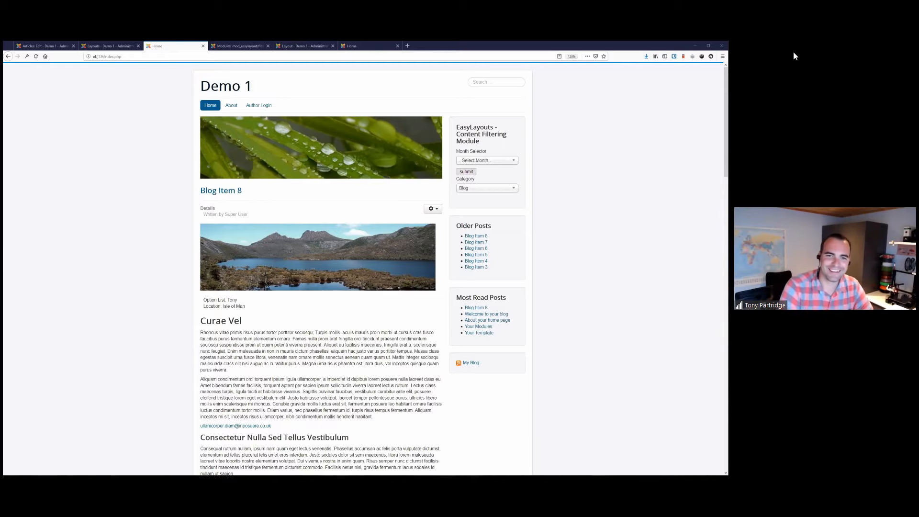
Stop the participant's screen sharing in the meeting
left_click(538, 6)
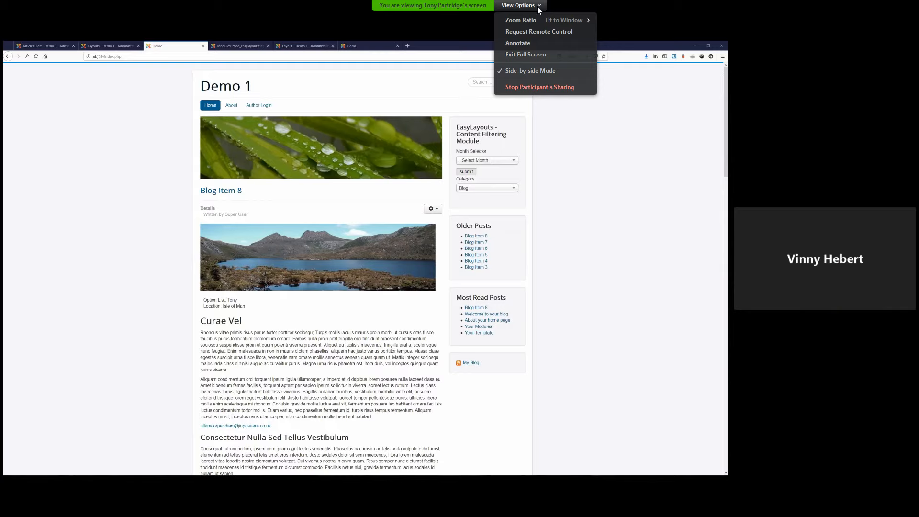
left_click(131, 174)
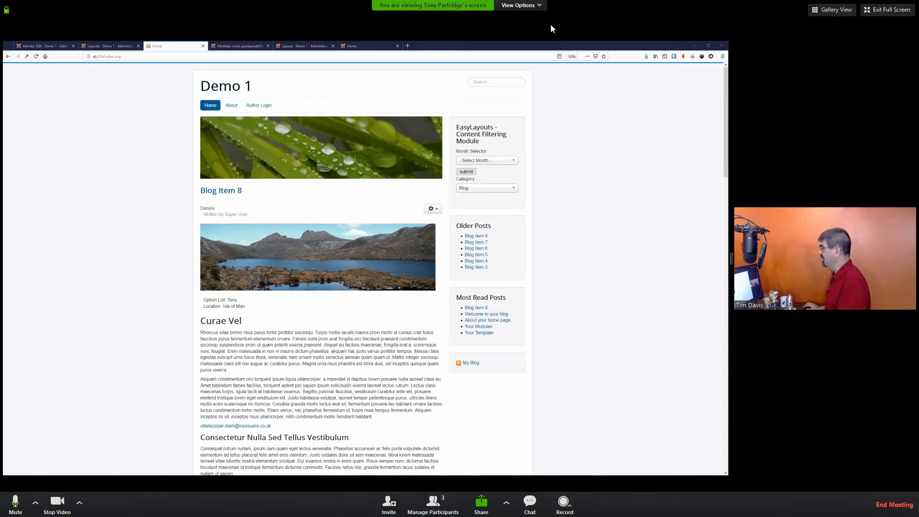
left_click(539, 6)
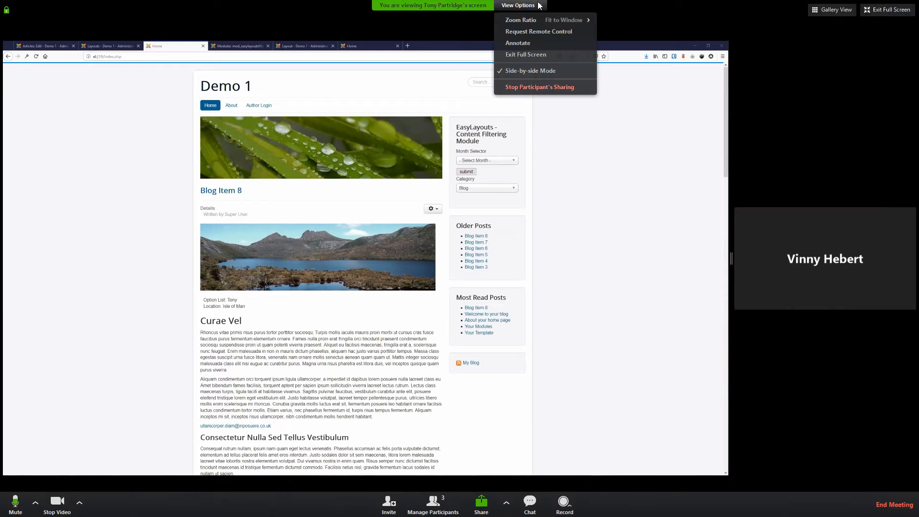
left_click(536, 87)
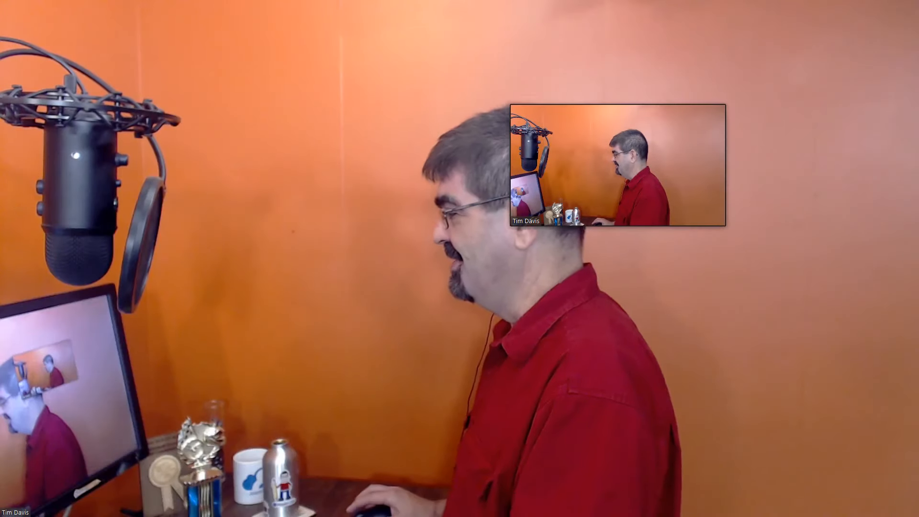
Move the floating video panel out of the way and switch the meeting to gallery view
mouse_move(705, 146)
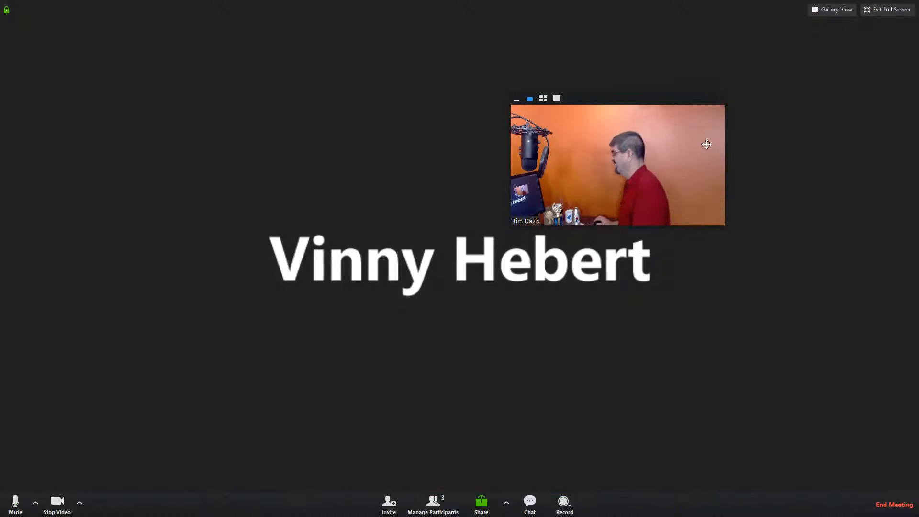
left_click_drag(670, 98, 684, 2)
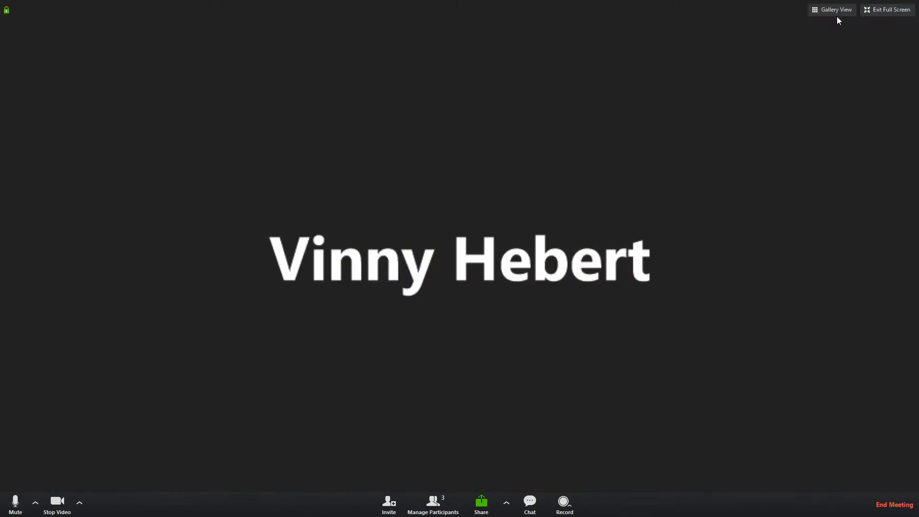
left_click(833, 11)
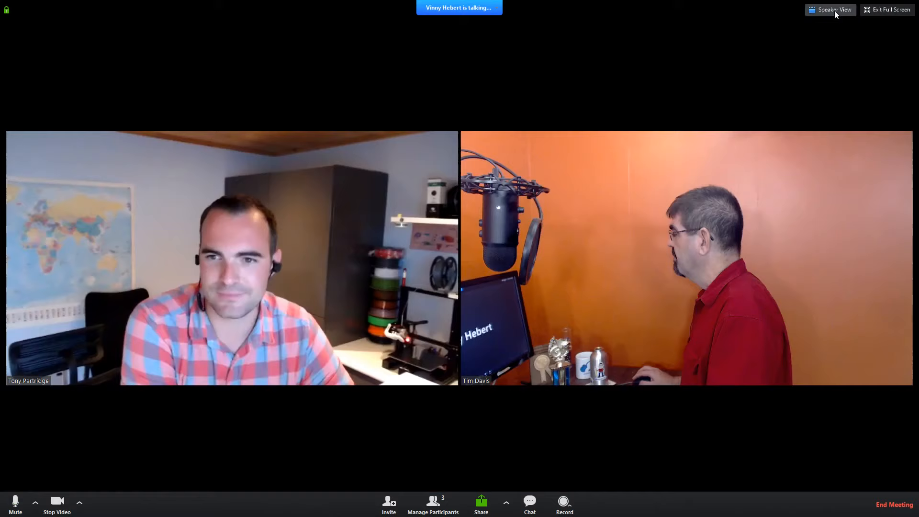